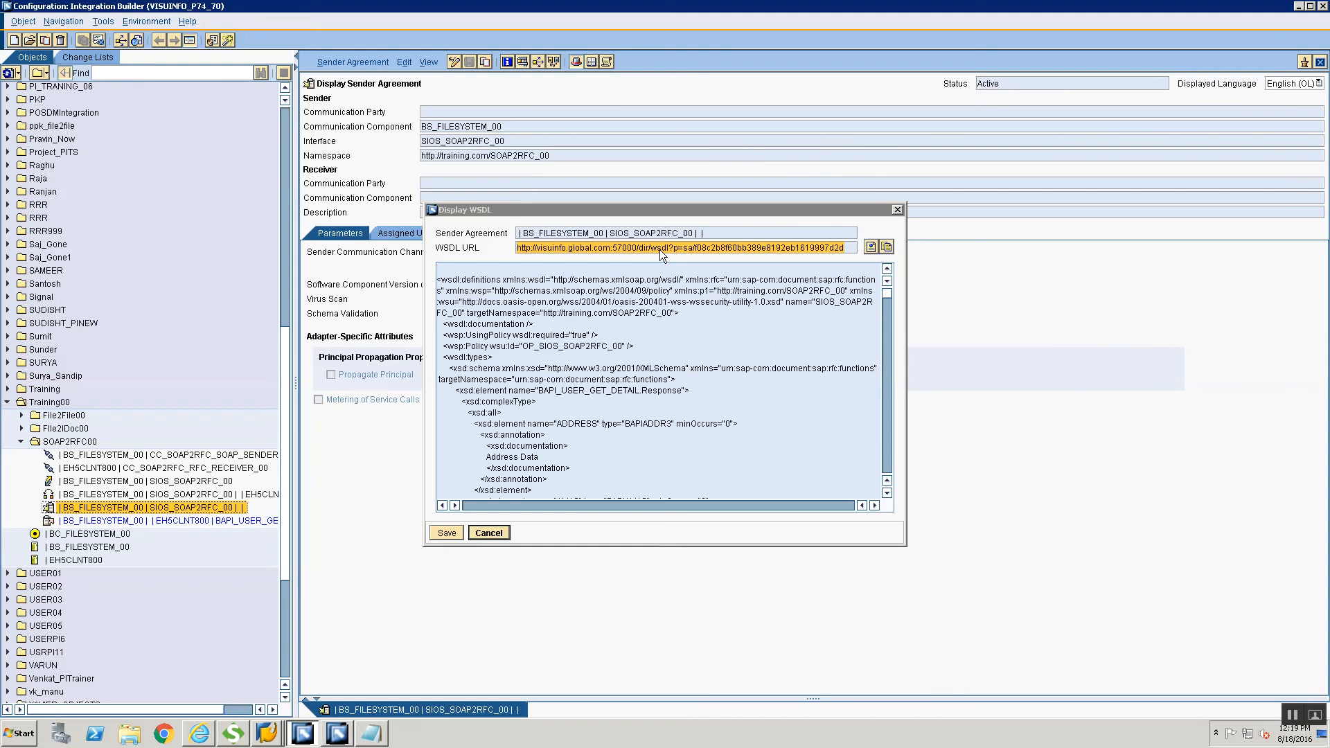
- Display the WSDL of the SIOS_SOAP2RFC_00 sender agreement, copy its WSDL URL and close the display
click(660, 248)
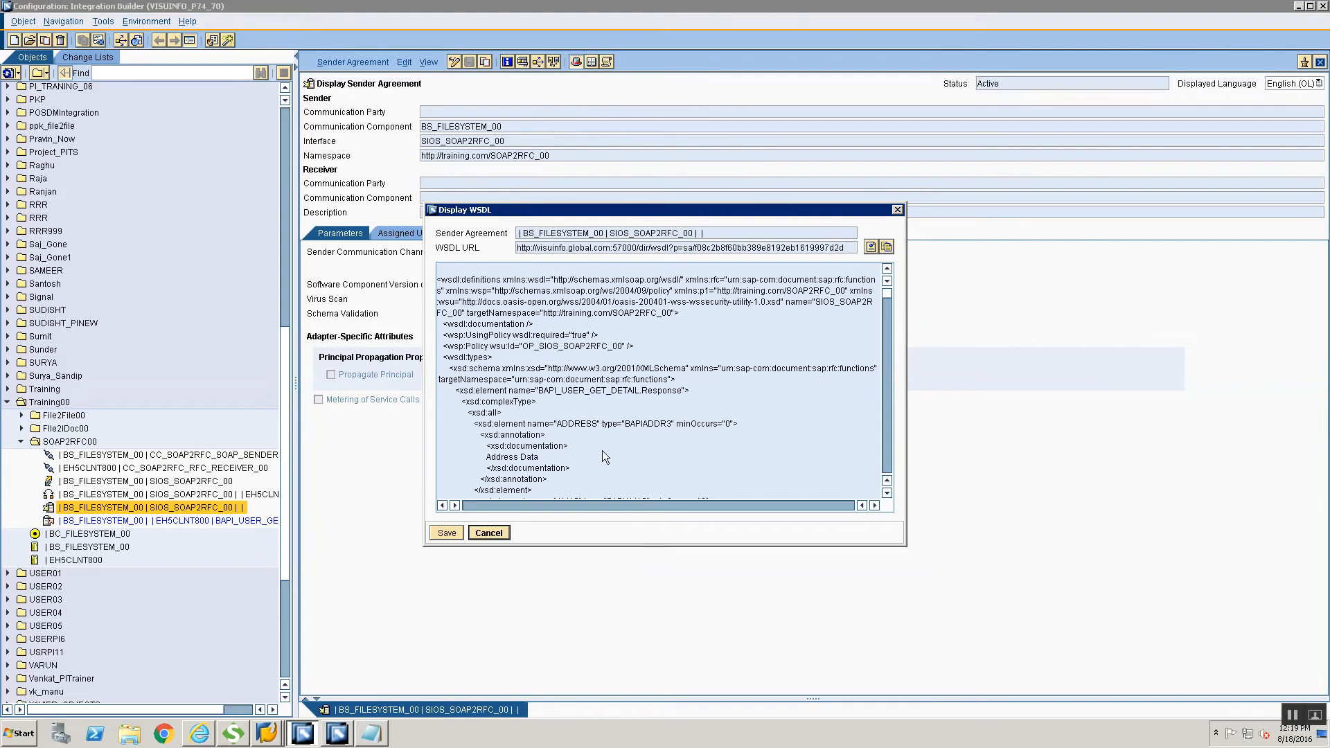
click(495, 530)
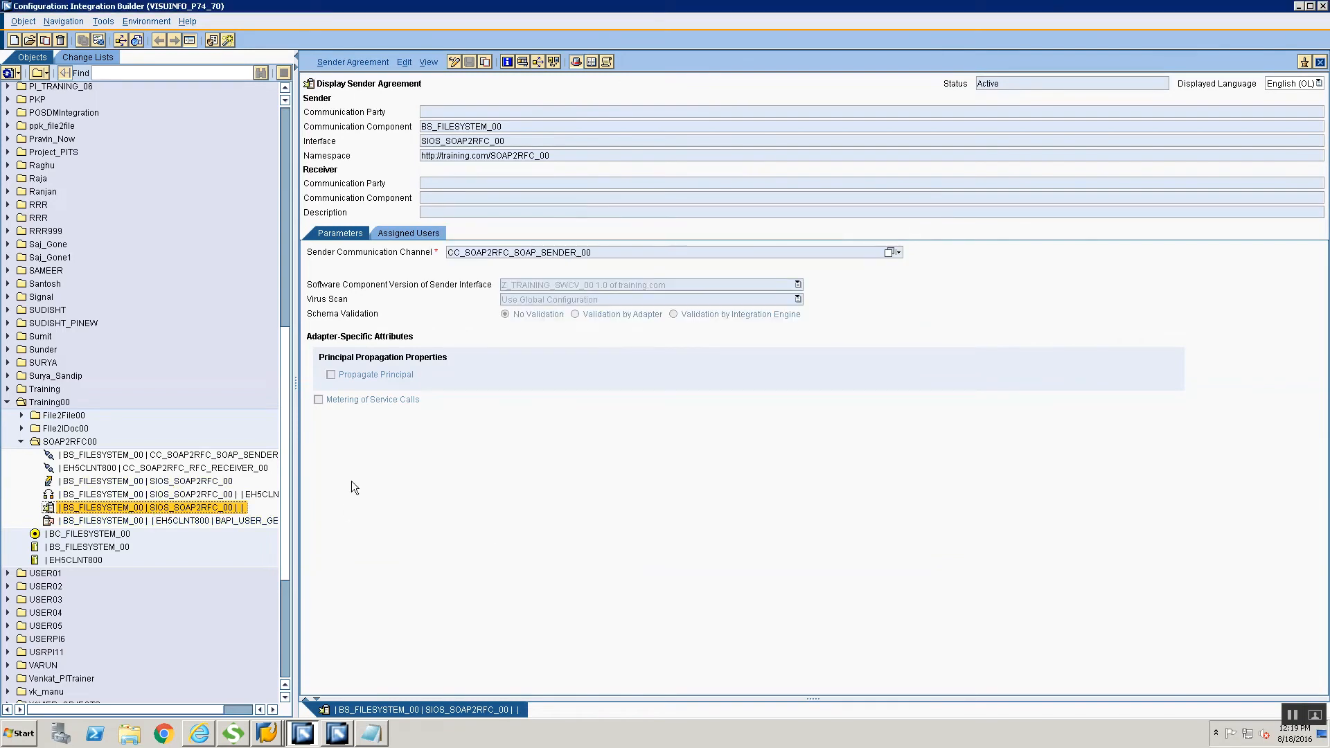
click(371, 62)
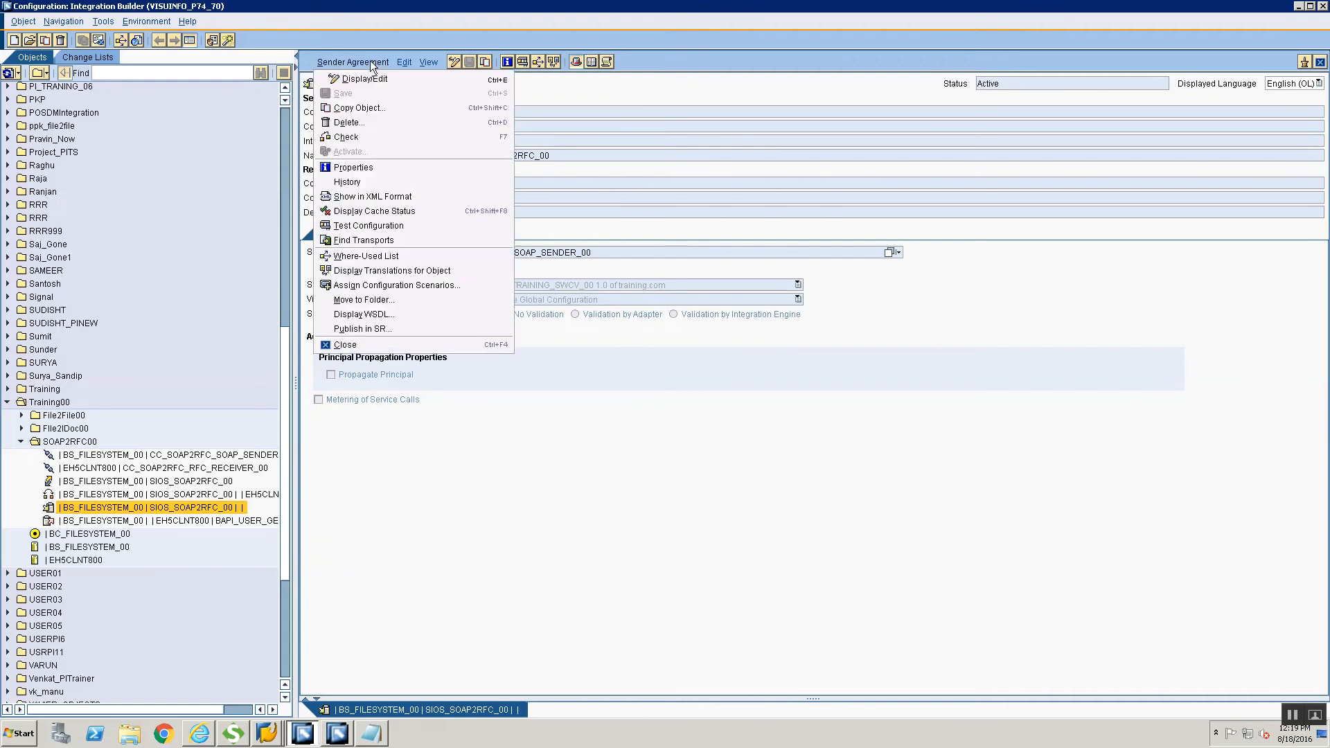
click(365, 315)
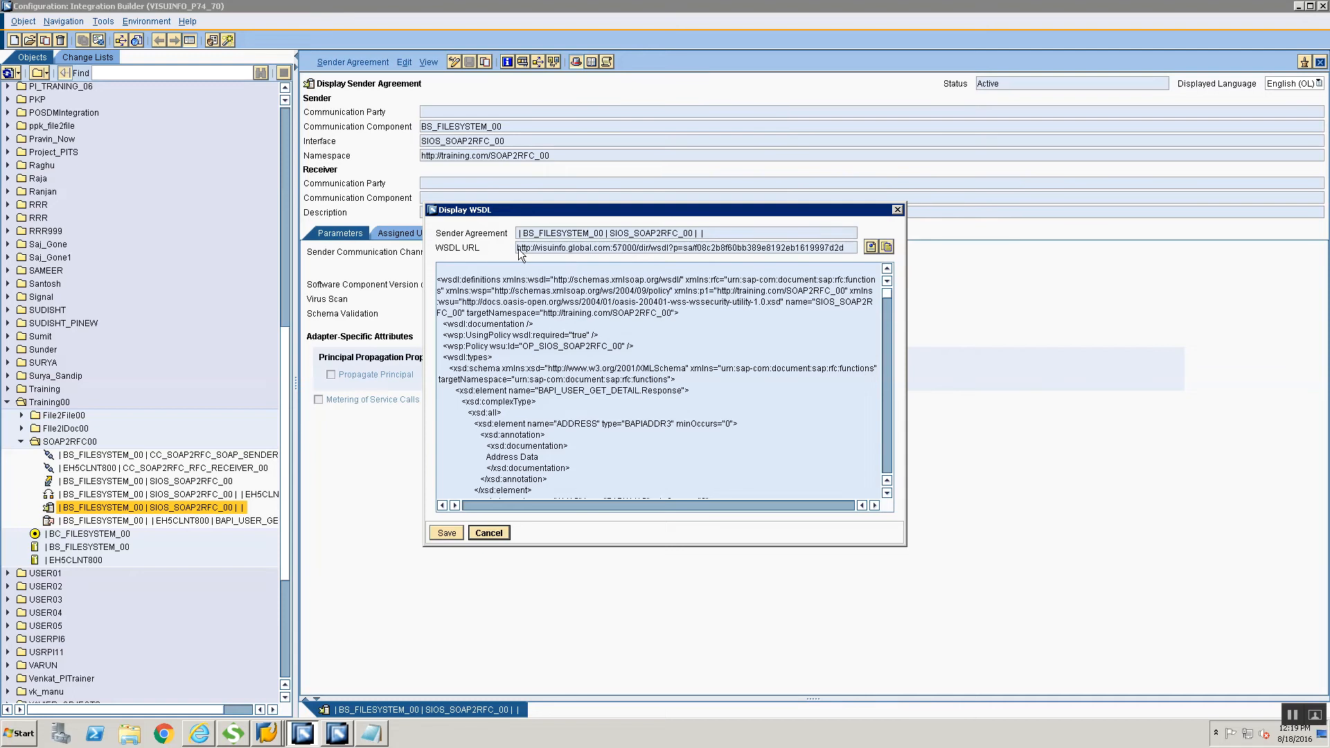
click(831, 248)
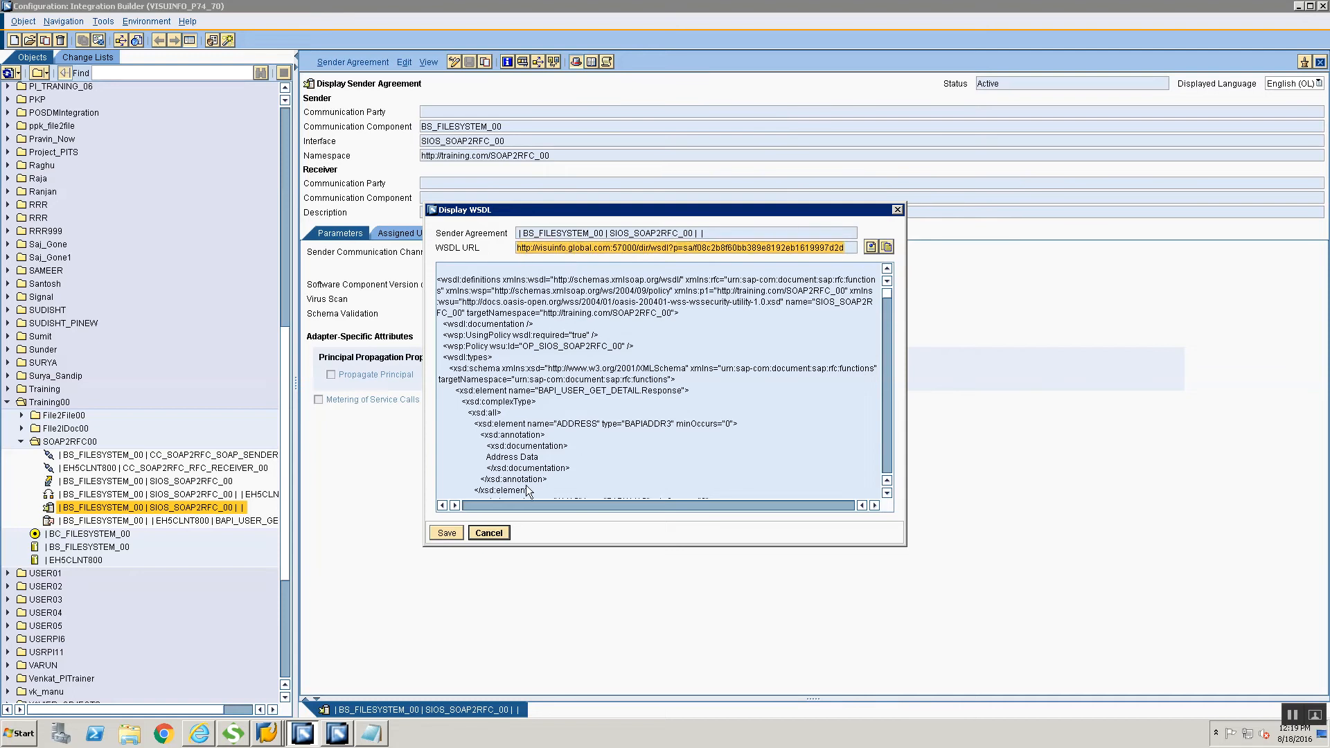
click(489, 533)
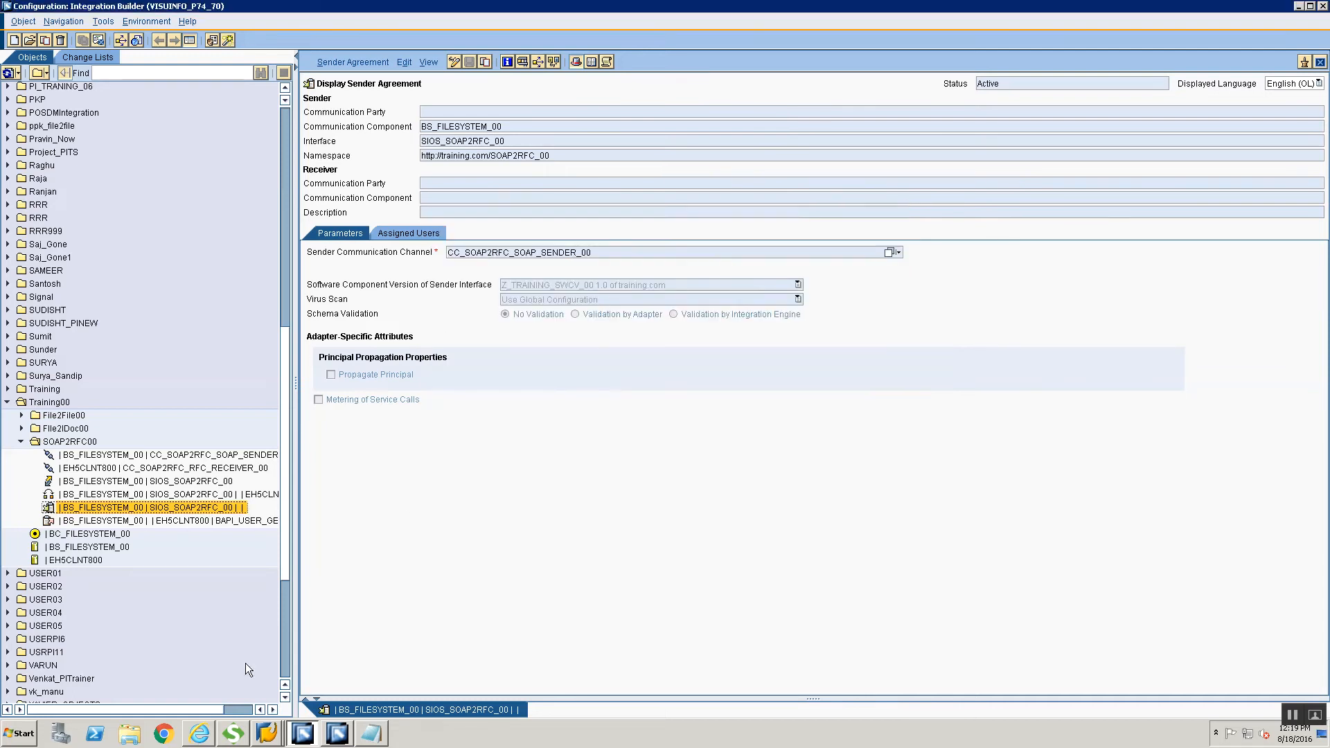
- Switch to SoapUI and set up a new SOAP project named SOAP2RFC_00 with the copied WSDL URL as initial WSDL
click(233, 729)
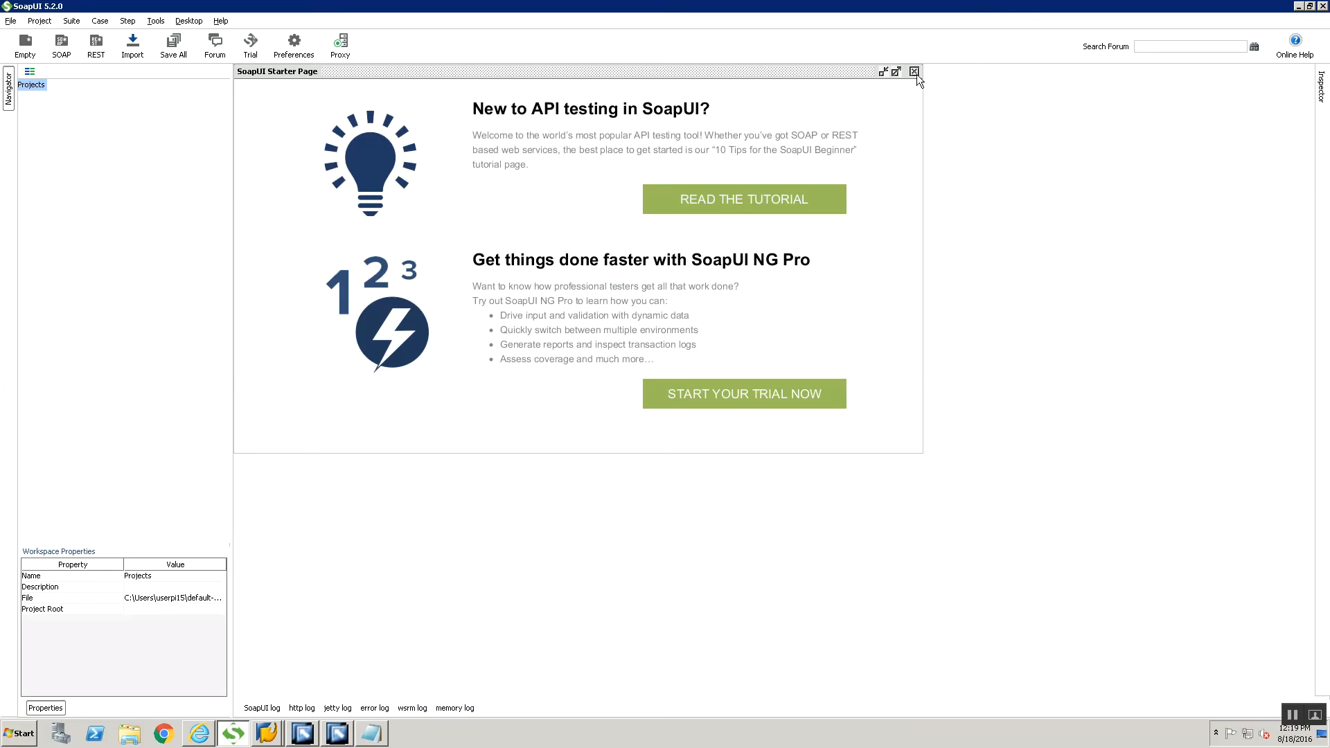
click(915, 72)
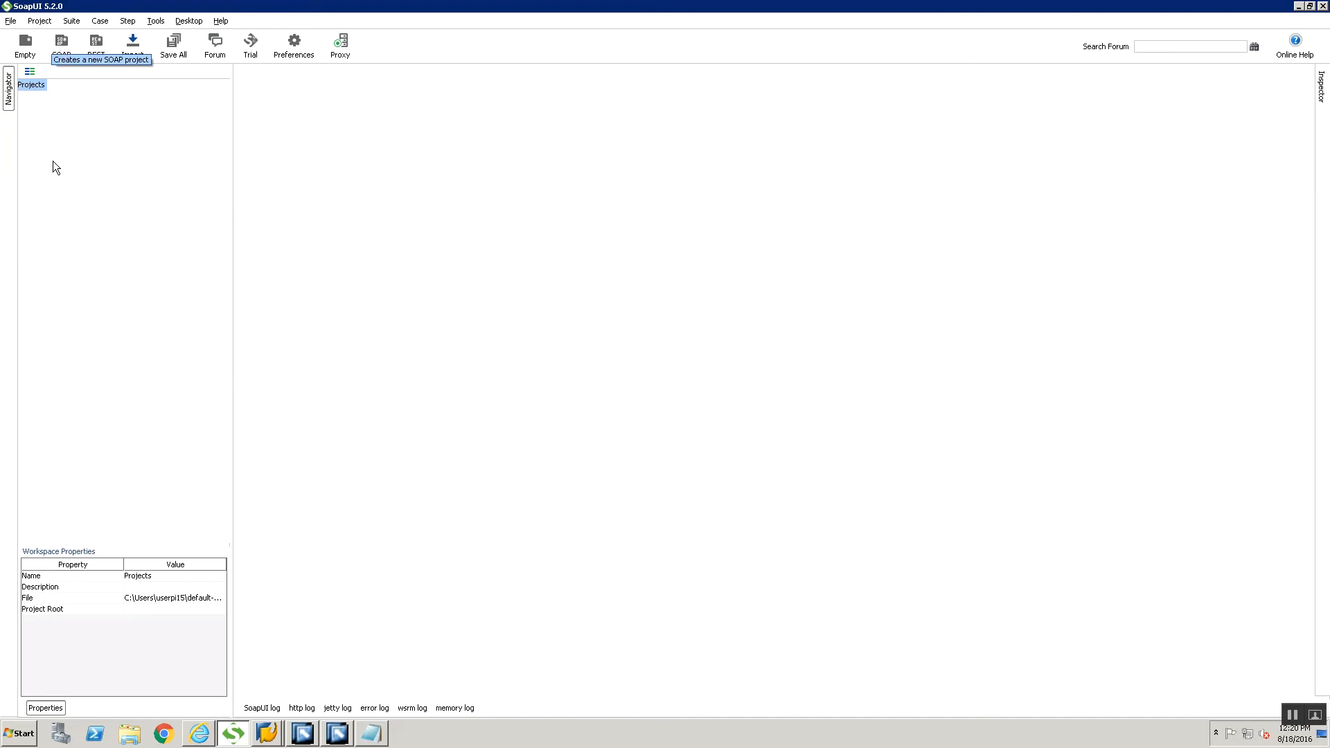
click(10, 21)
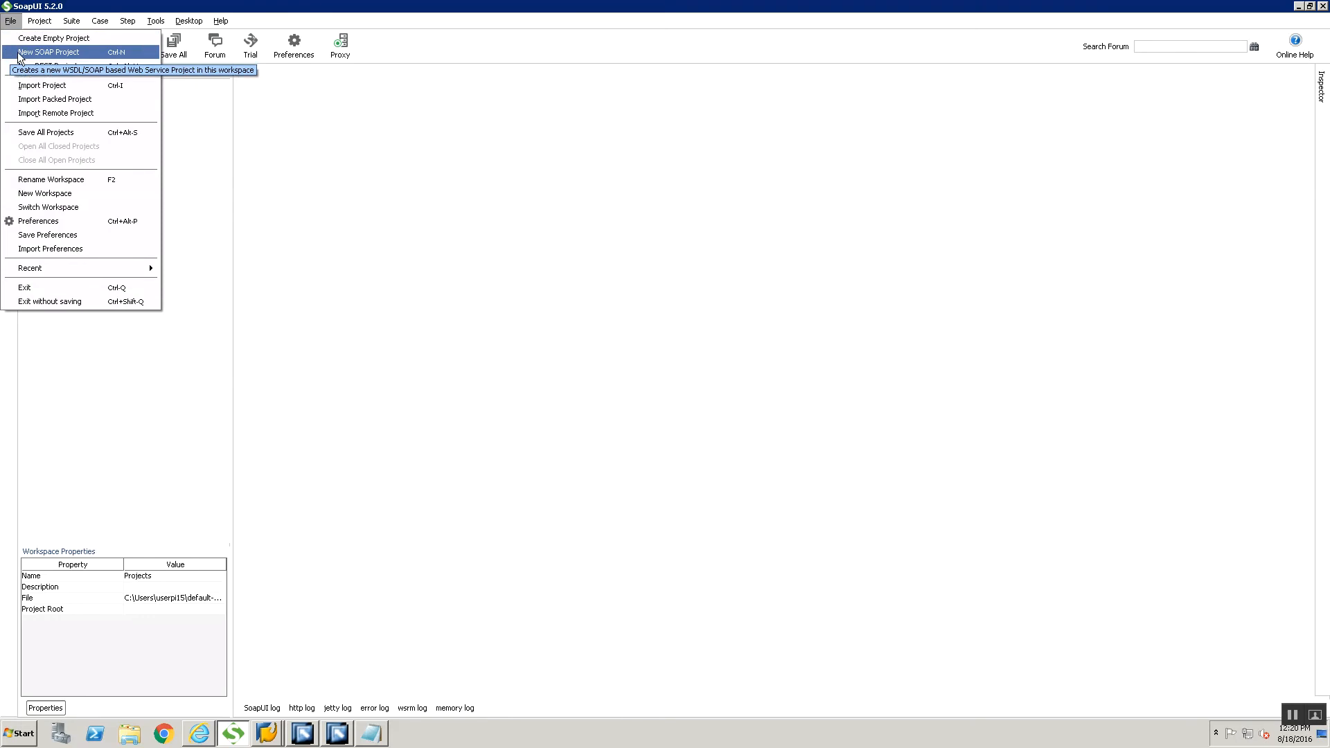
click(19, 53)
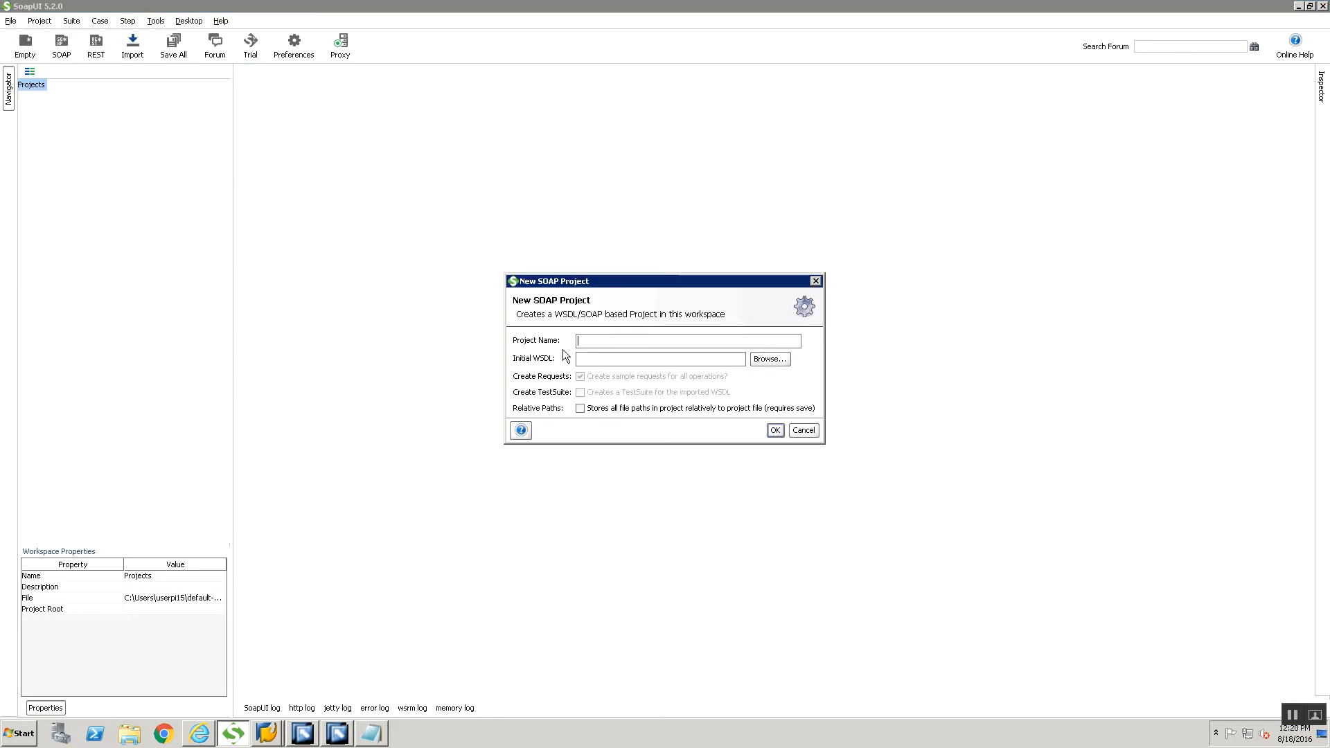
text(SOAP2RFC_00)
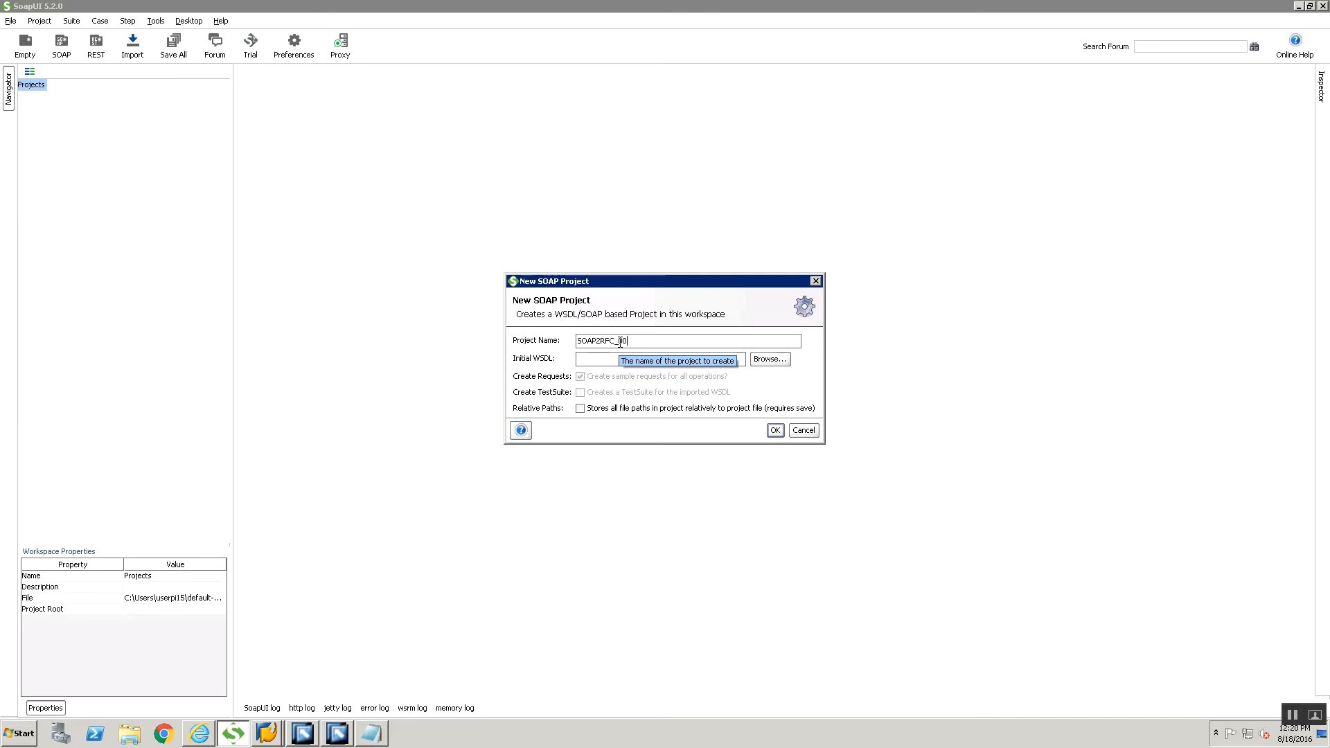
key(Tab)
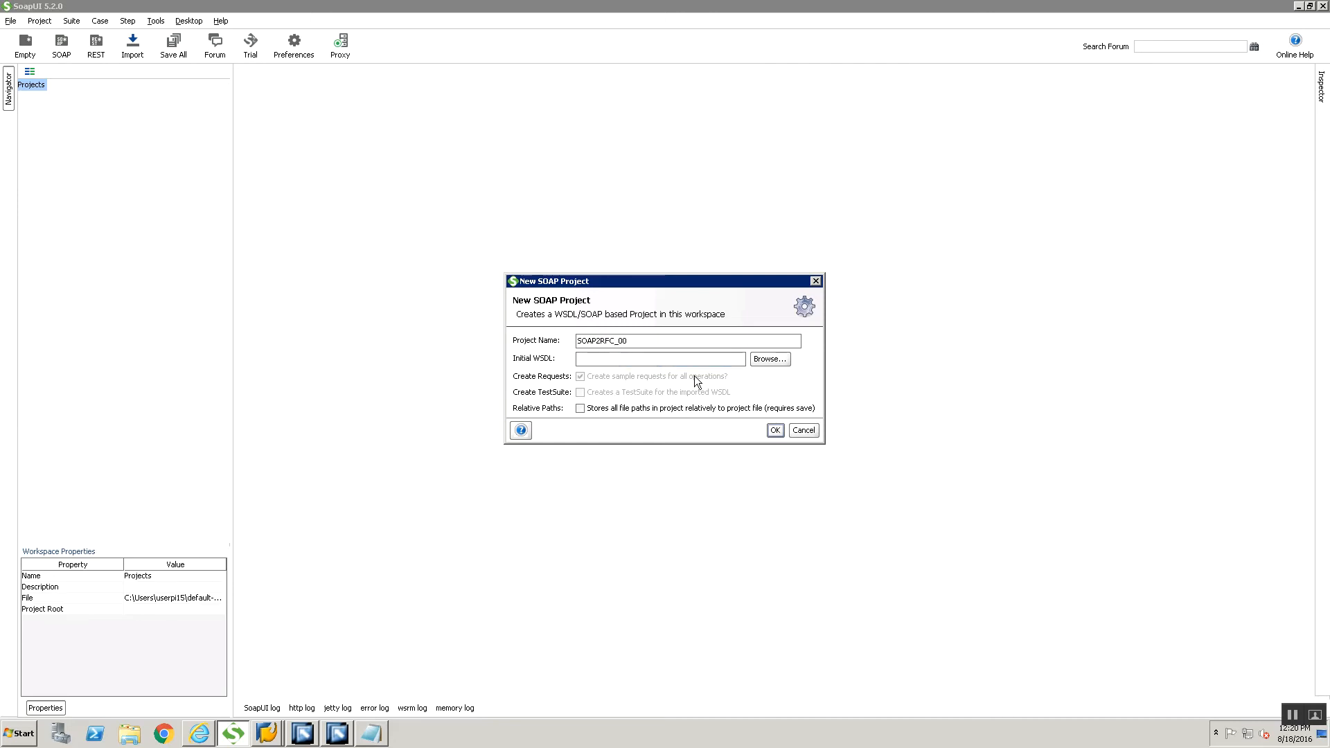
key(ctrl+v)
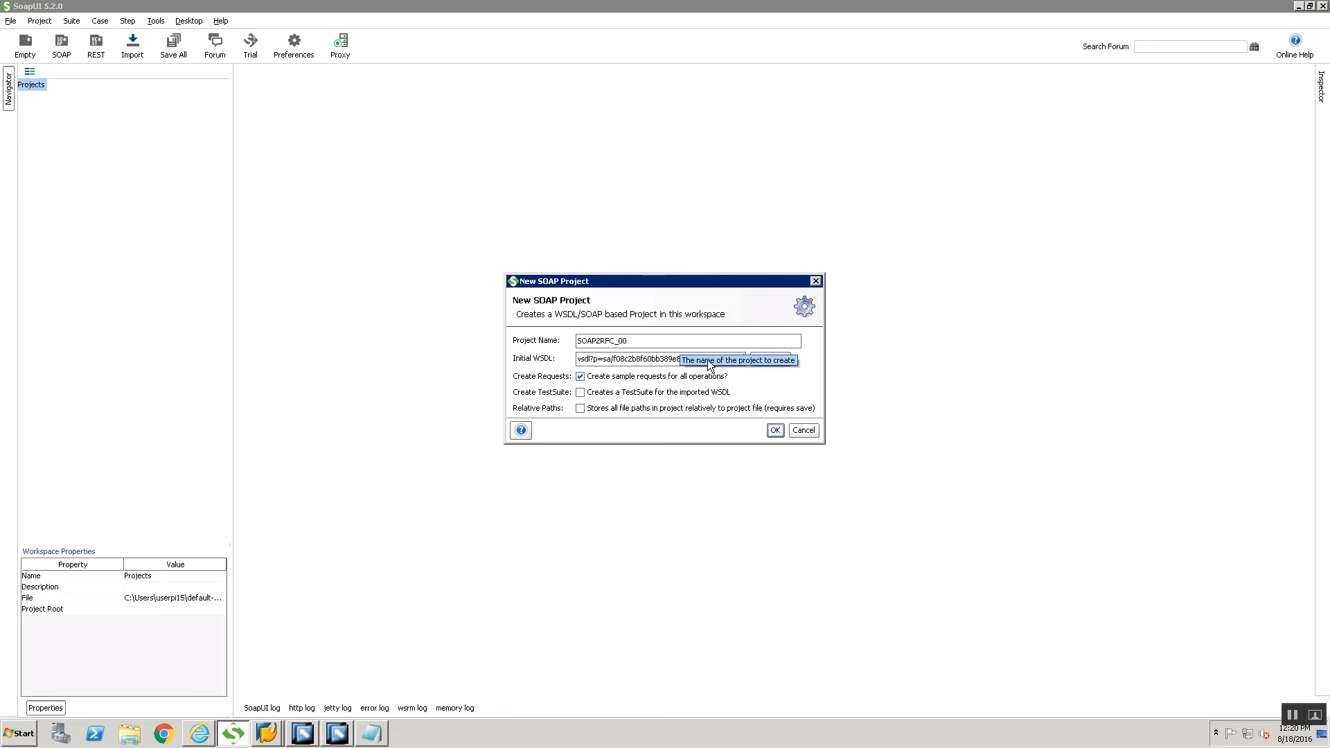
key(super)
click(773, 359)
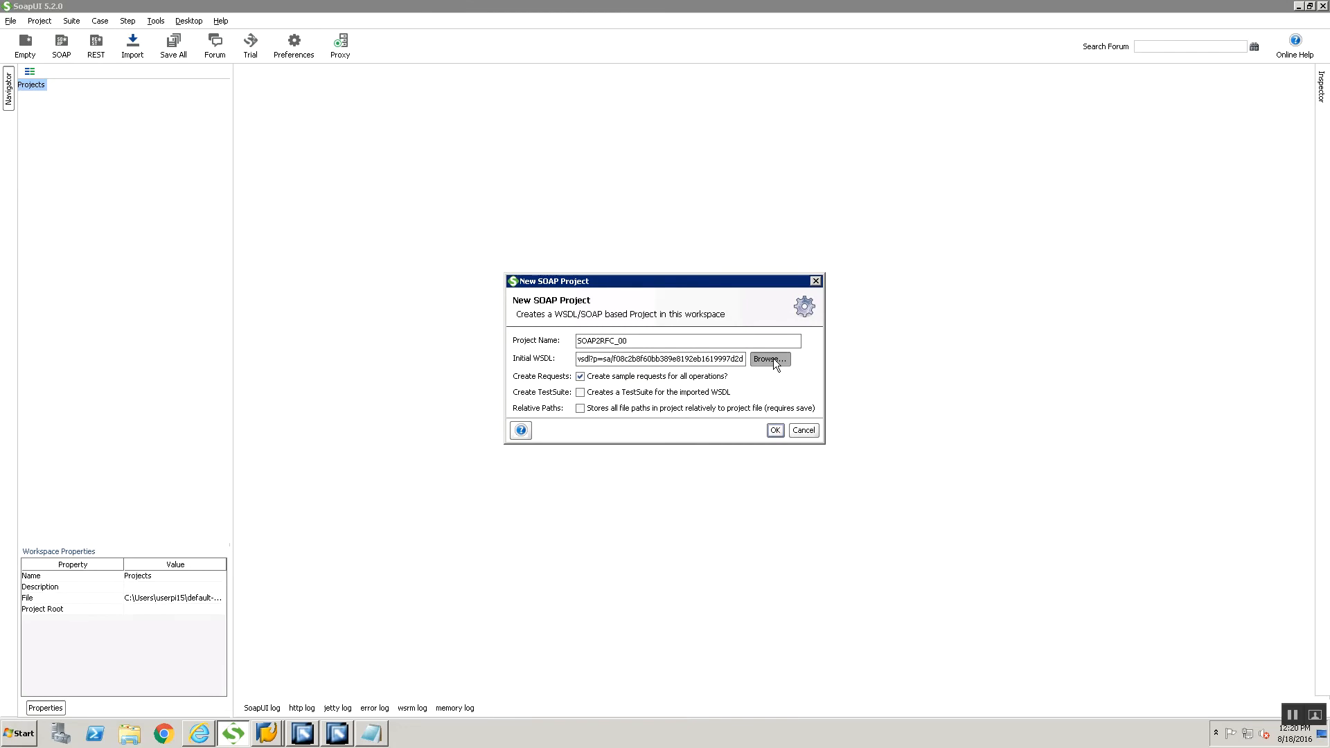
click(570, 268)
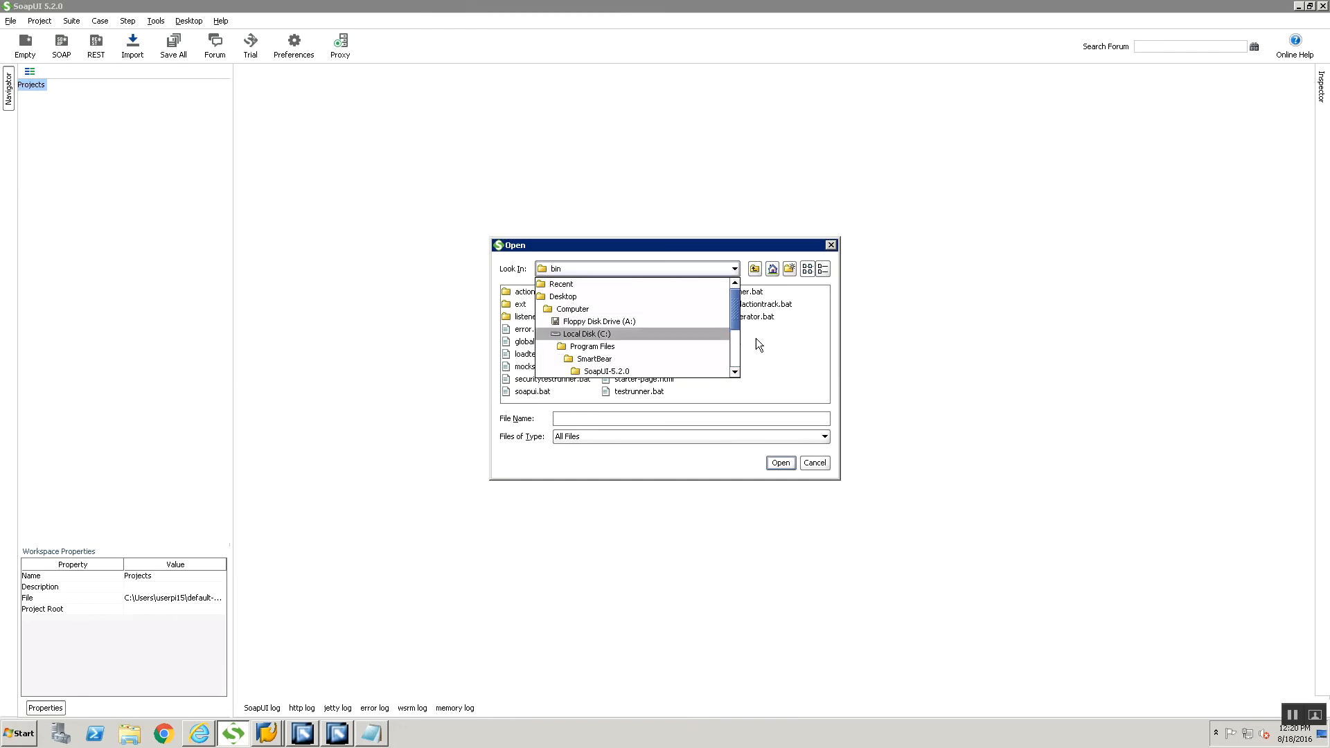
click(567, 298)
double_click(533, 342)
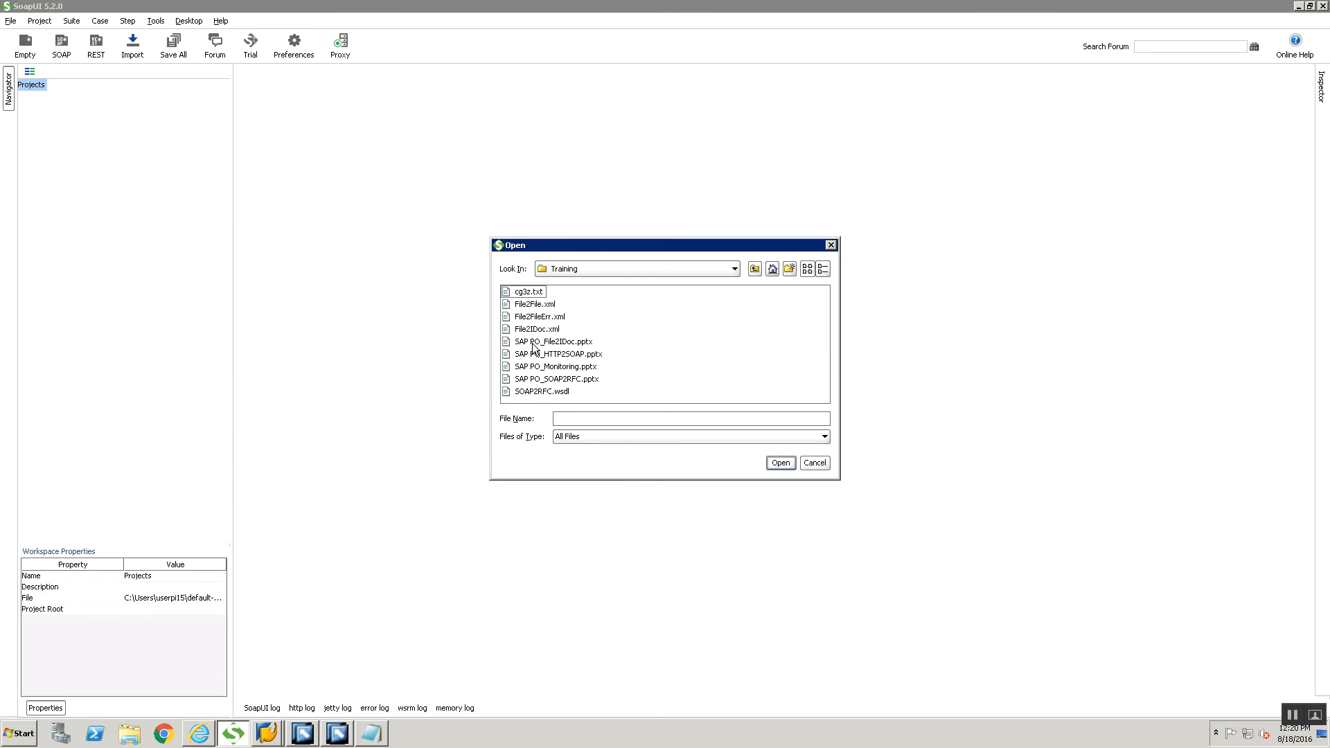
click(547, 392)
- Switch to the Integration Builder and display the WSDL of the SIOS_SOAP2RFC_00 sender agreement again
click(303, 734)
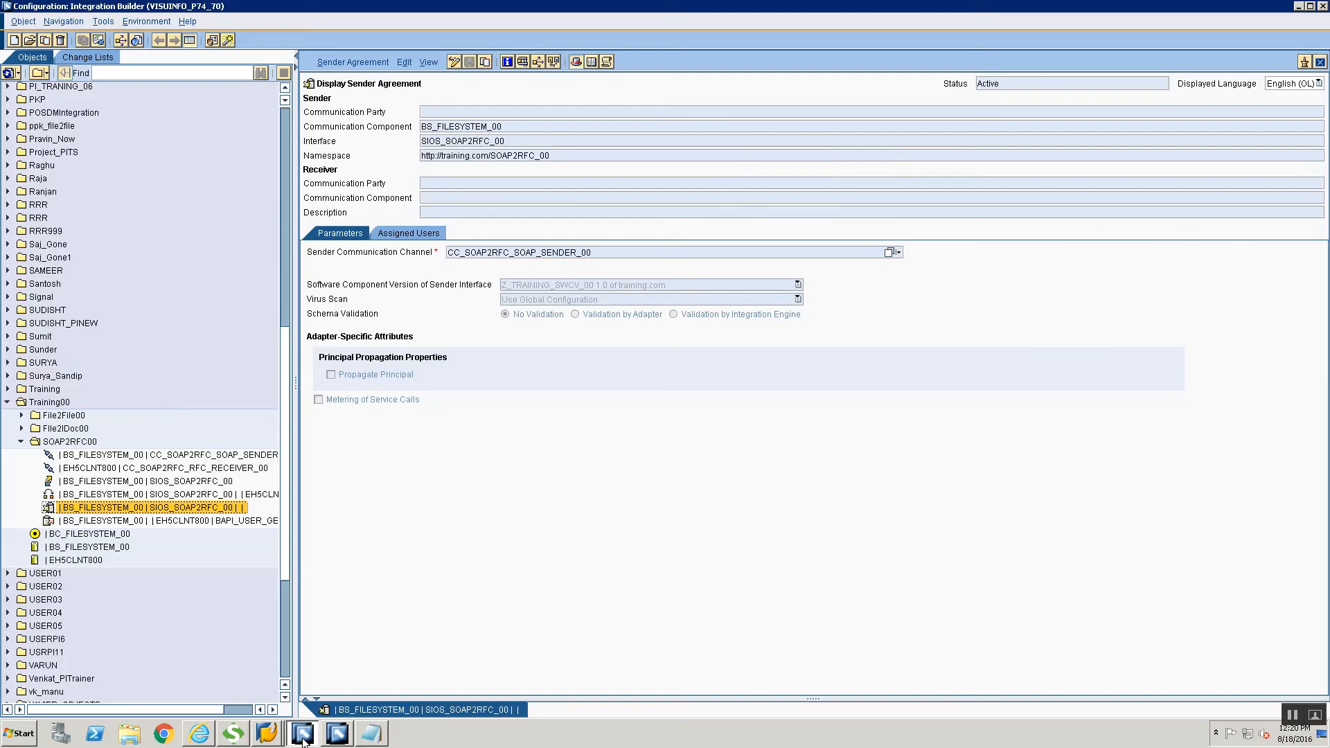
click(334, 736)
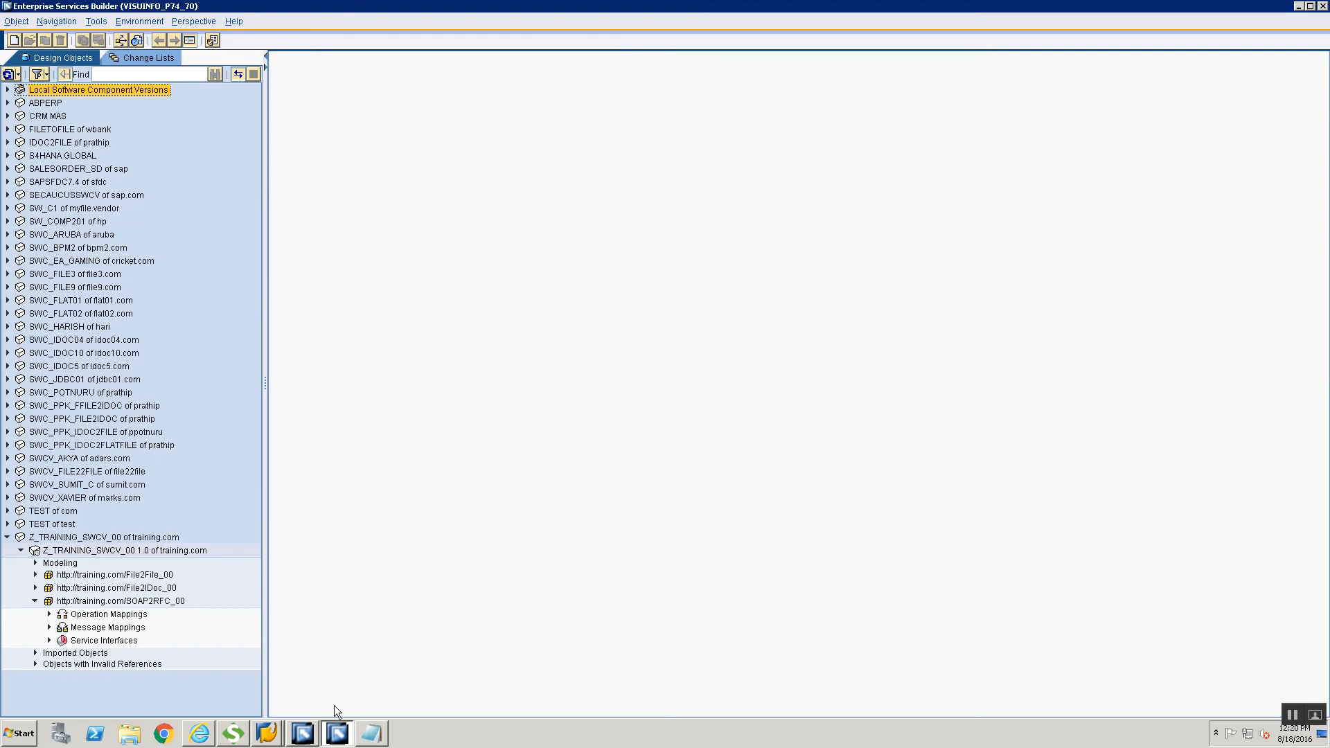
click(311, 732)
click(354, 61)
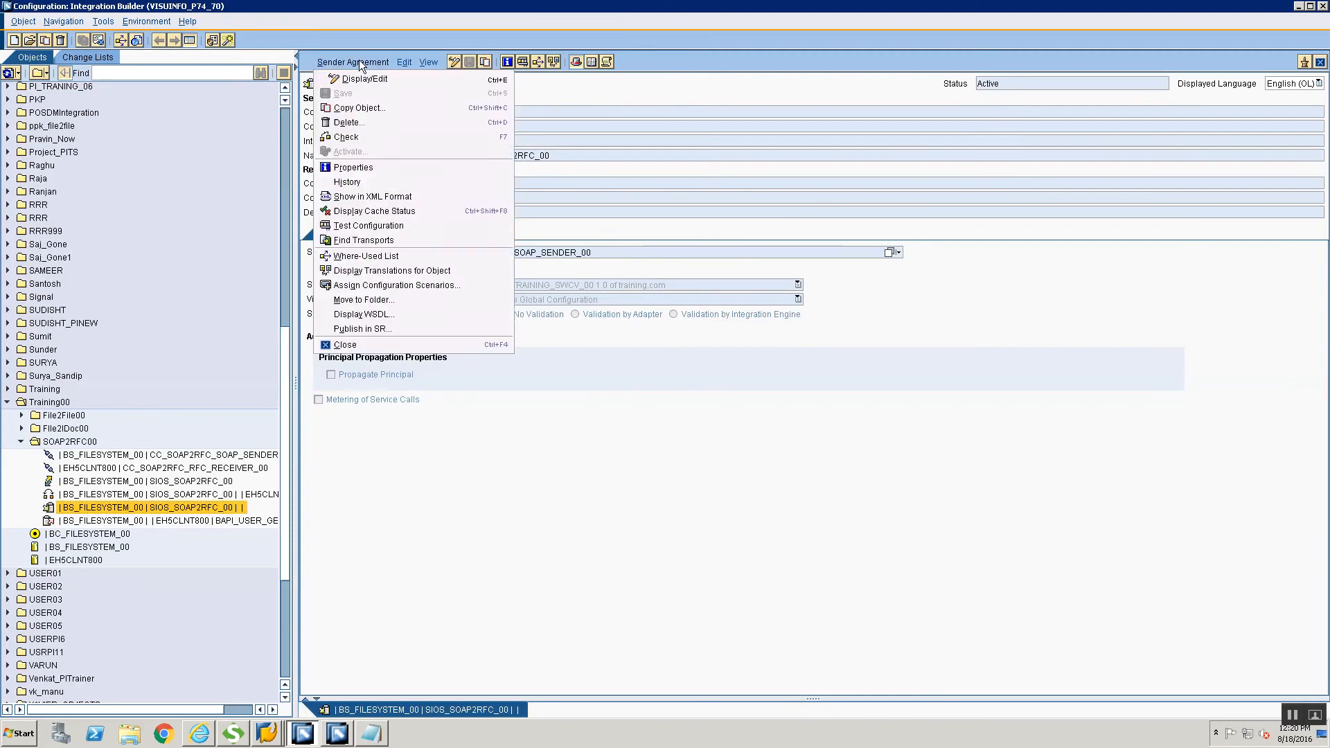
click(382, 313)
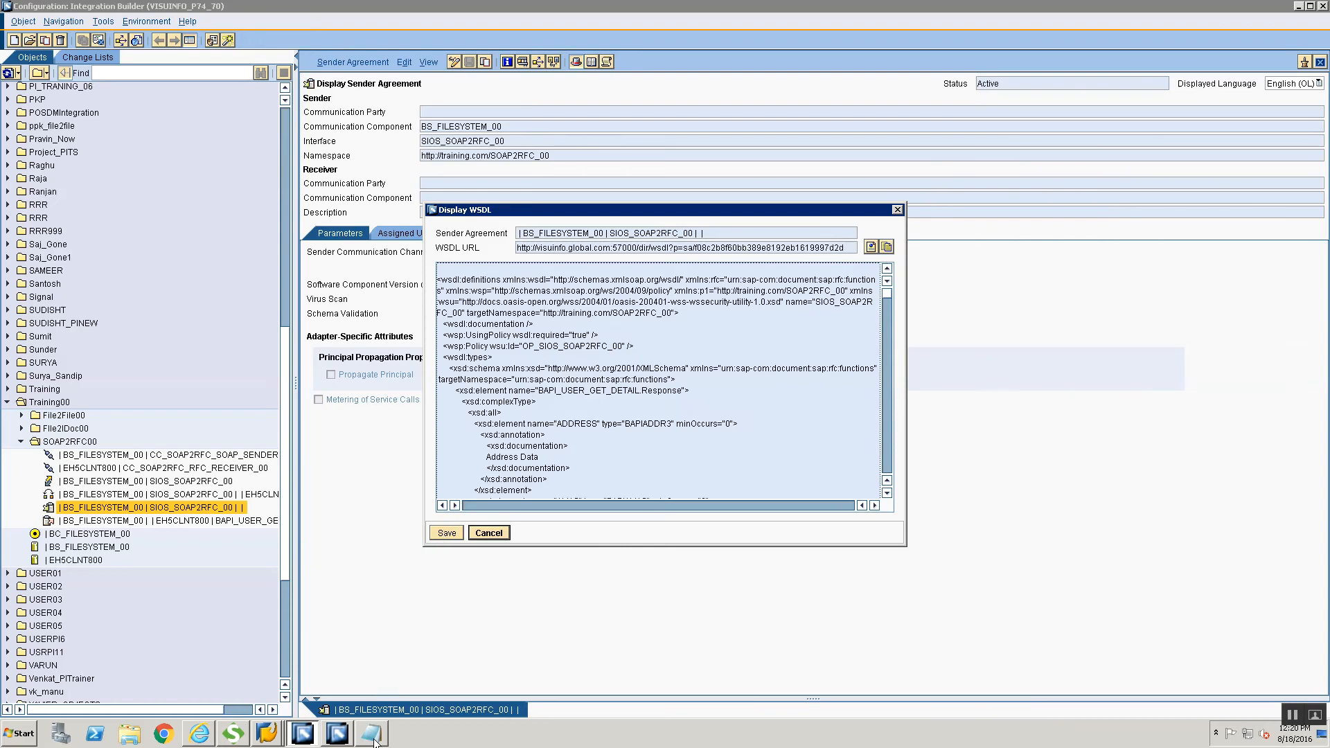
mouse_move(375, 735)
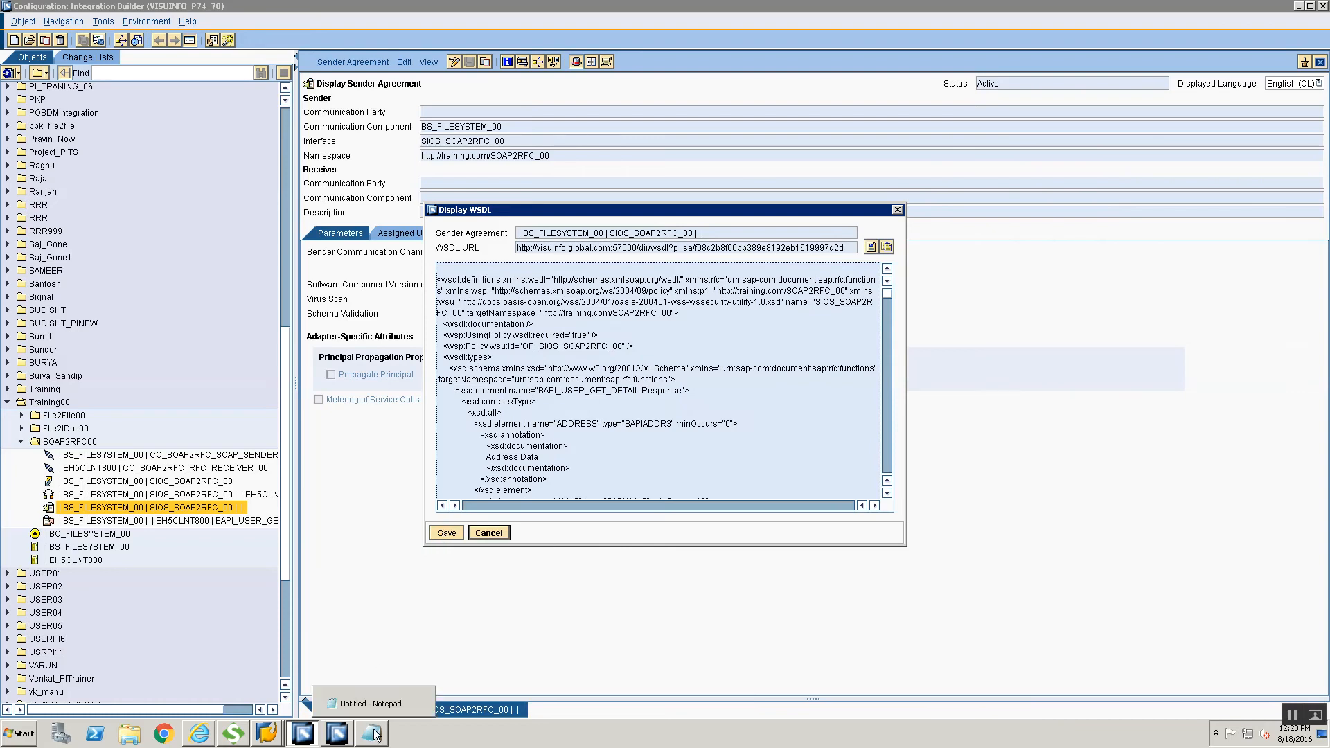
mouse_move(321, 736)
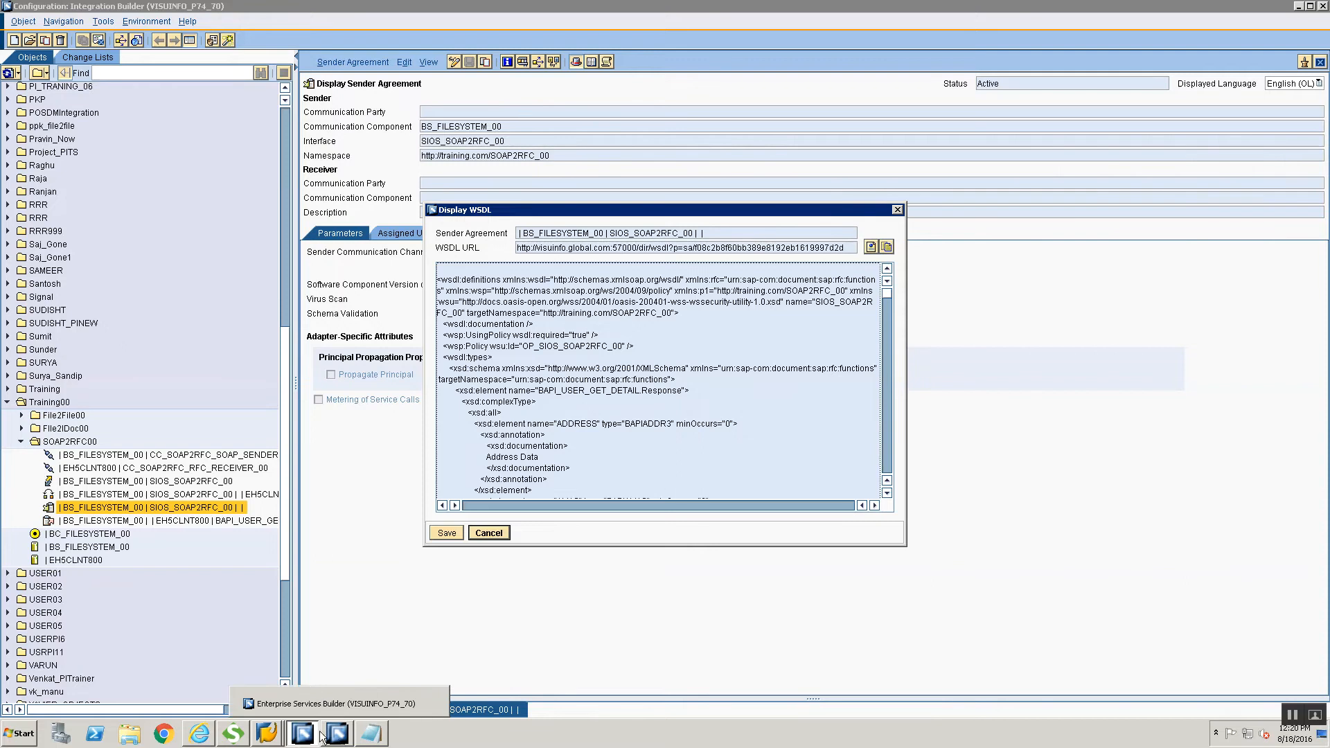
- Return to SoapUI and create the SOAP2RFC_00 project from the pasted WSDL URL instead of a file, keeping sample requests enabled
click(236, 734)
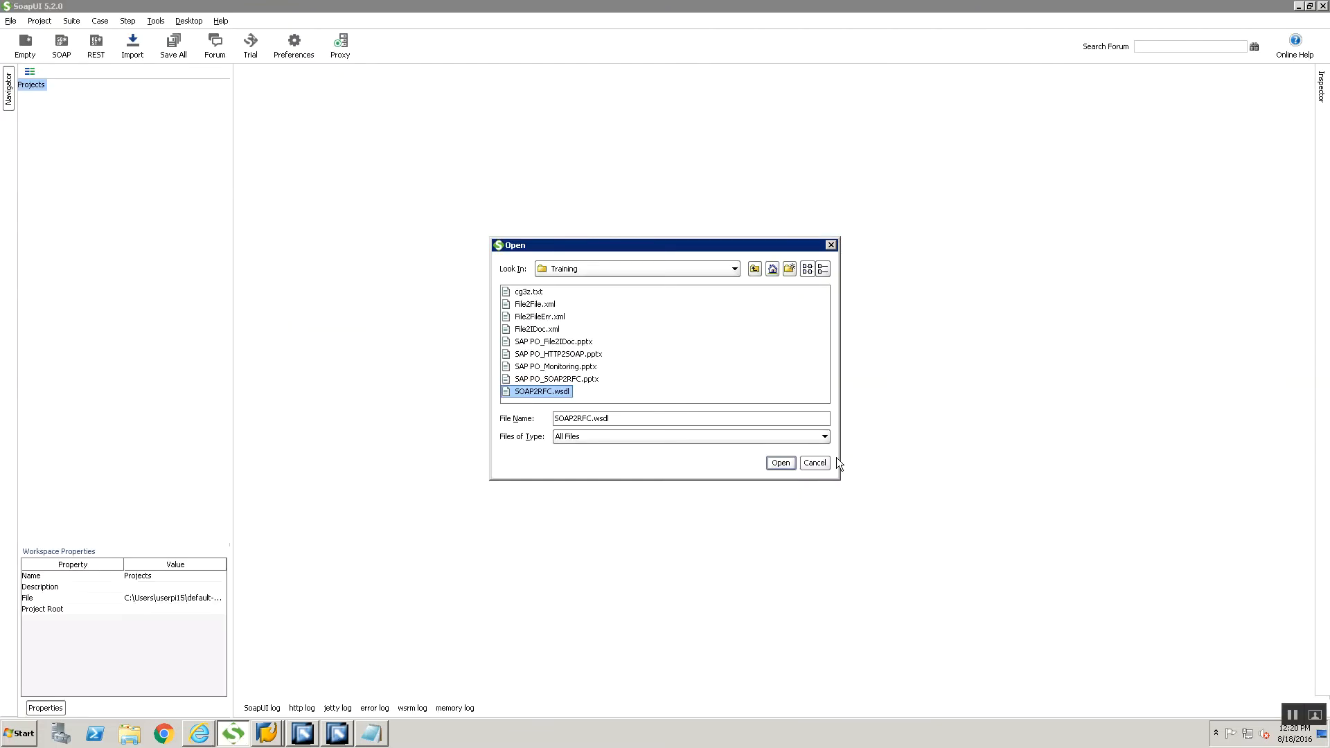
key(Return)
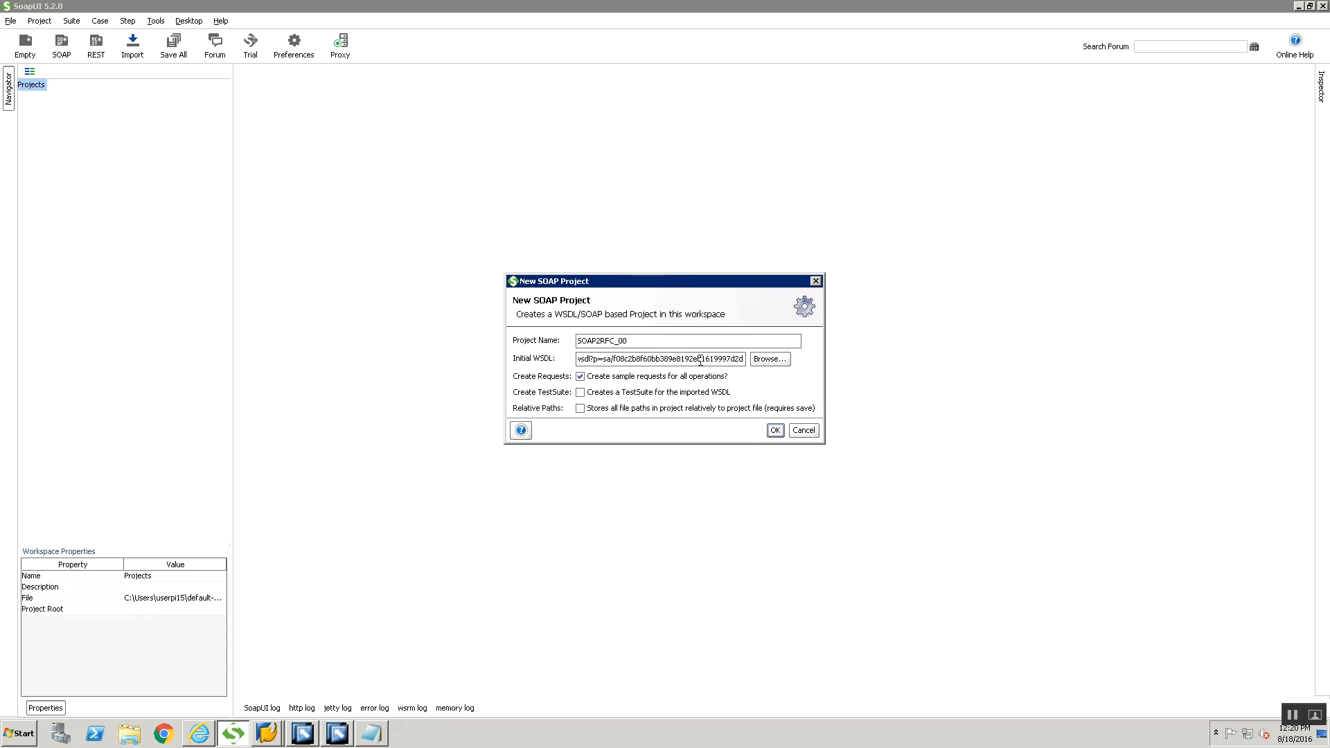
key(Home)
key(shift+End)
key(Home)
key(shift+End)
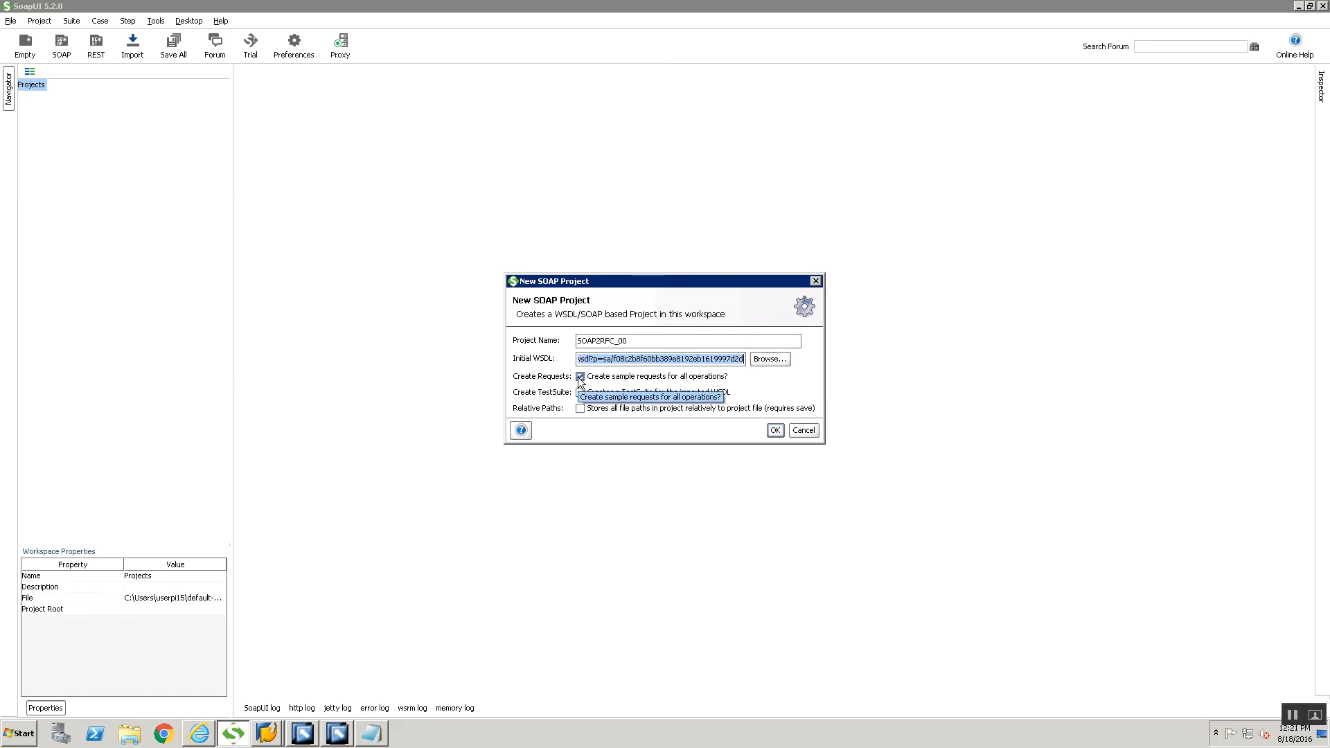
click(774, 430)
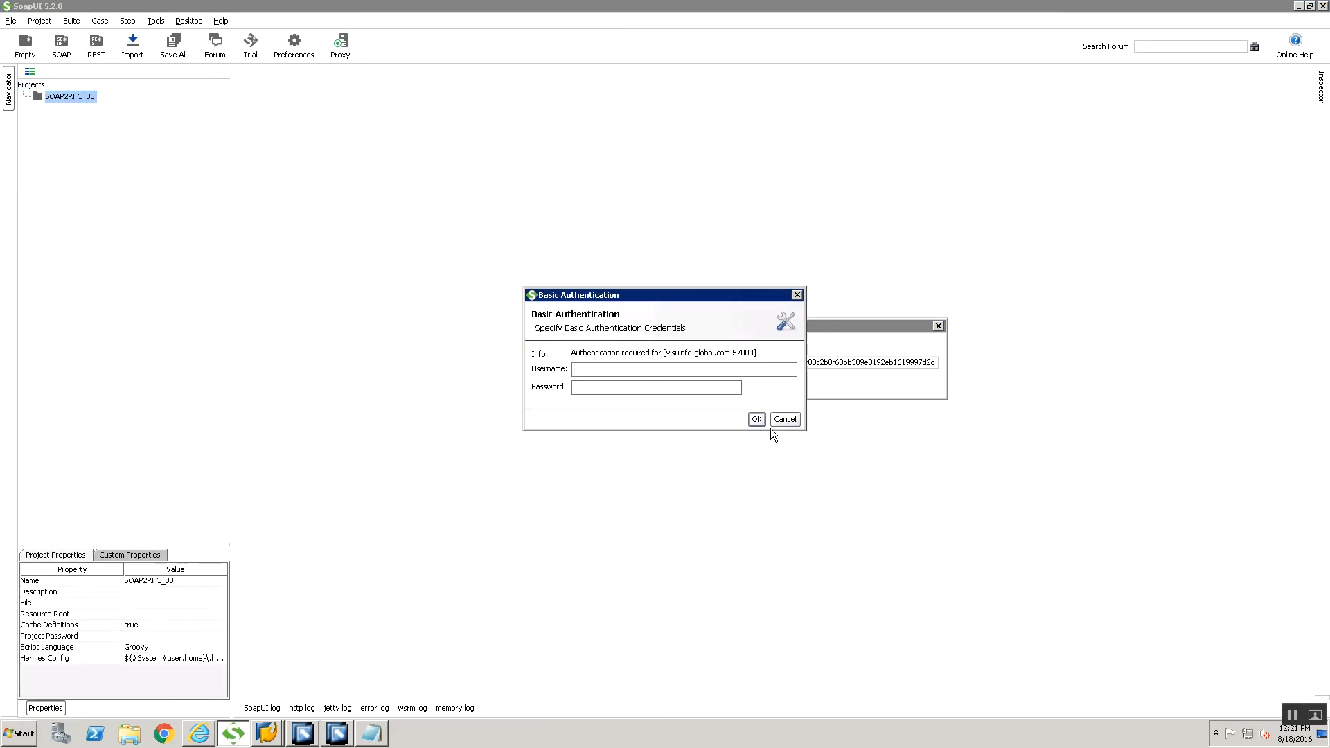
- Try to load the WSDL by authenticating with the account username and password
text(p)
text(sperp)
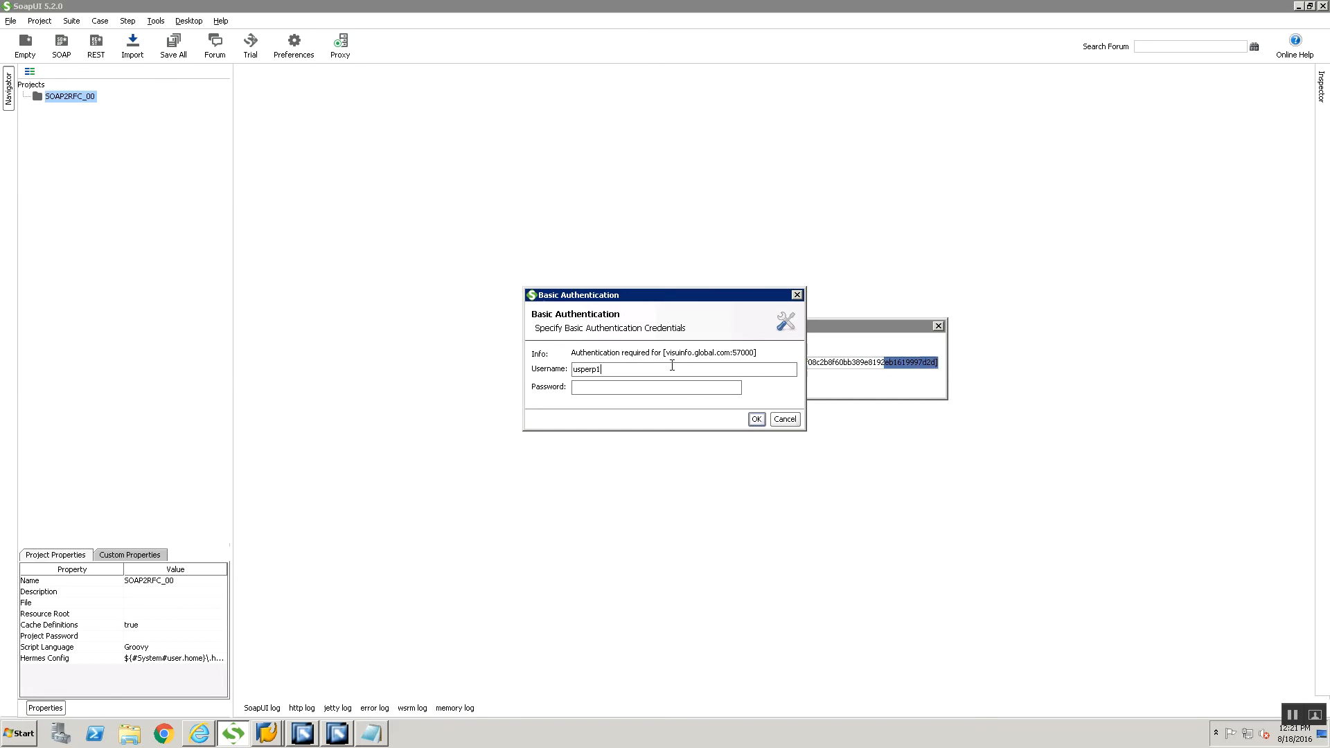
text(i15)
key(Tab)
text(********)
key(Return)
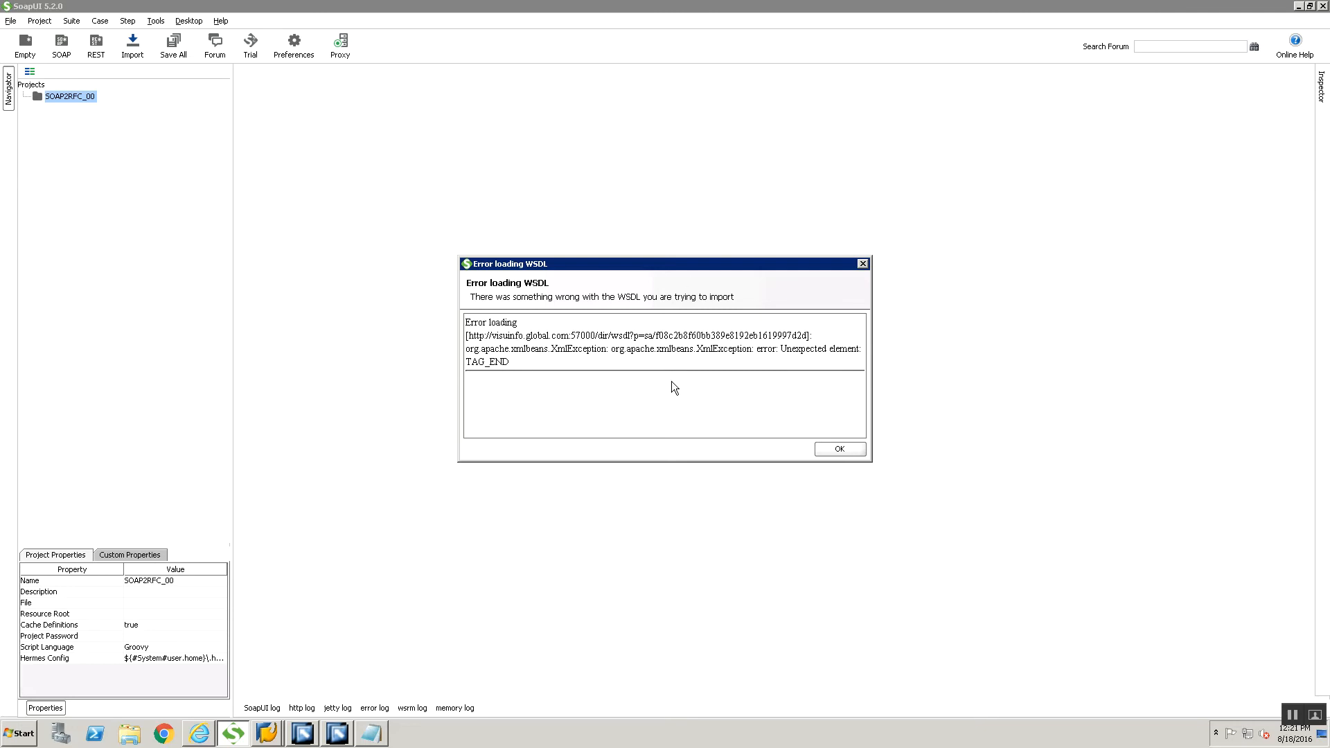
click(825, 447)
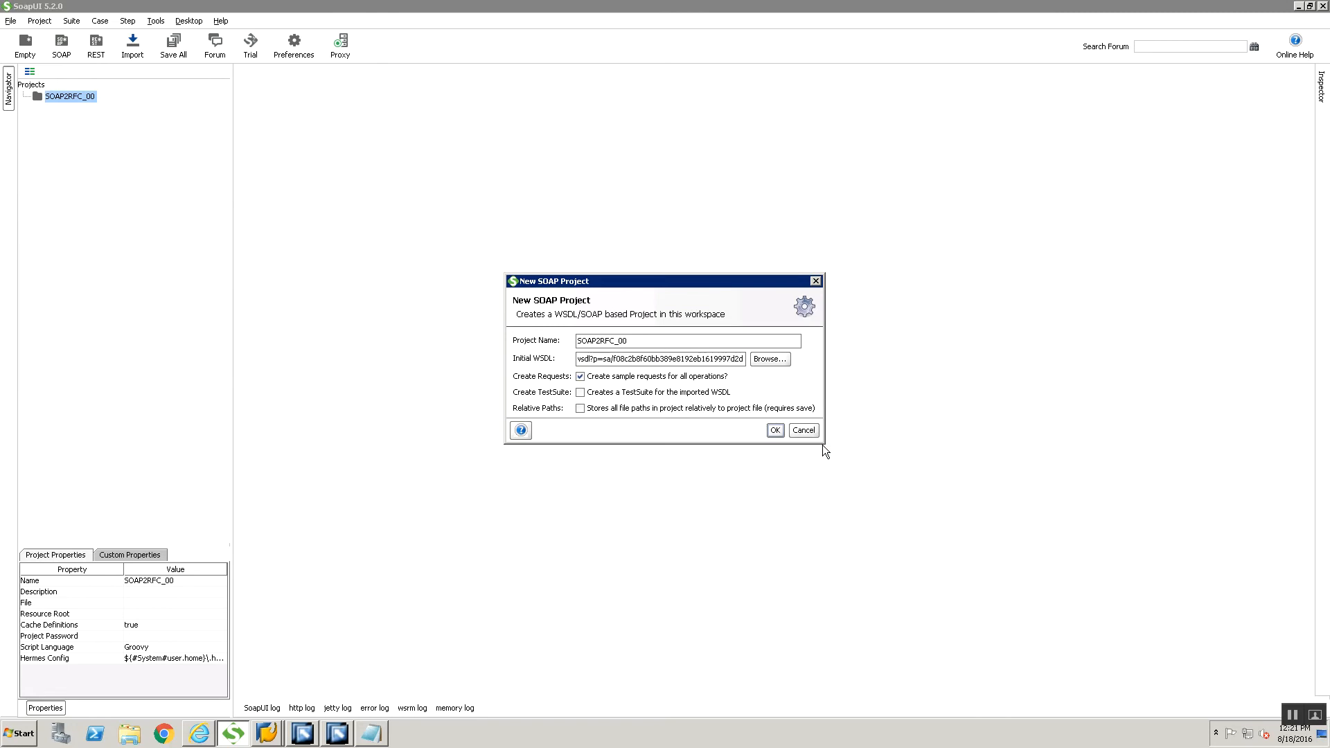
- Replace the initial WSDL with the WSDL URL pasted afresh and submit the SOAP2RFC_00 project again
click(672, 364)
key(Home)
key(End)
key(Home)
key(End)
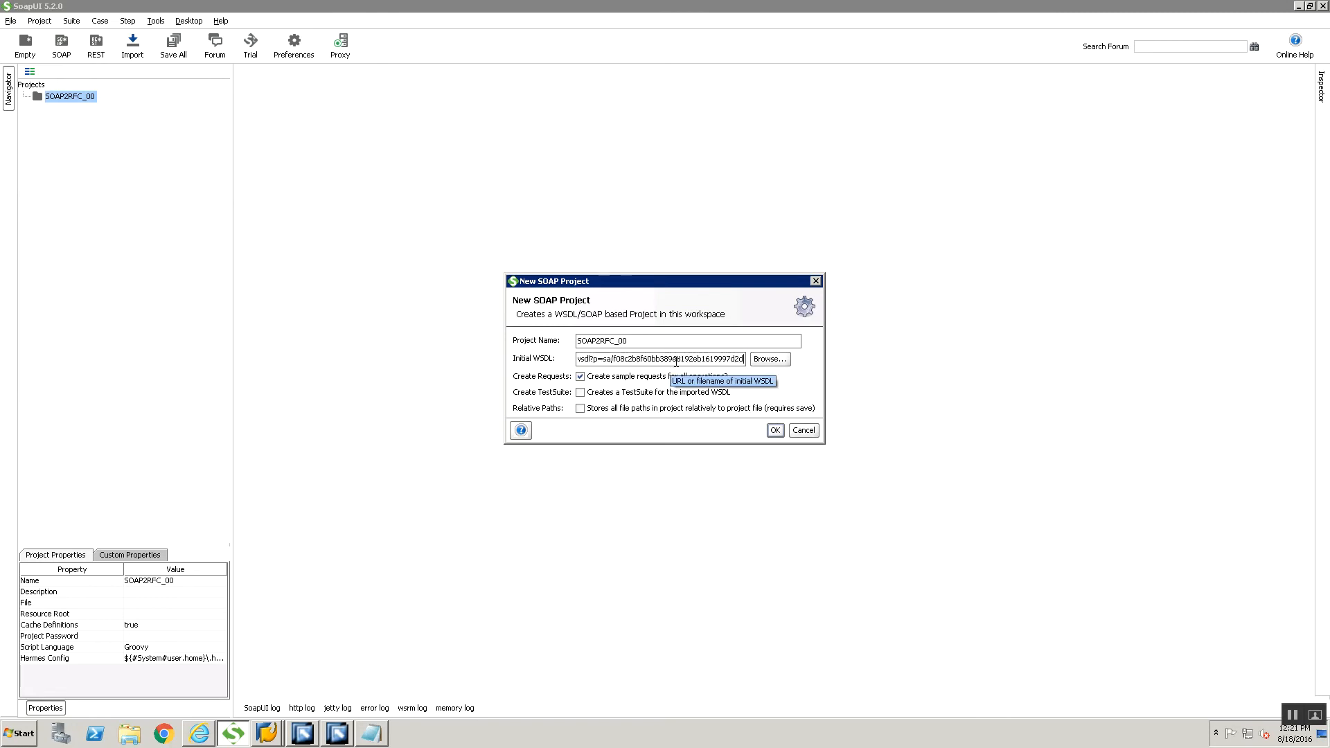
key(ctrl+a)
key(Delete)
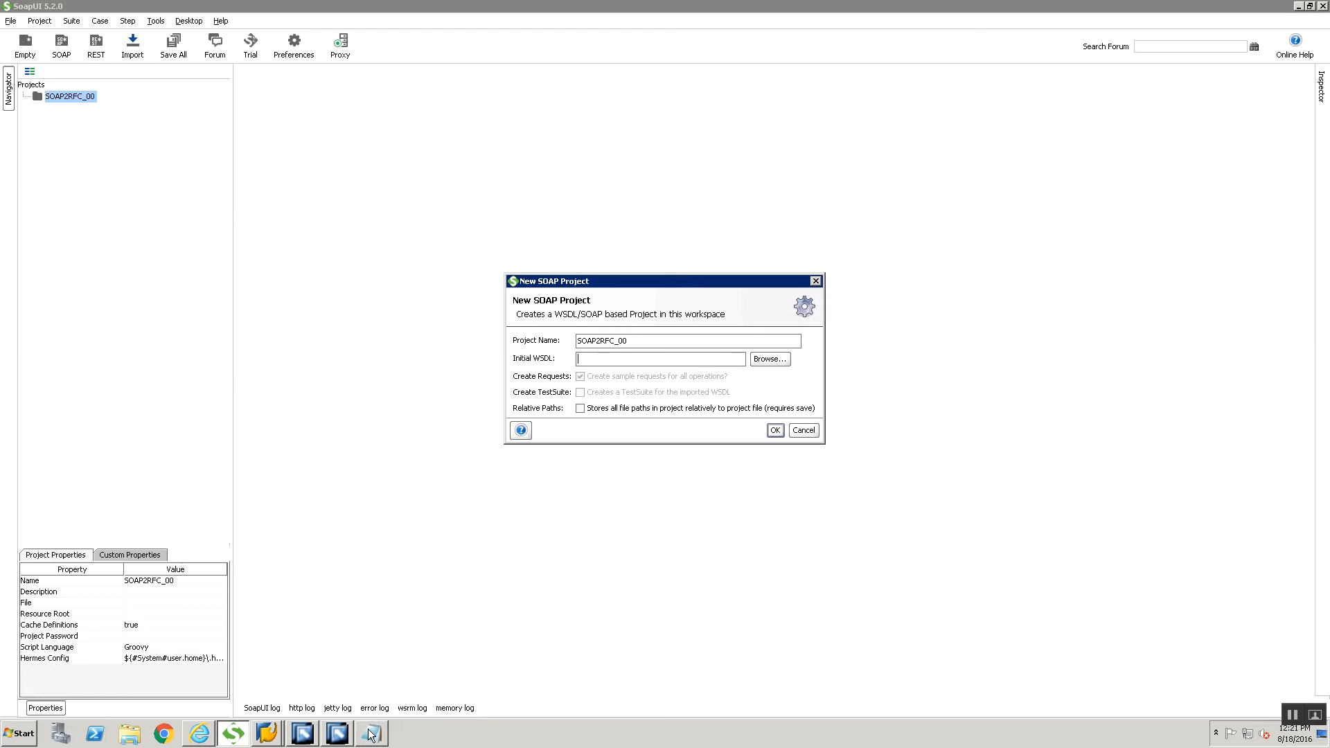
key(alt+Tab)
key(ctrl+a)
key(alt+Tab)
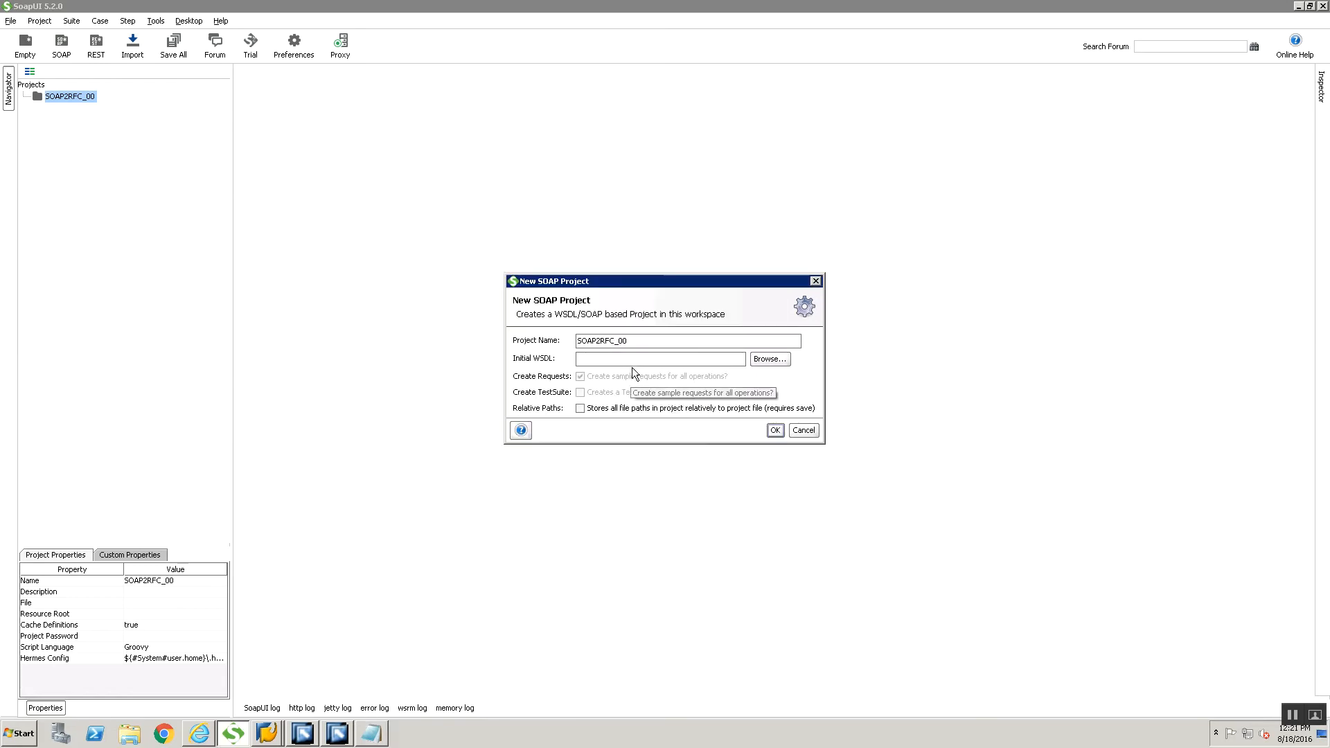
key(ctrl+v)
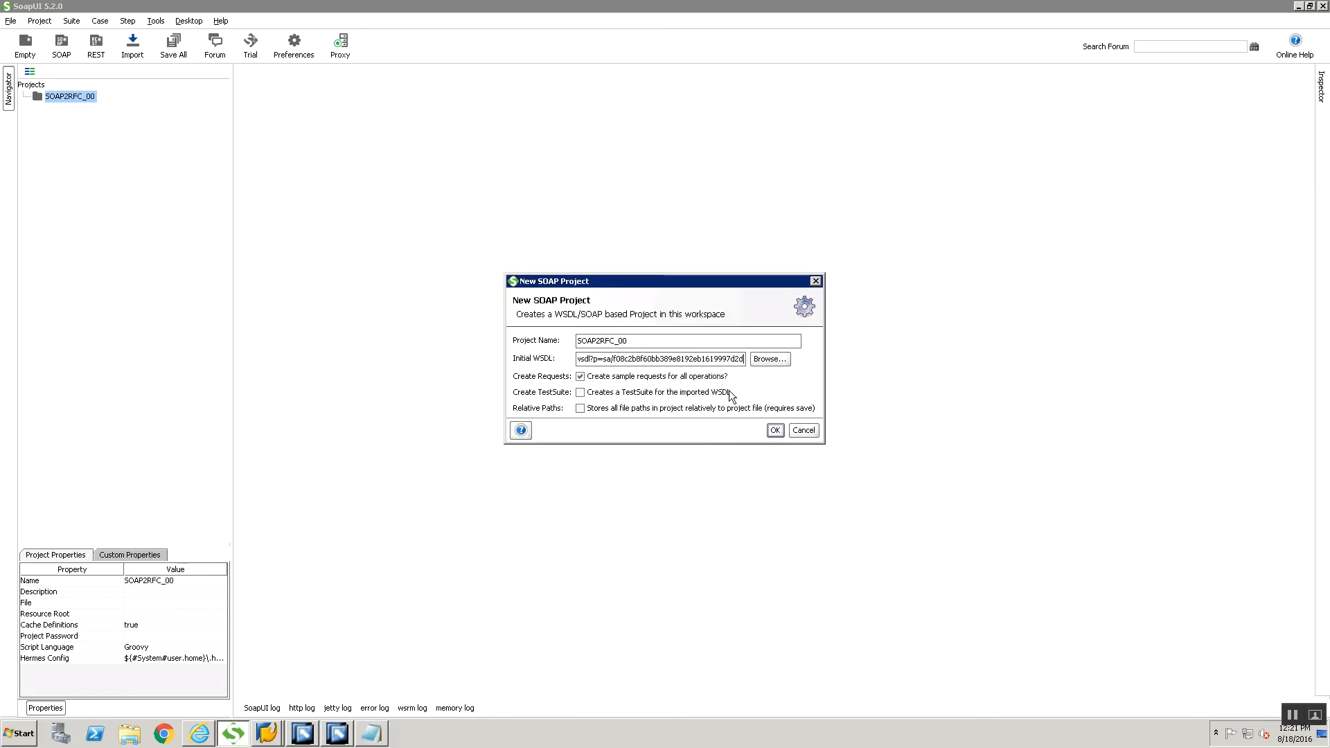
click(775, 432)
- Enter the username userpi15 in the Basic Authentication prompt for loading the WSDL
text(us)
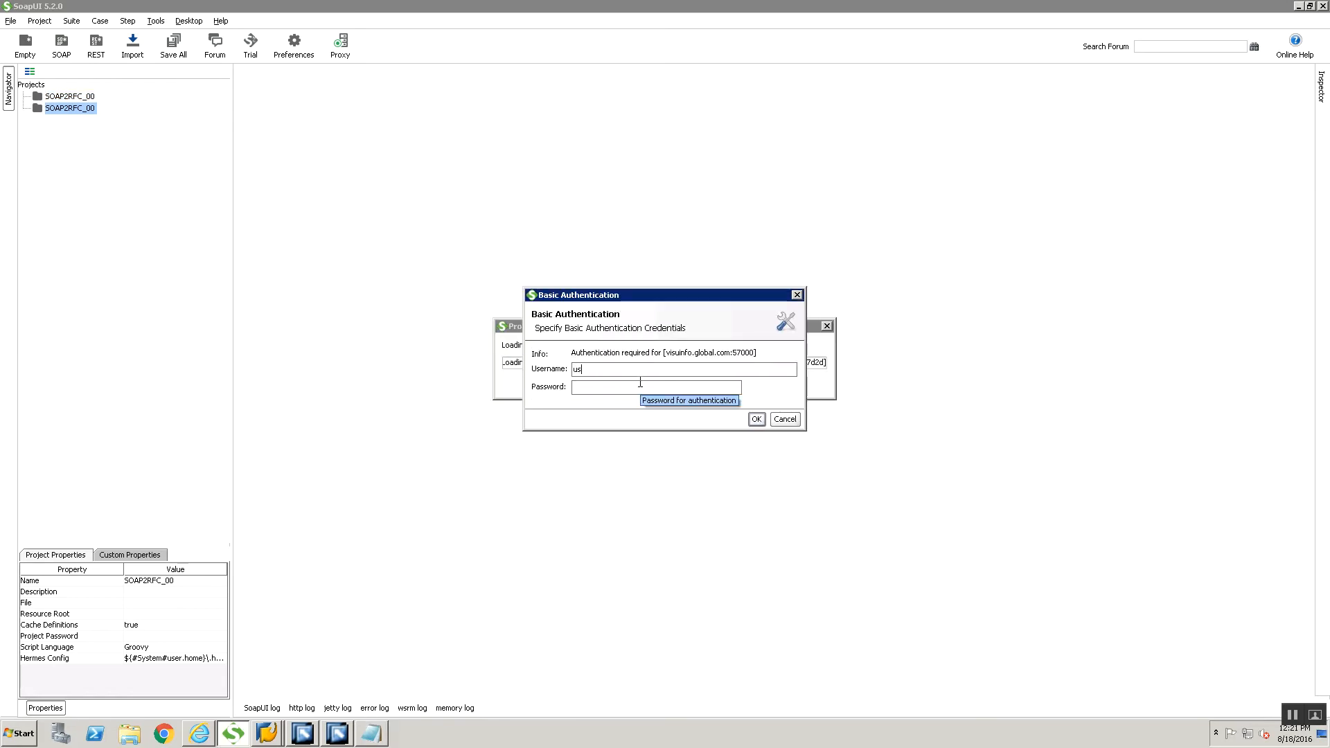
text(erpi15)
key(Tab)
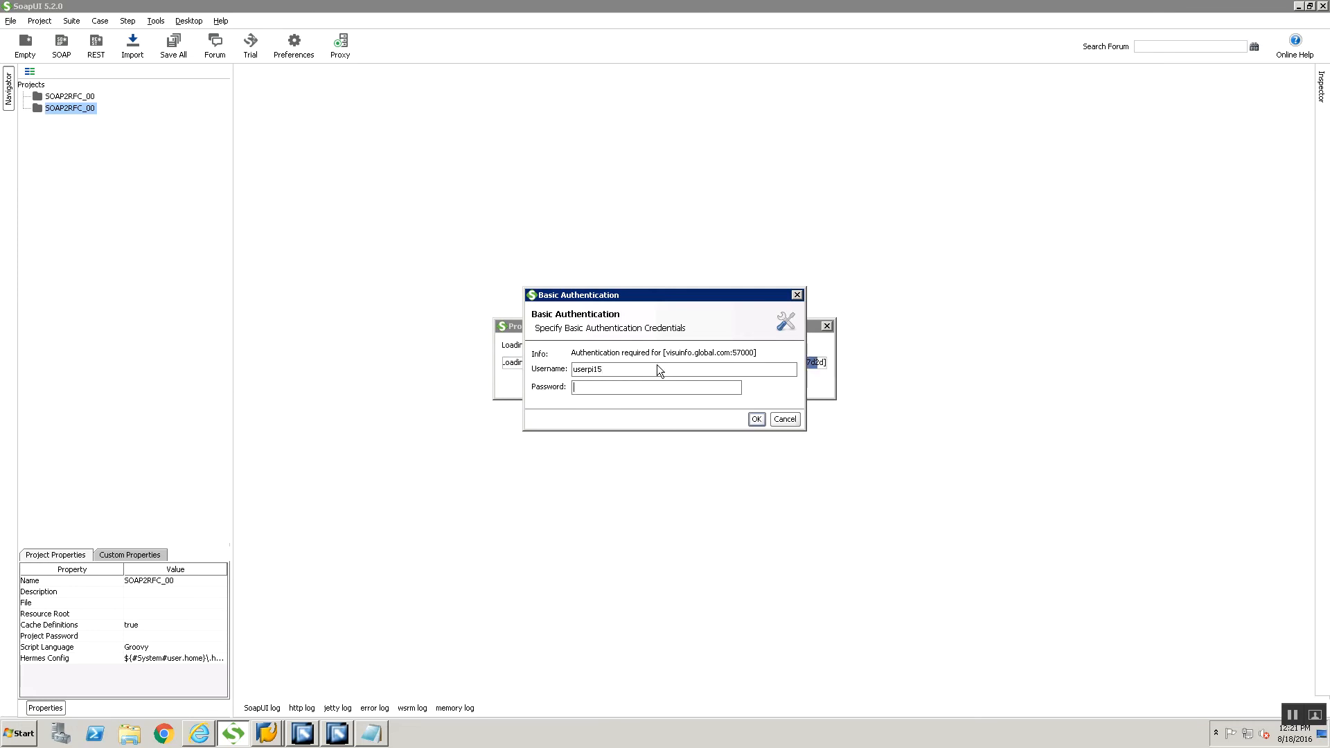
- Switch to the SAP Easy Access session and check the logged-on user in the system status
click(267, 732)
click(275, 686)
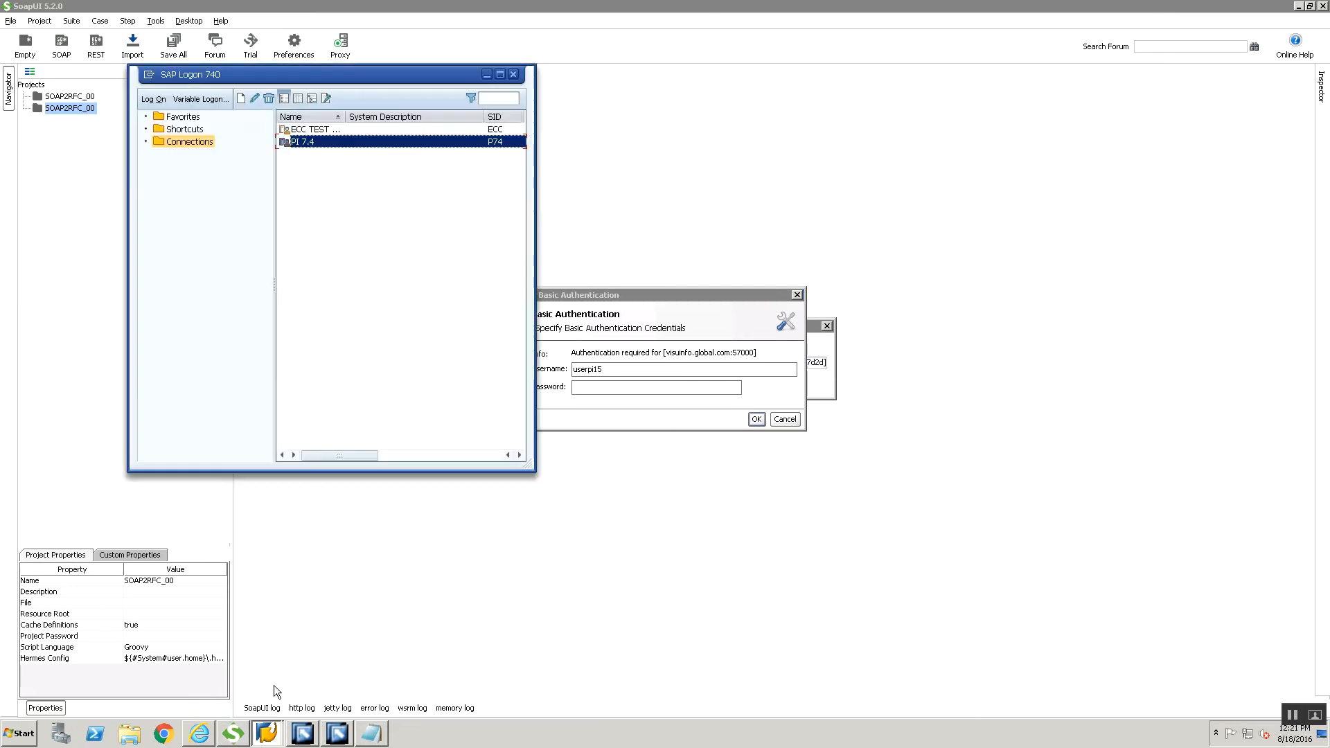
click(266, 733)
click(275, 705)
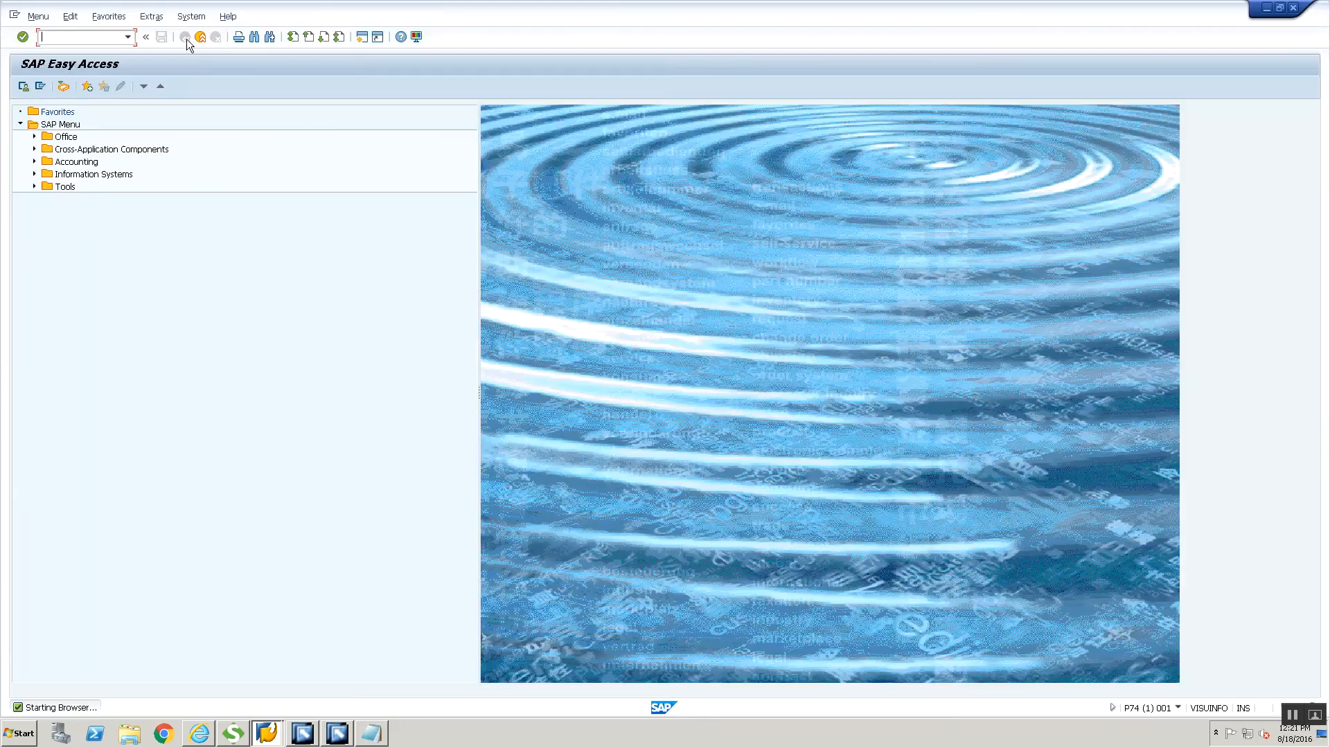
click(191, 16)
click(225, 203)
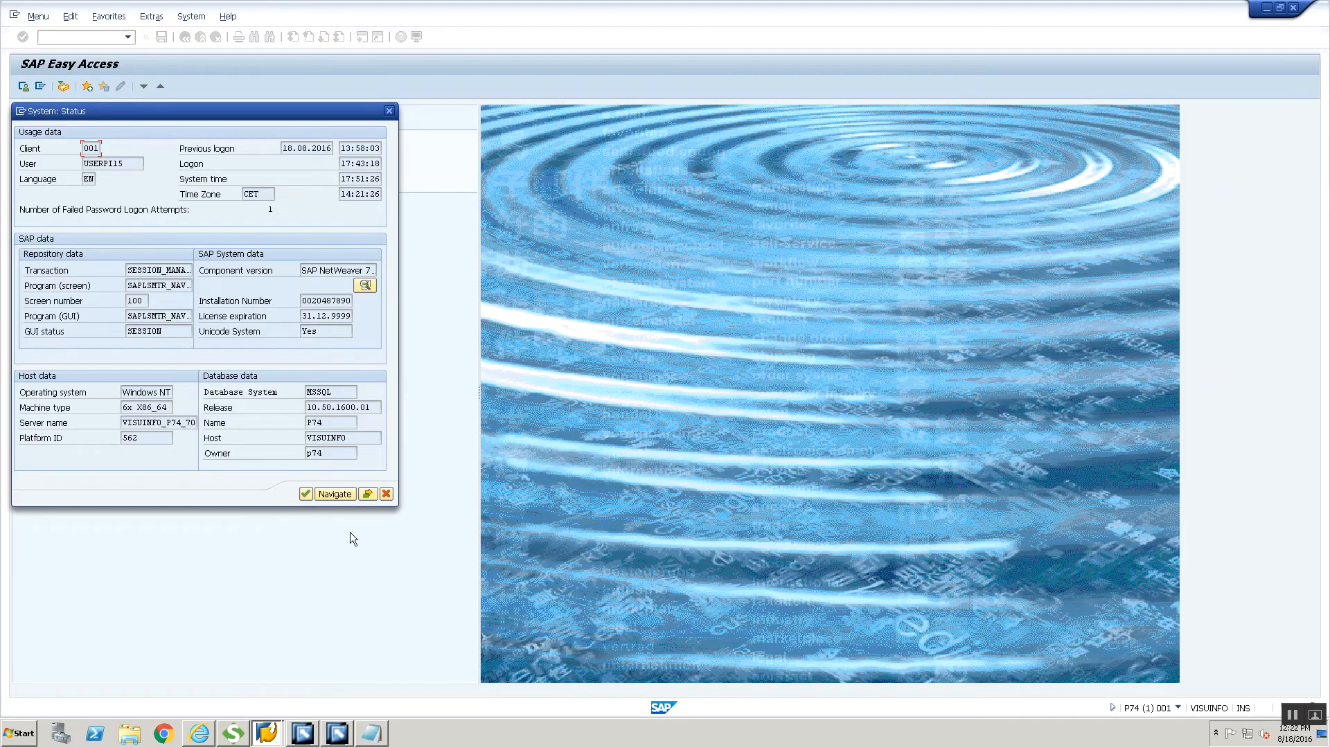
click(390, 490)
- Return to SoapUI, enter the account password in the authentication prompt and submit it to load the WSDL
key(alt+Tab)
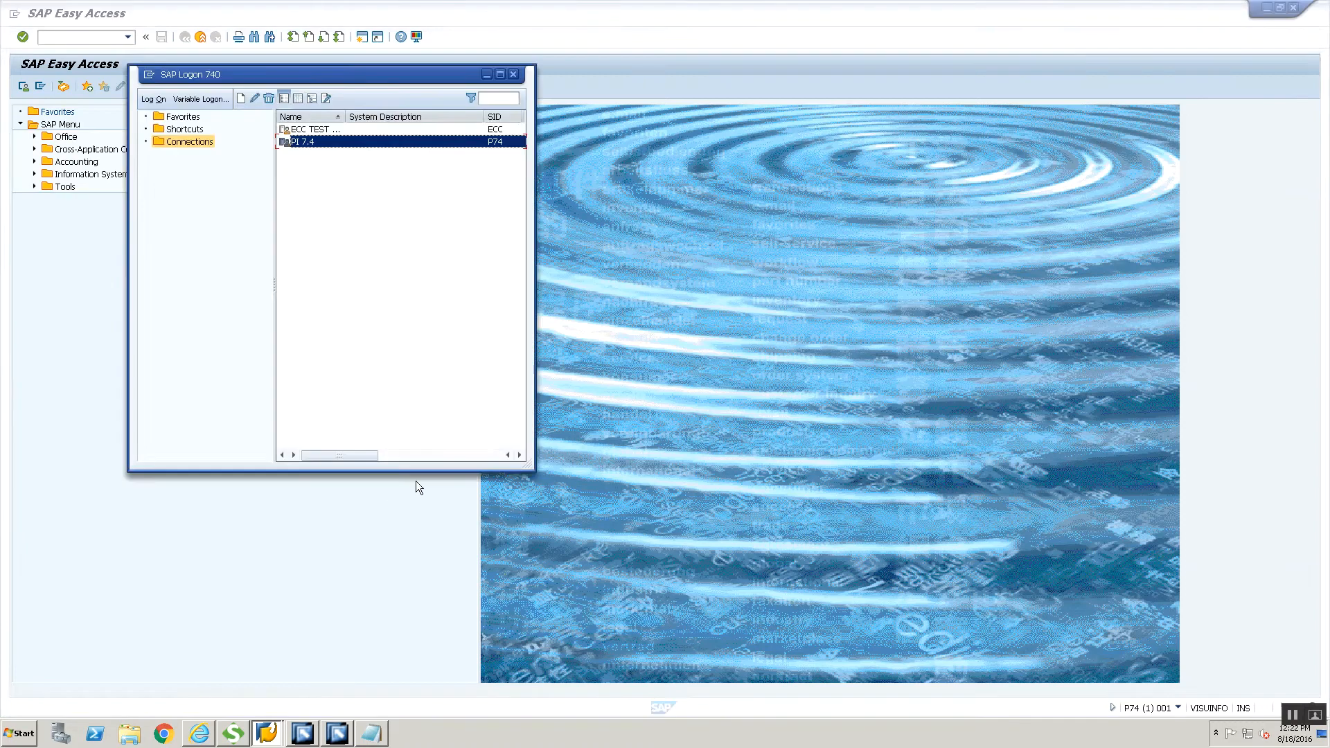
key(alt+Tab)
text(*******)
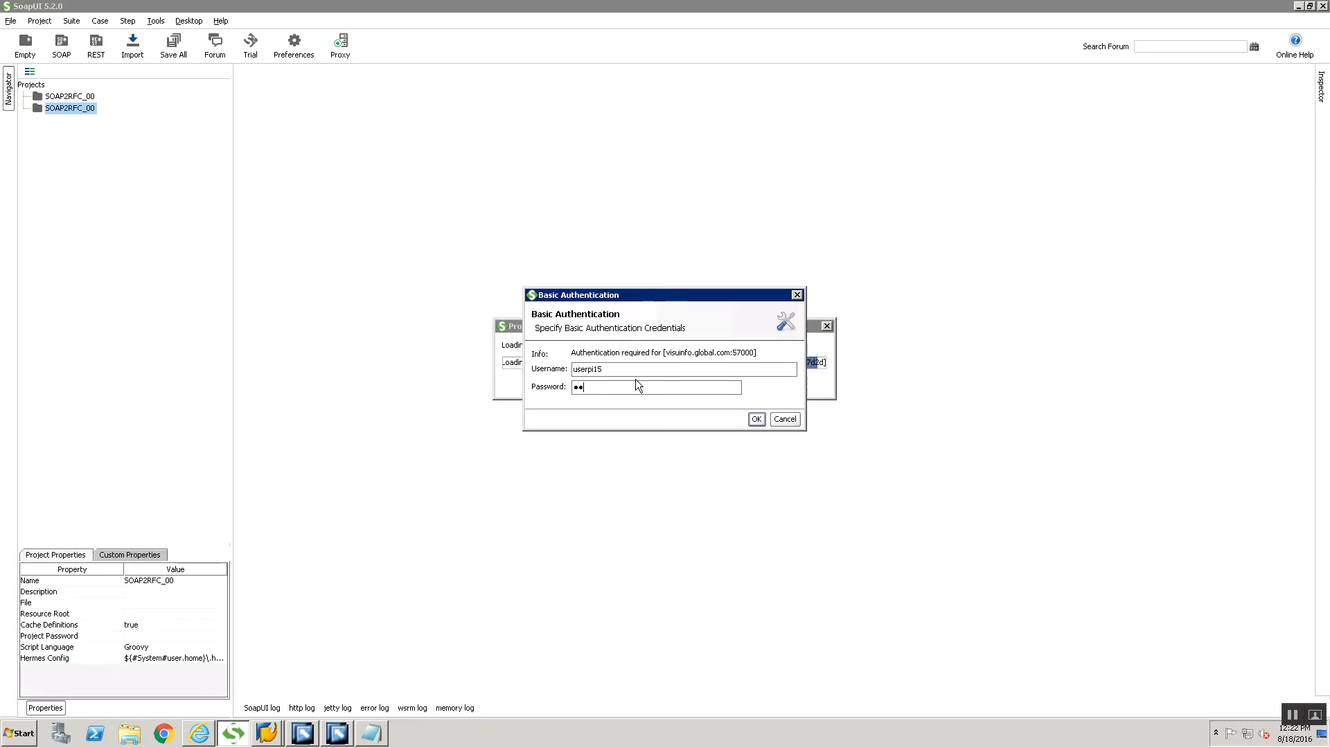
key(Return)
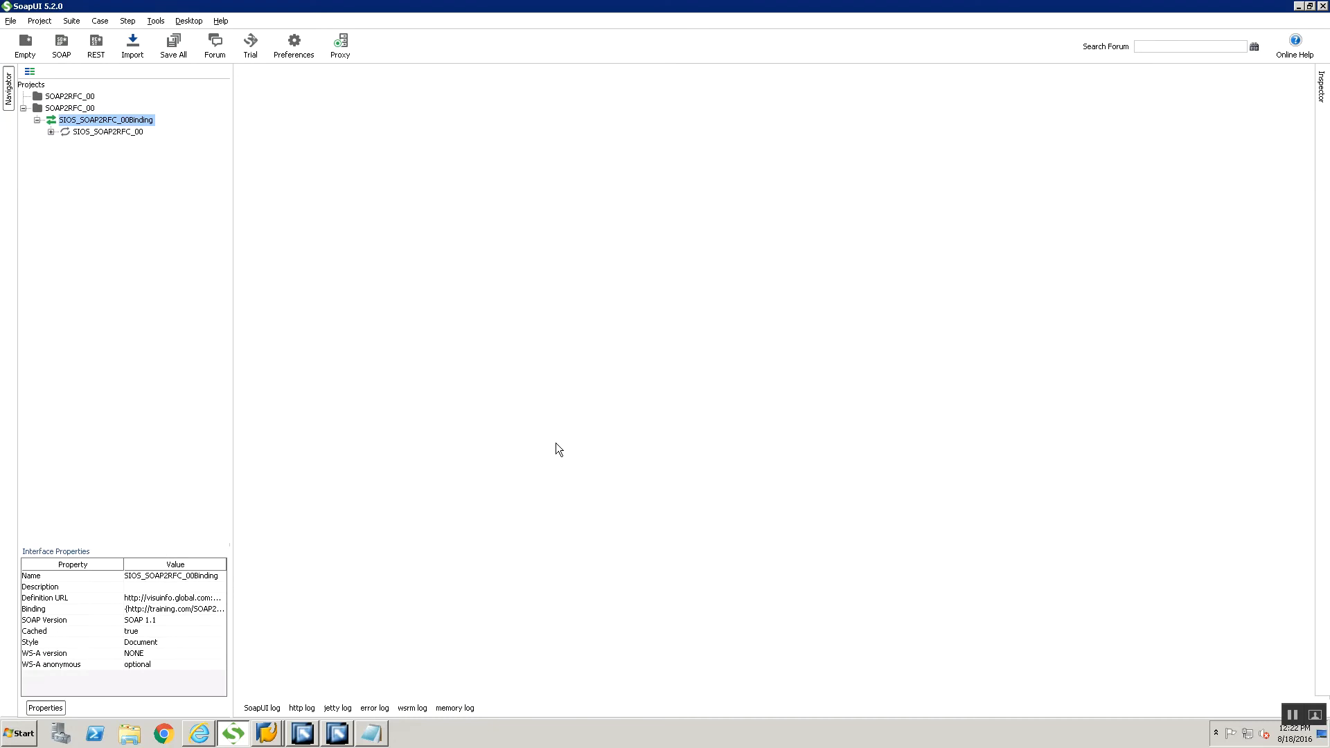
- Open Request 1 of the SIOS_SOAP2RFC_00 operation and maximize its editor
click(51, 132)
double_click(94, 144)
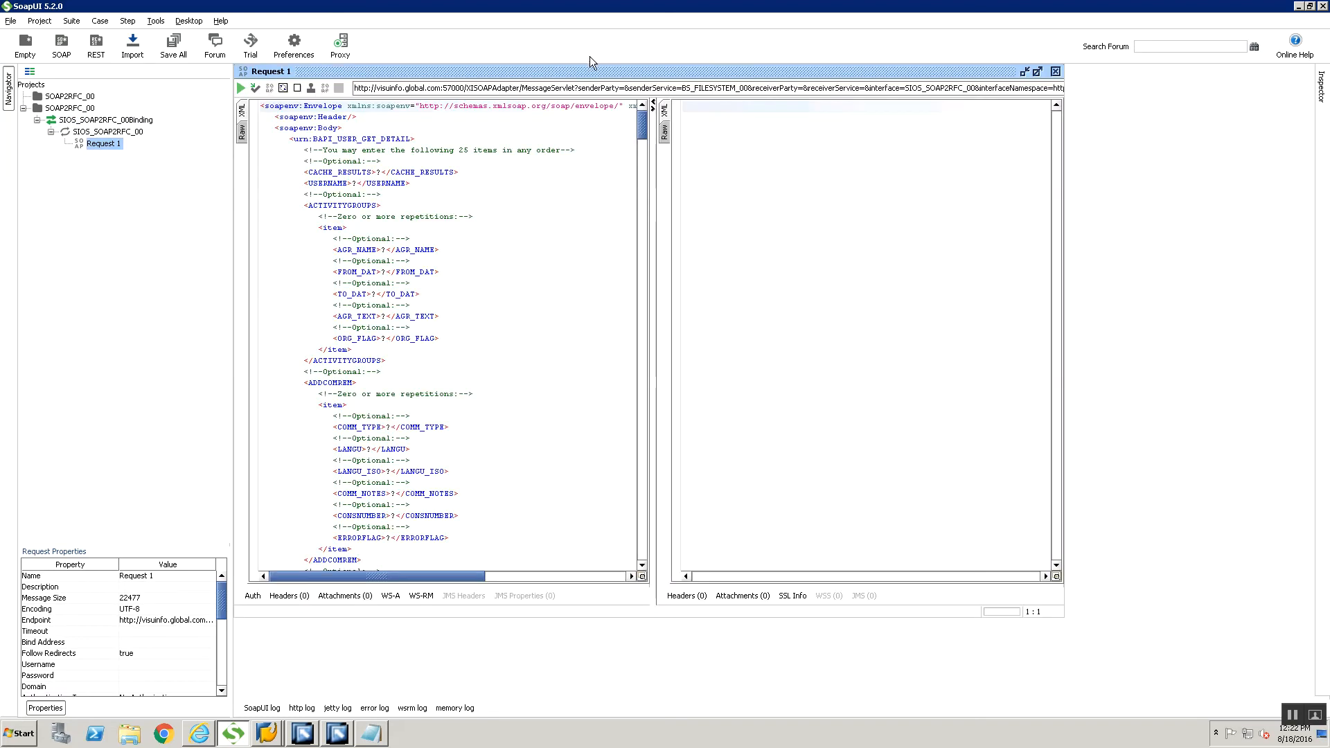
double_click(588, 72)
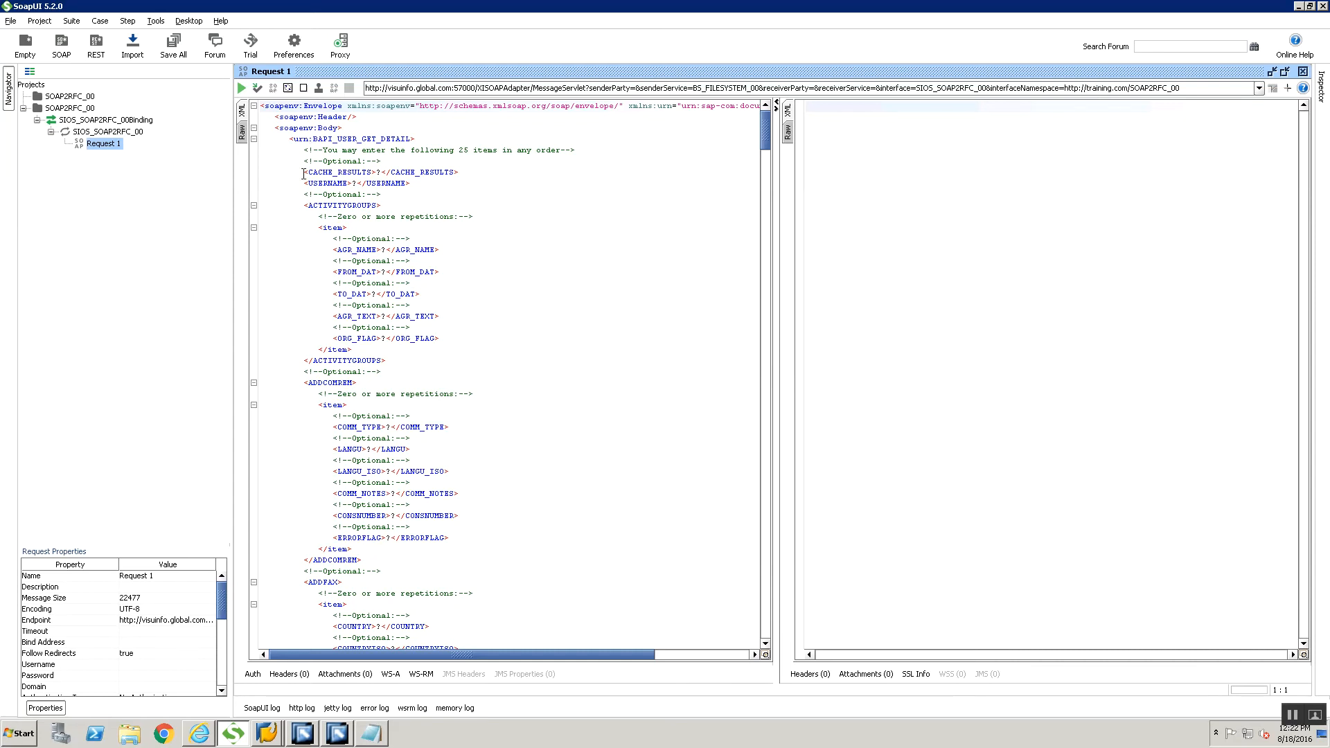
- Switch to the Enterprise Services Builder and examine the request and response messages of the SIOS_SOAP2RFC_00 service interface
click(304, 733)
click(342, 727)
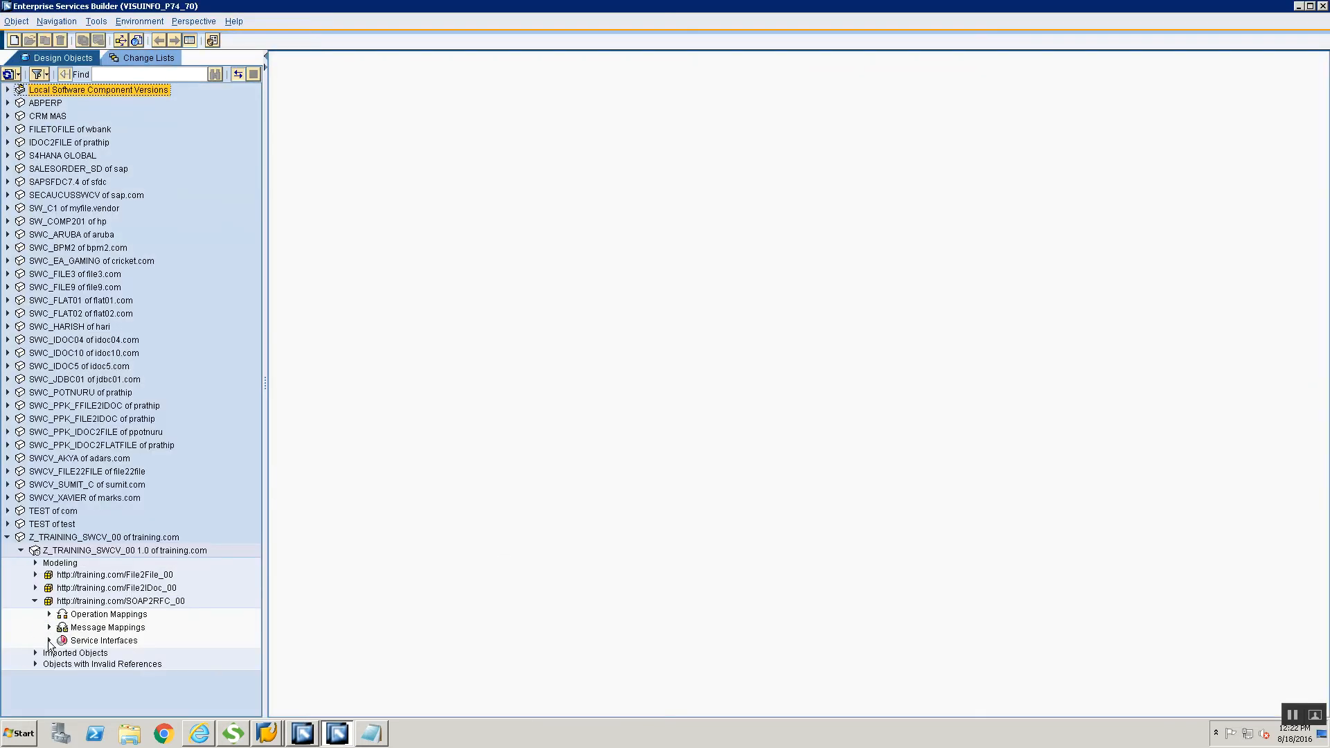
click(49, 640)
double_click(115, 652)
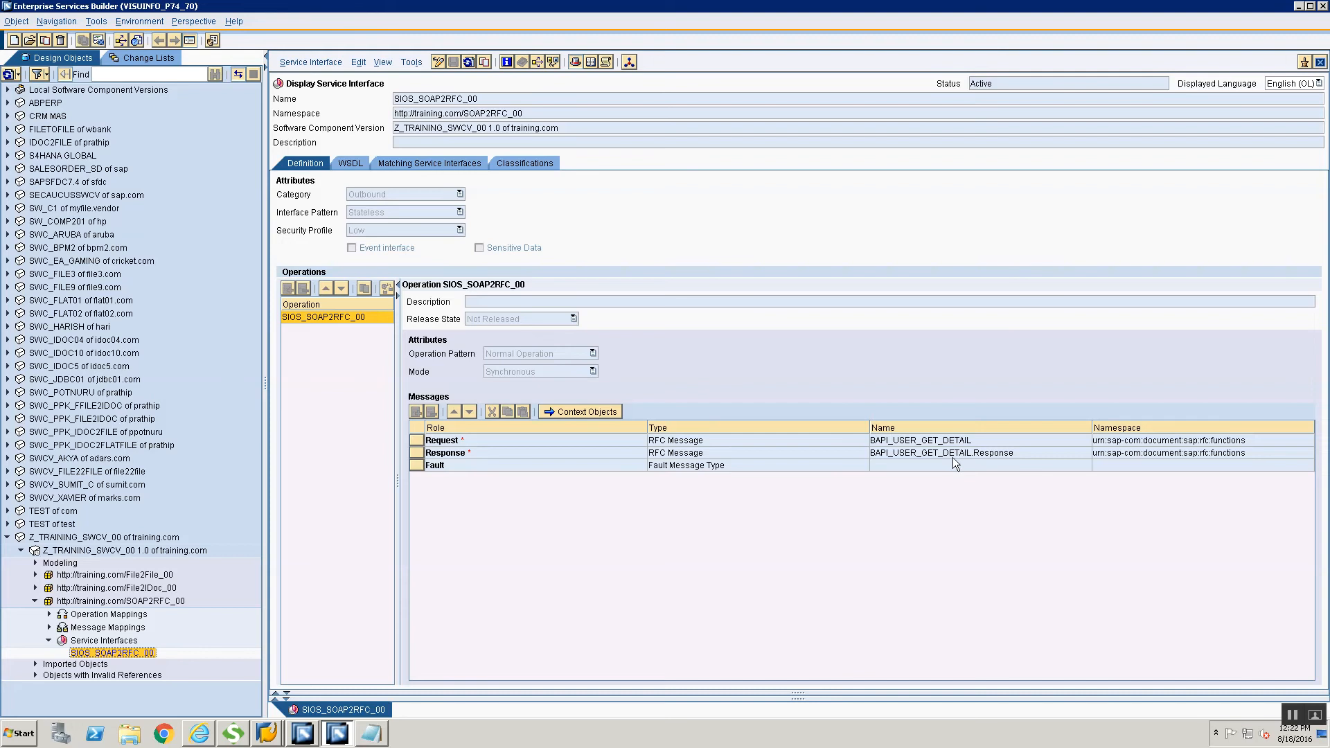
mouse_move(953, 457)
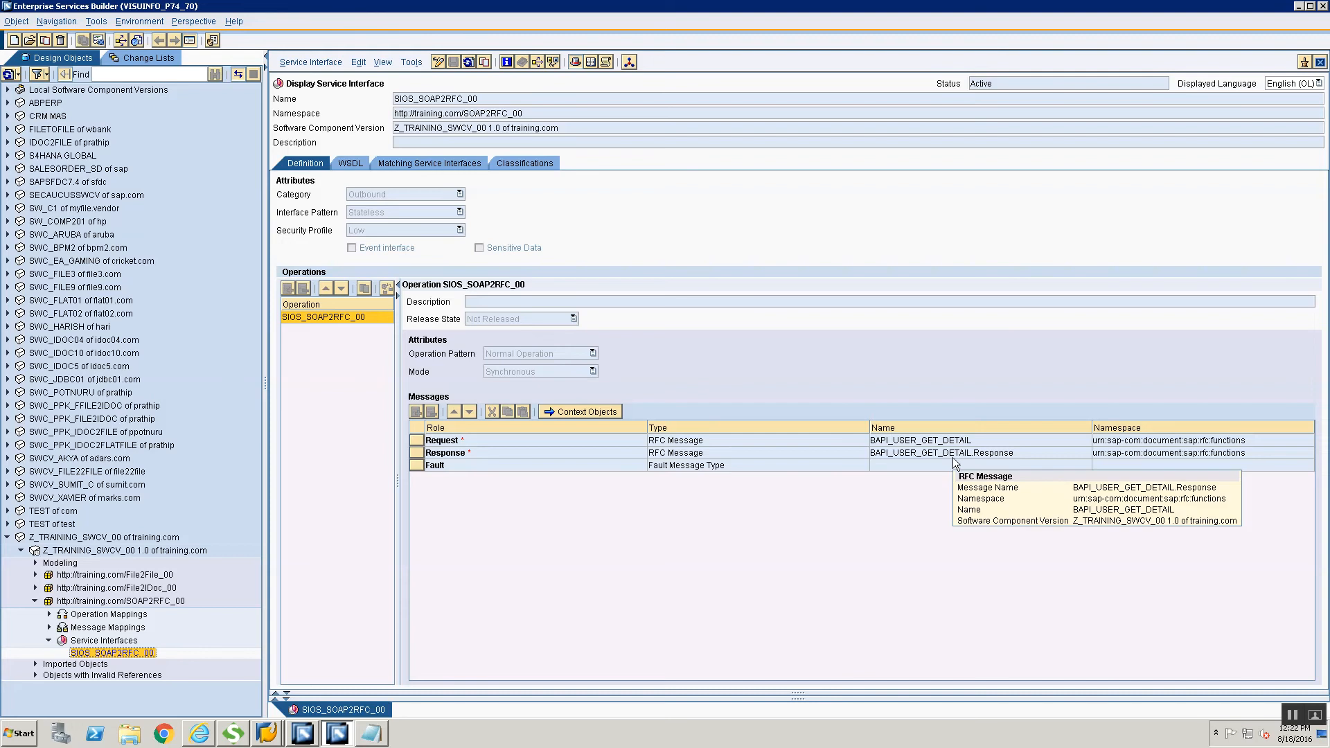
- Return to SoapUI and delete the CACHE_RESULTS element and everything after USERNAME inside BAPI_USER_GET_DETAIL in the request body
key(alt+Tab)
key(alt+Tab)
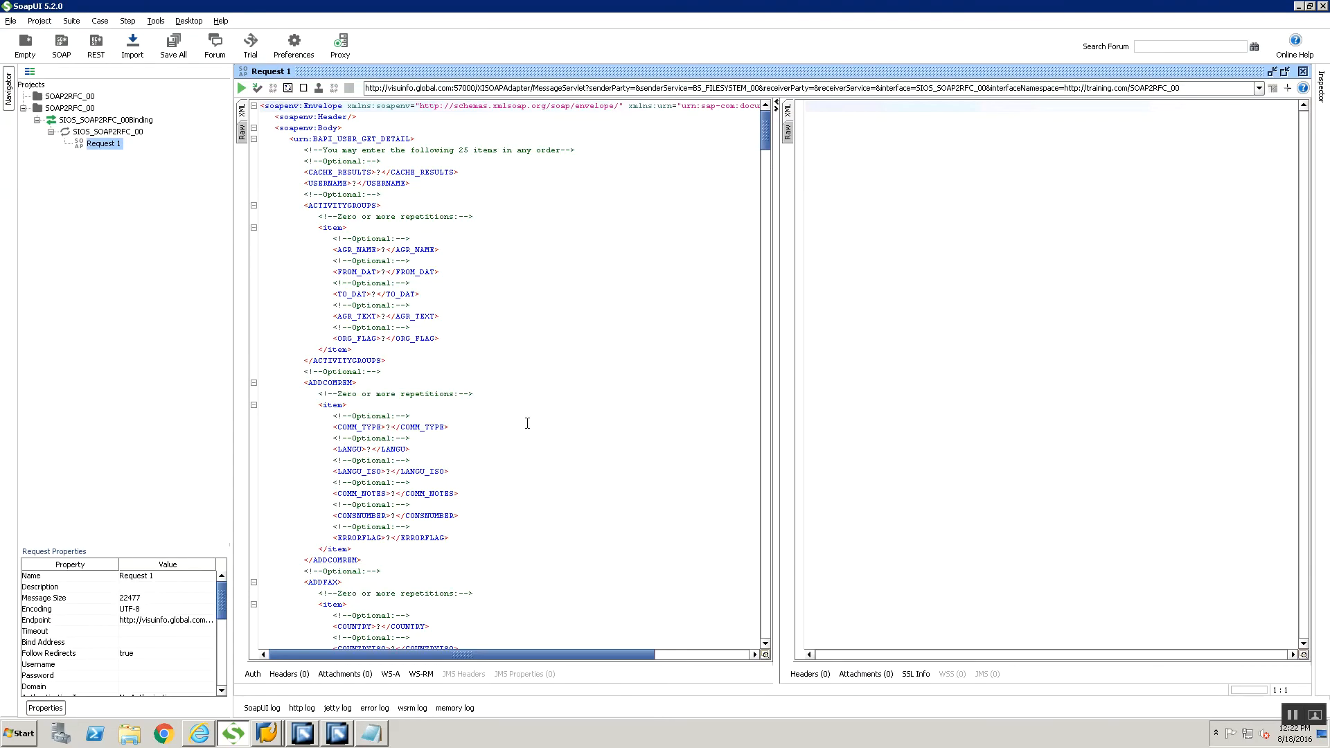
click(300, 195)
drag(300, 195, 535, 613)
key(Delete)
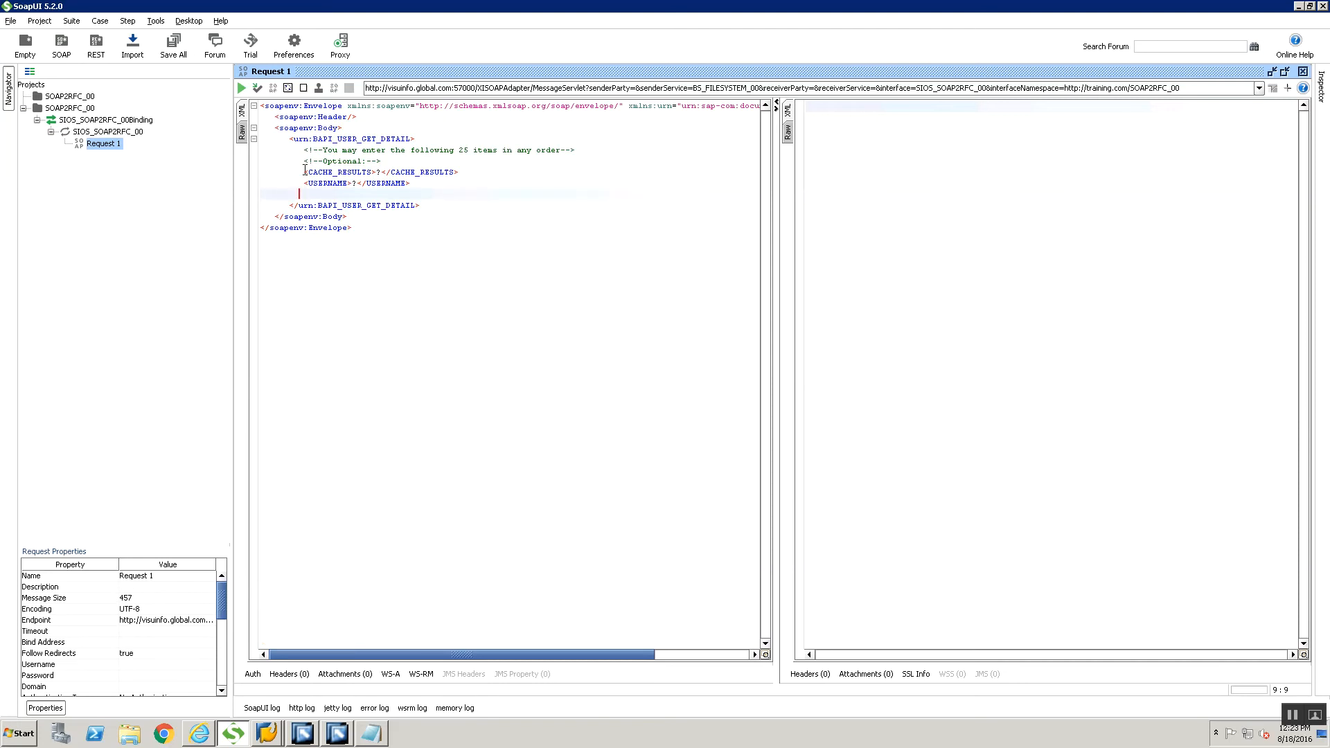
drag(304, 172, 494, 171)
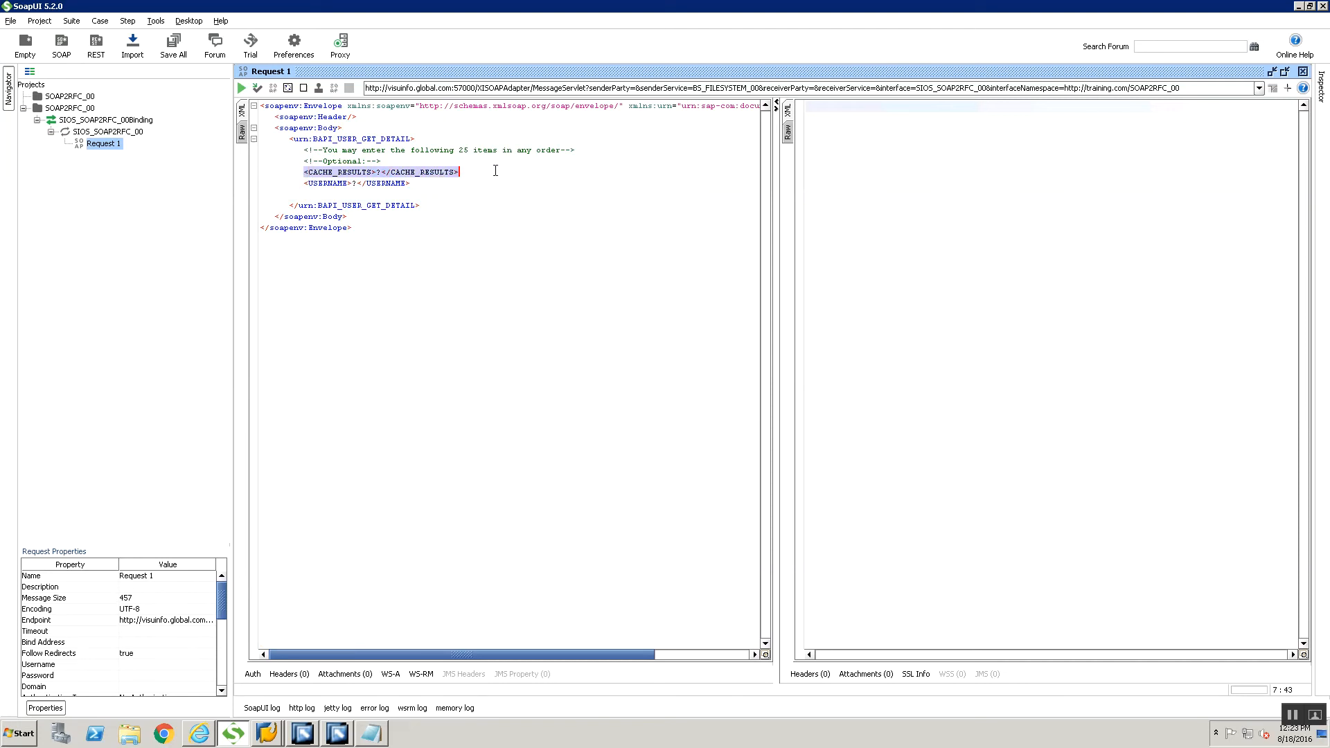
key(Delete)
- Set the USERNAME element of the request to USERPI15
key(Down)
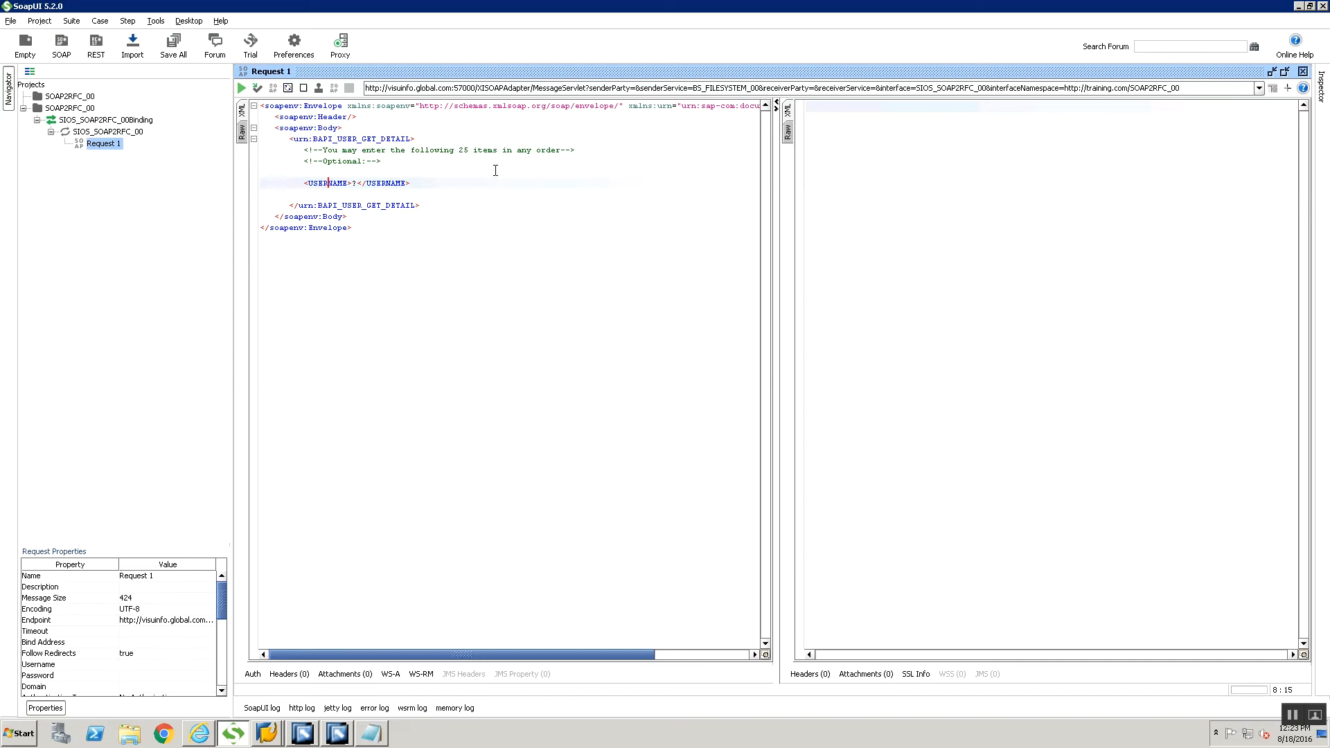
key(BackSpace)
text(WELCO)
key(BackSpace)
key(BackSpace)
key(BackSpace)
key(BackSpace)
key(BackSpace)
text(USERPI15)
- Delete the two comment lines above USERNAME and format the request XML
drag(305, 150, 448, 163)
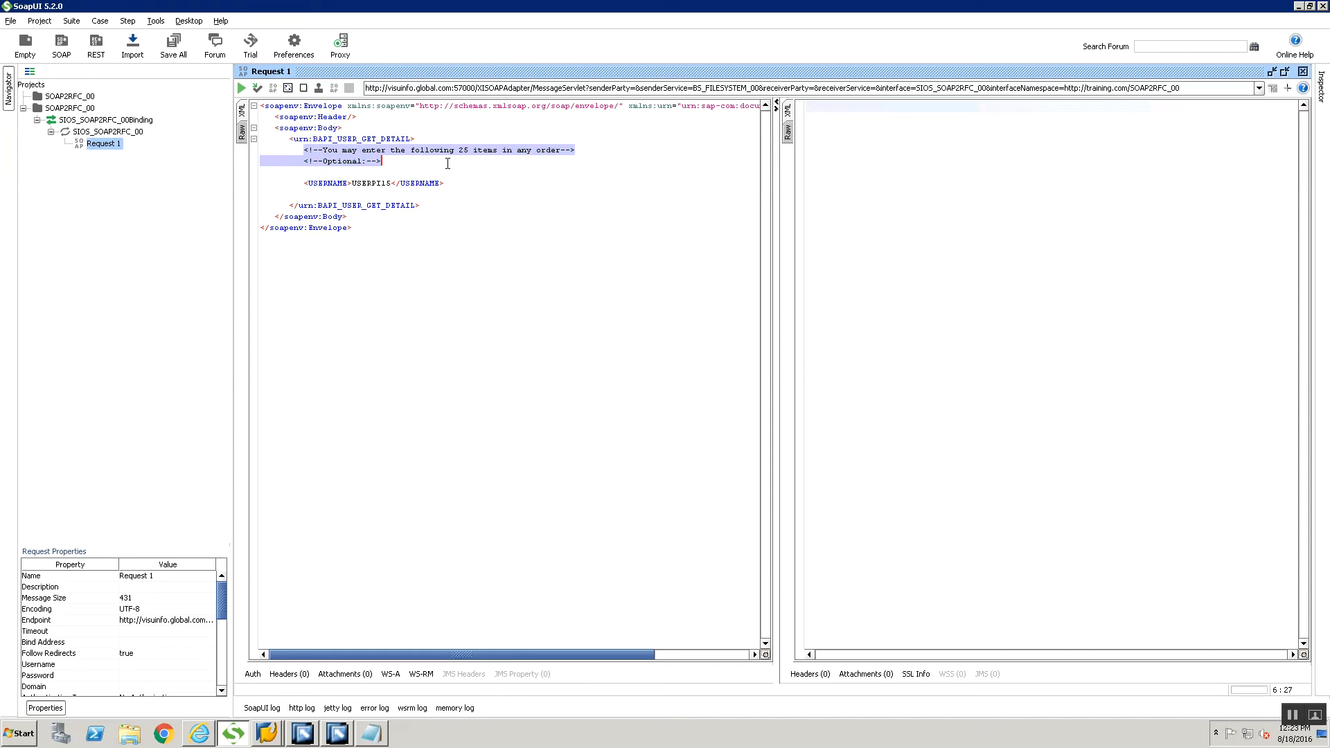
key(Delete)
key(Delete)
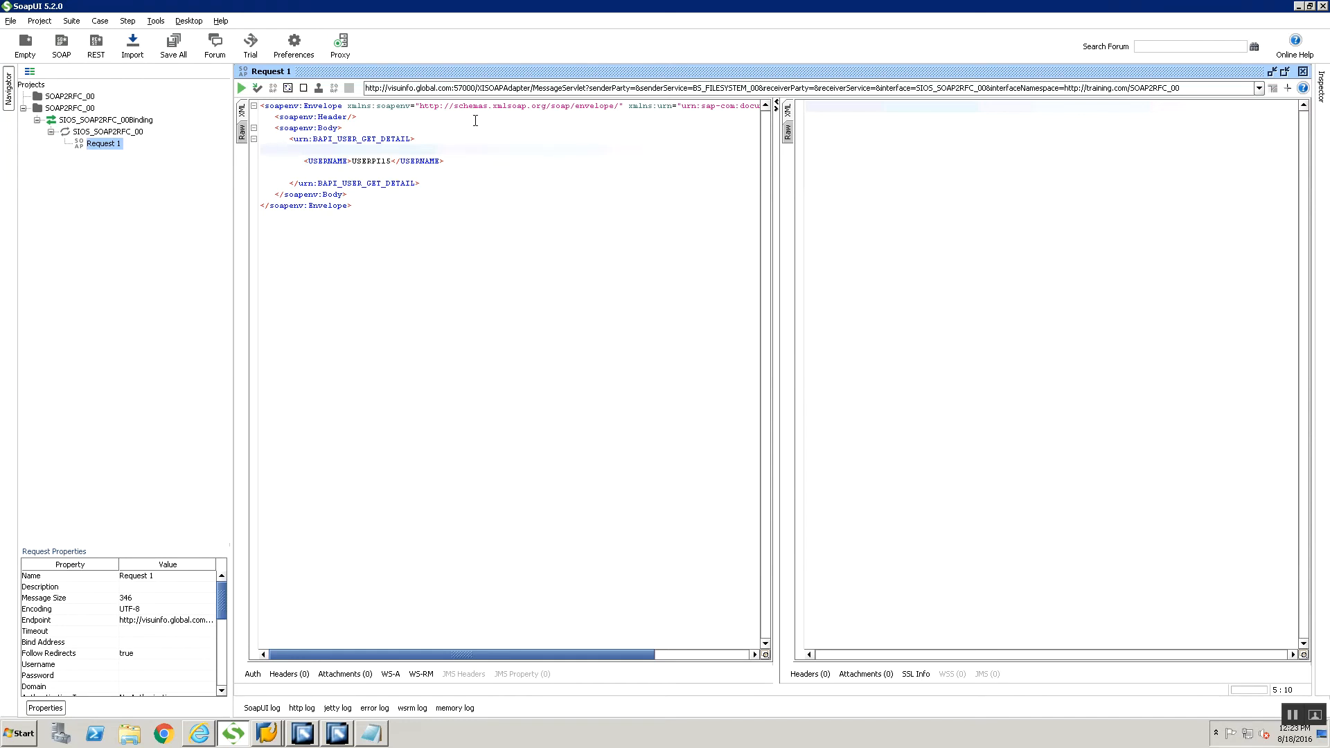
right_click(475, 120)
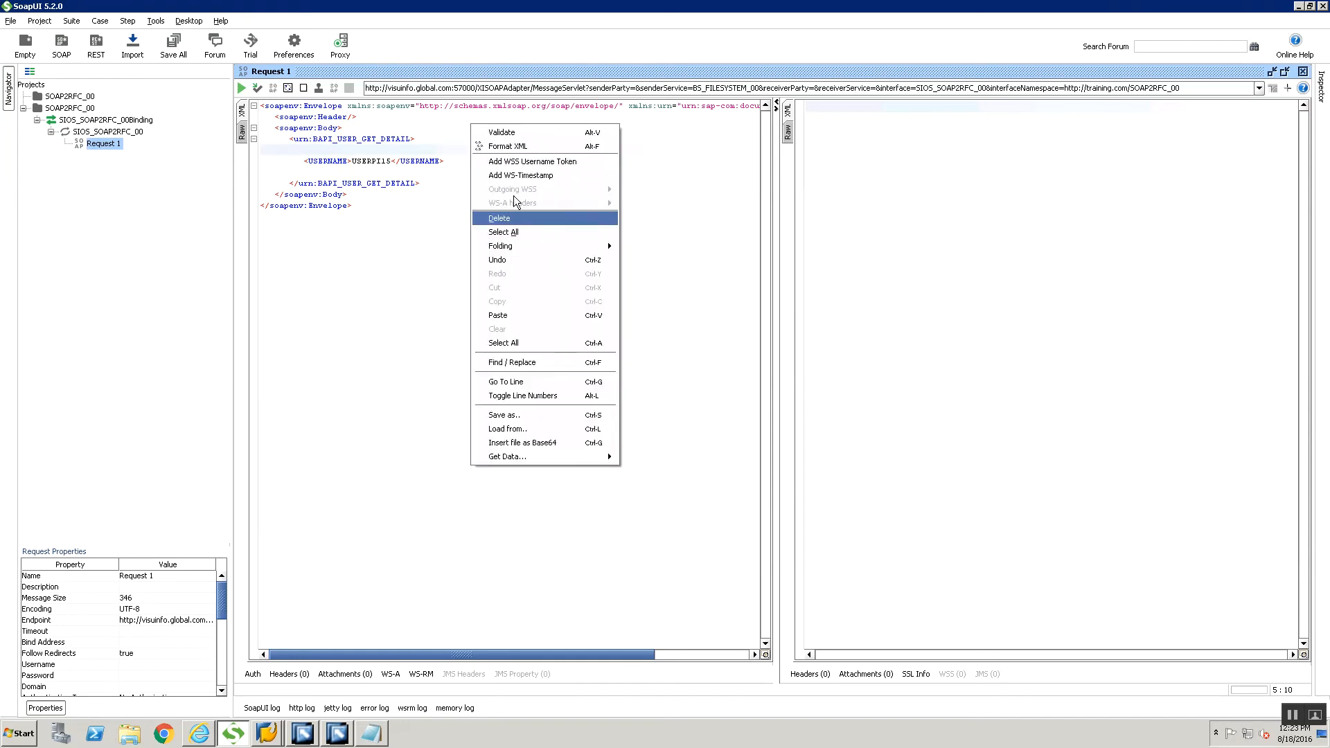
click(515, 146)
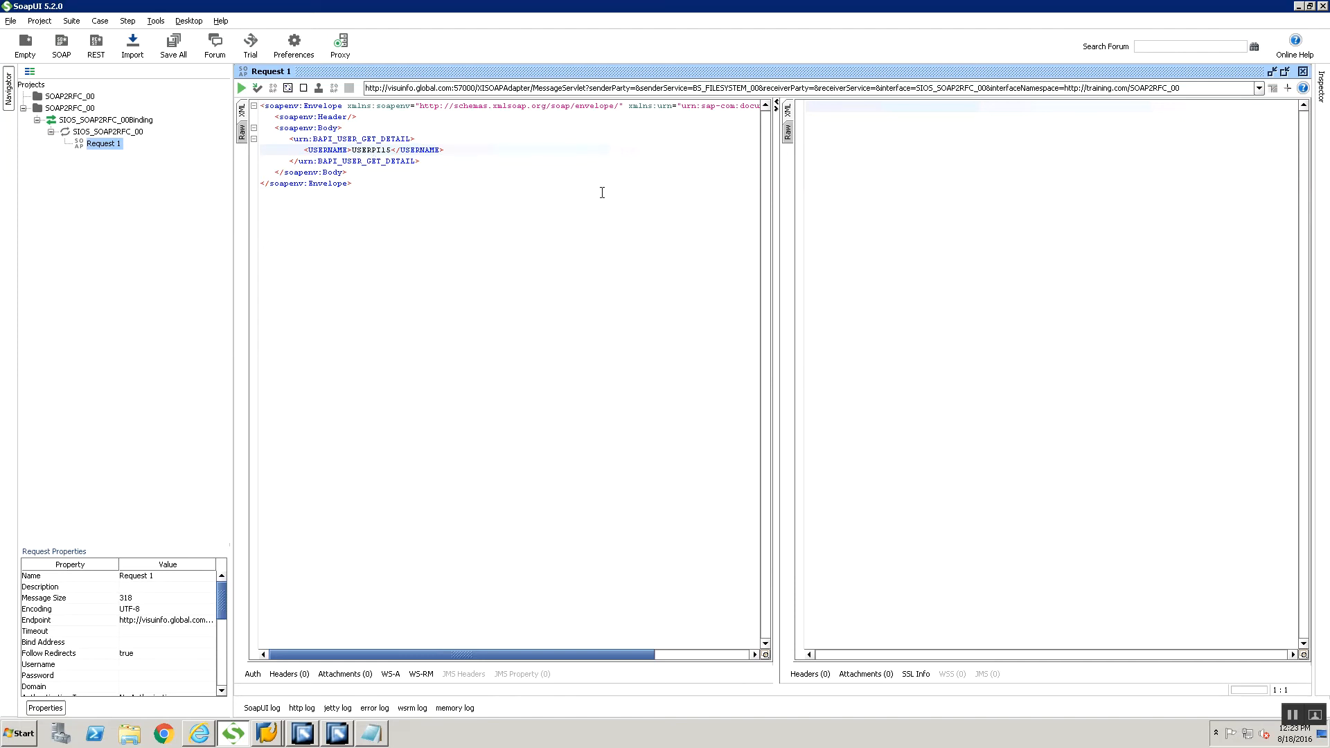
- Submit Request 1 and examine the response in its XML and raw views, including the HTTP status line
click(238, 88)
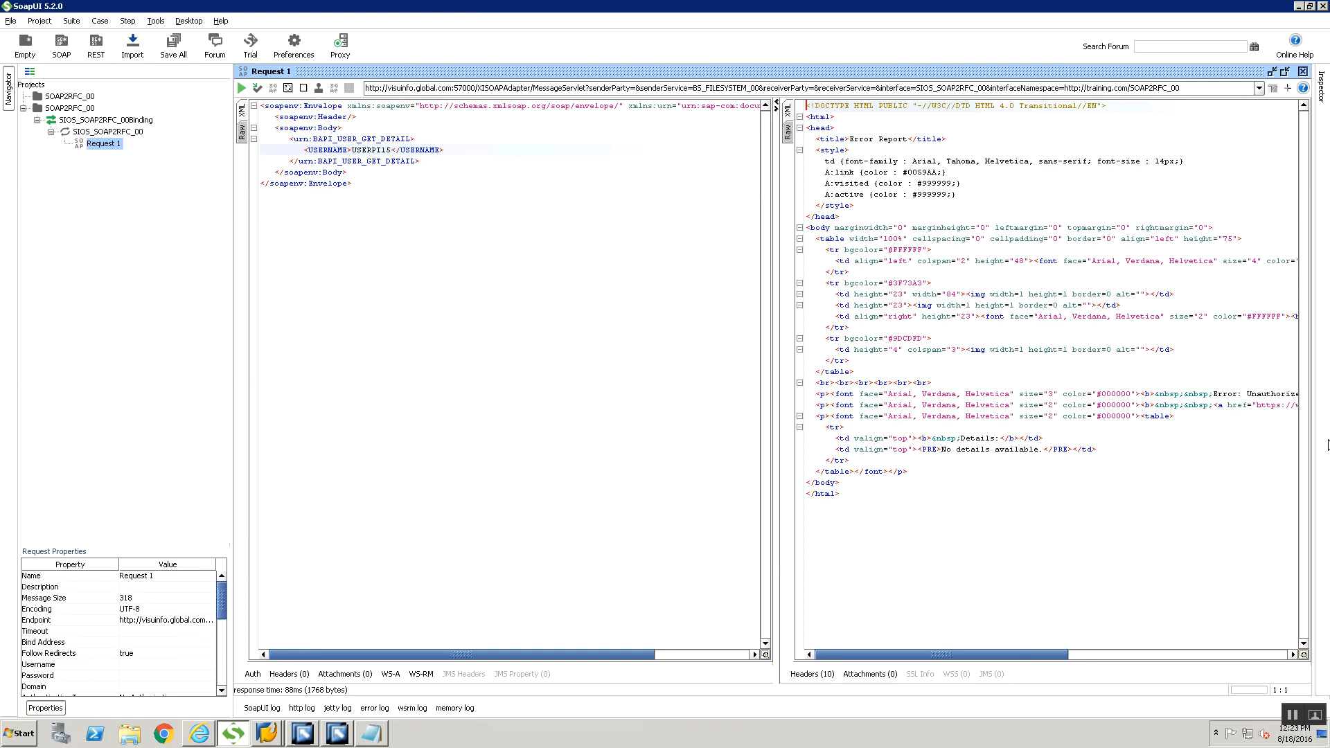
drag(881, 654, 1070, 610)
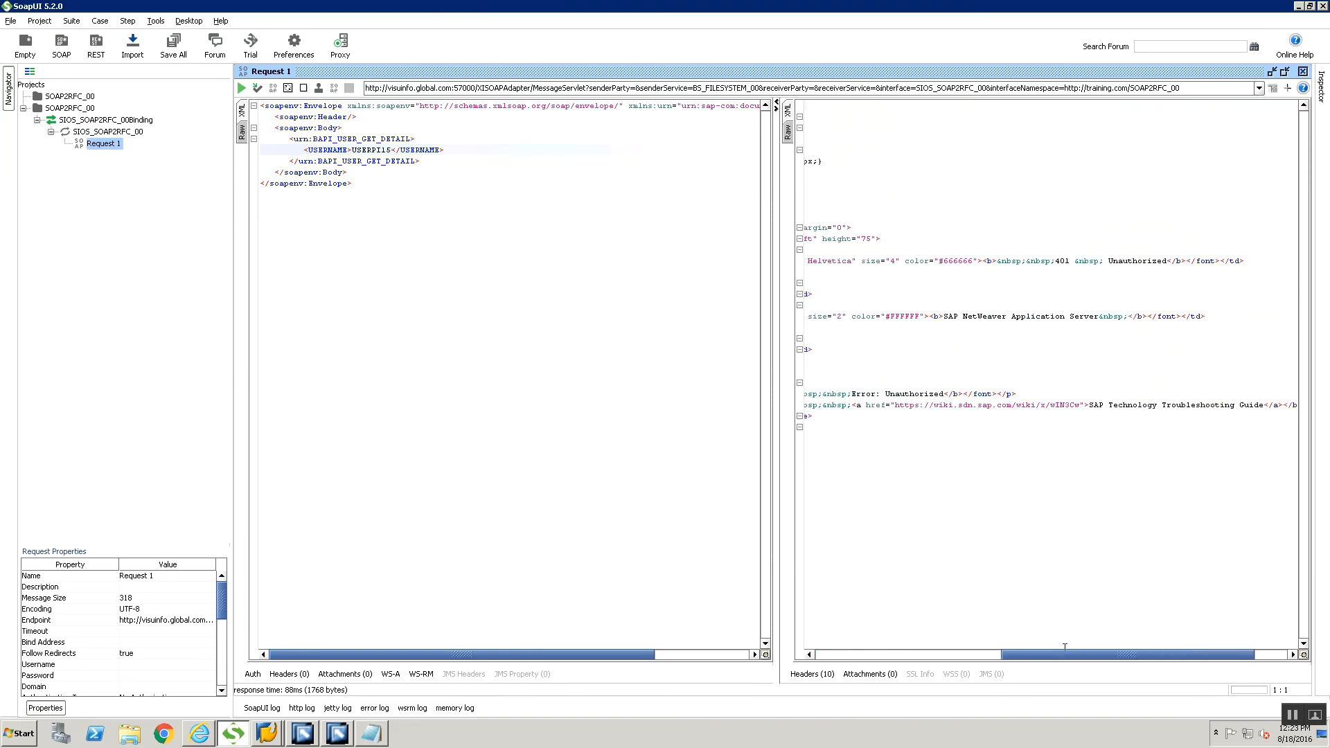
drag(1062, 655, 667, 667)
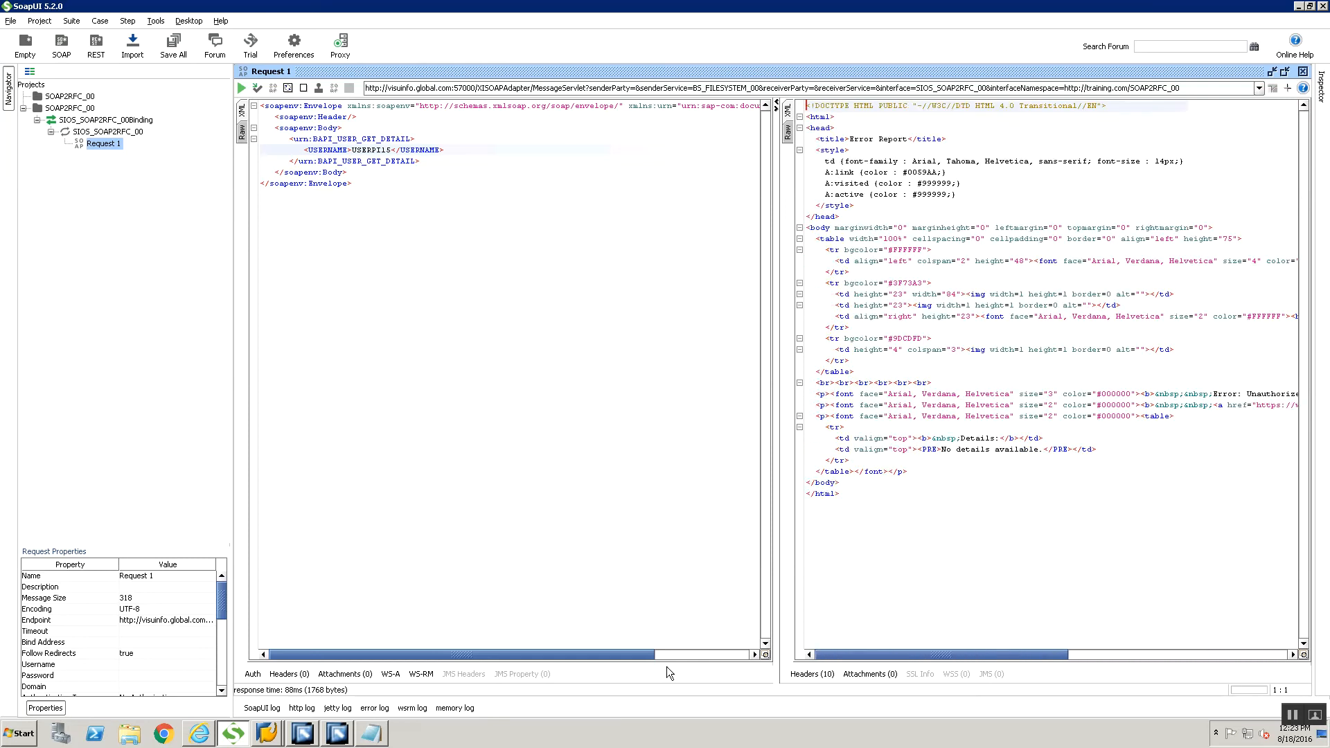
drag(918, 659, 1094, 663)
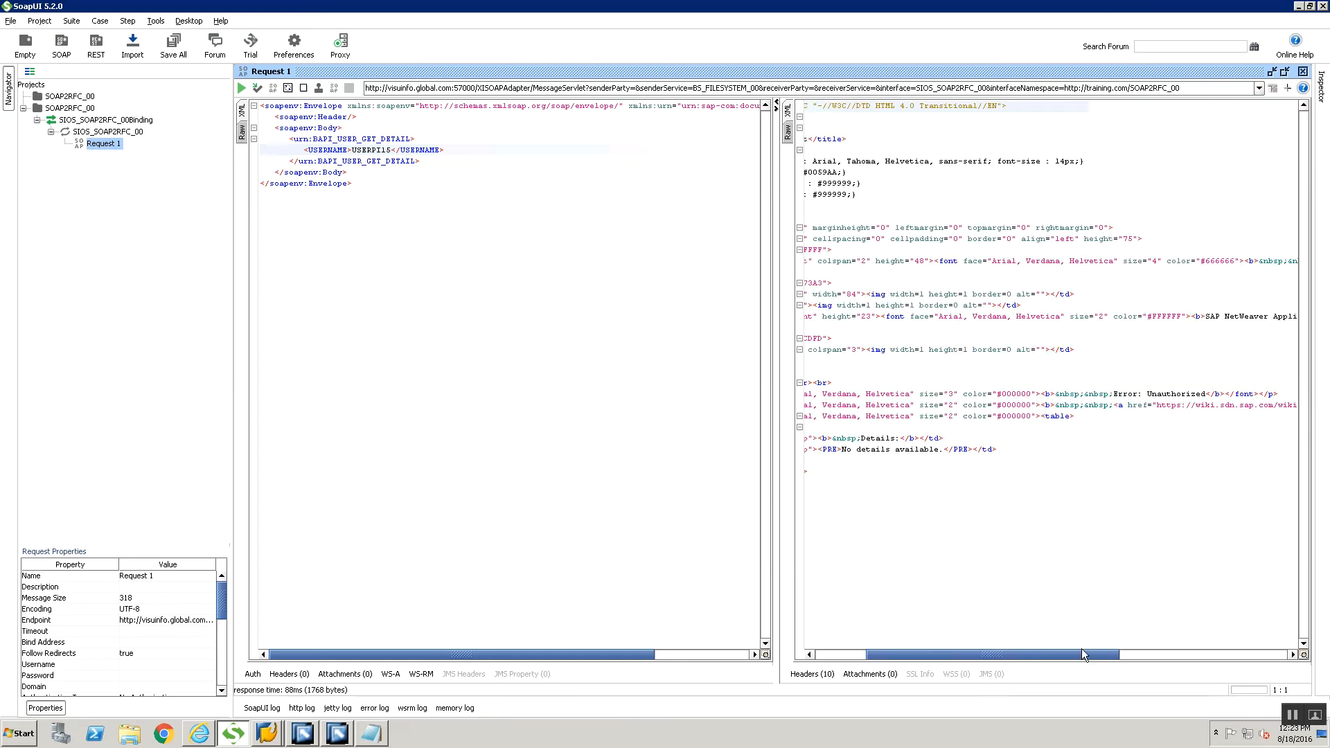
click(1111, 642)
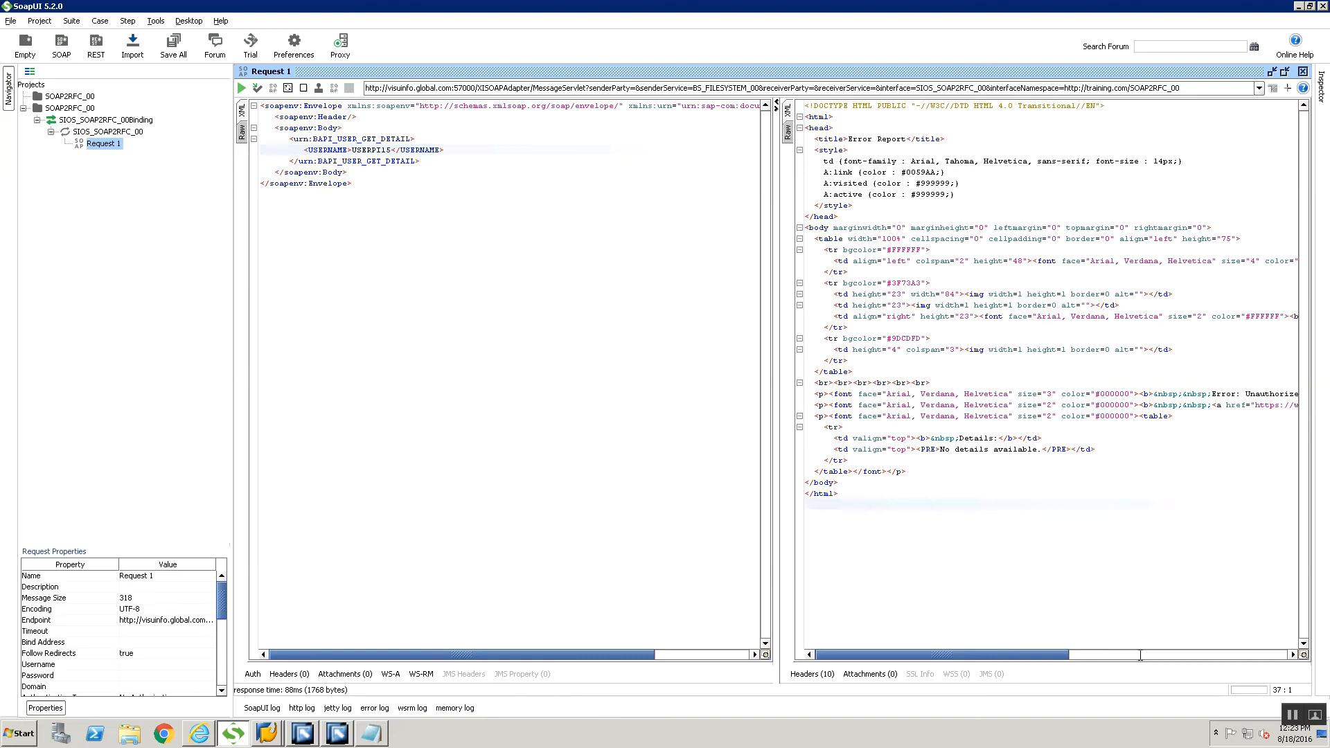
click(1139, 654)
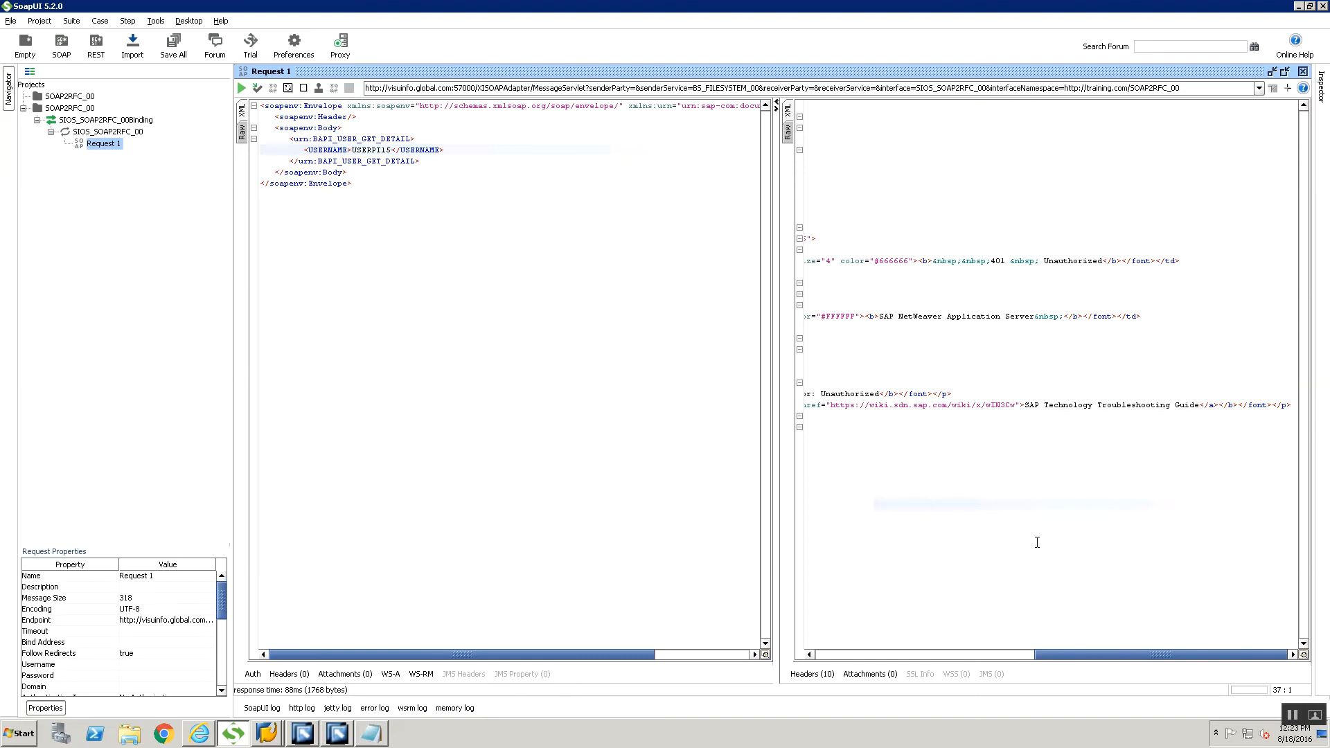
click(787, 132)
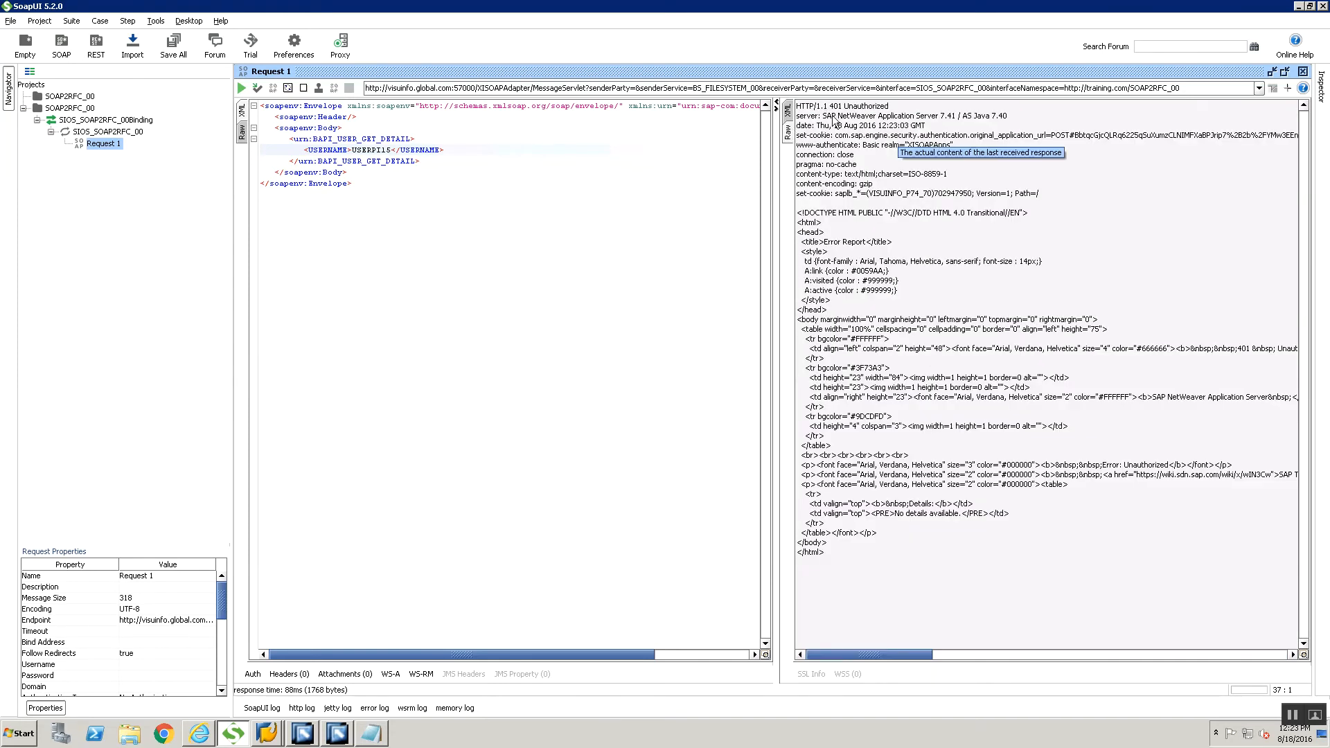
click(787, 112)
click(788, 131)
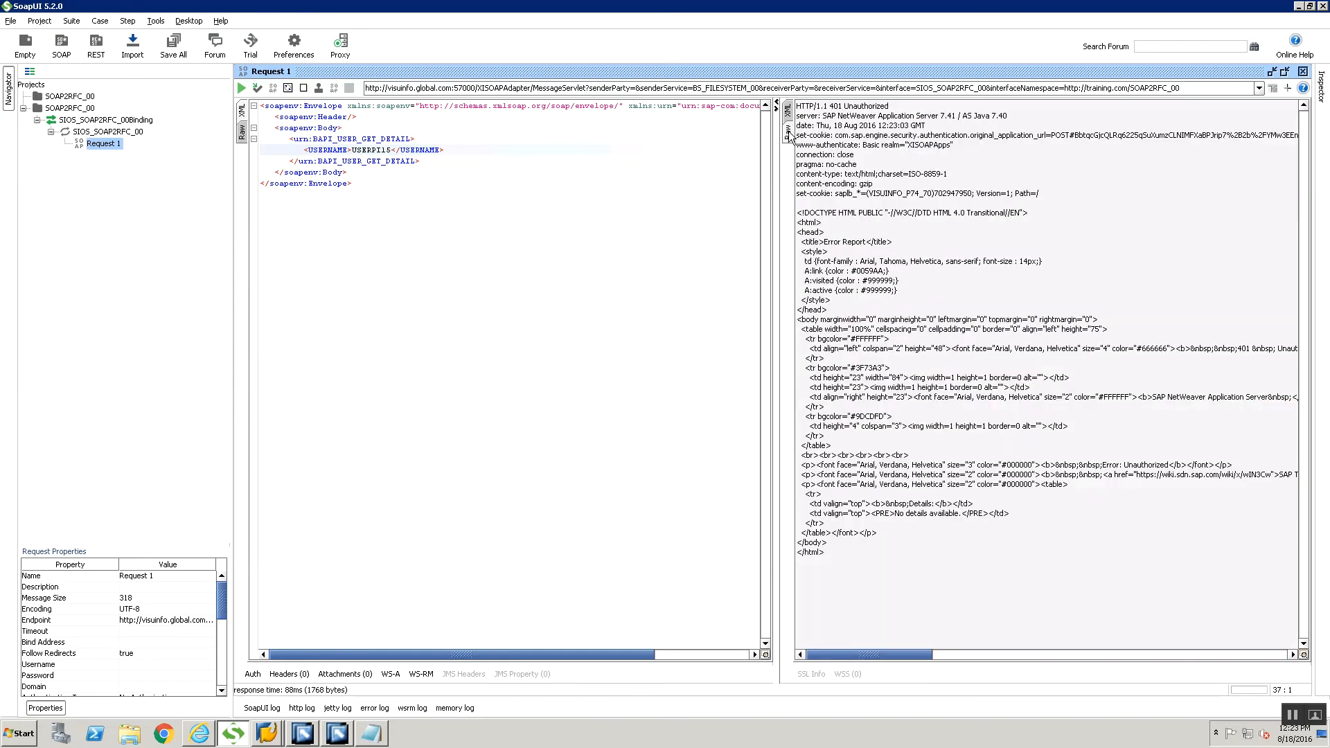
drag(905, 109, 734, 100)
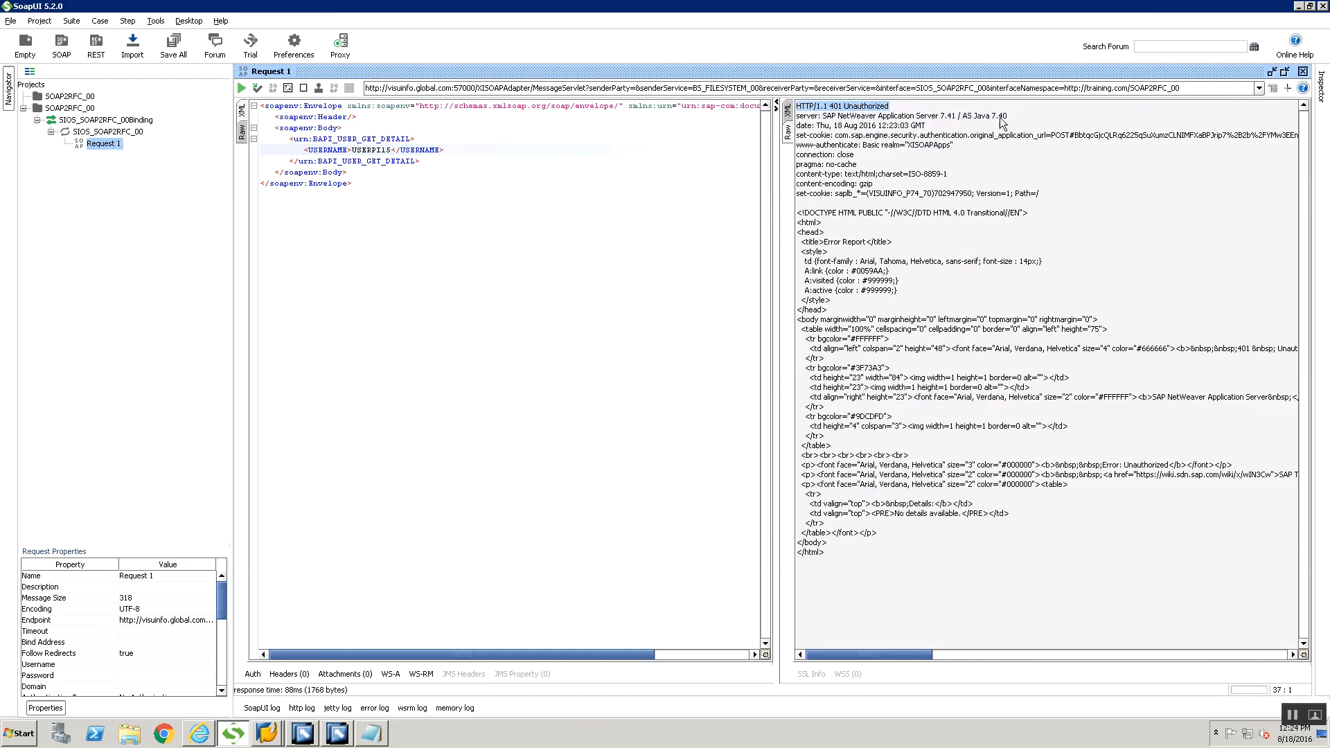
- Add a new authorization of type Basic to Request 1
click(255, 677)
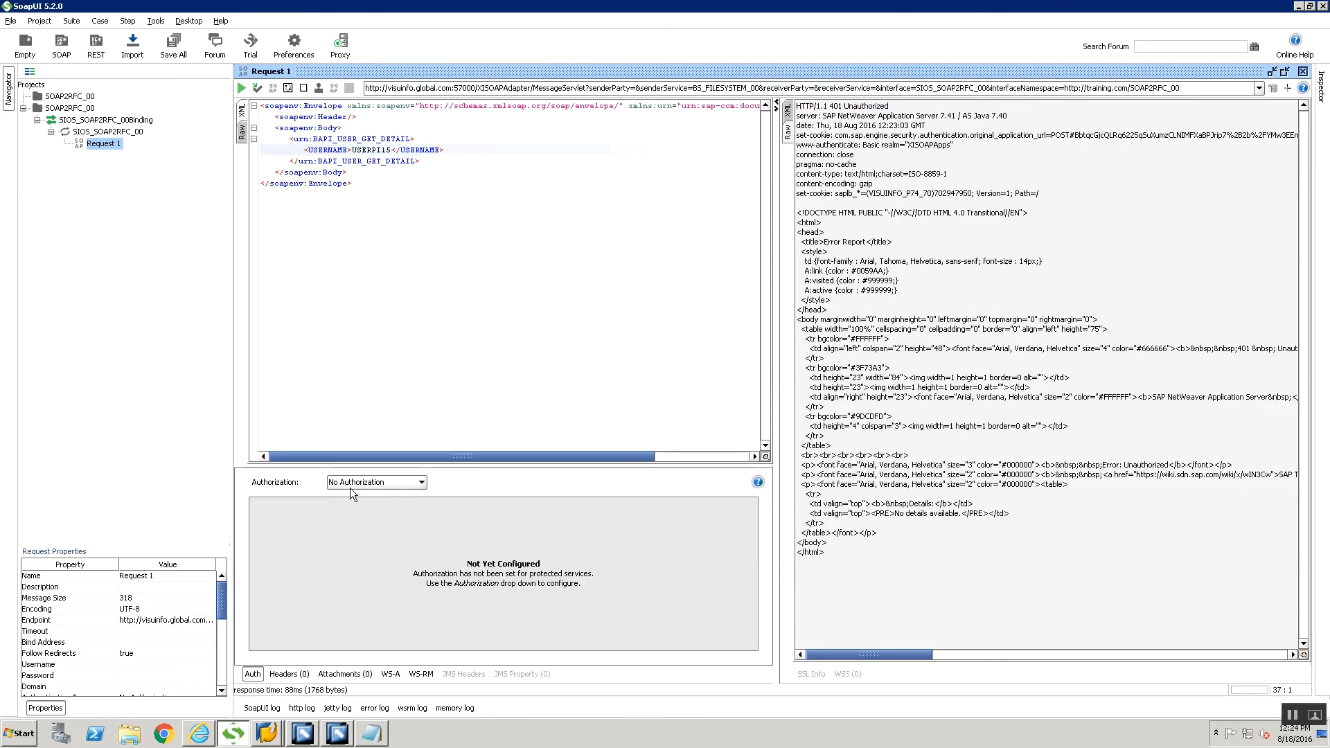
click(350, 484)
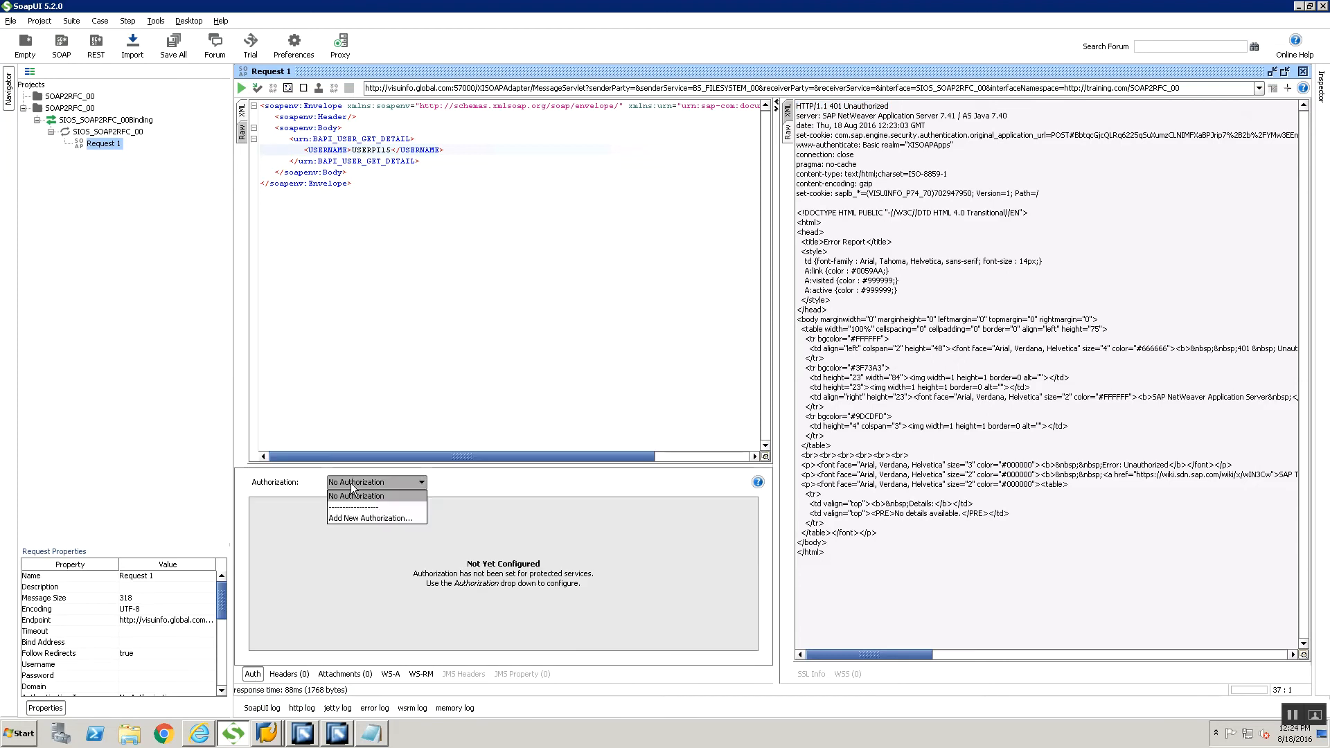
click(344, 518)
click(725, 416)
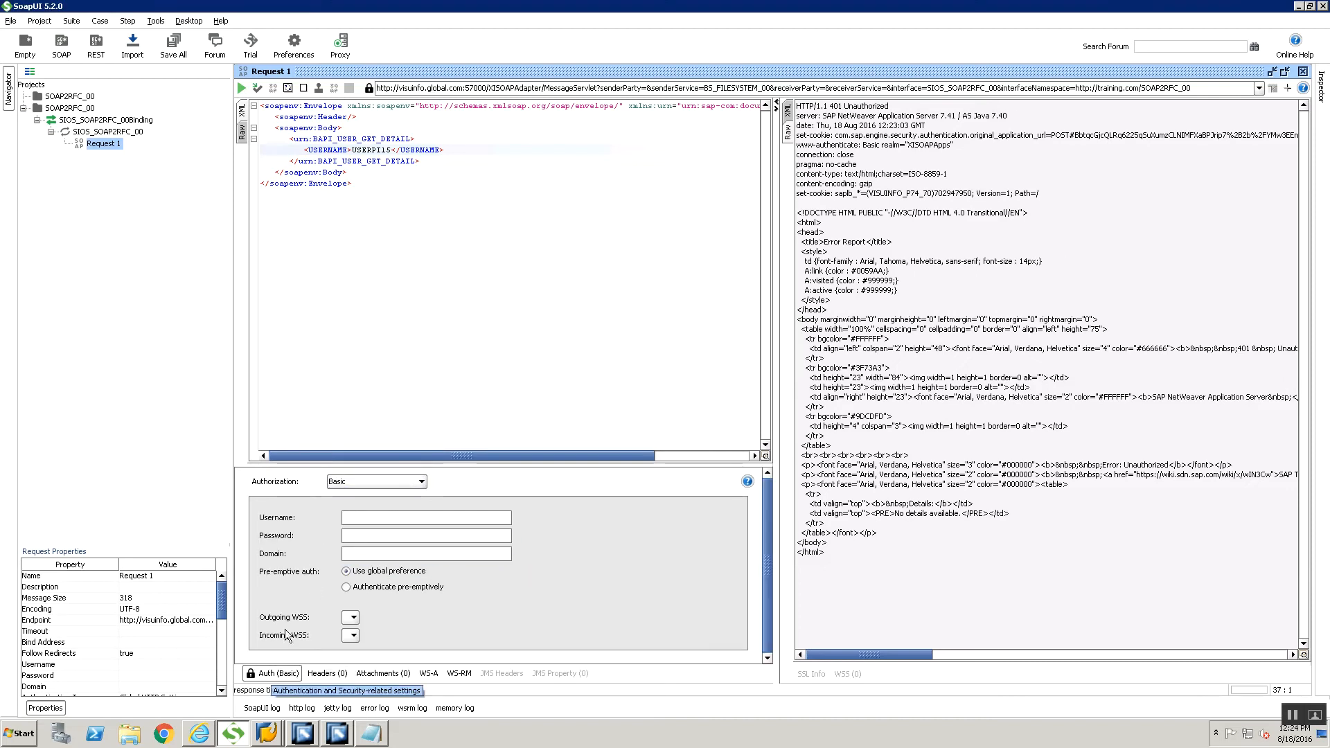
- Fill in the Basic authorization with the username userpi15 and the account password, and submit Request 1 again
click(334, 485)
click(356, 516)
click(357, 514)
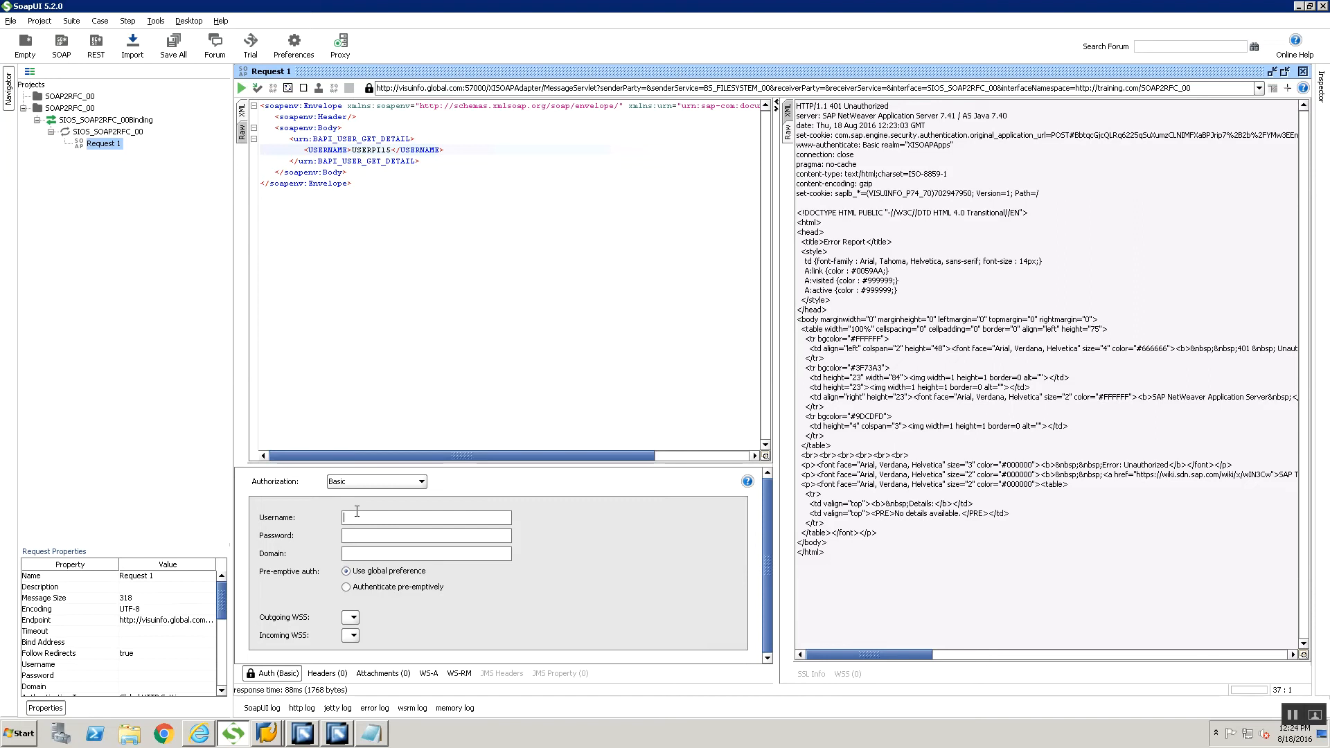
text(userpi15)
key(Tab)
text(******)
click(242, 87)
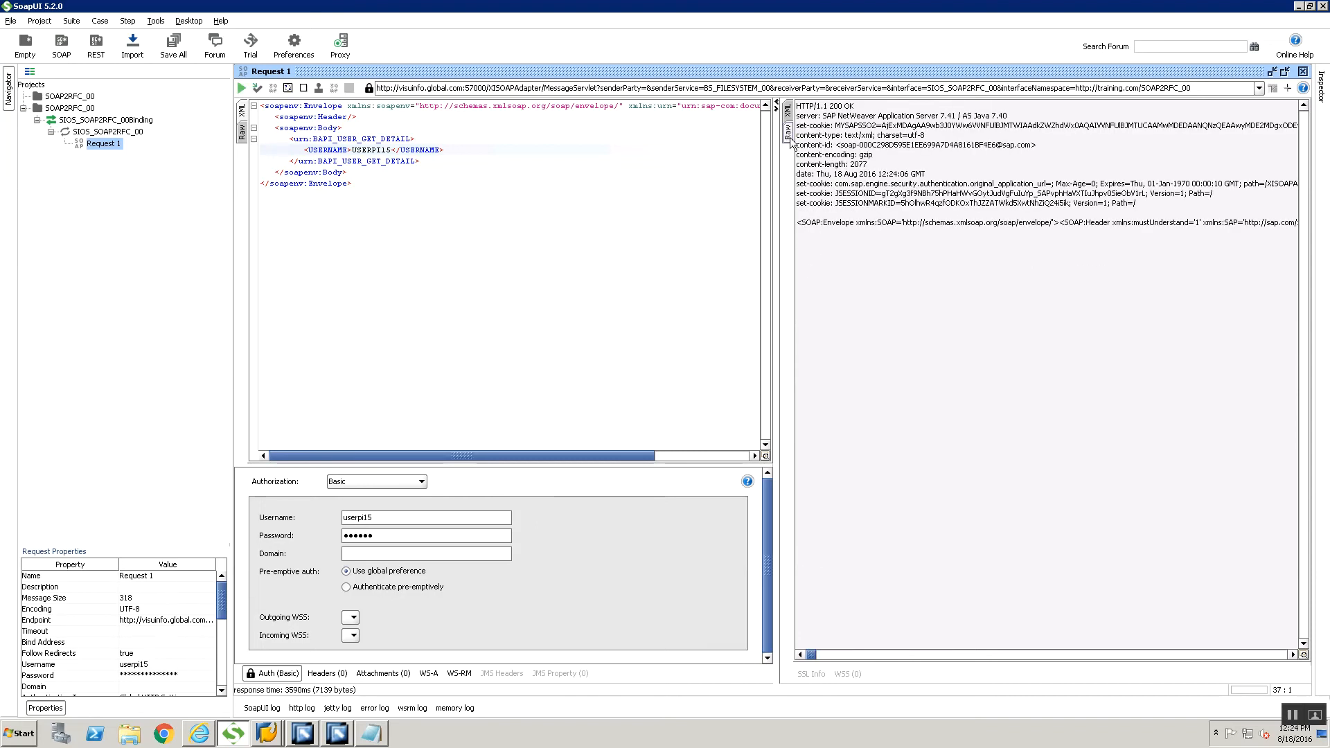
- Examine the BAPI_USER_GET_DETAIL.Response data in the response's XML view, including the fields of the ADDRESS section
click(788, 111)
scroll(962, 337, up, 1)
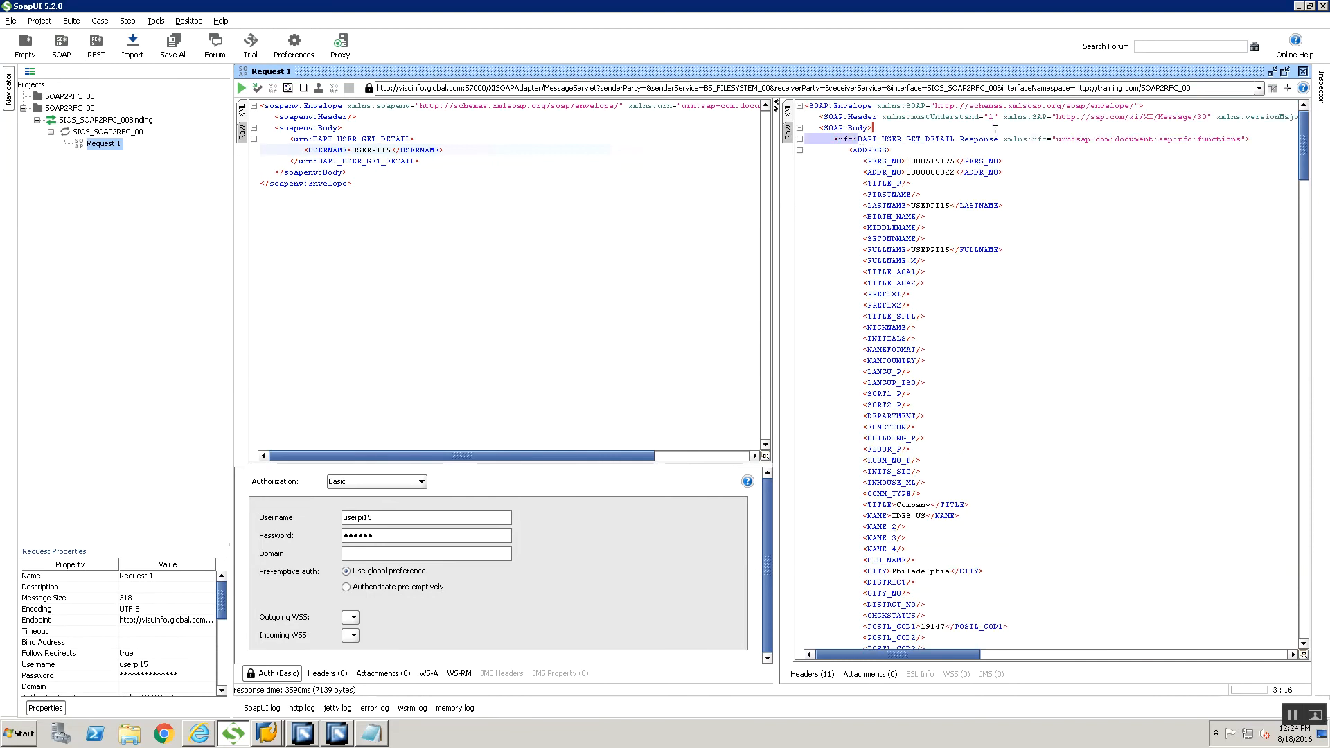
drag(857, 139, 994, 142)
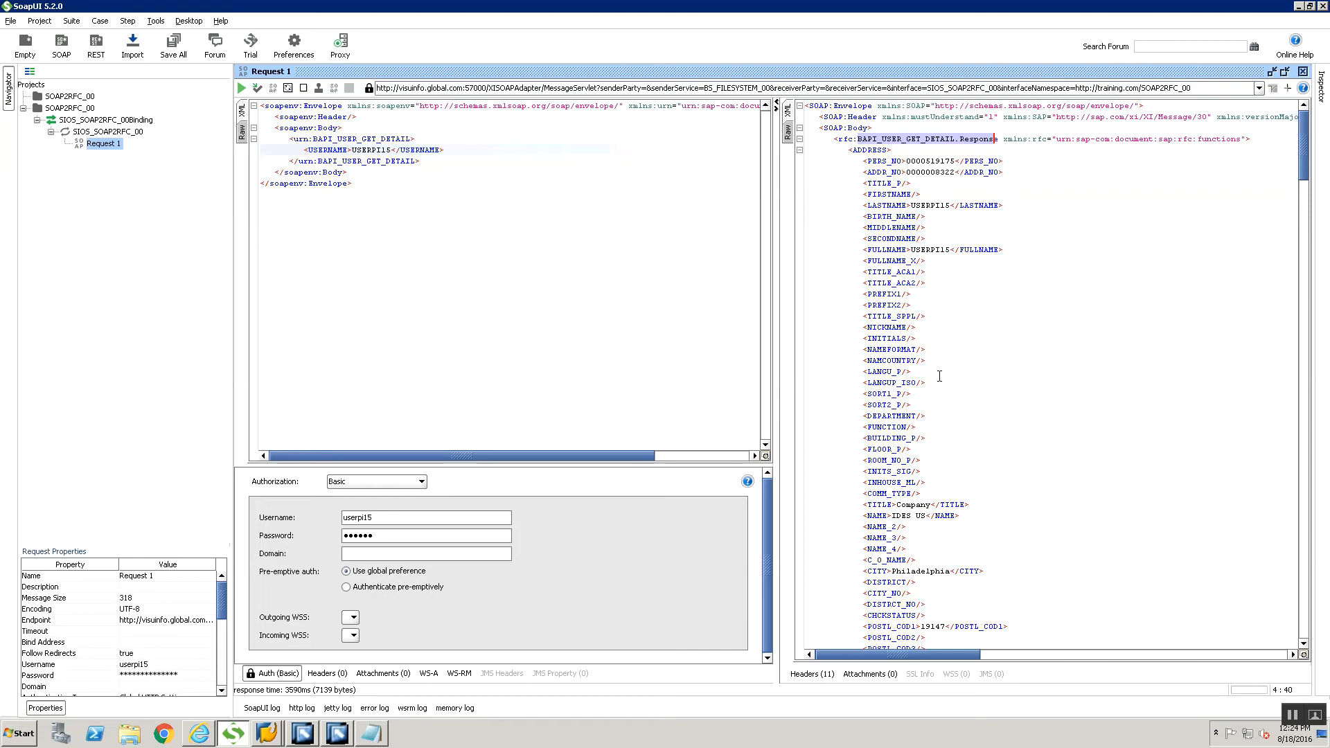
scroll(939, 376, down, 7)
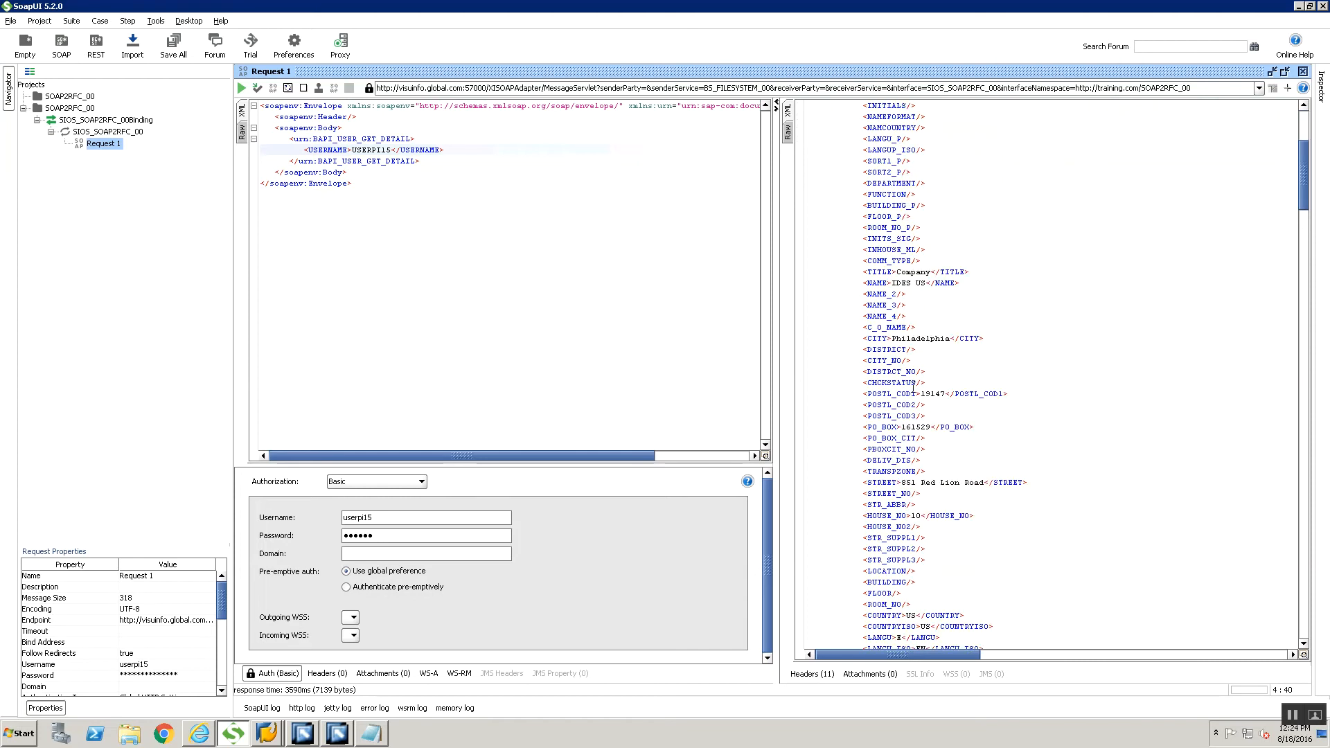
scroll(914, 384, down, 11)
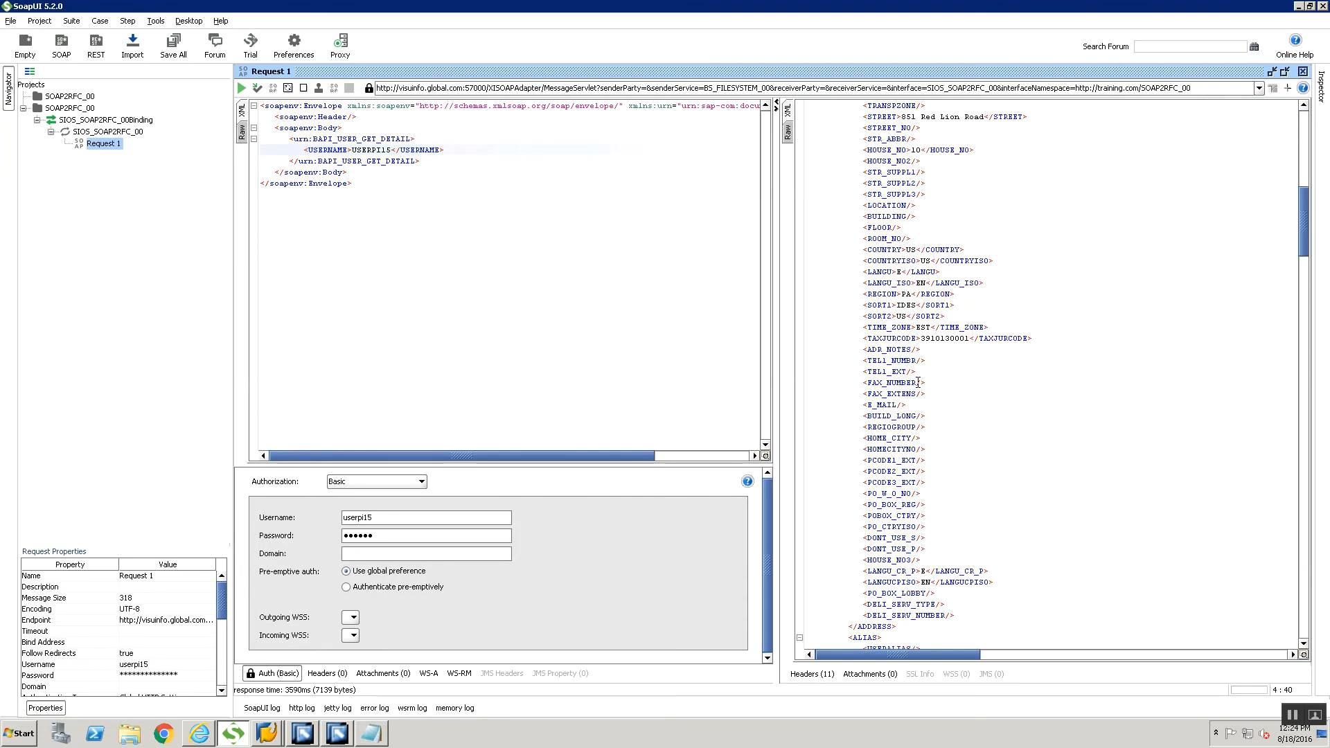
scroll(918, 382, up, 18)
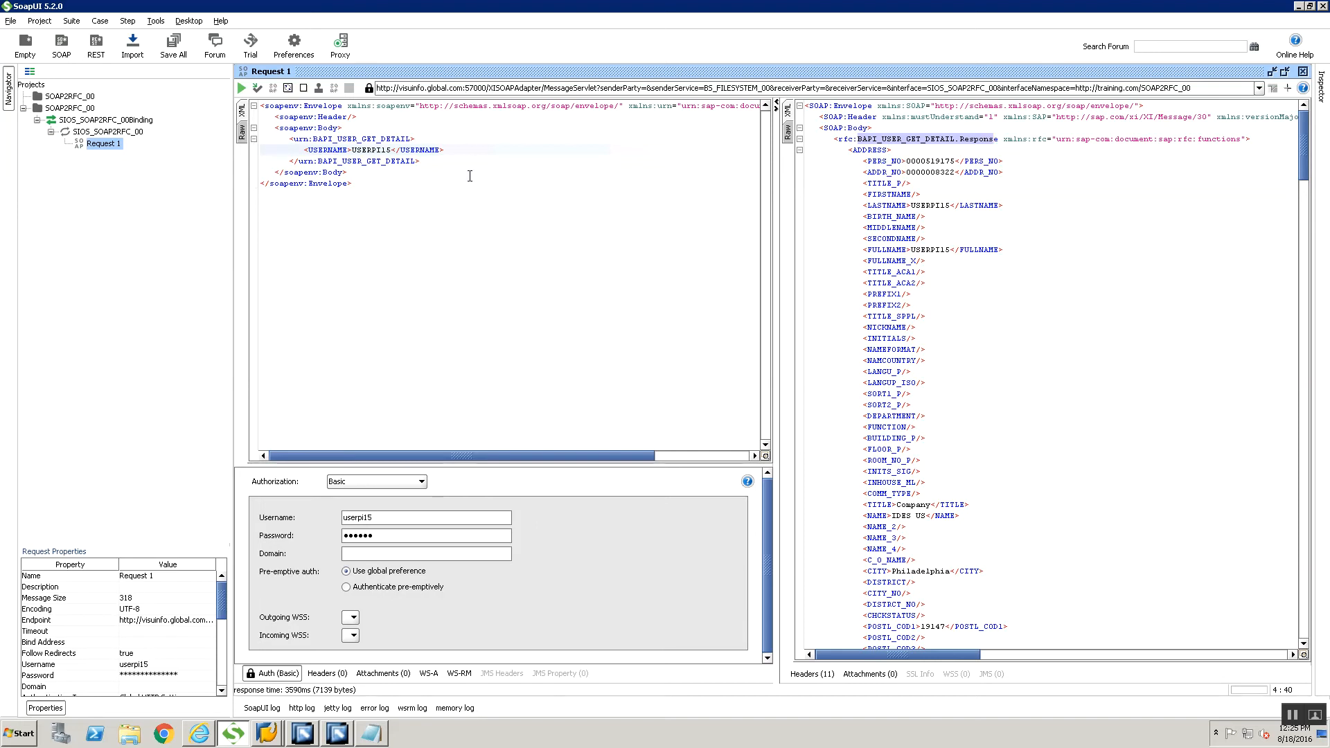
- Copy Request 1's endpoint URL, switch to Notepad and put the heading WSDL URL, underlined with asterisks, above the WSDL address
key(ctrl+a)
key(ctrl+c)
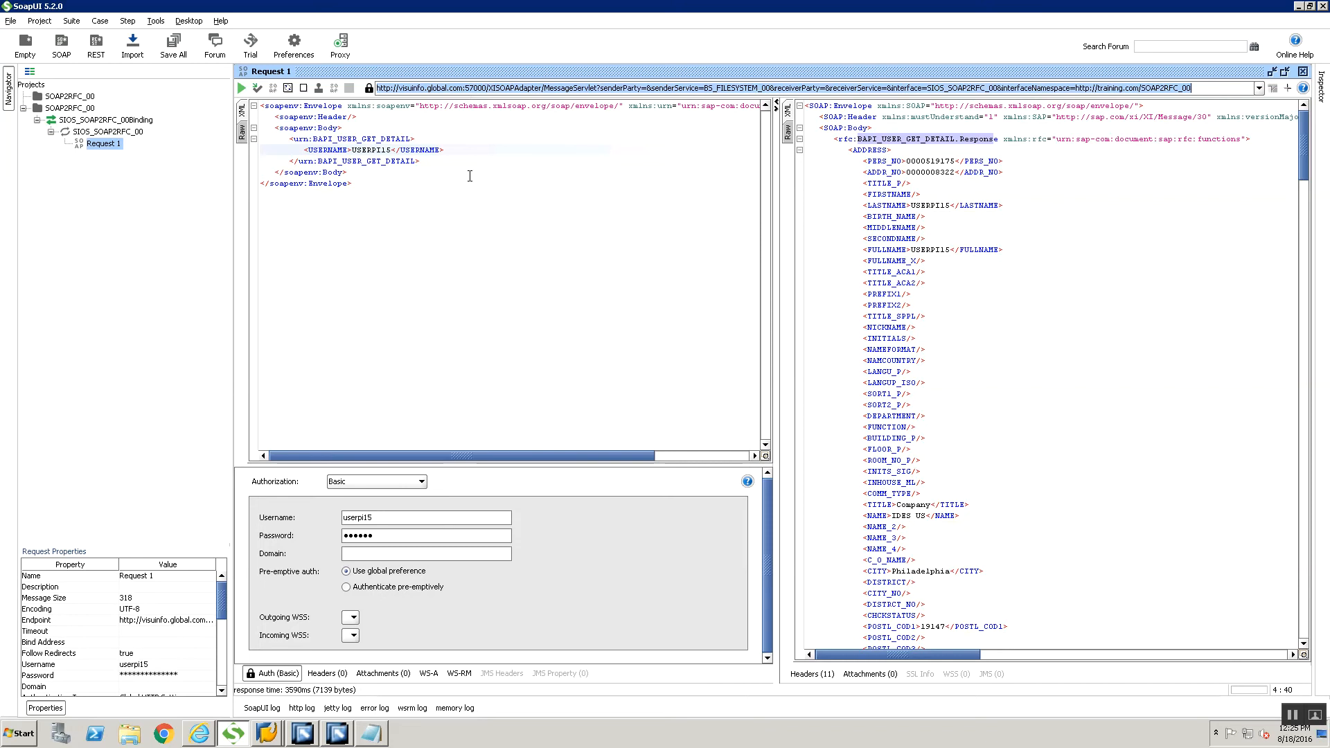
click(363, 734)
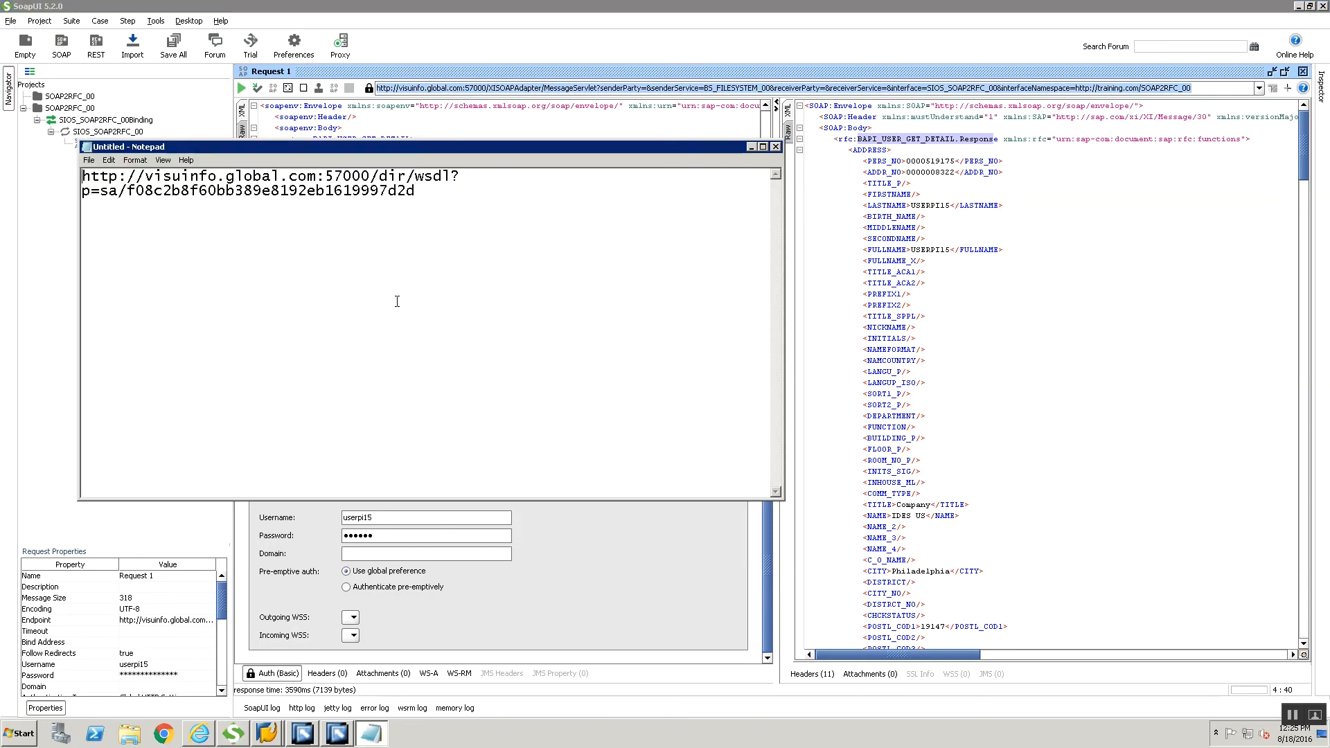
key(Return)
key(Return)
key(Up)
key(Up)
text(WSDL )
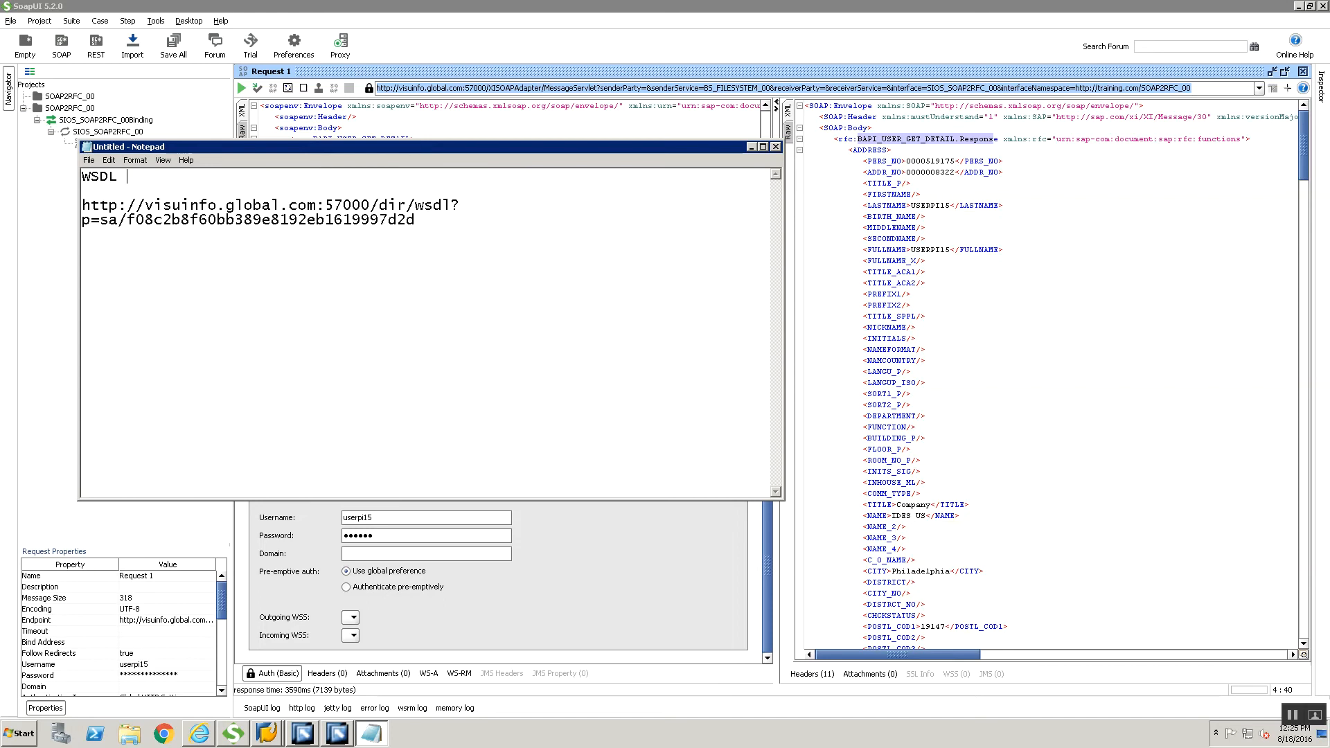
text(URL)
key(Return)
text(******)
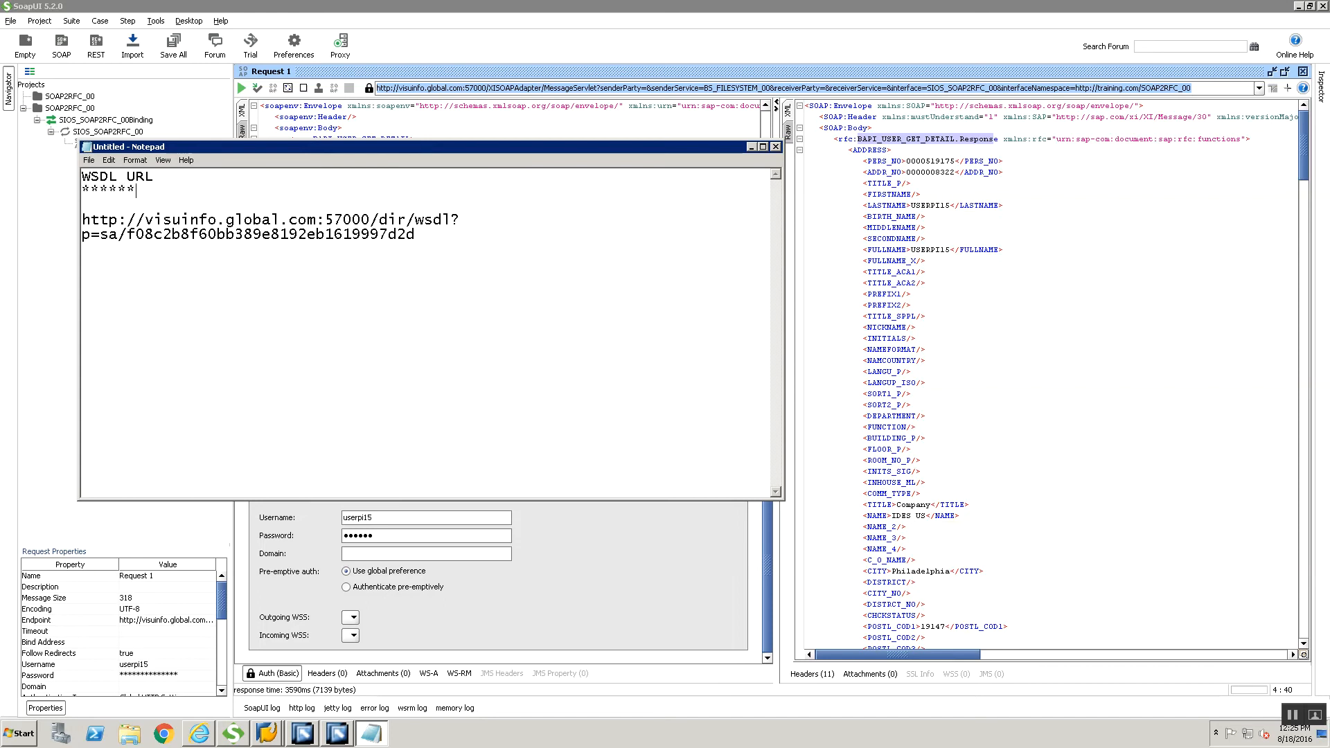
text(*****)
text(SOAP UI Uses)
key(Return)
key(Return)
text(http://visuinfo.global.com:57000/dir/wsdl?p=sa/f08c2b8f60bb389e8192eb1619997d2d)
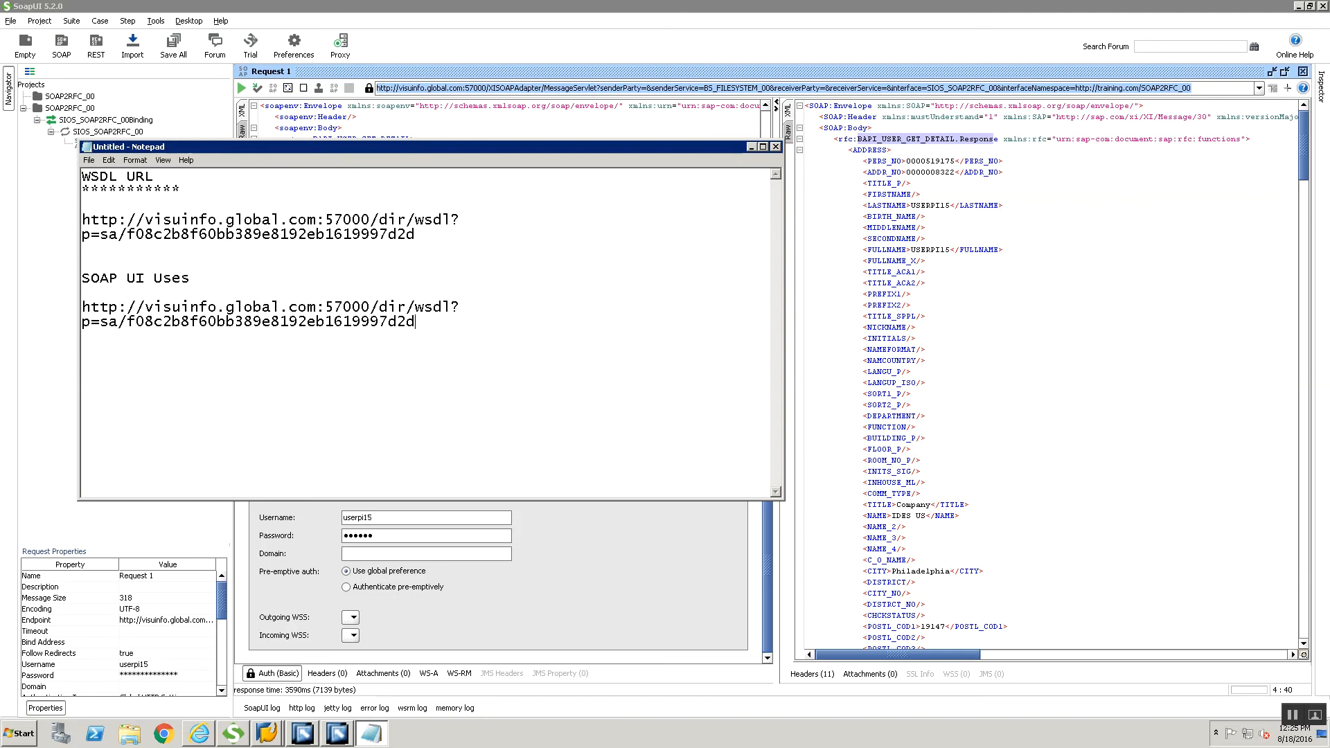
key(ctrl+z)
- Copy Request 1's endpoint URL from SoapUI and paste it below the WSDL address in Notepad
click(338, 319)
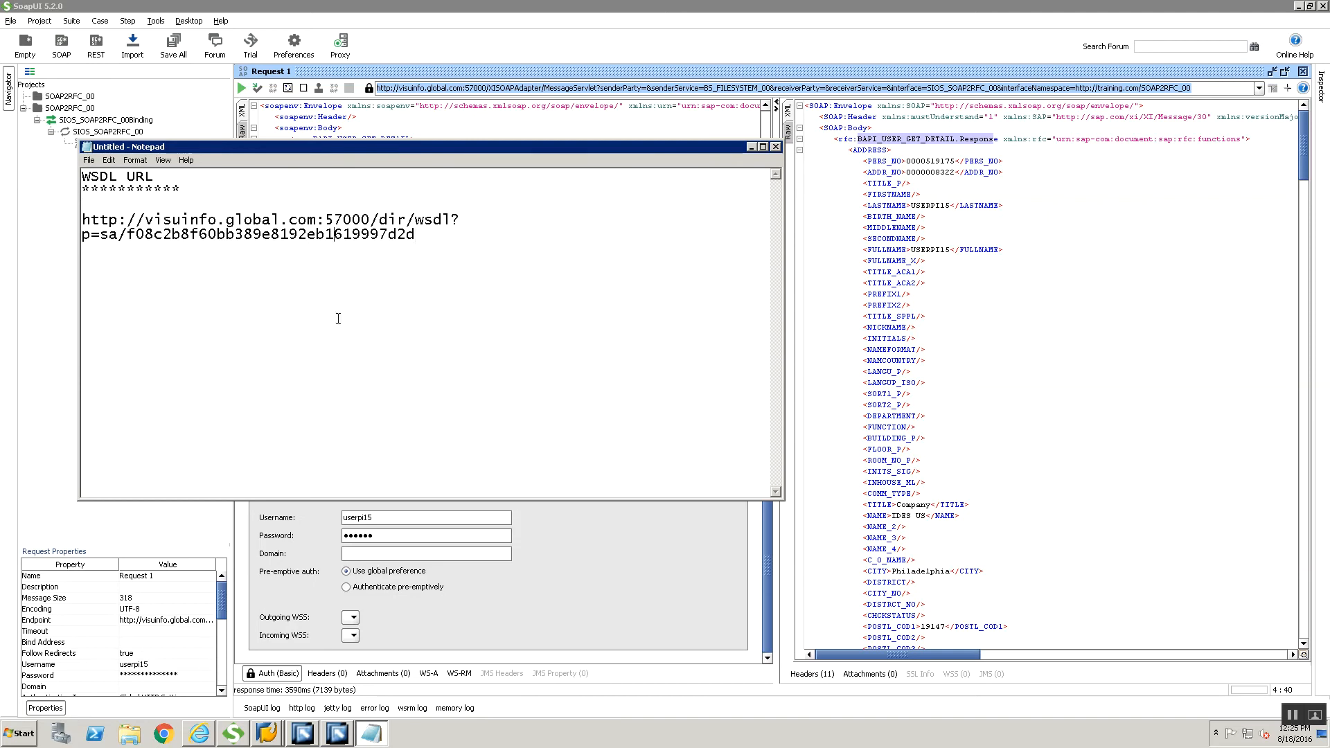
click(441, 50)
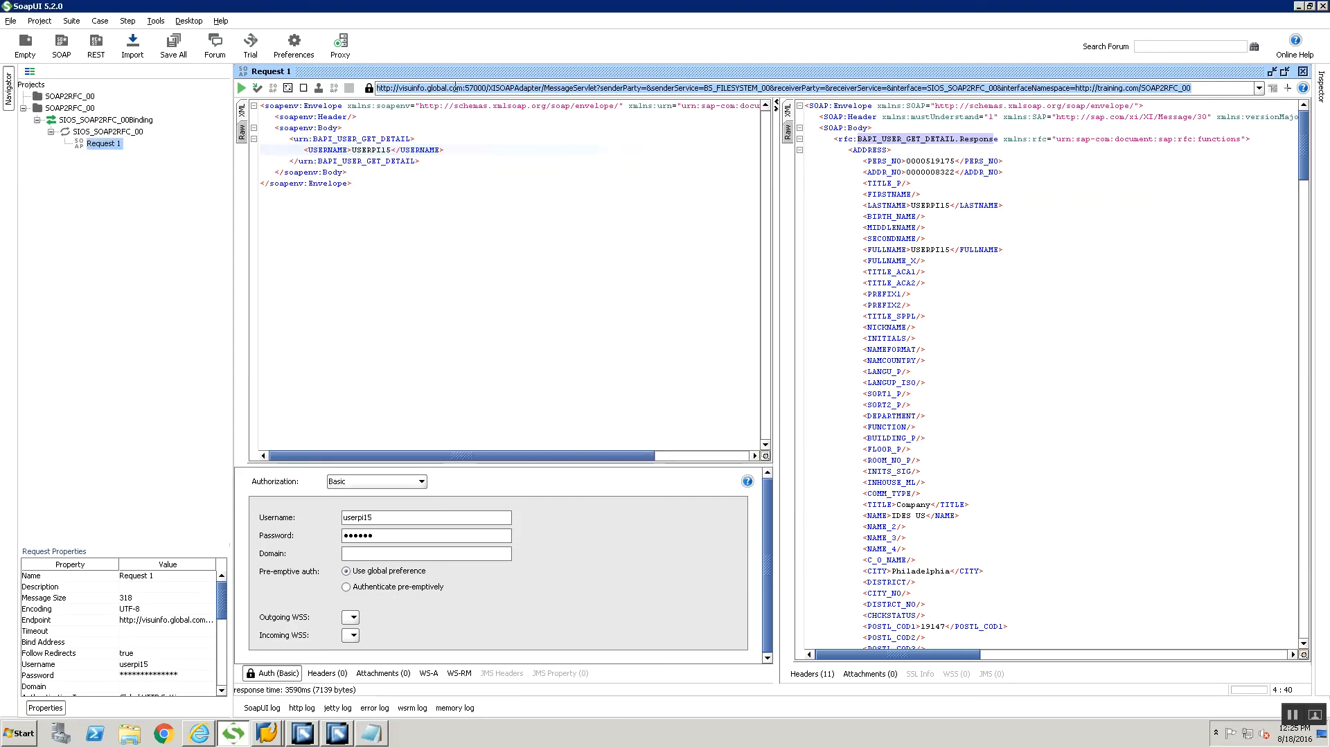
key(alt+Tab)
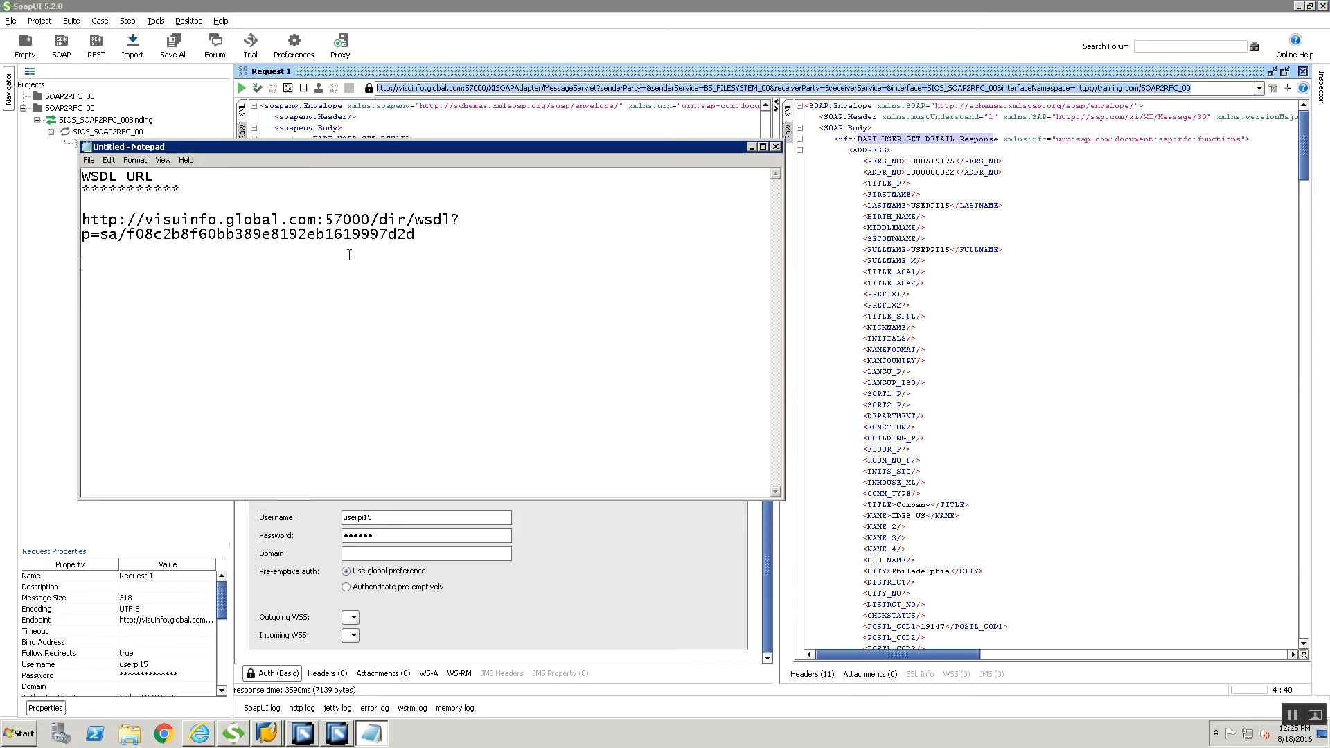
key(Return)
key(ctrl+v)
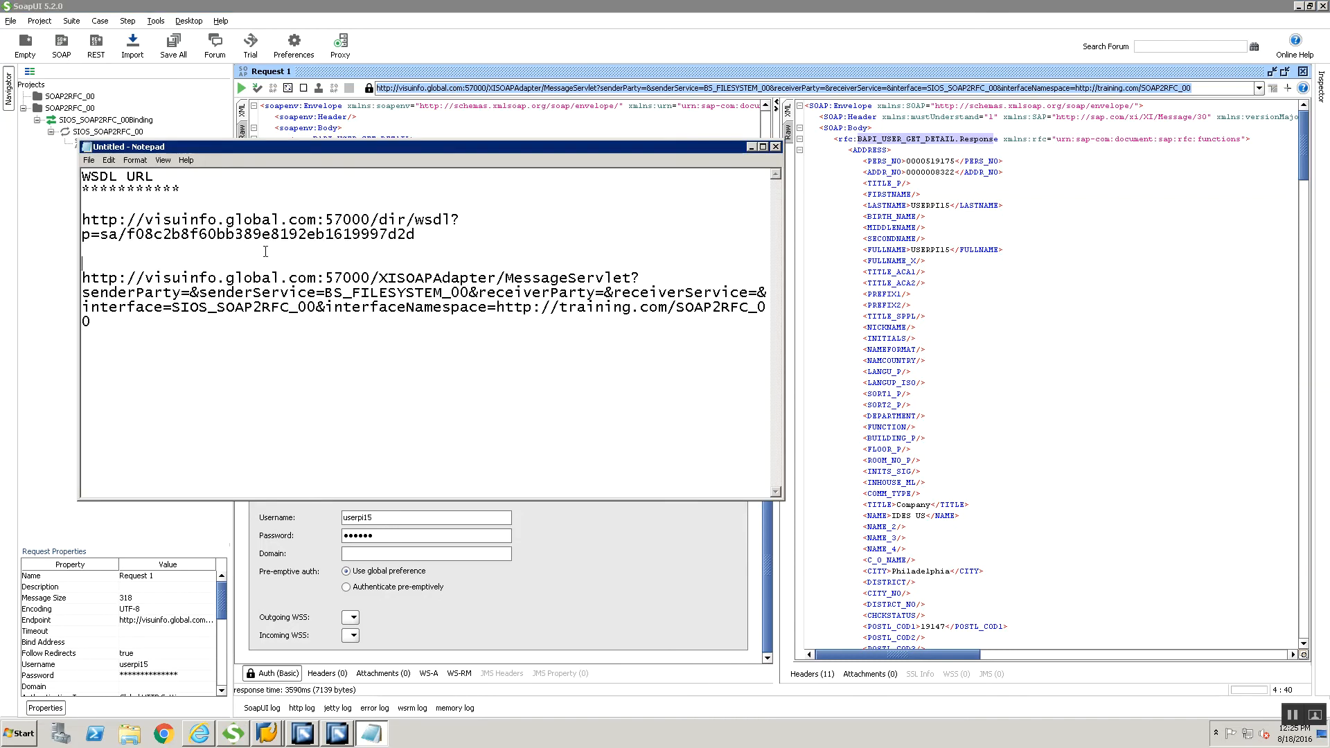
- Add the heading SOAP End Point URL, underlined with asterisks, above the pasted endpoint address
key(Return)
text(SOAP End P)
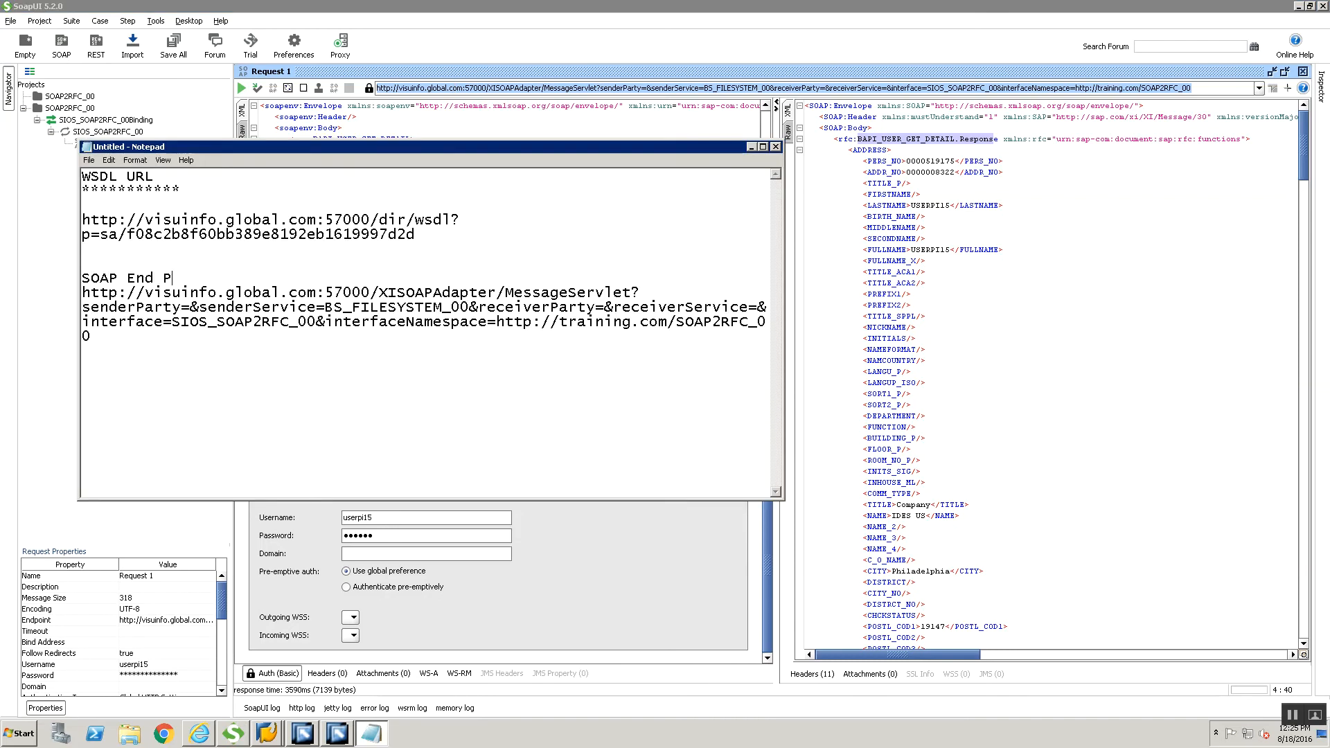
text(oint URL)
key(Return)
text(*************)
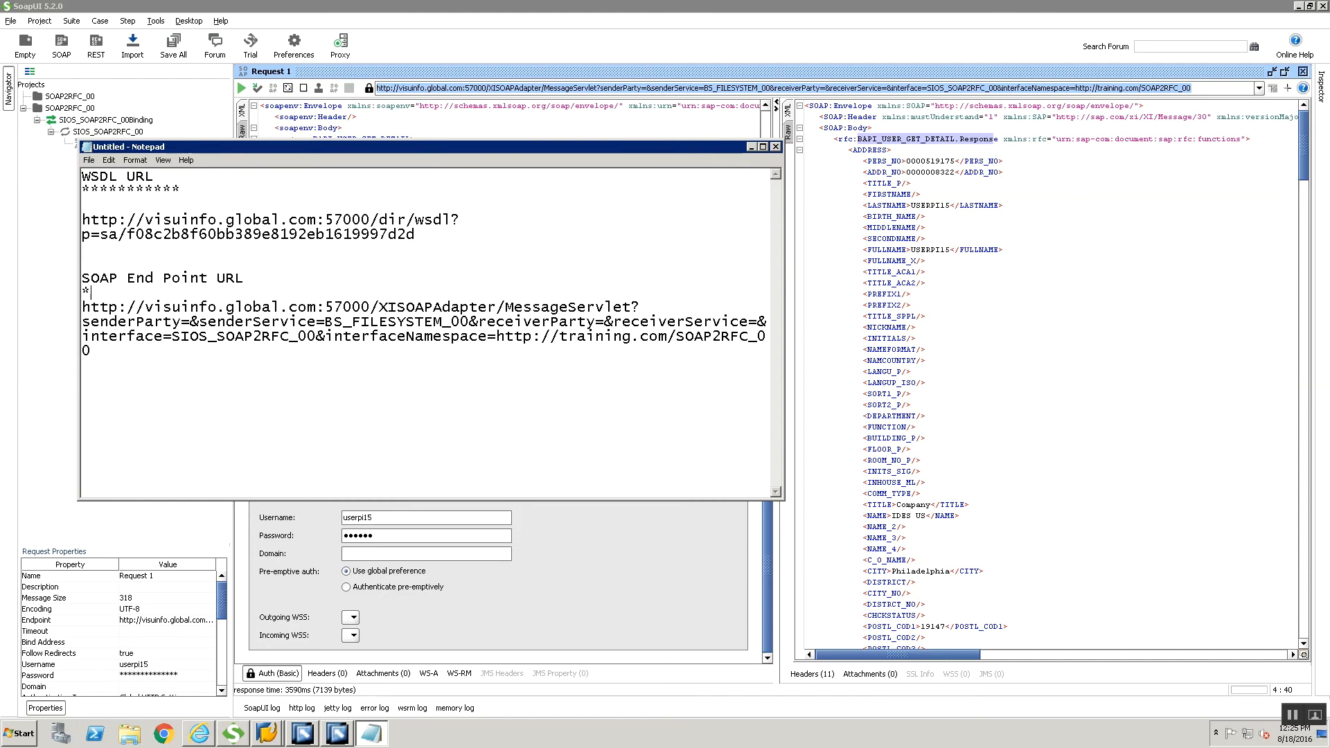
text(*******)
key(Return)
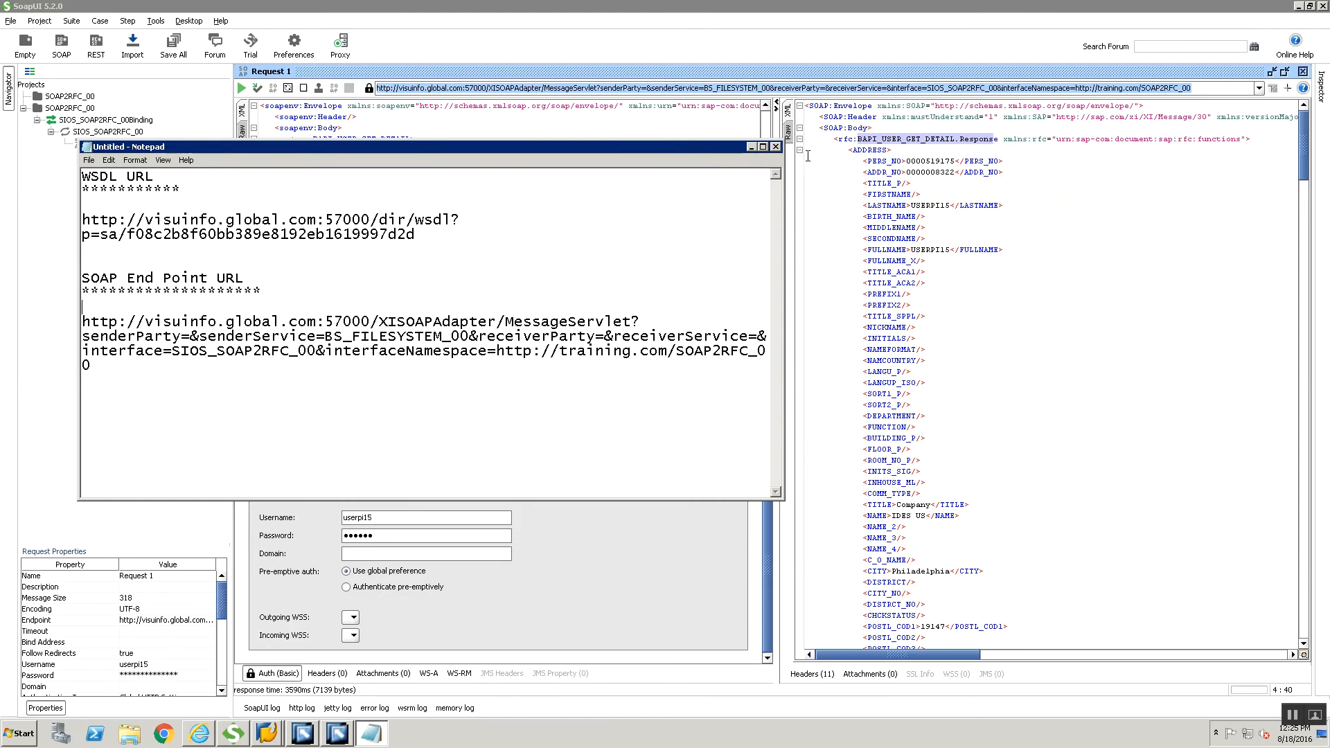
- Turn off Word Wrap and maximize the Notepad window
click(135, 160)
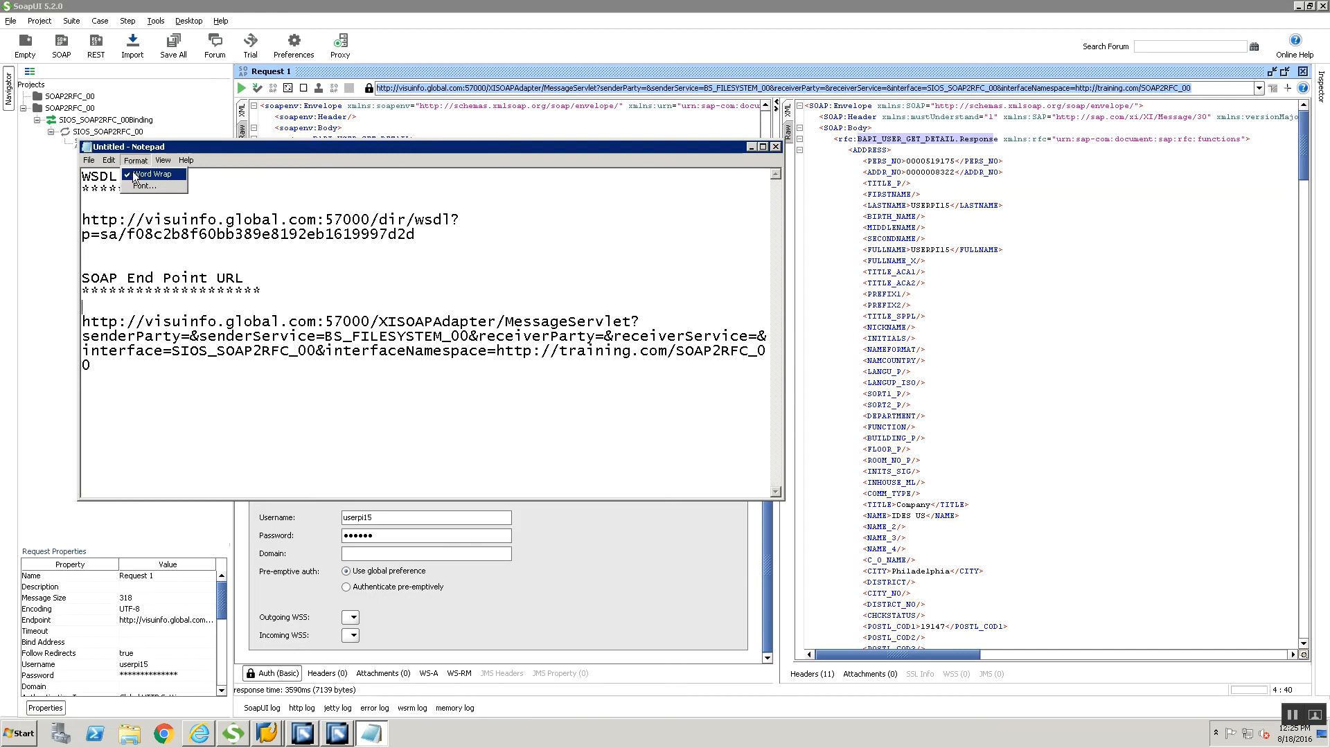
click(152, 175)
click(762, 147)
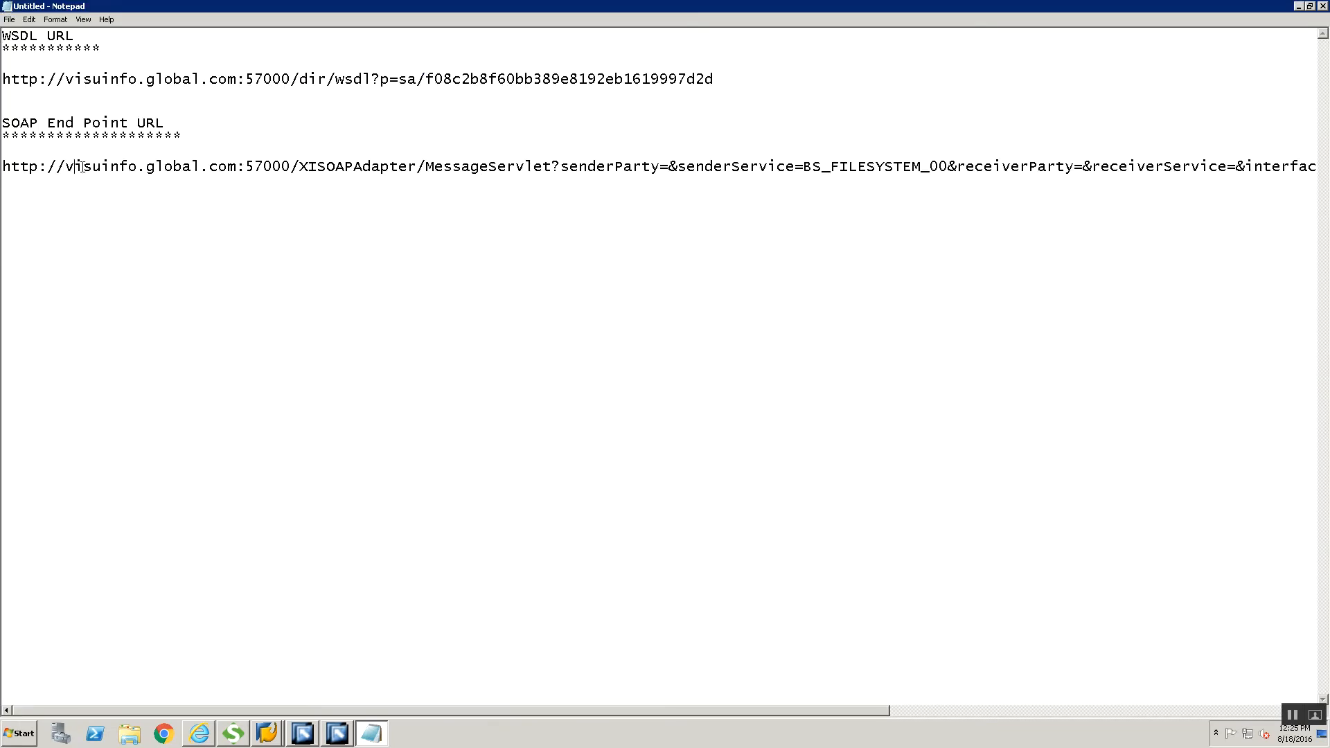
- Examine the host name, port and MessageServlet path in the SOAP end point URL
drag(74, 168, 226, 168)
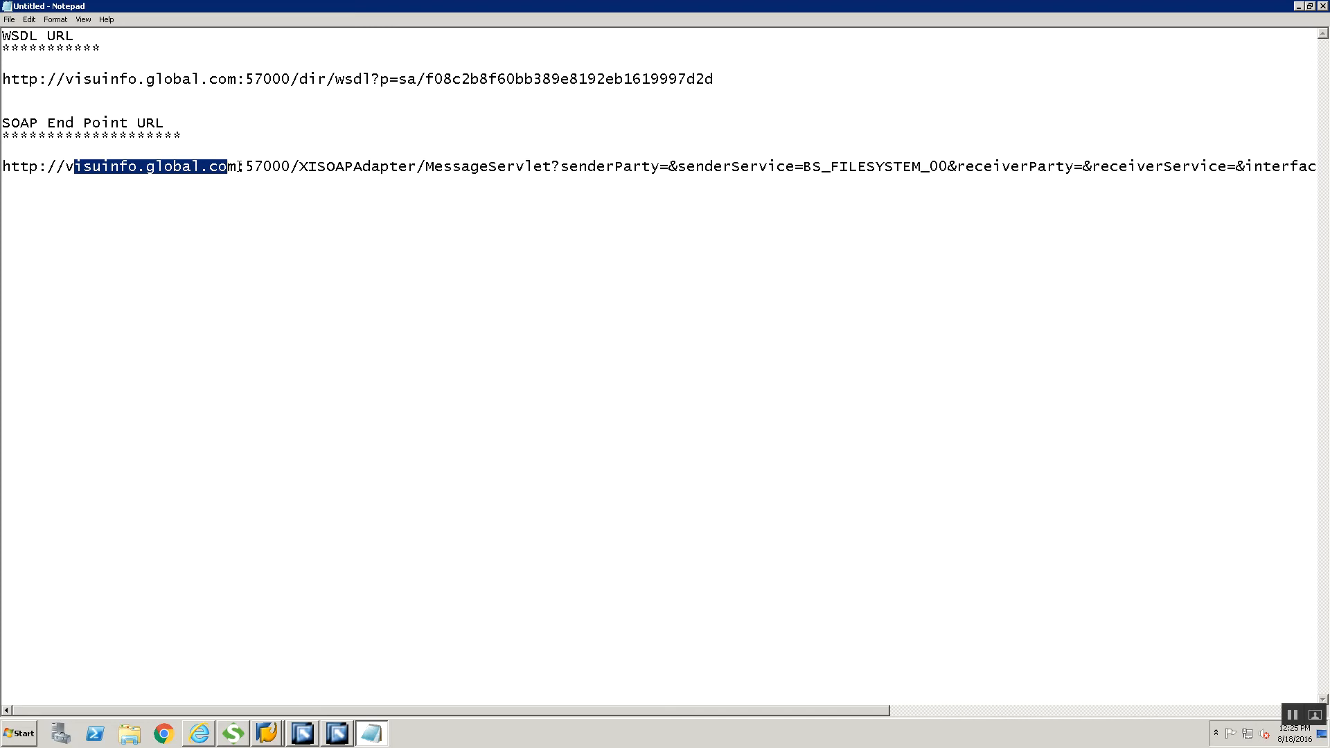
double_click(262, 166)
click(480, 166)
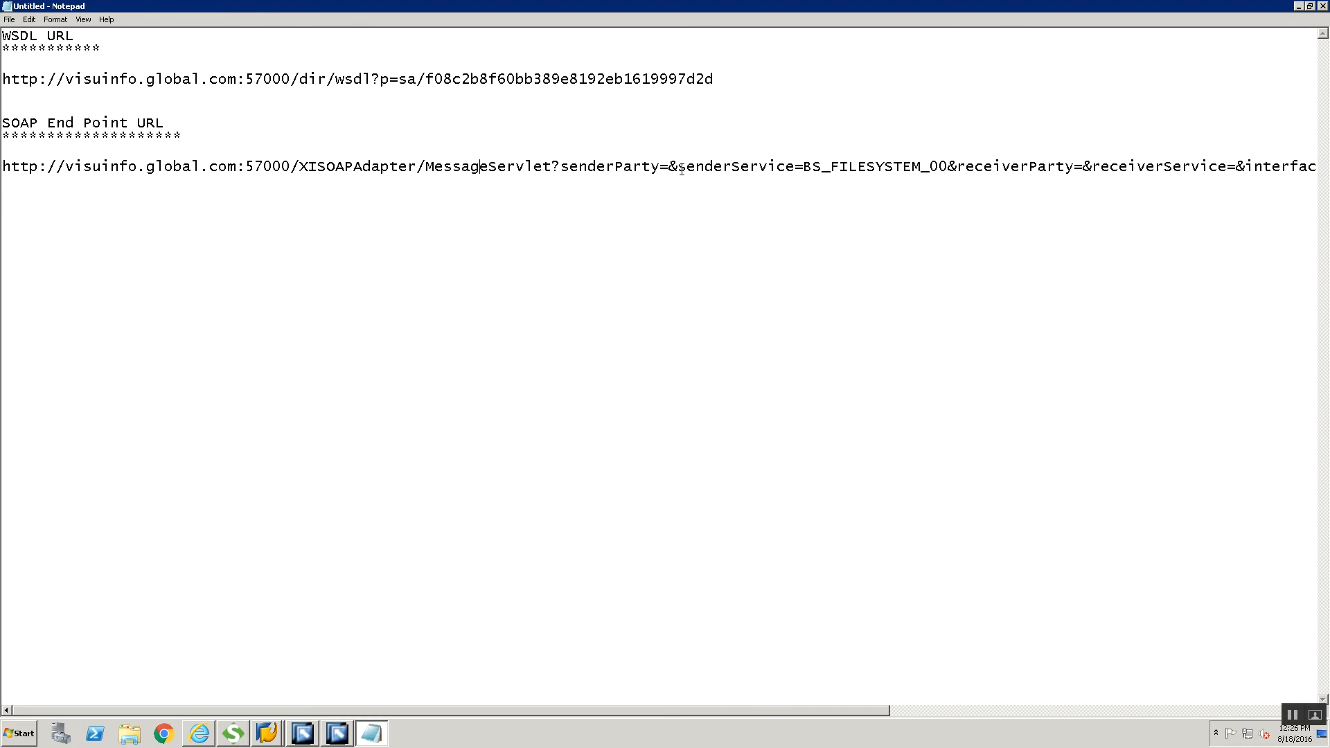
- Compare the URL's senderService value with the sender agreement's Communication Component in Integration Builder, closing the Display WSDL dialog
drag(803, 167, 939, 166)
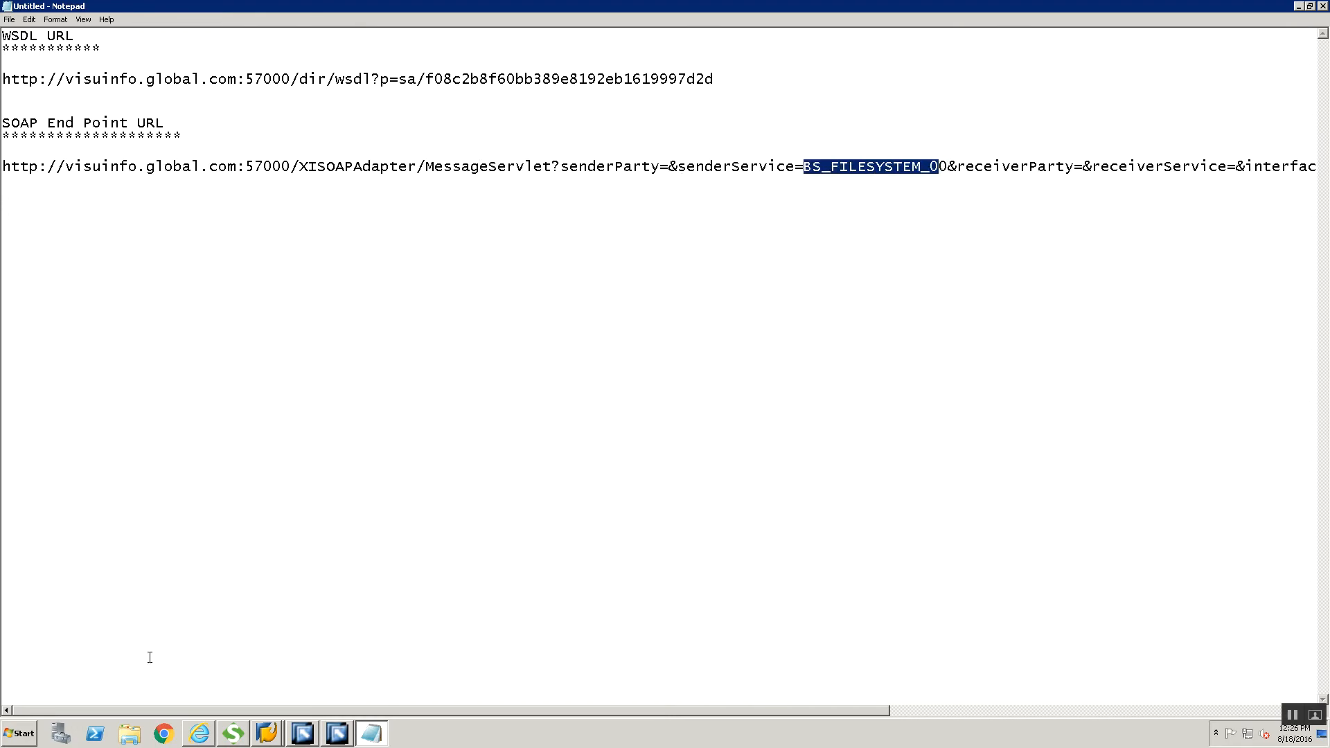
click(325, 736)
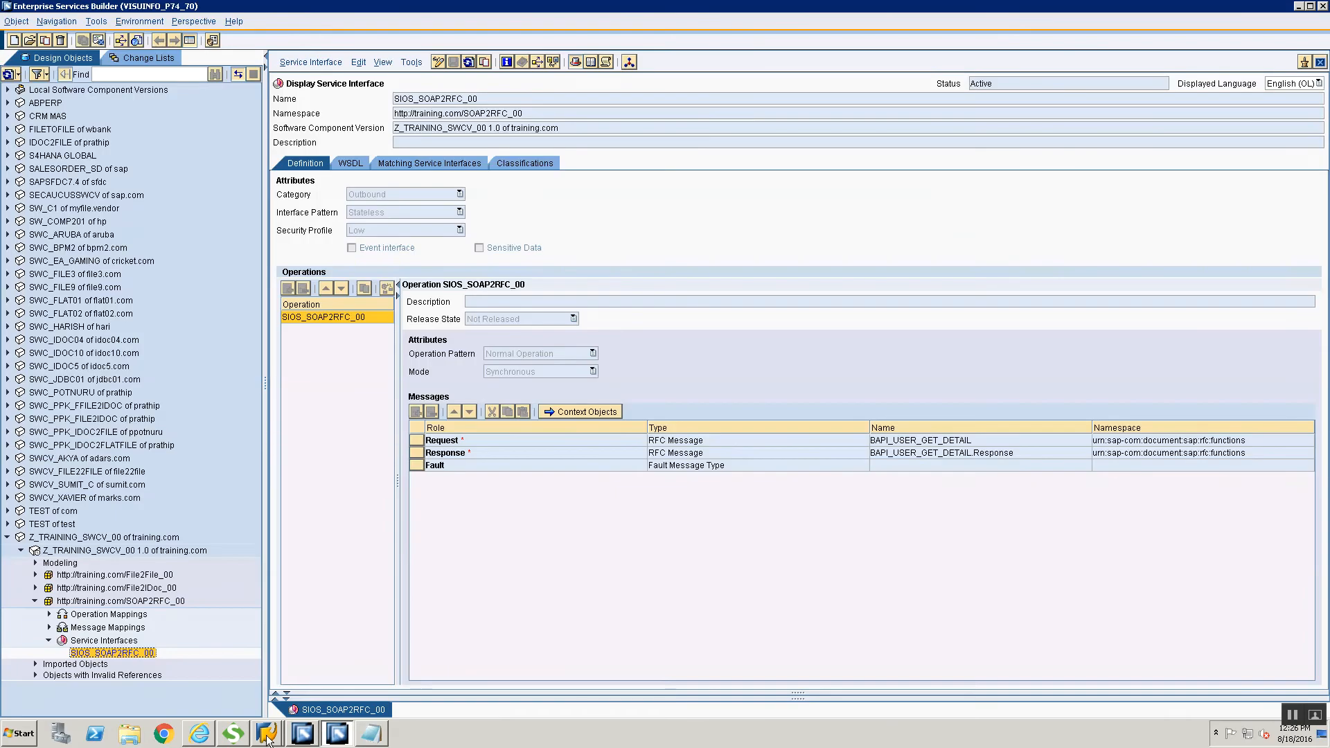
click(302, 735)
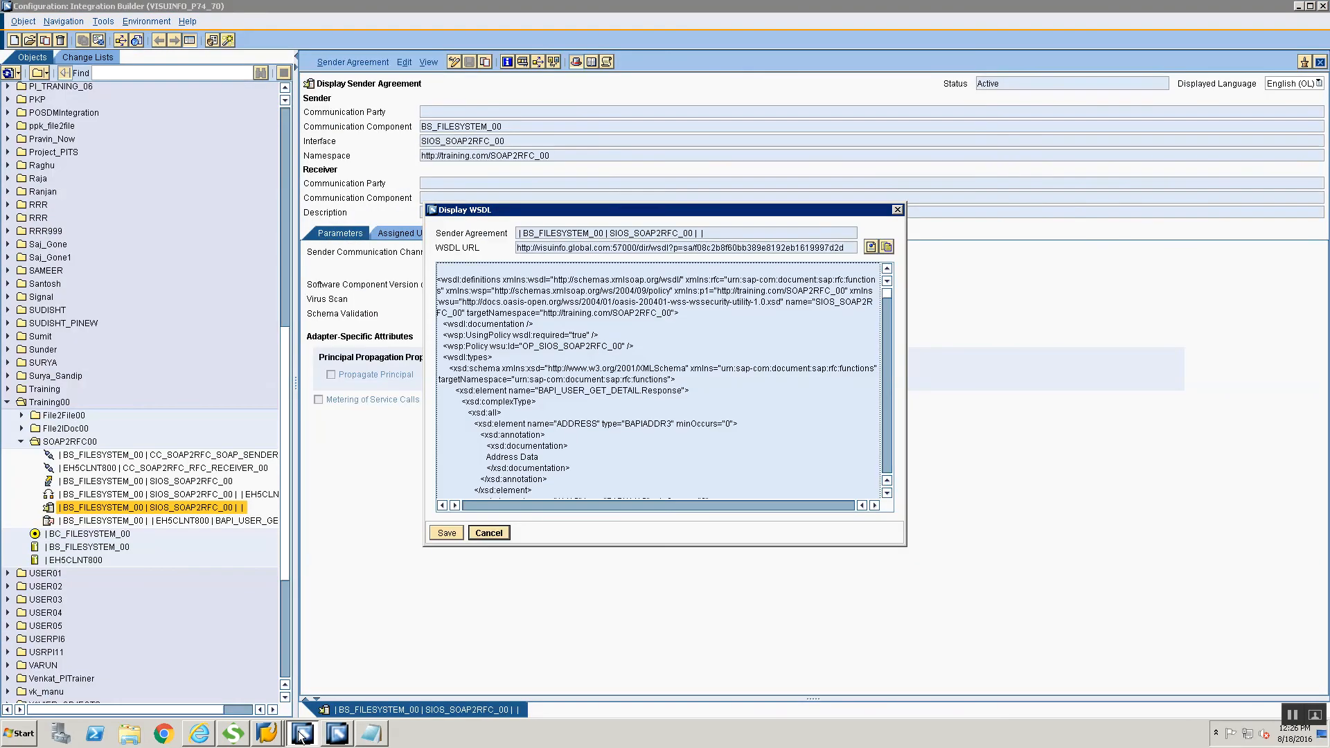
click(484, 533)
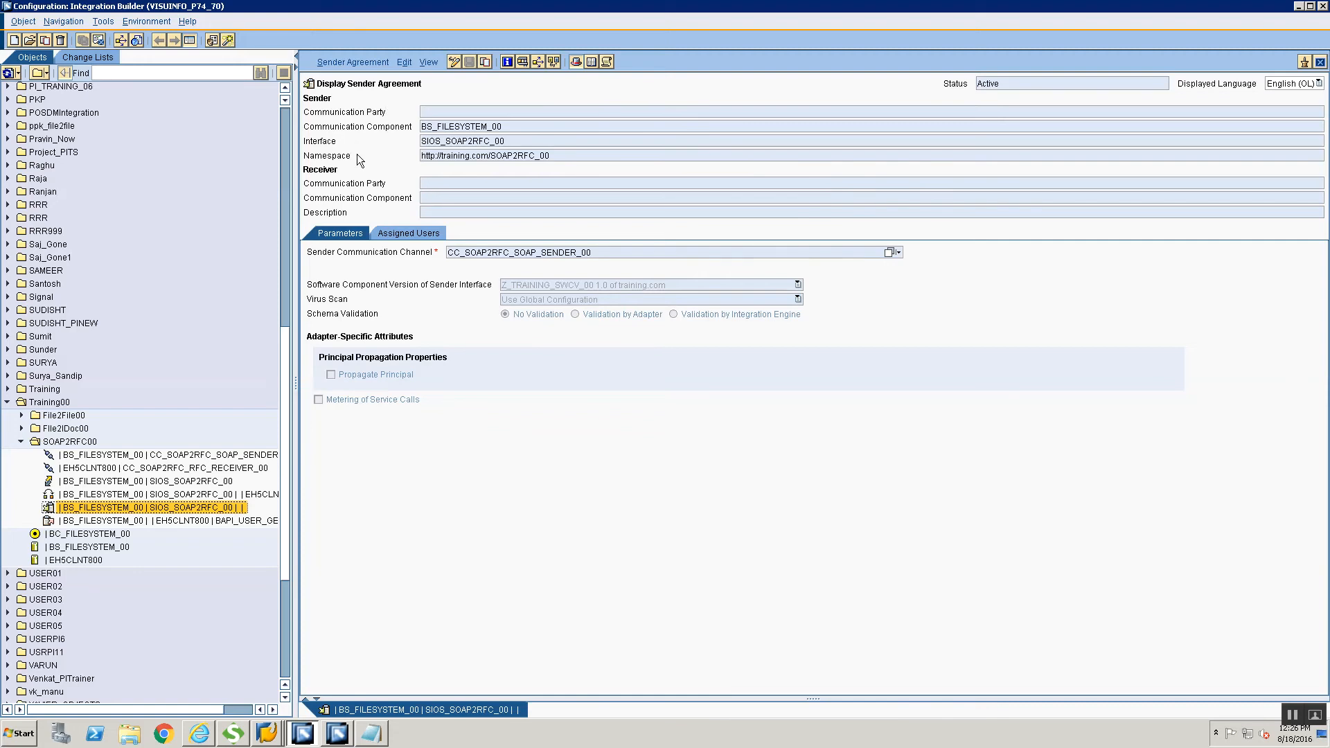
key(alt+Tab)
key(alt+Tab)
key(alt+Tab)
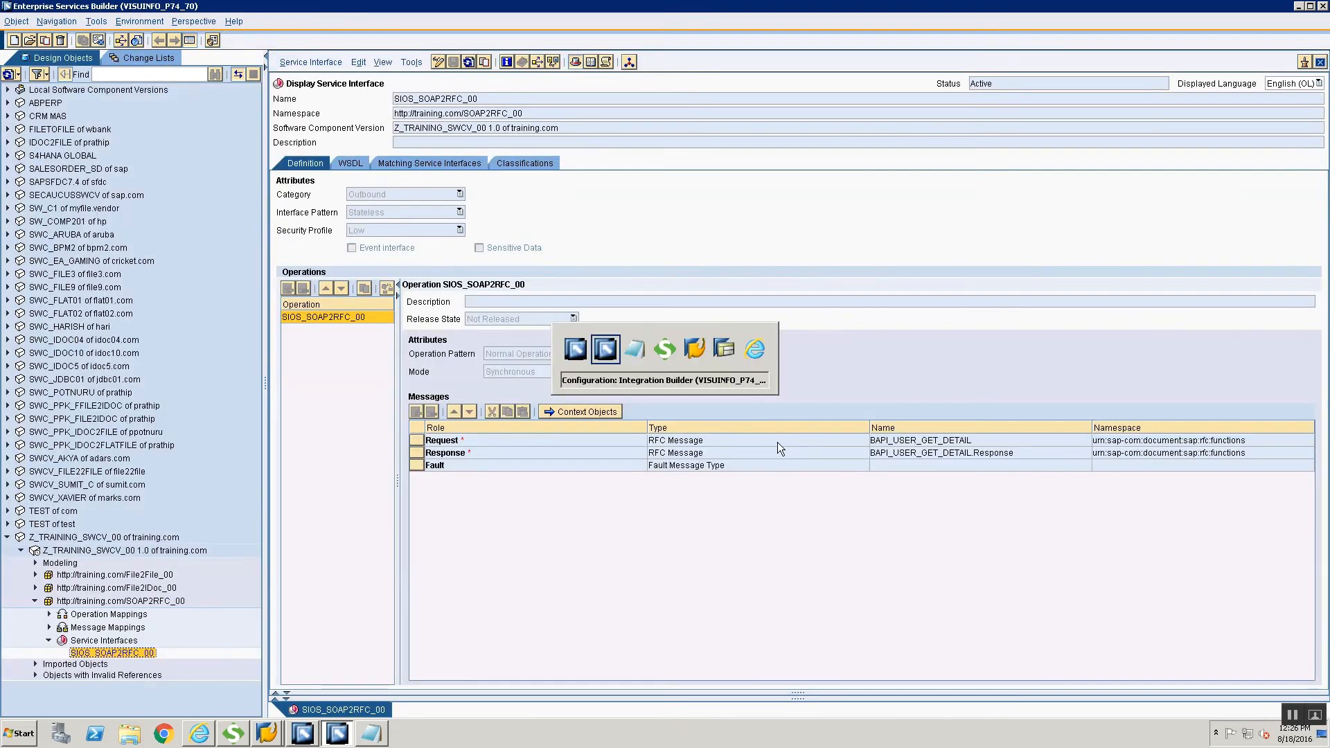
key(alt+Tab)
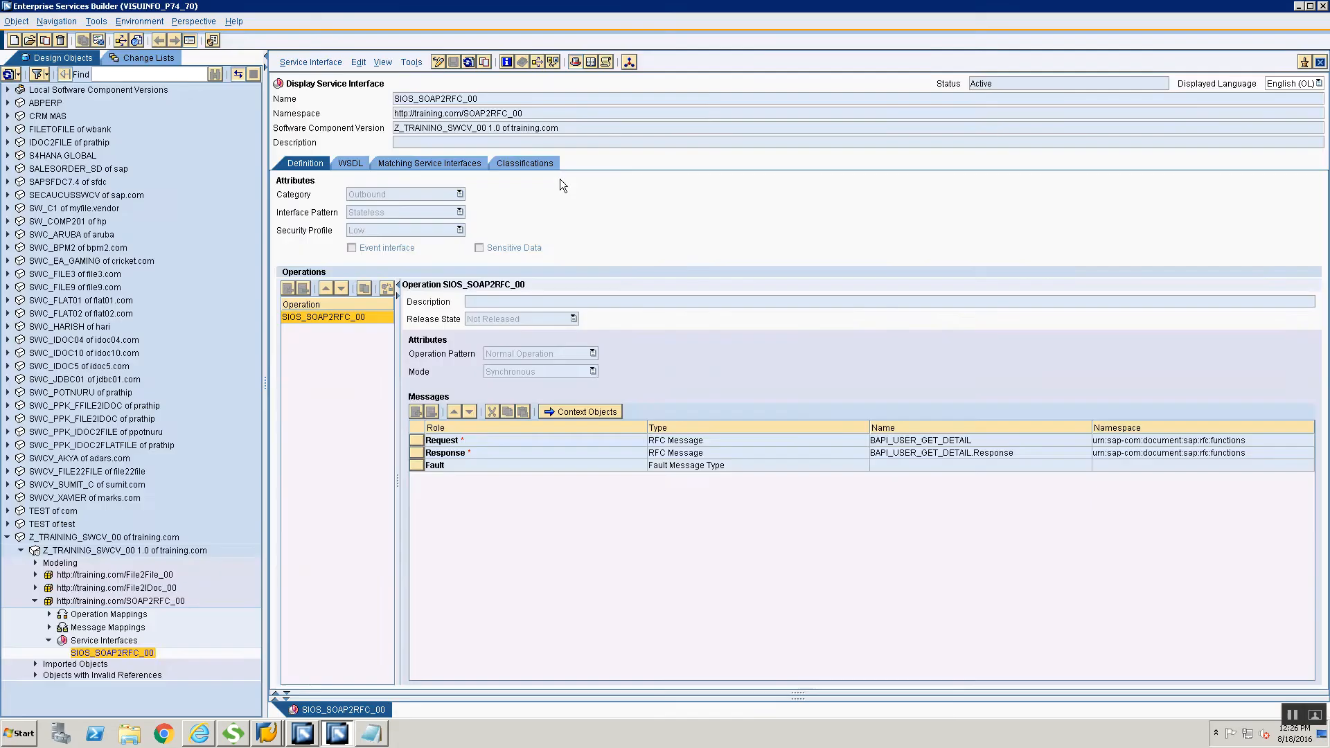
key(alt+Tab)
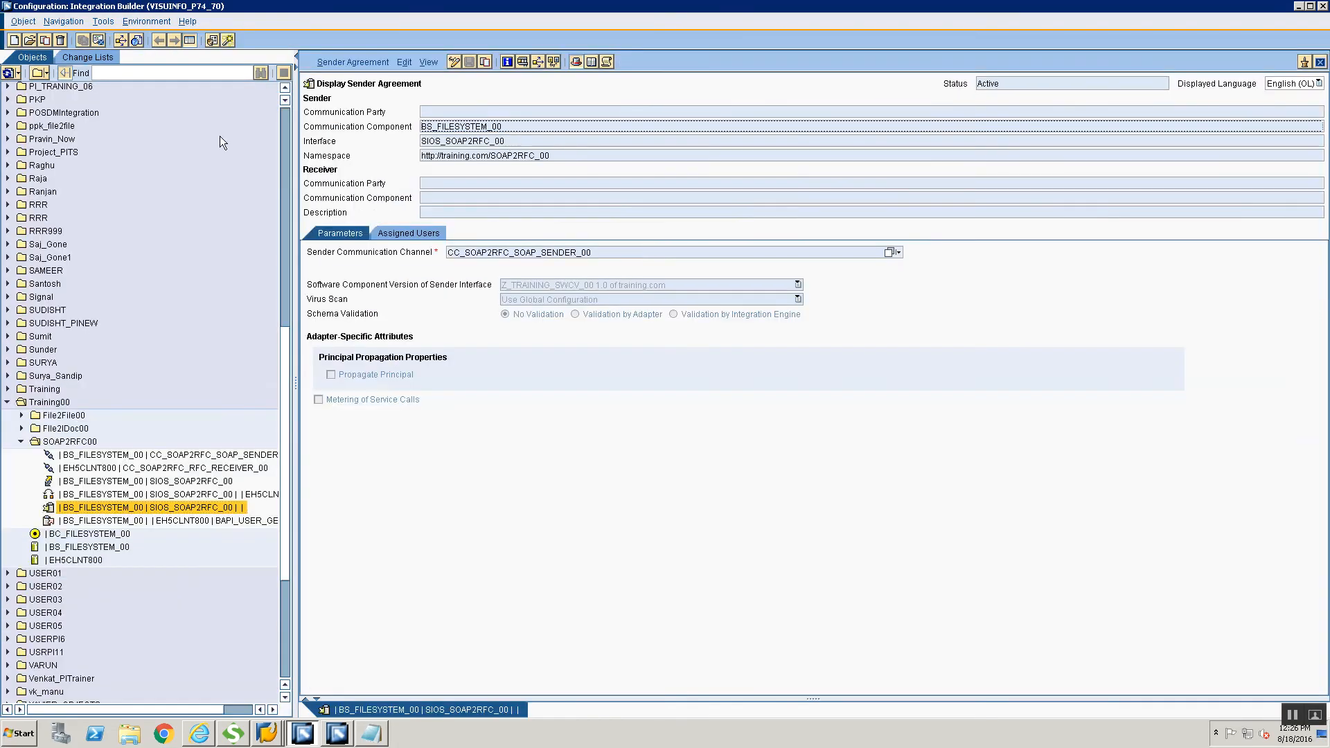
key(alt+Tab)
key(alt+Tab)
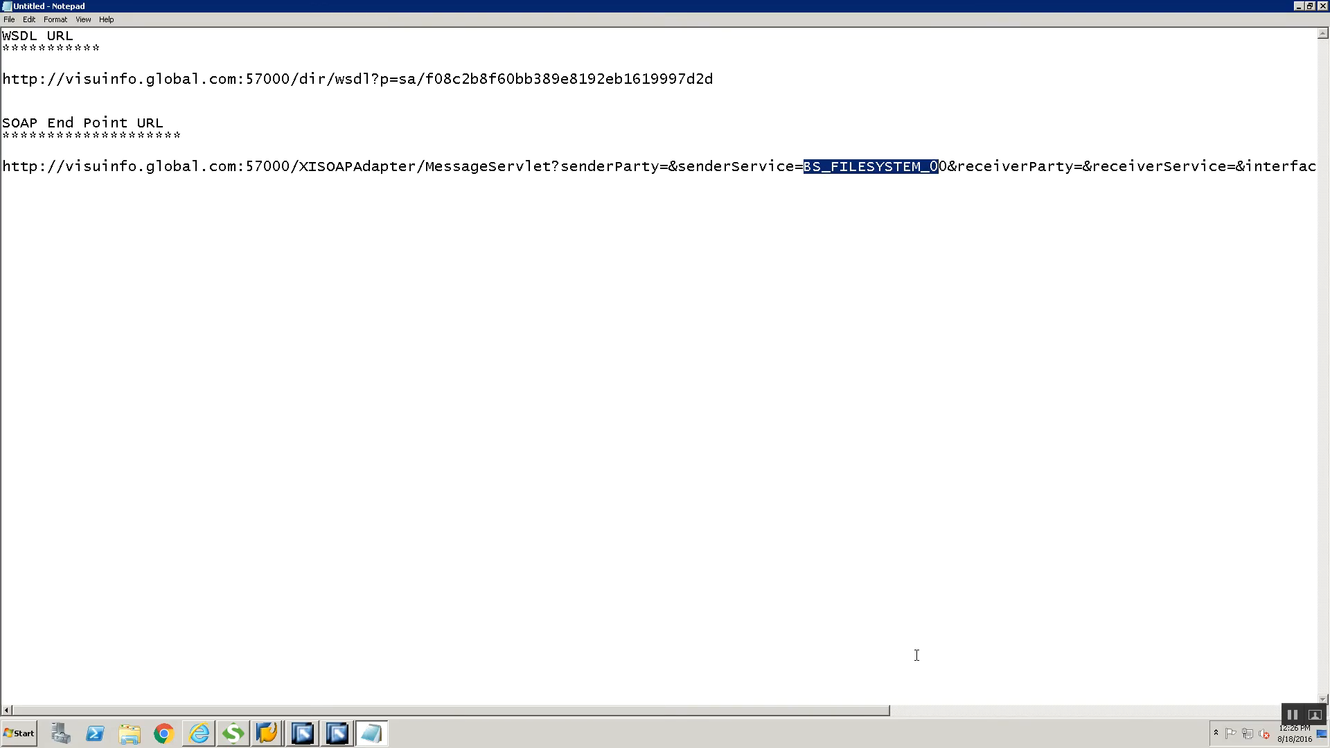
- Compare the receiver and interface parameters of the end point URL with the Receiver and Interface fields of the sender agreement
drag(853, 713, 911, 710)
key(alt+Tab)
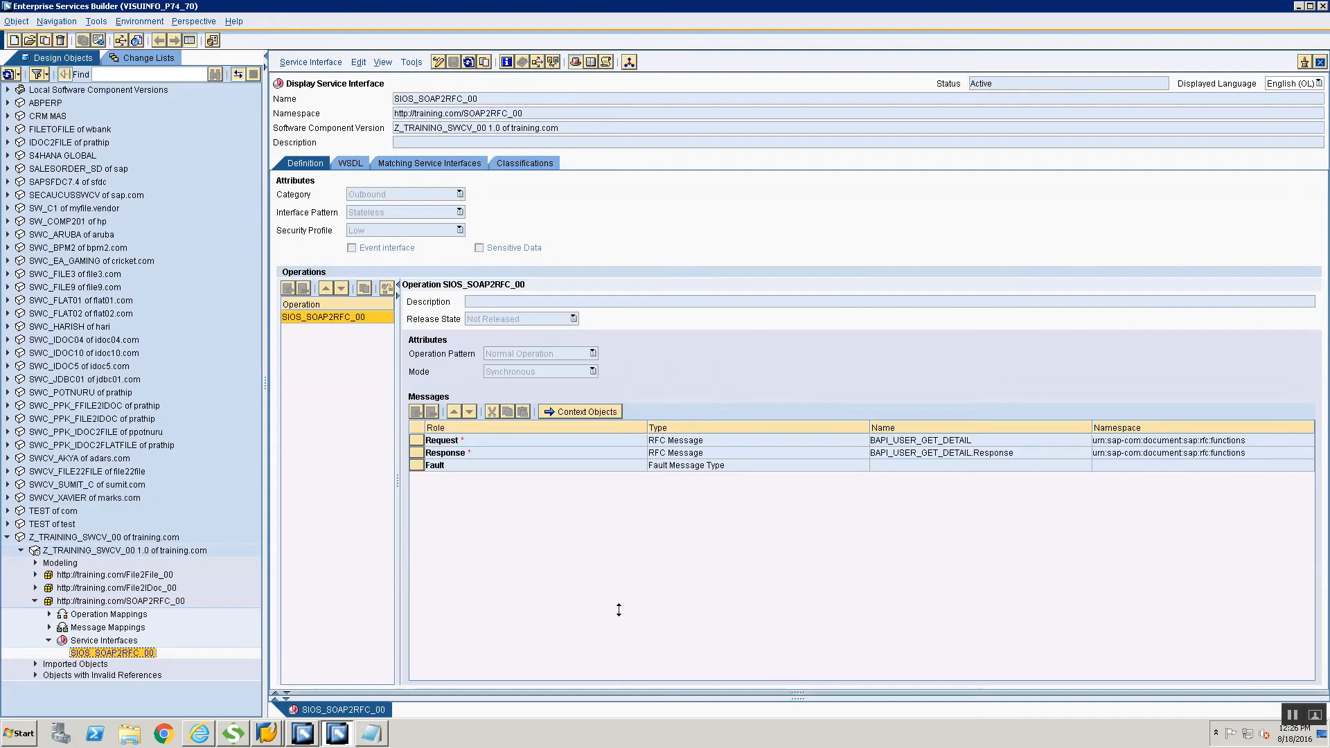
key(alt+Tab)
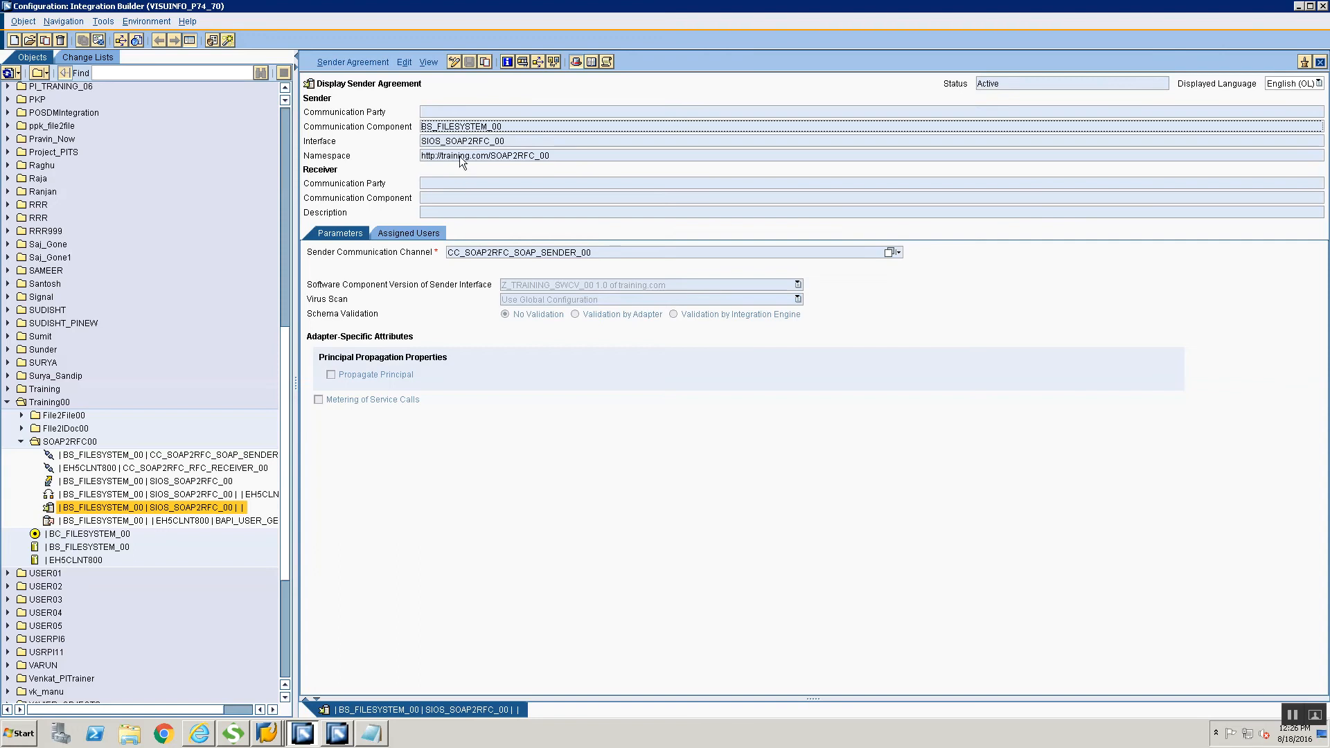
key(alt+Tab)
key(alt+Tab)
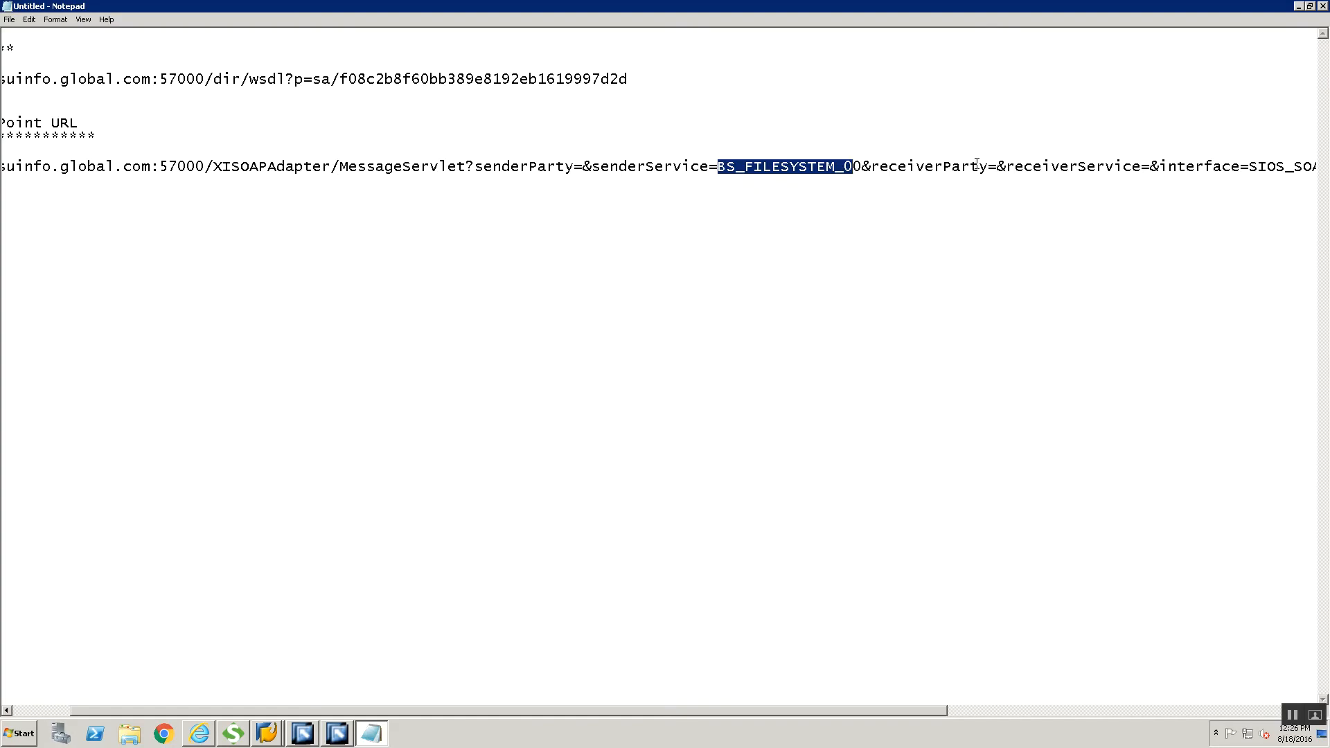
drag(891, 710, 1006, 721)
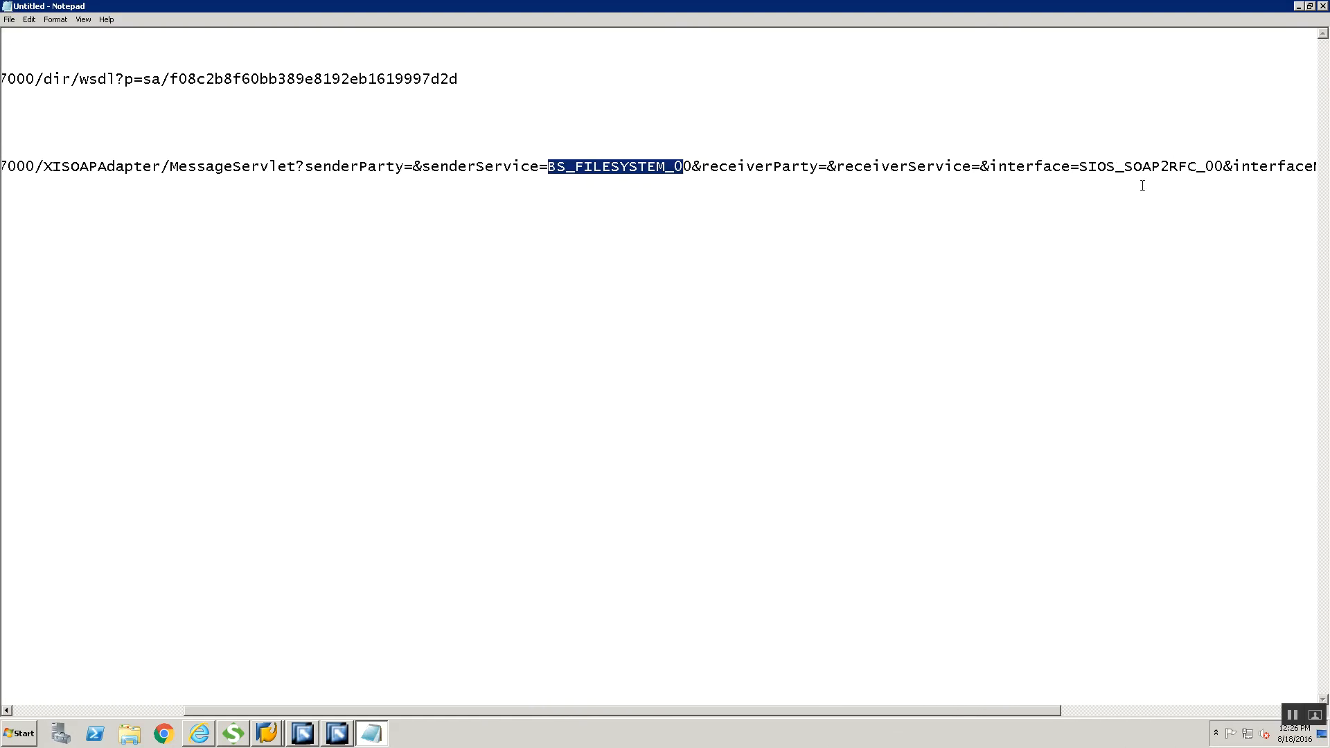
key(alt+Tab)
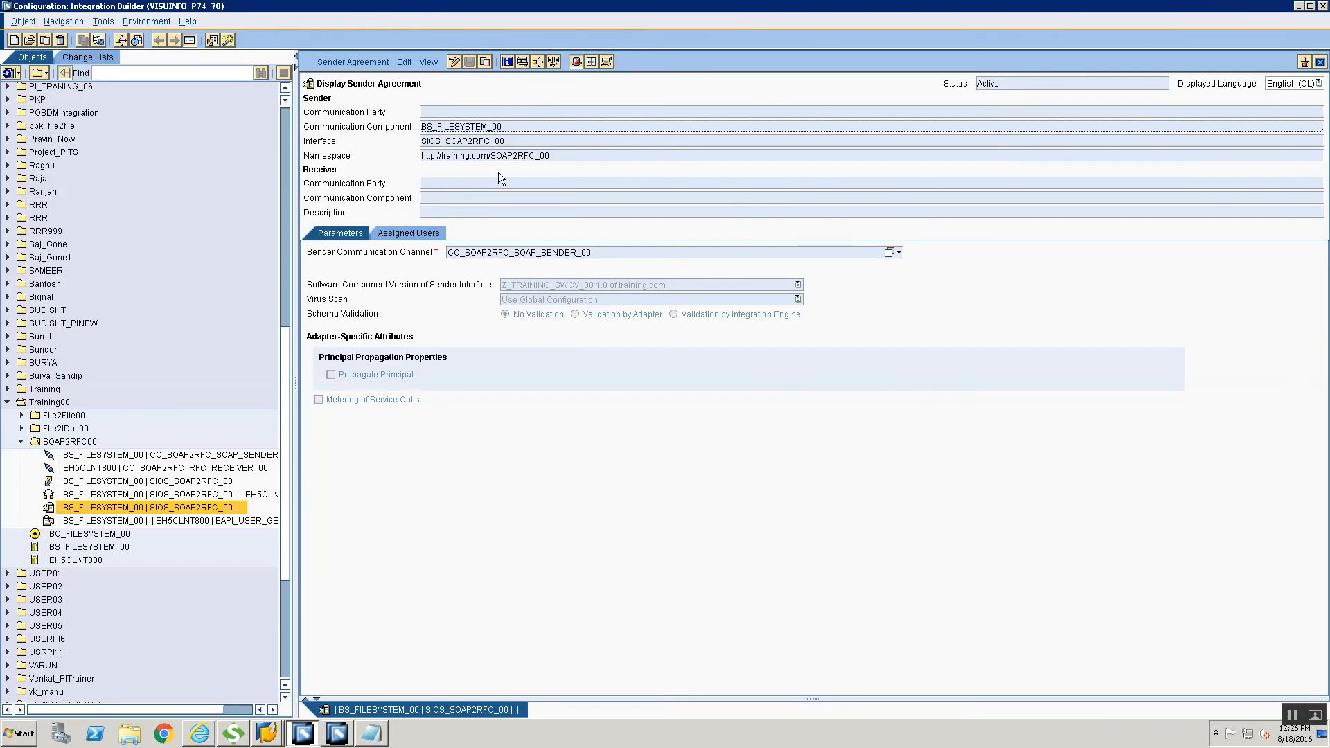
click(521, 143)
key(alt+Tab)
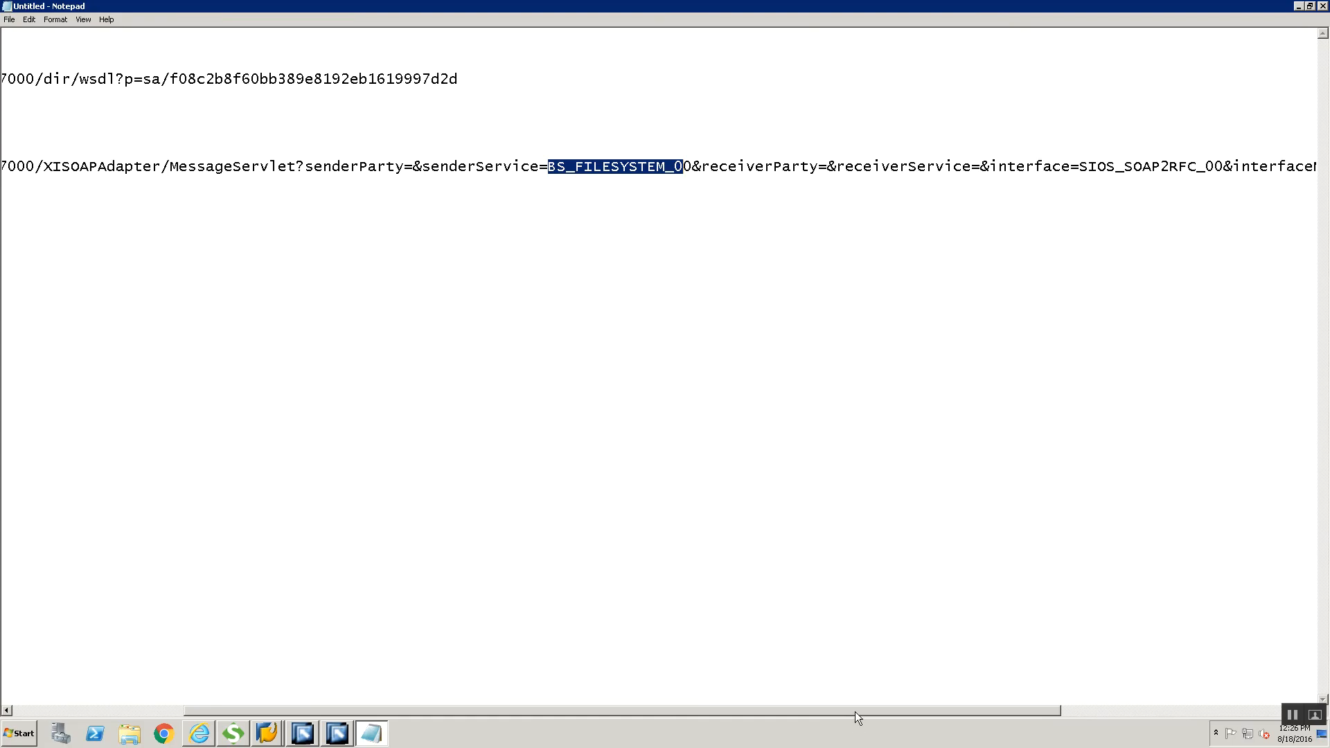
- Compare the interfaceNamespace parameter of the end point URL with the sender agreement's Namespace field, returning to SoapUI
drag(854, 712, 1116, 713)
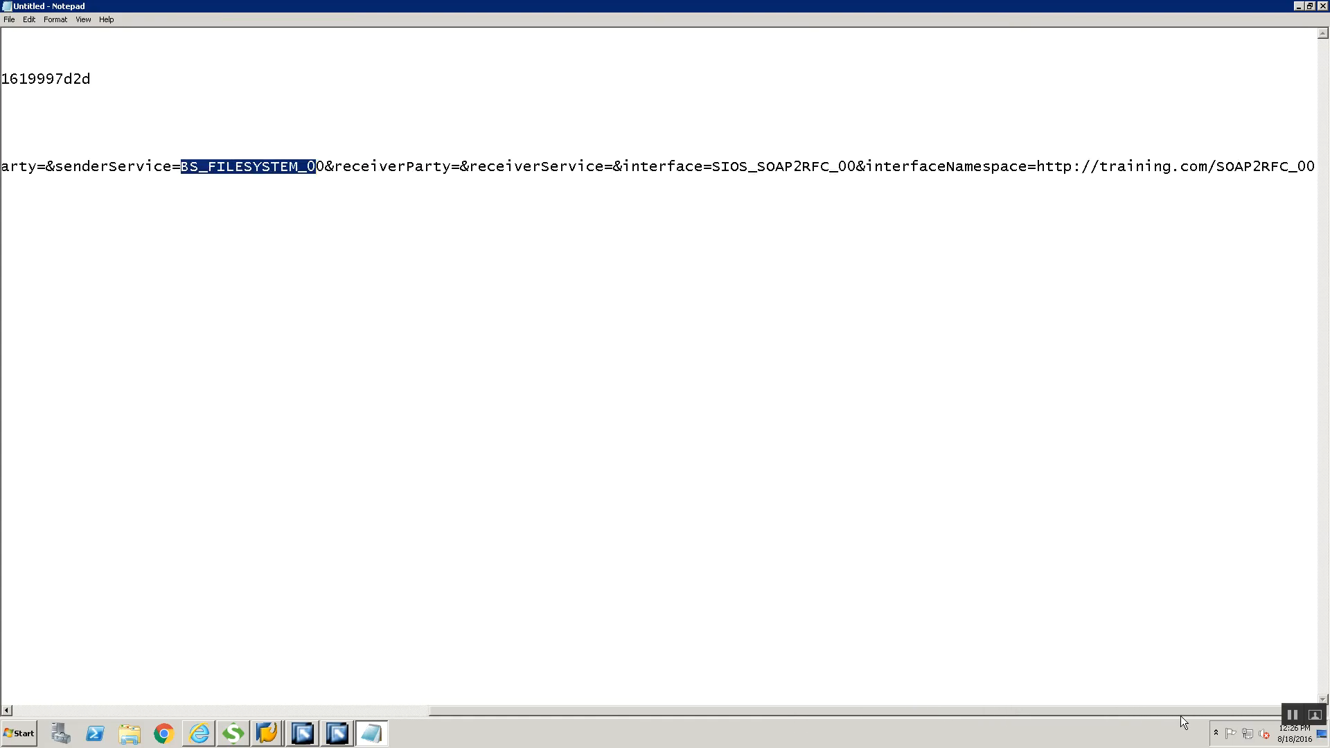
key(alt+Tab)
key(alt+Tab)
key(alt+Tab)
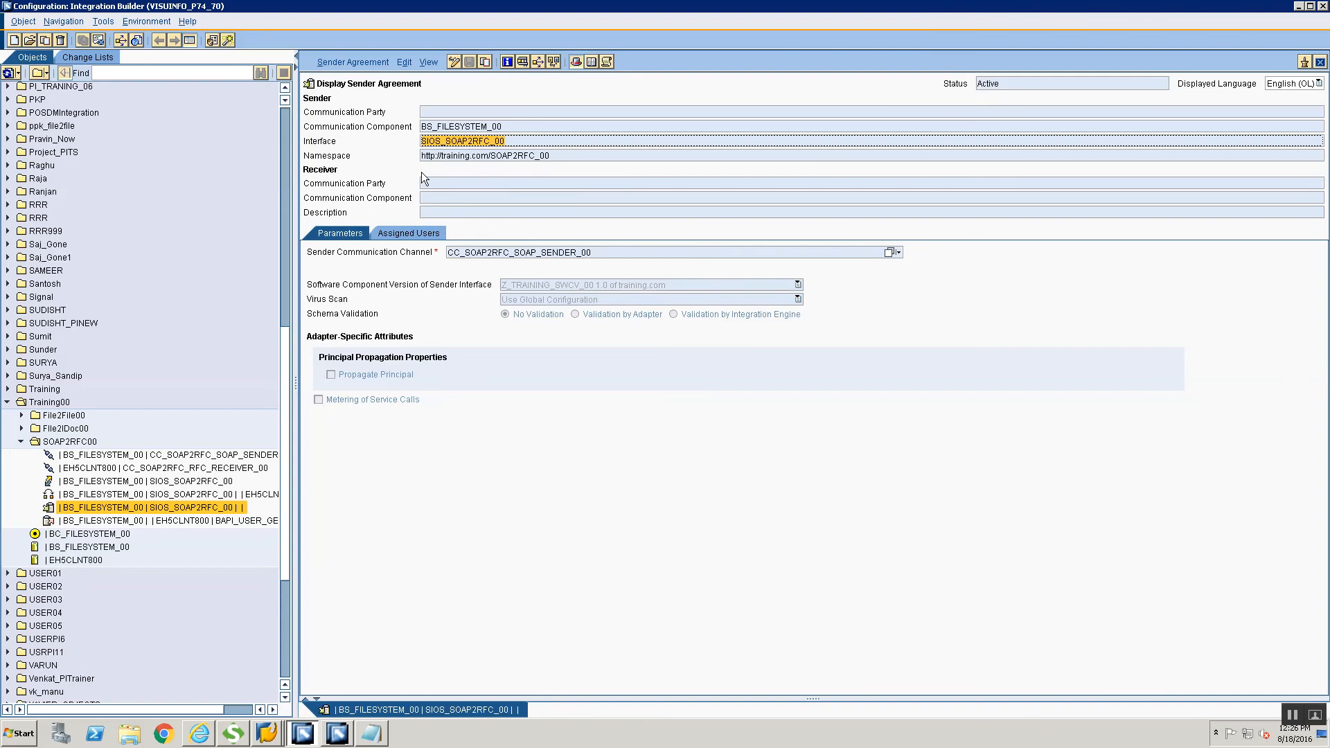
key(alt+Tab)
key(alt+Tab)
key(alt+Tab)
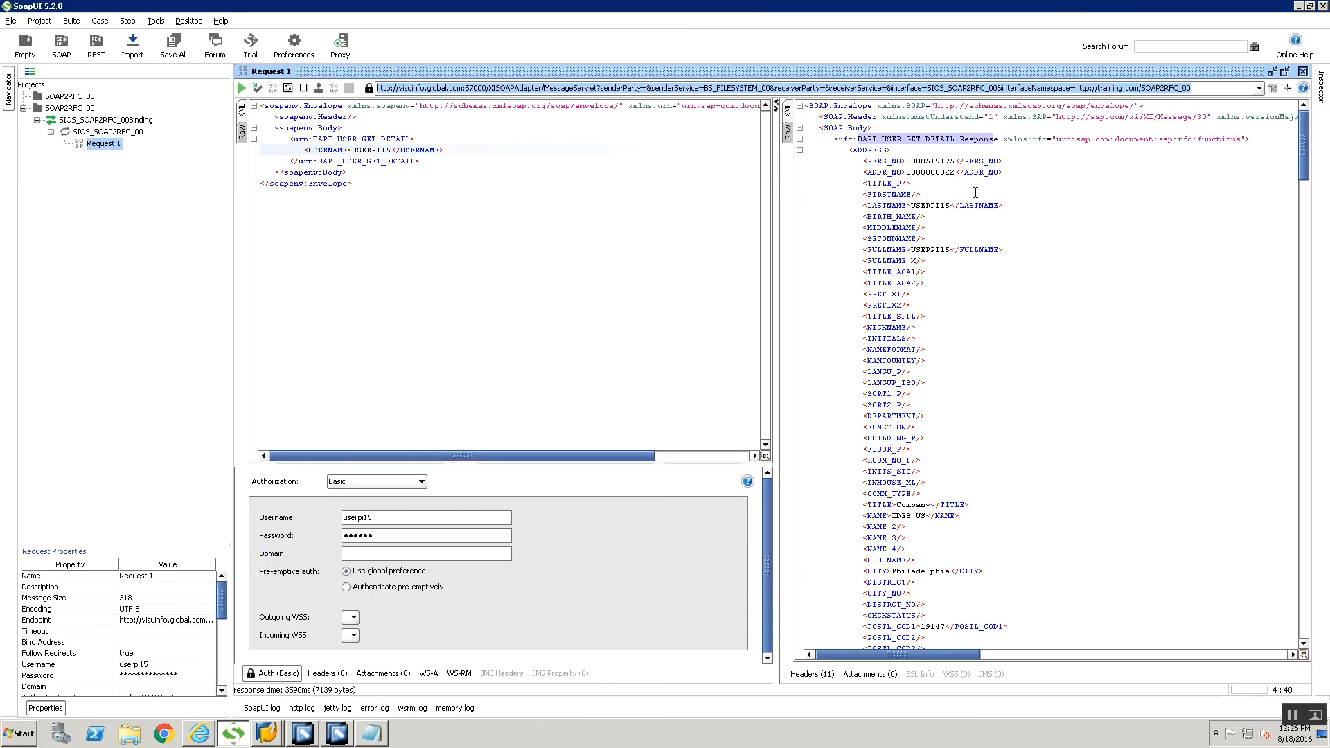
- Switch to SAP GUI, start transaction sxmb_moni and run Monitor for Processed XML Messages with the default selection
click(267, 736)
click(282, 706)
text(s)
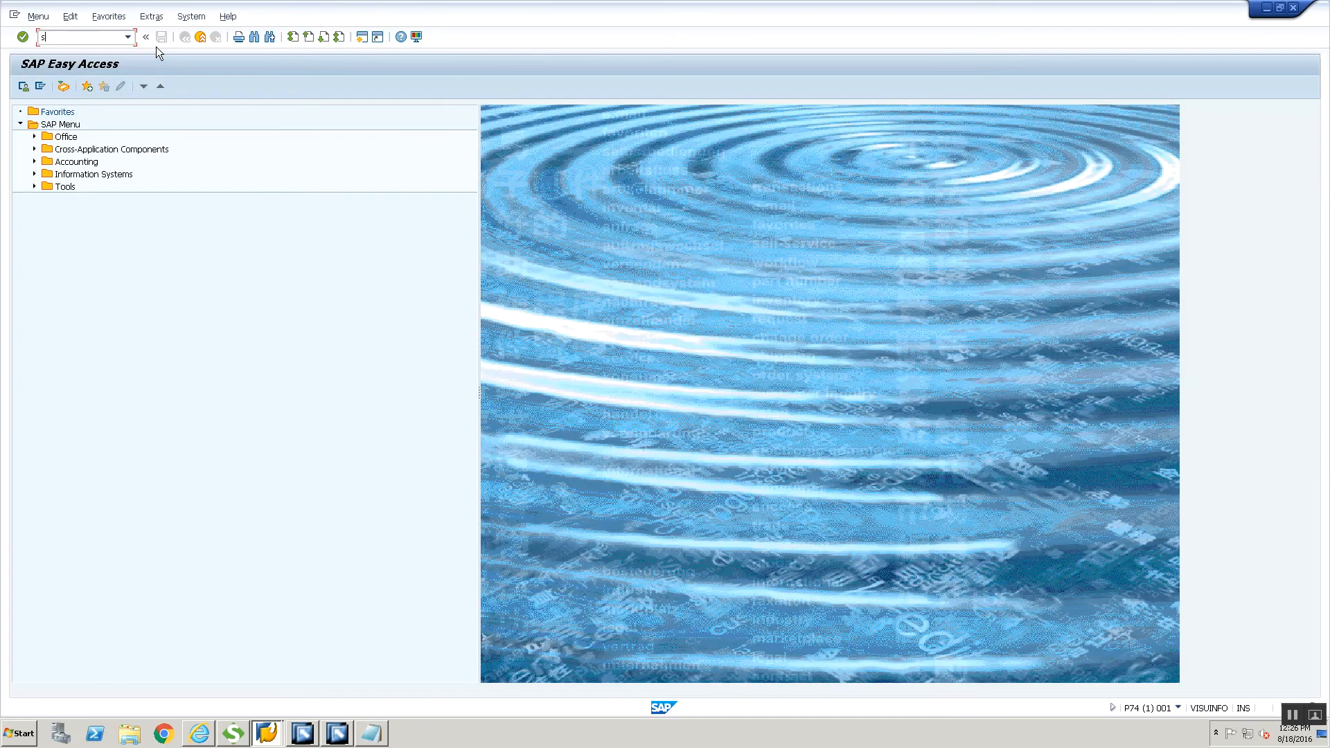
text(xmb_moni)
key(Return)
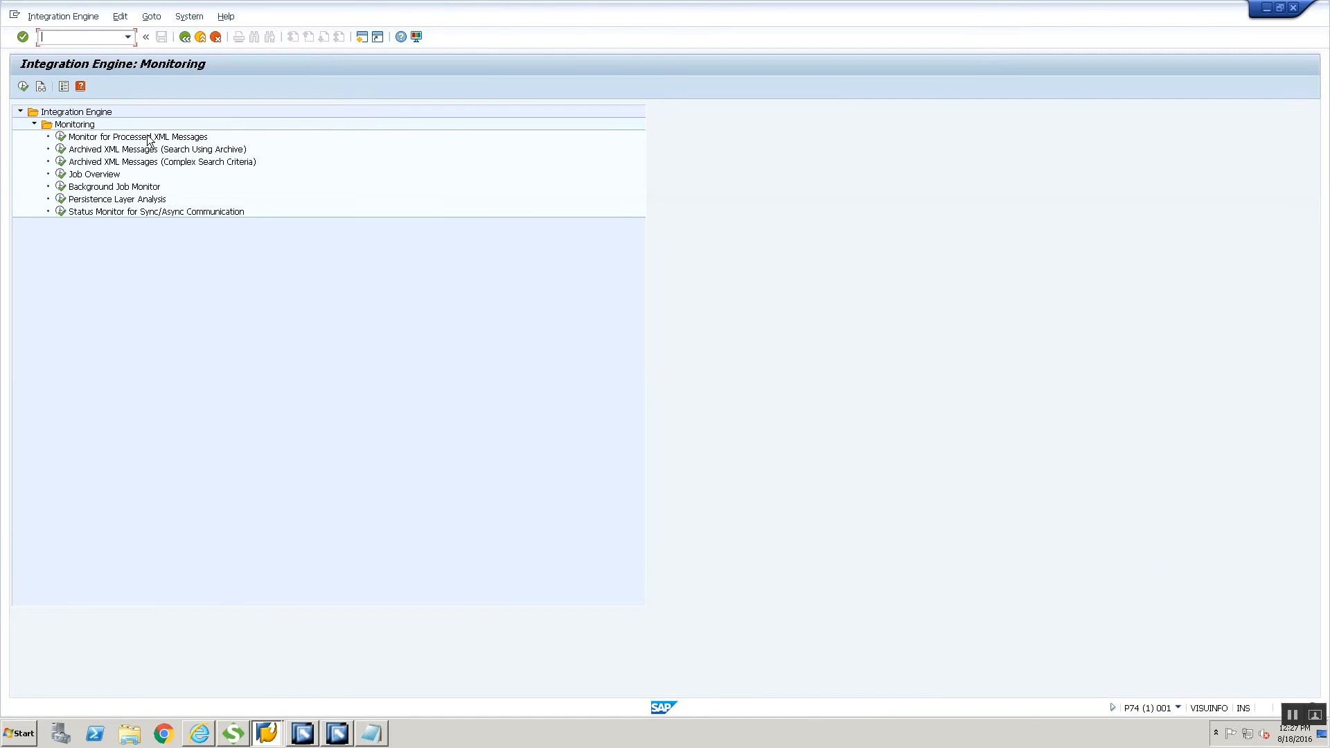
double_click(148, 137)
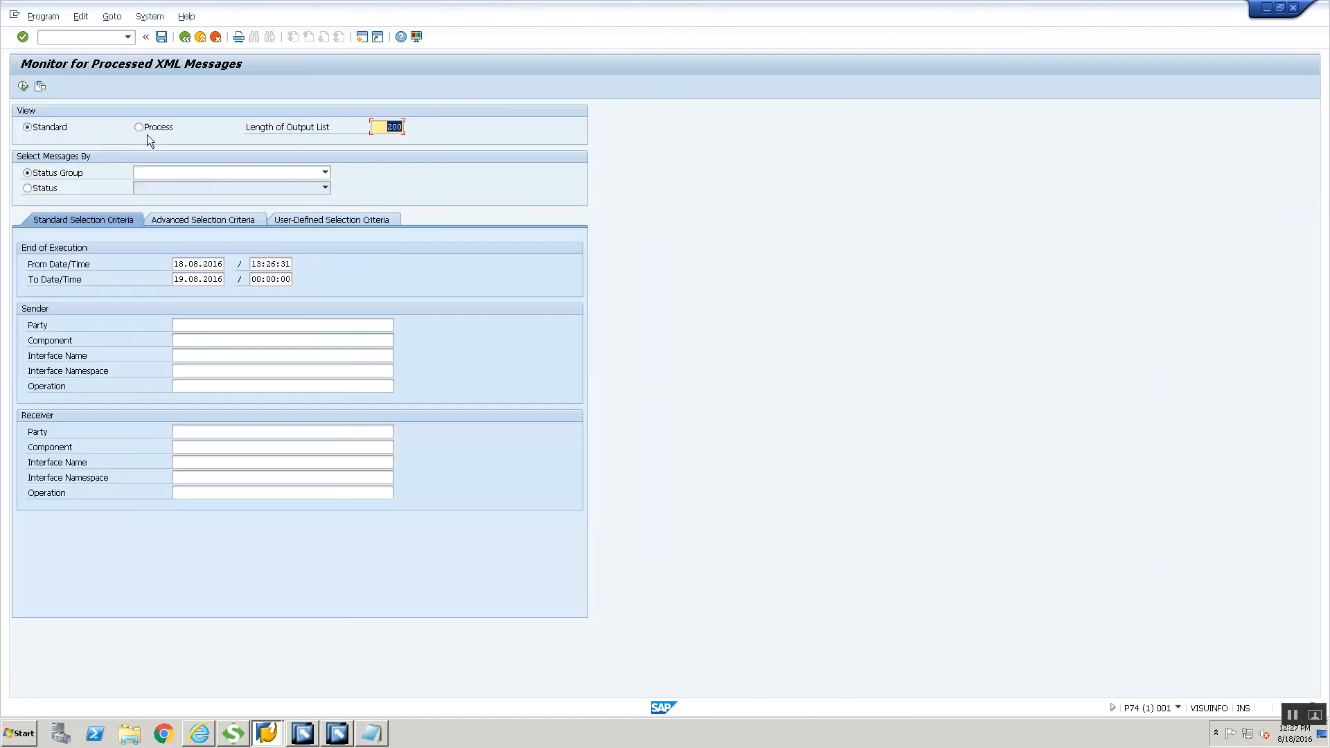
click(22, 87)
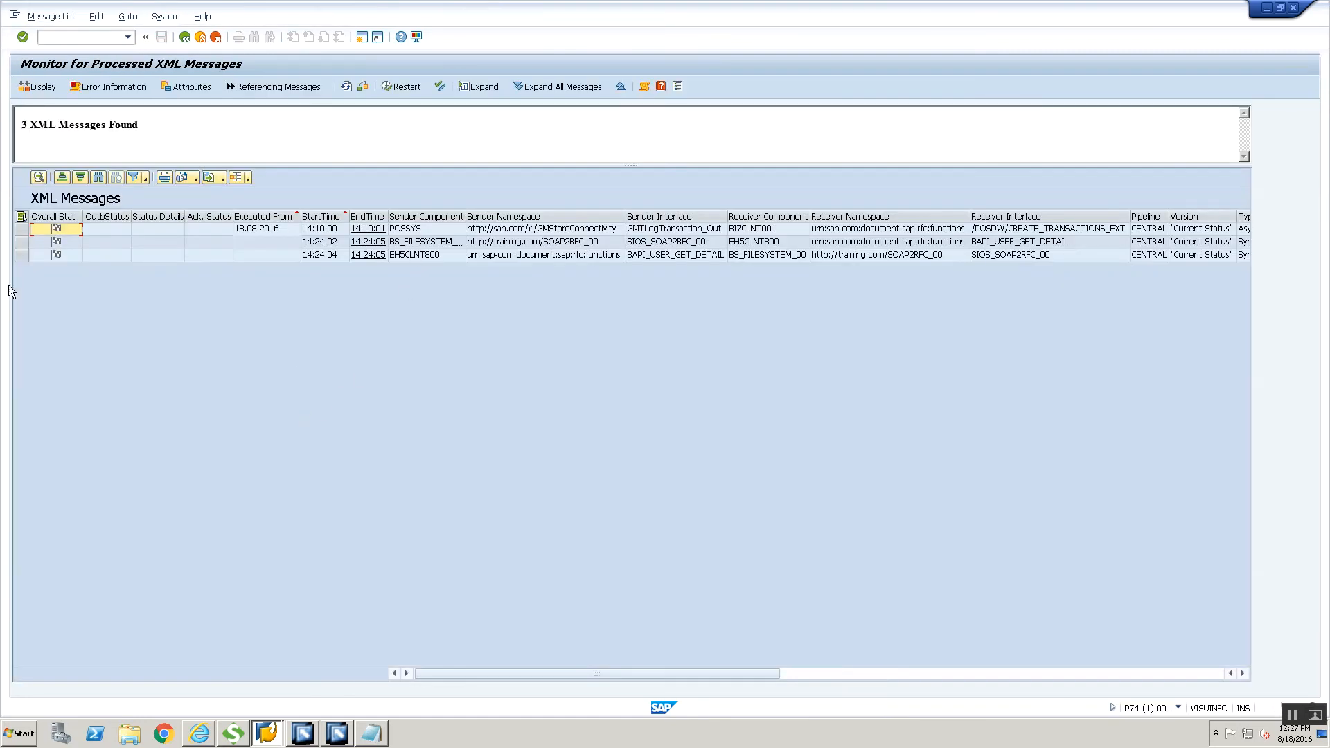
- Examine the sender and receiver components, namespaces and interfaces of the SOAP2RFC request message from BS_FILESYSTEM_00
click(22, 242)
ctrl+click(21, 256)
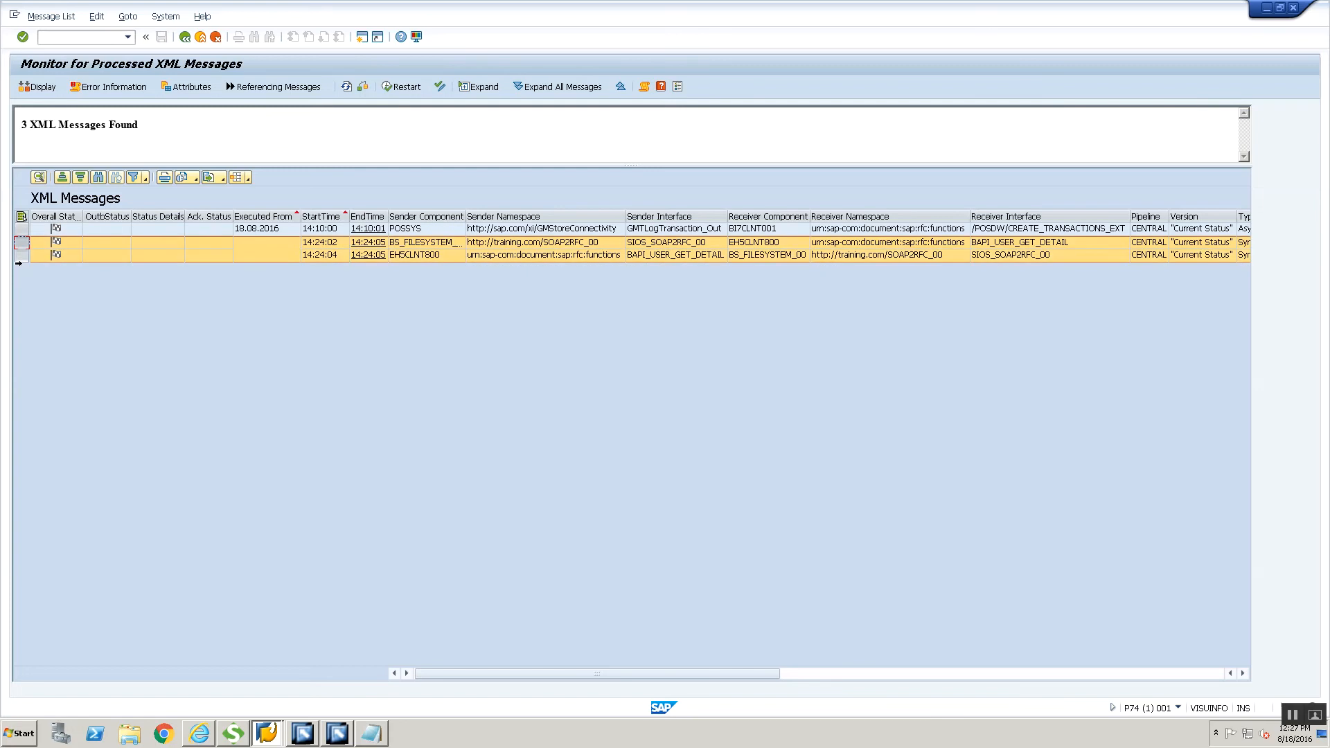
click(429, 243)
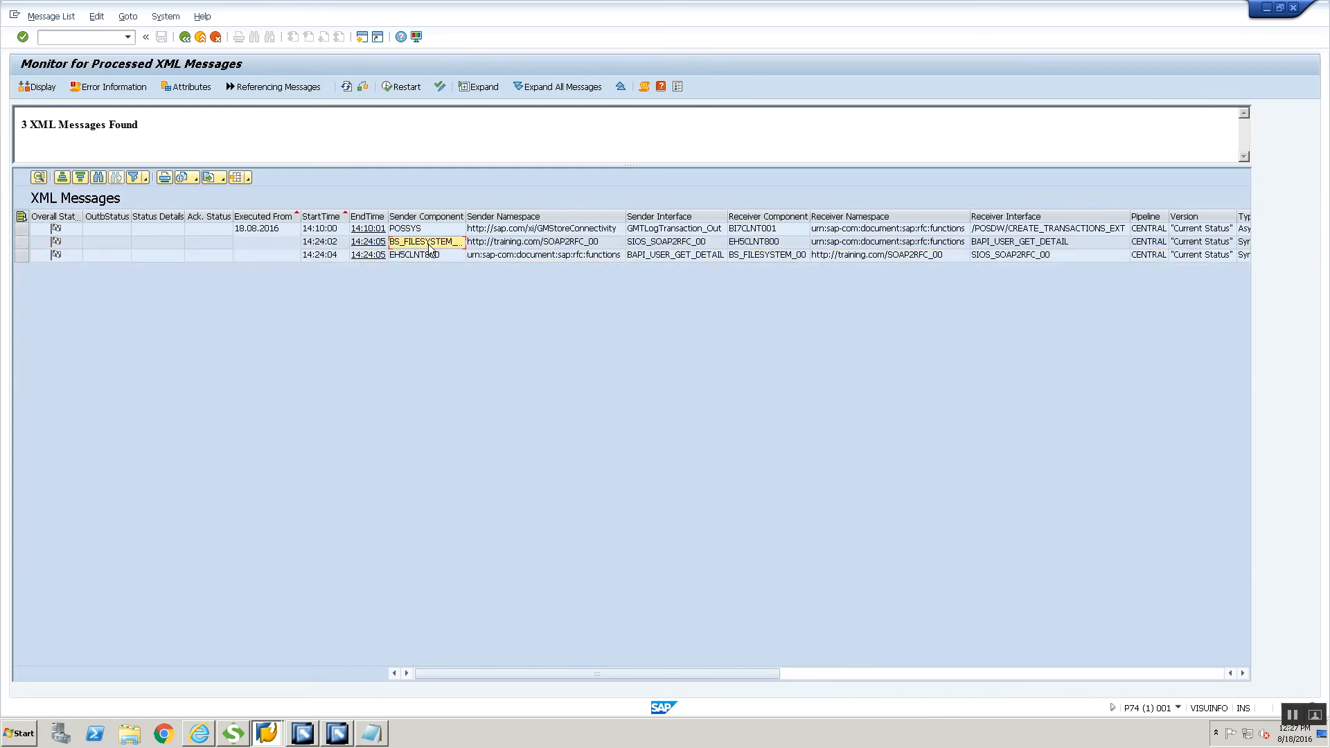
click(430, 255)
click(426, 243)
click(523, 246)
key(Right)
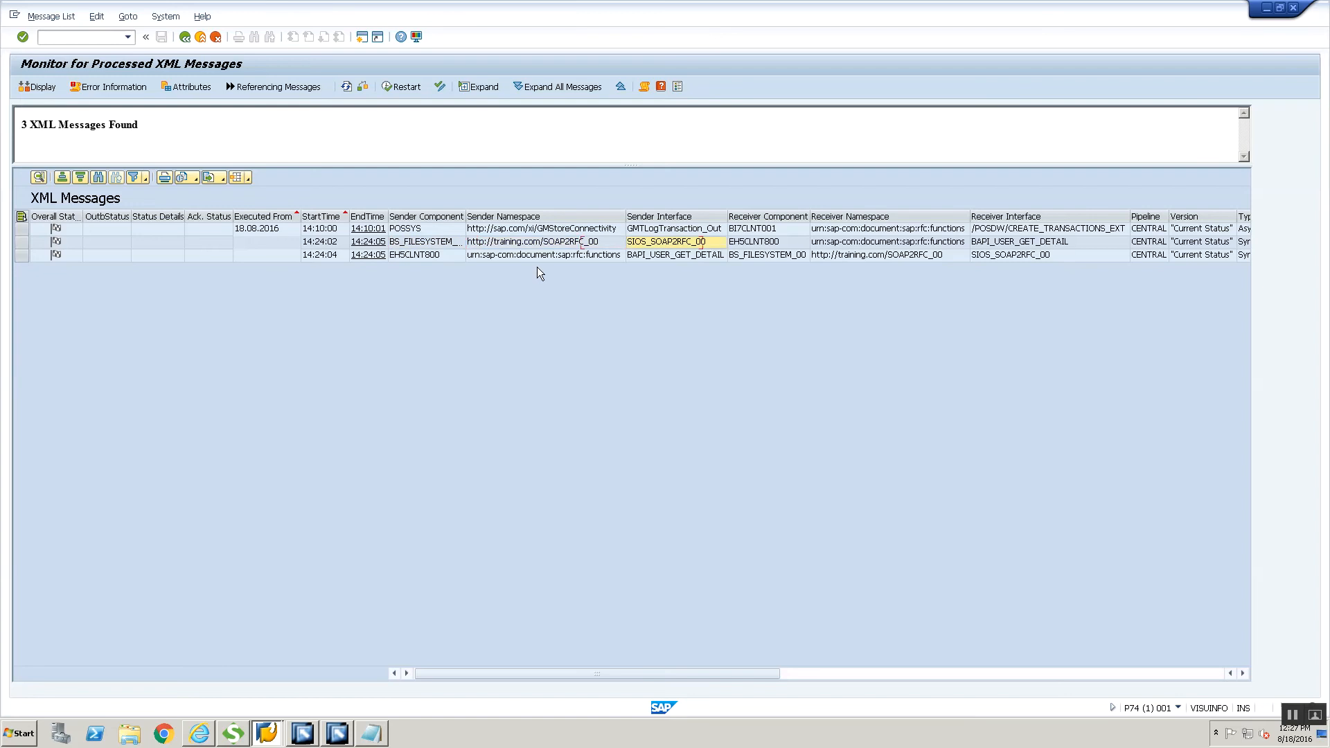
key(Right)
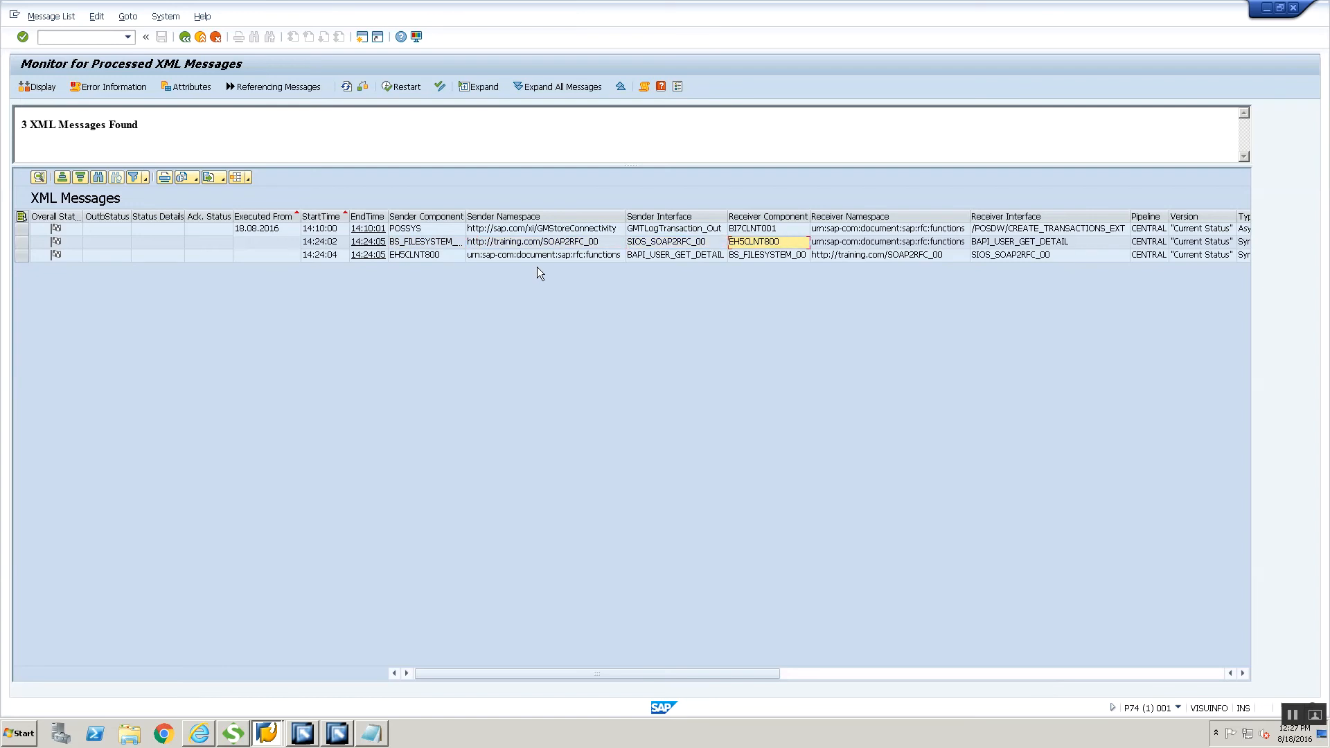
key(Right)
key(Right)
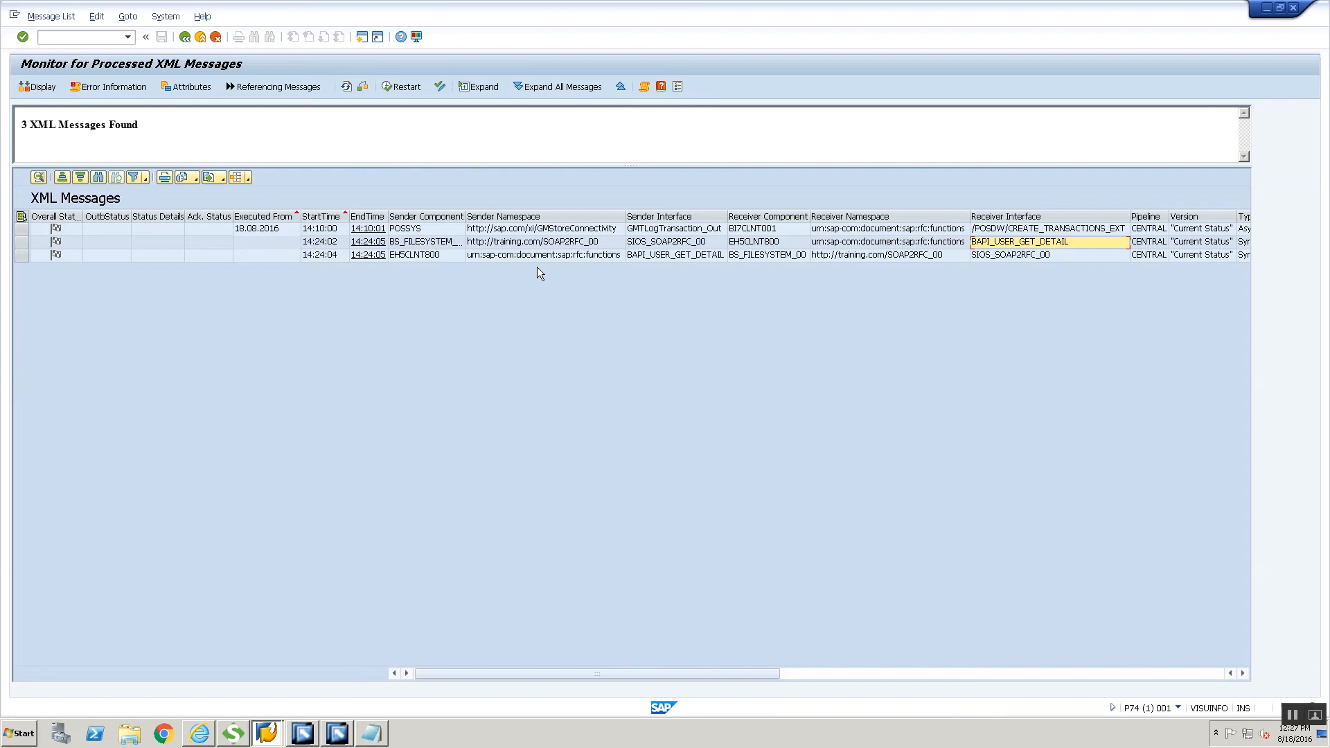
key(Left)
key(Right)
- Examine the response message's sender and receiver columns, widening the Sender Interface column
click(448, 256)
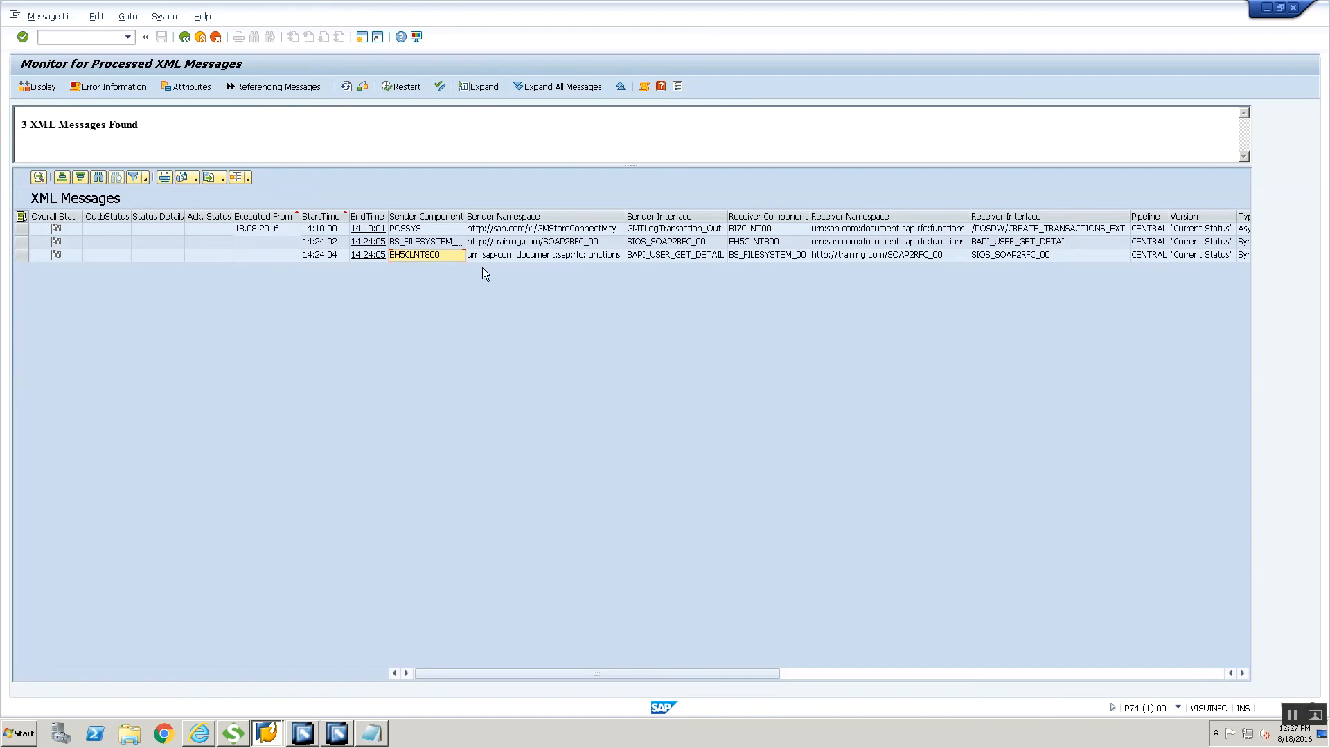
key(Right)
key(Right)
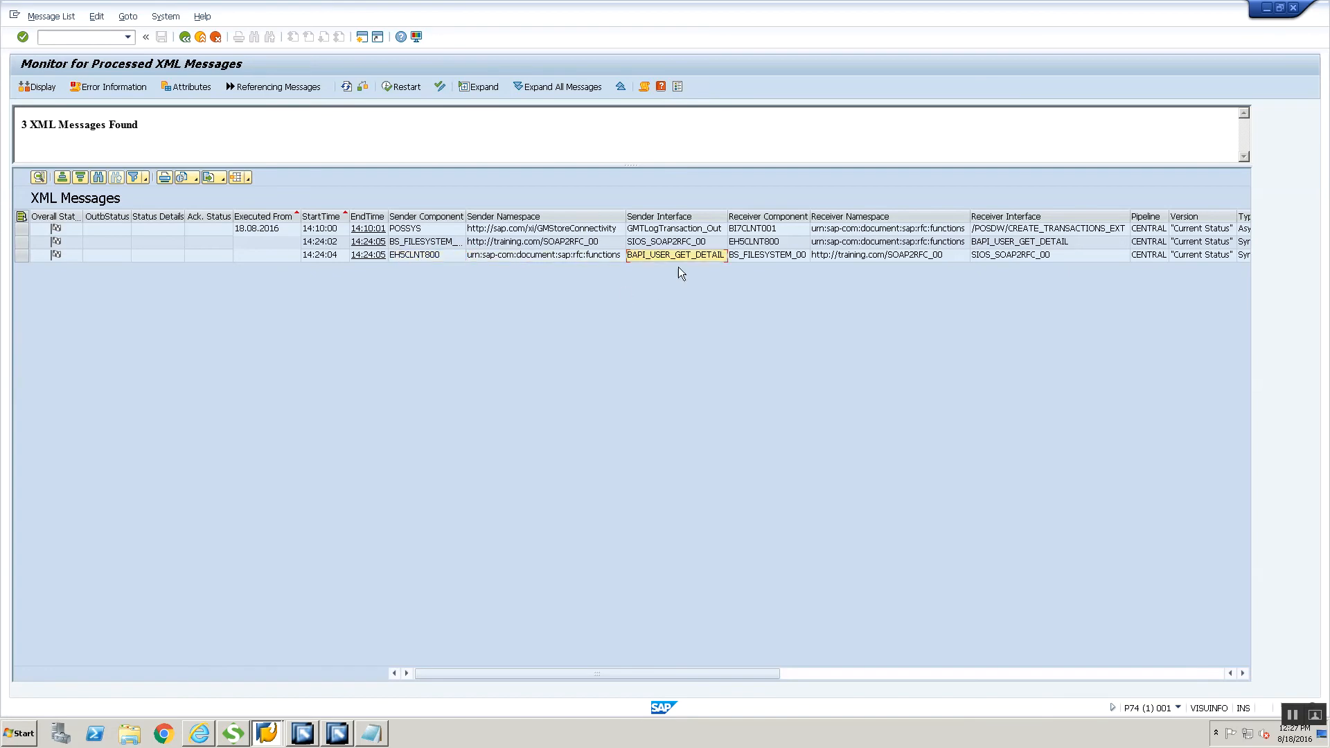
drag(727, 216, 819, 217)
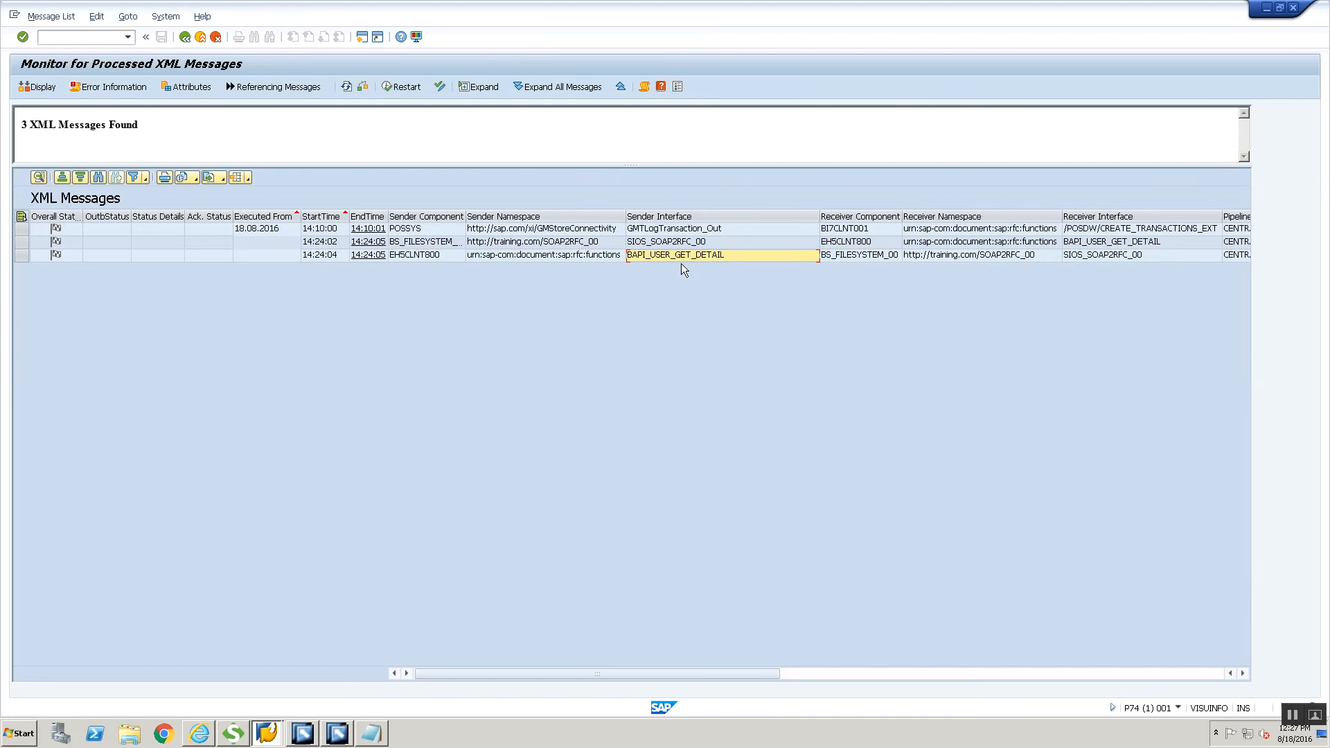
key(Right)
key(Right)
key(Right)
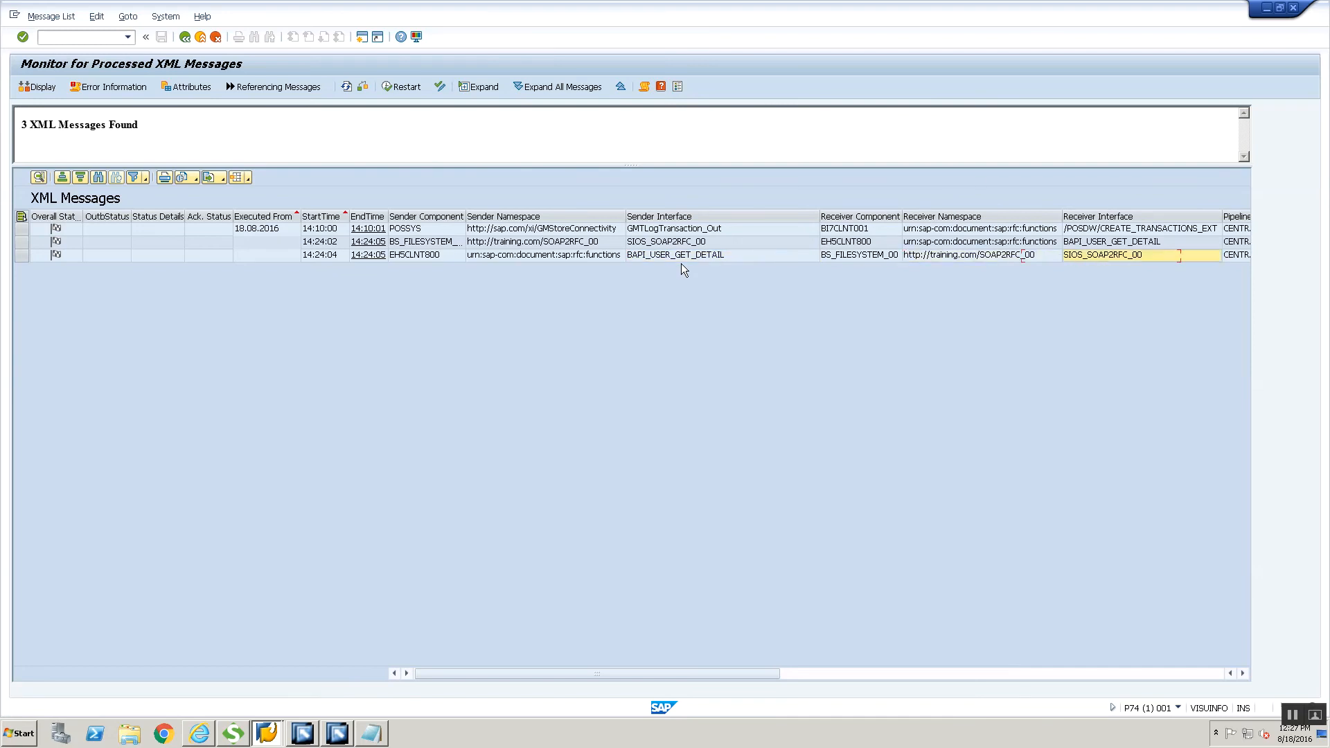
- Compare the Original Message ID and Request Message ID columns of the request and response messages
key(Right)
key(Right)
key(Right)
key(Right)
key(Right)
key(Right)
key(Right)
key(Right)
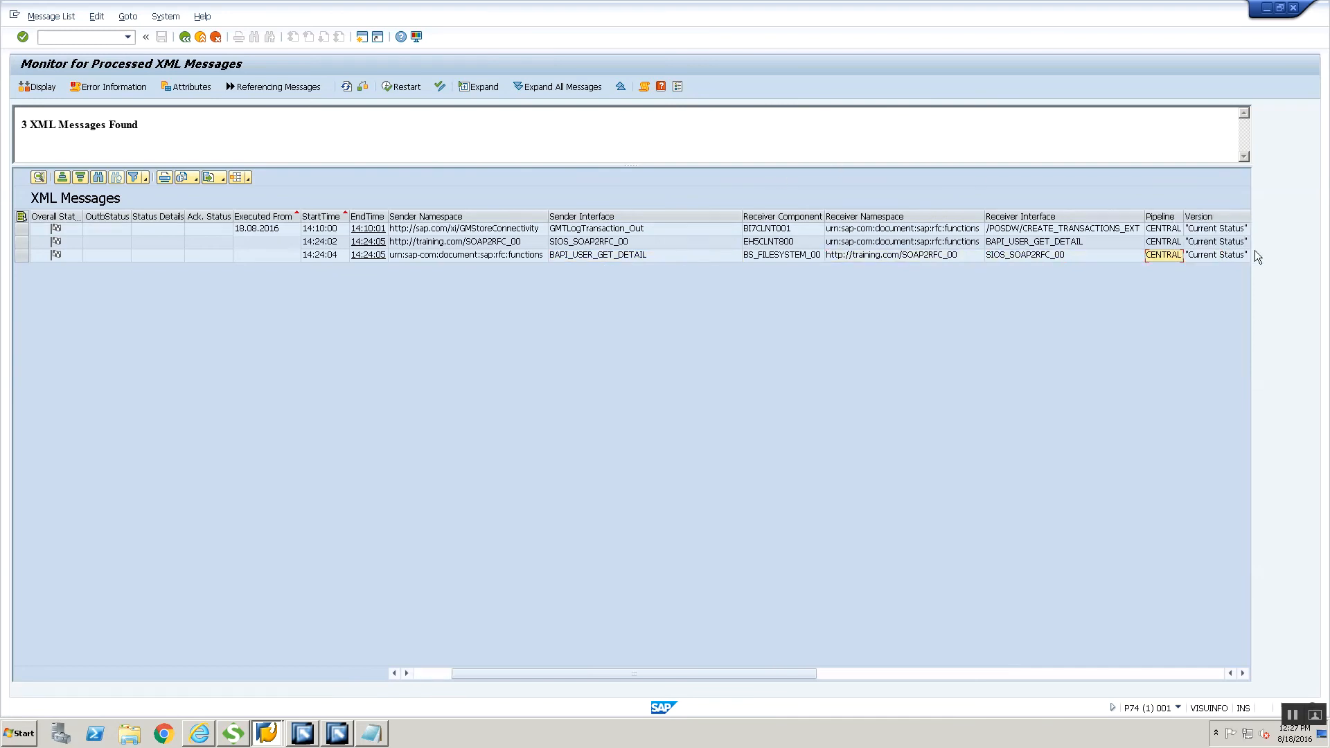
key(Right)
key(Right)
key(Right)
key(Right)
key(Right)
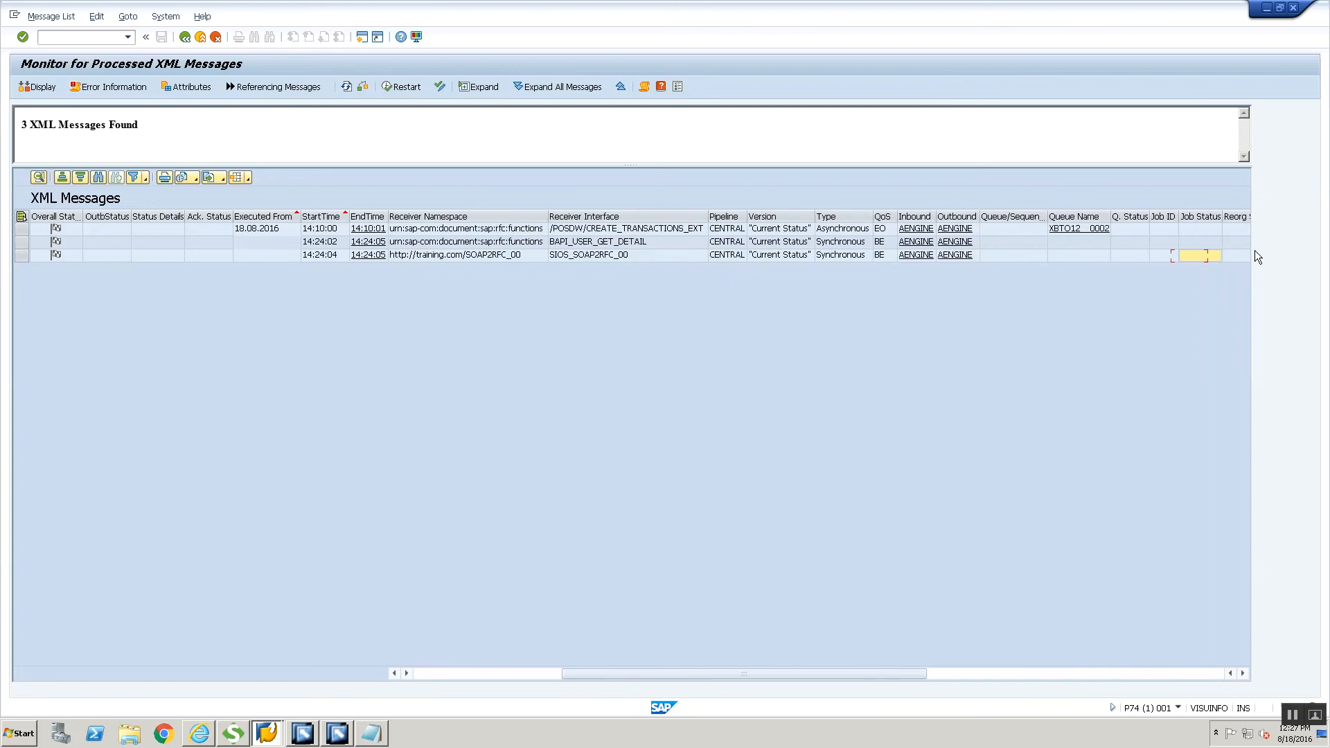
key(Up)
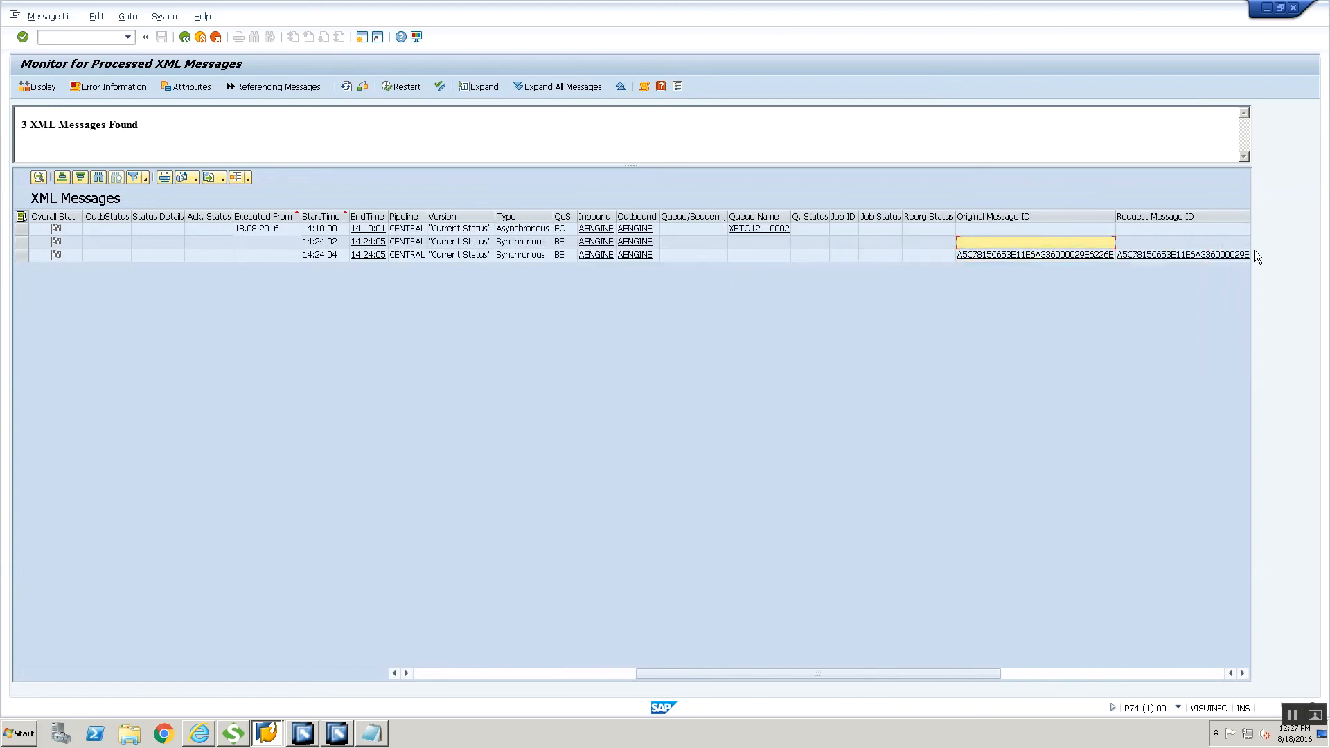
key(Left)
key(Right)
key(Down)
key(Right)
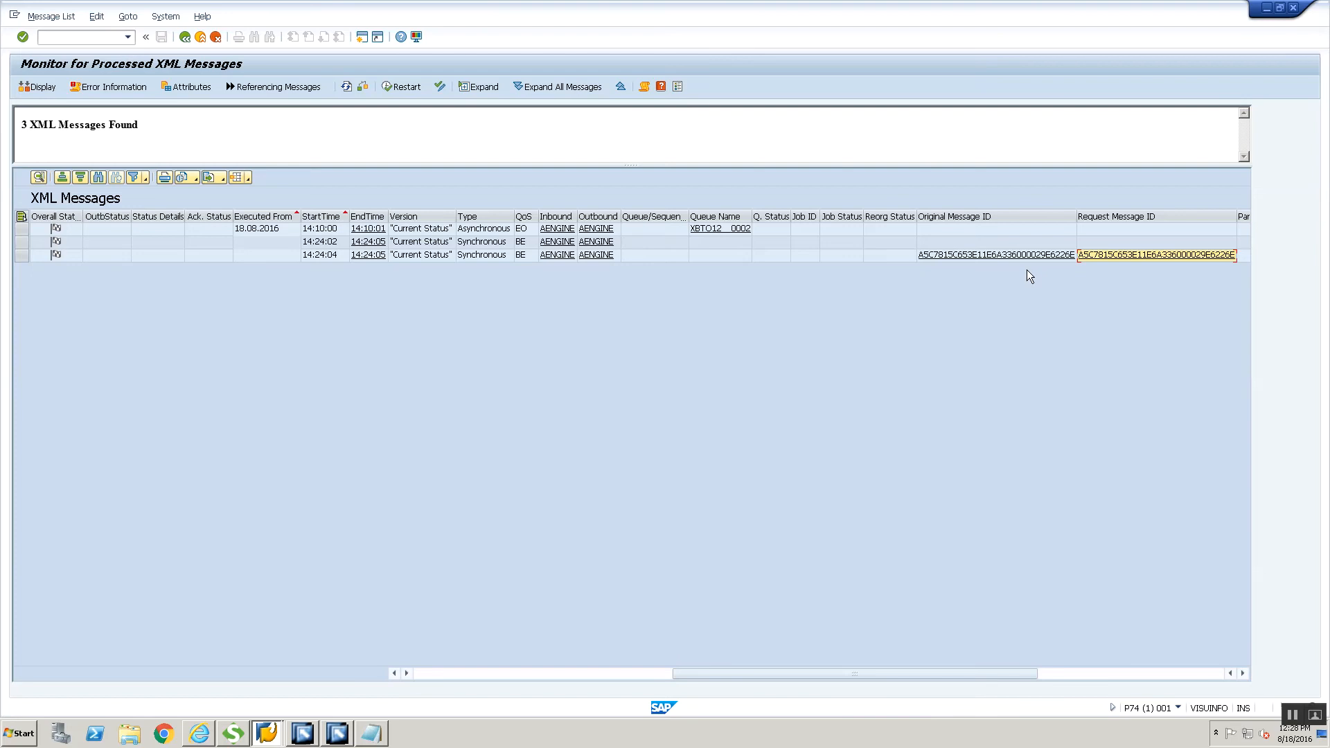
- Open the response message sent by EH5CLNT800 and read through its BAPI_USER_GET_DETAIL.Response payload
key(Left)
key(Left)
key(Left)
key(Left)
key(Left)
key(Left)
key(Left)
key(Left)
key(Left)
key(Left)
key(Left)
key(Left)
key(Left)
key(Left)
key(Left)
key(Left)
key(Left)
key(Left)
key(Left)
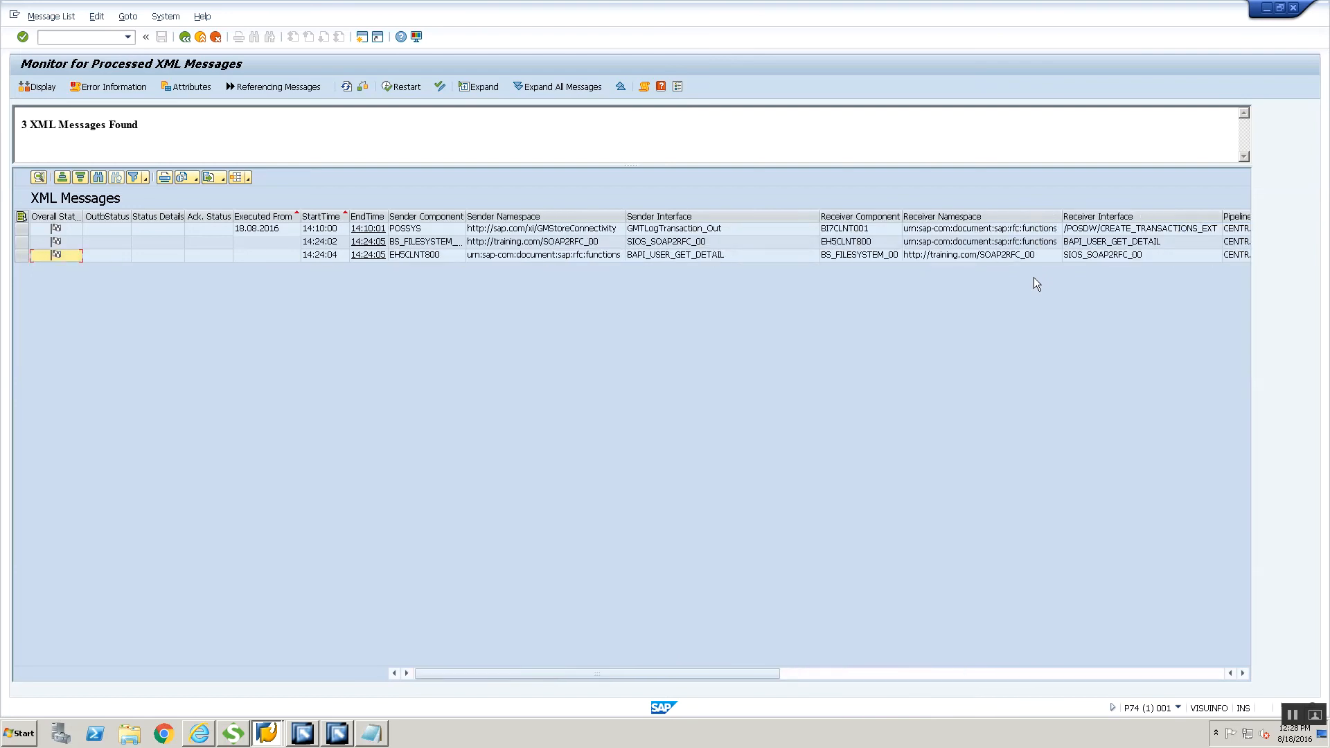
click(421, 243)
double_click(424, 256)
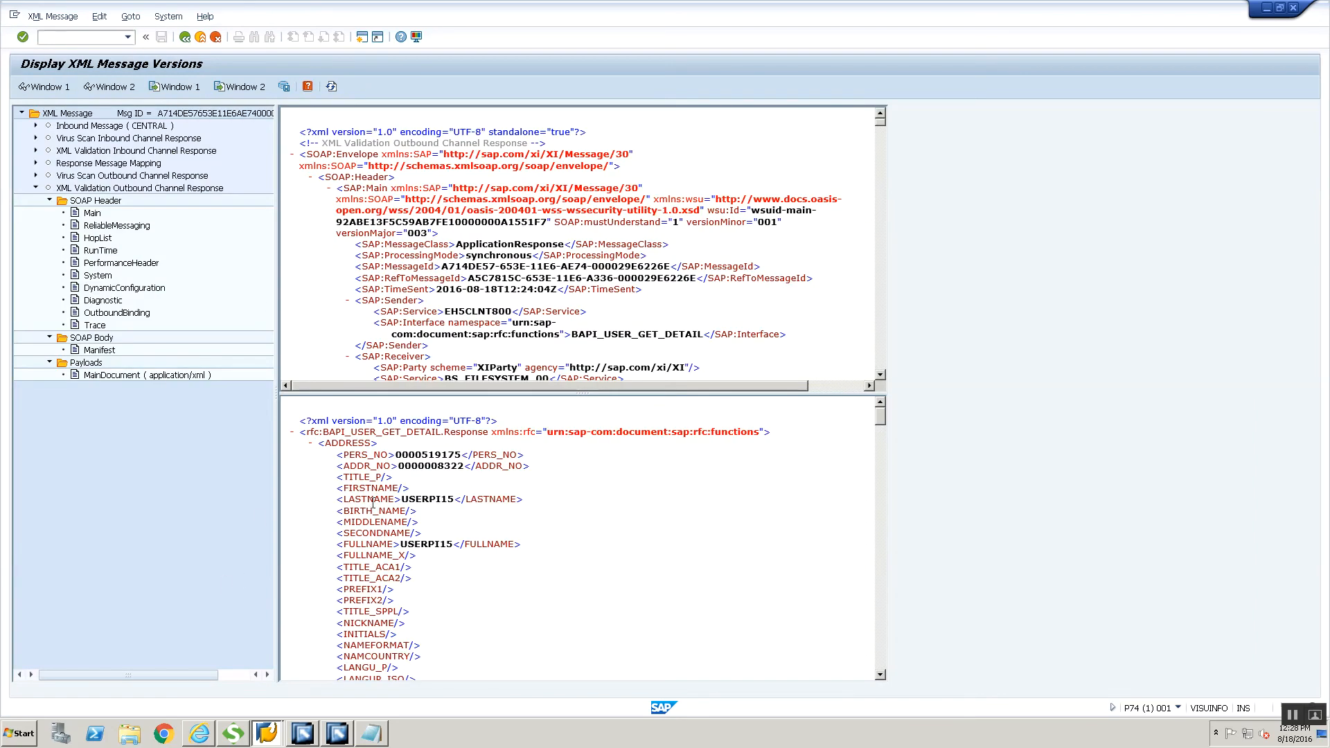
scroll(374, 516, down, 15)
scroll(374, 530, down, 3)
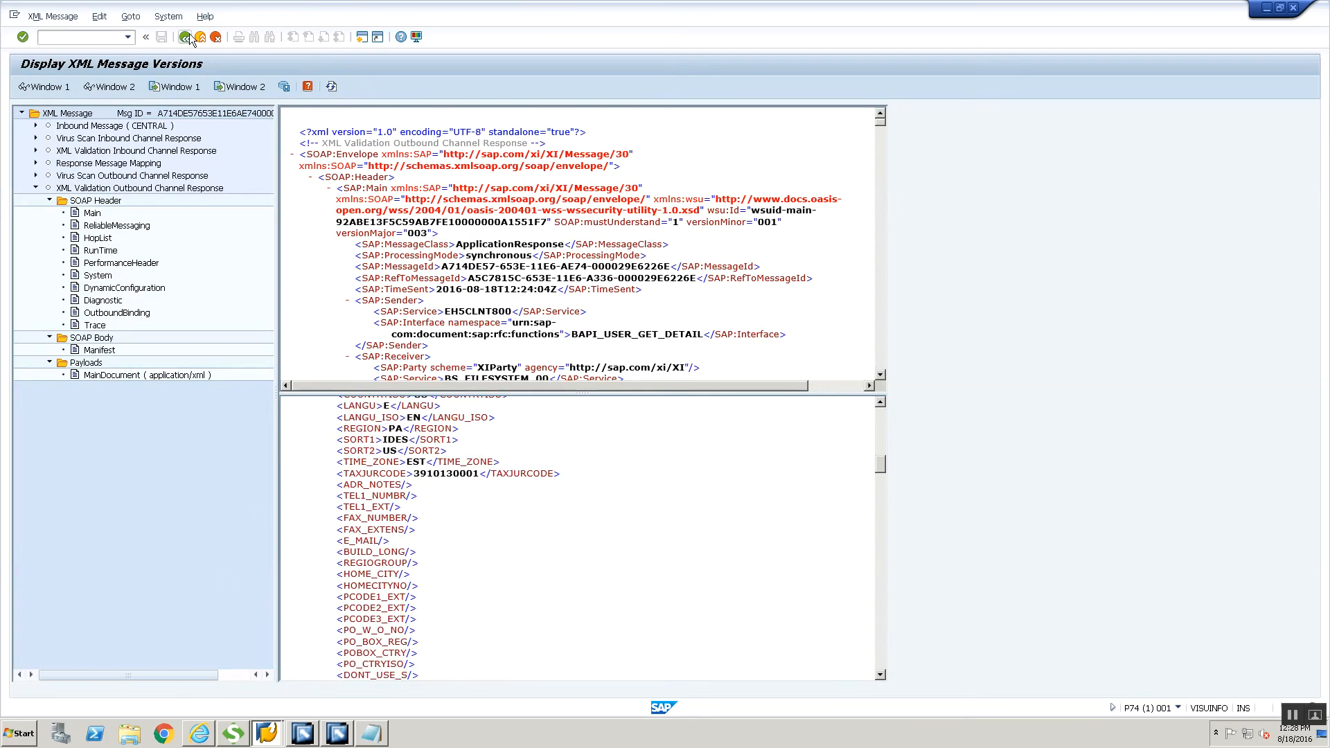
- Open the request message from BS_FILESYSTEM_00 and display the MainDocument payload of its Technical Routing stage
click(184, 37)
click(414, 242)
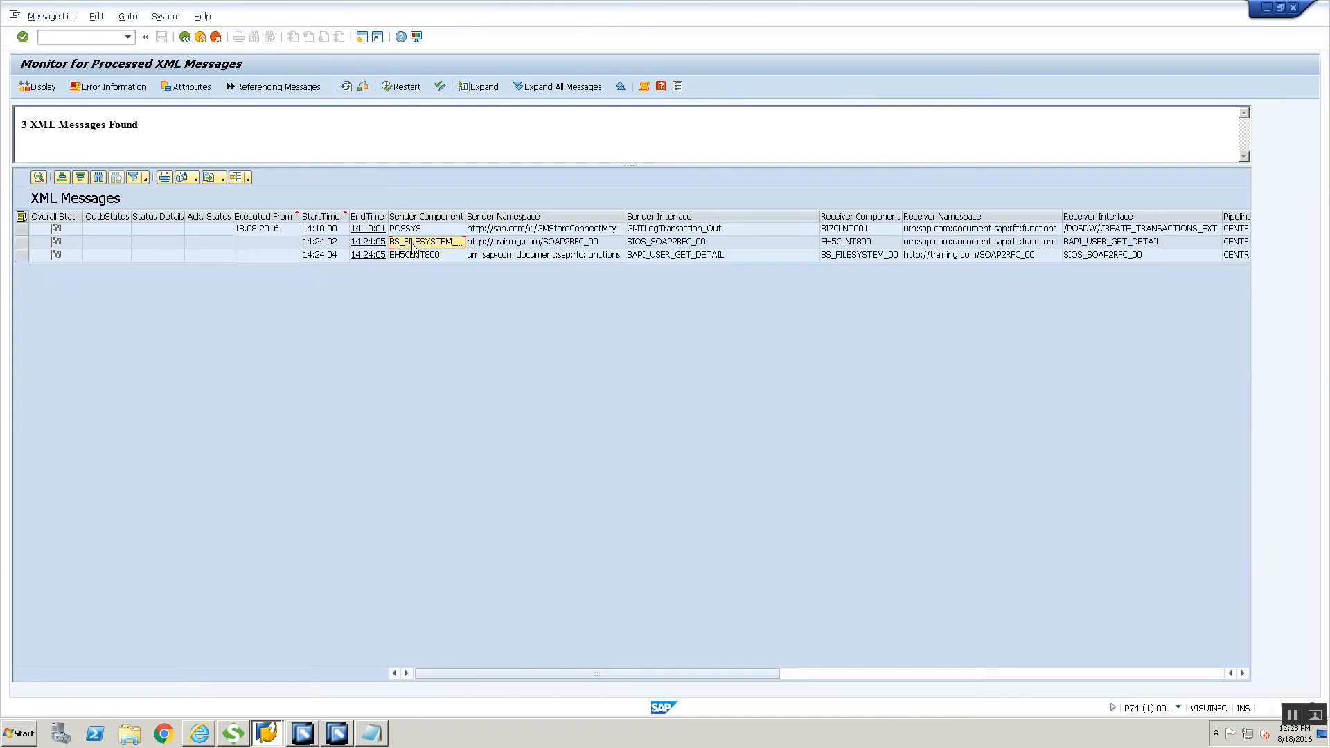
double_click(414, 243)
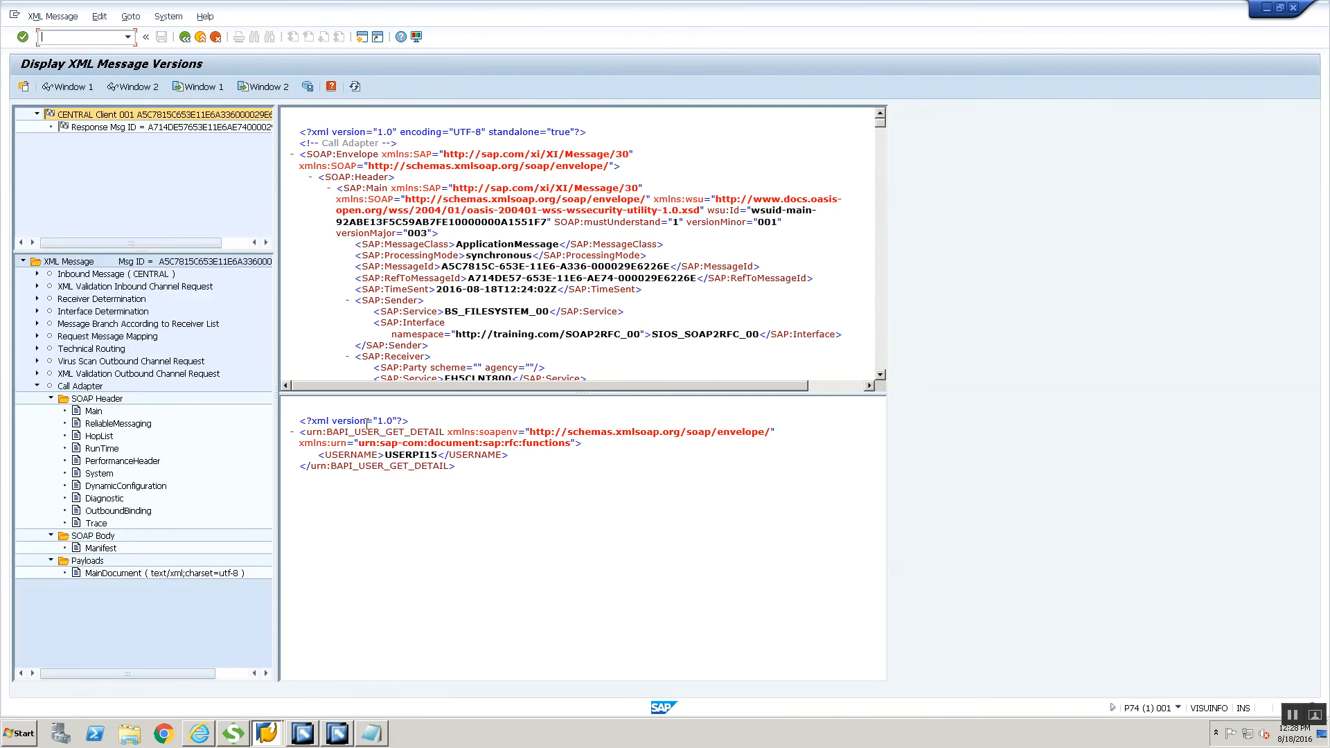
click(37, 349)
click(50, 385)
click(129, 399)
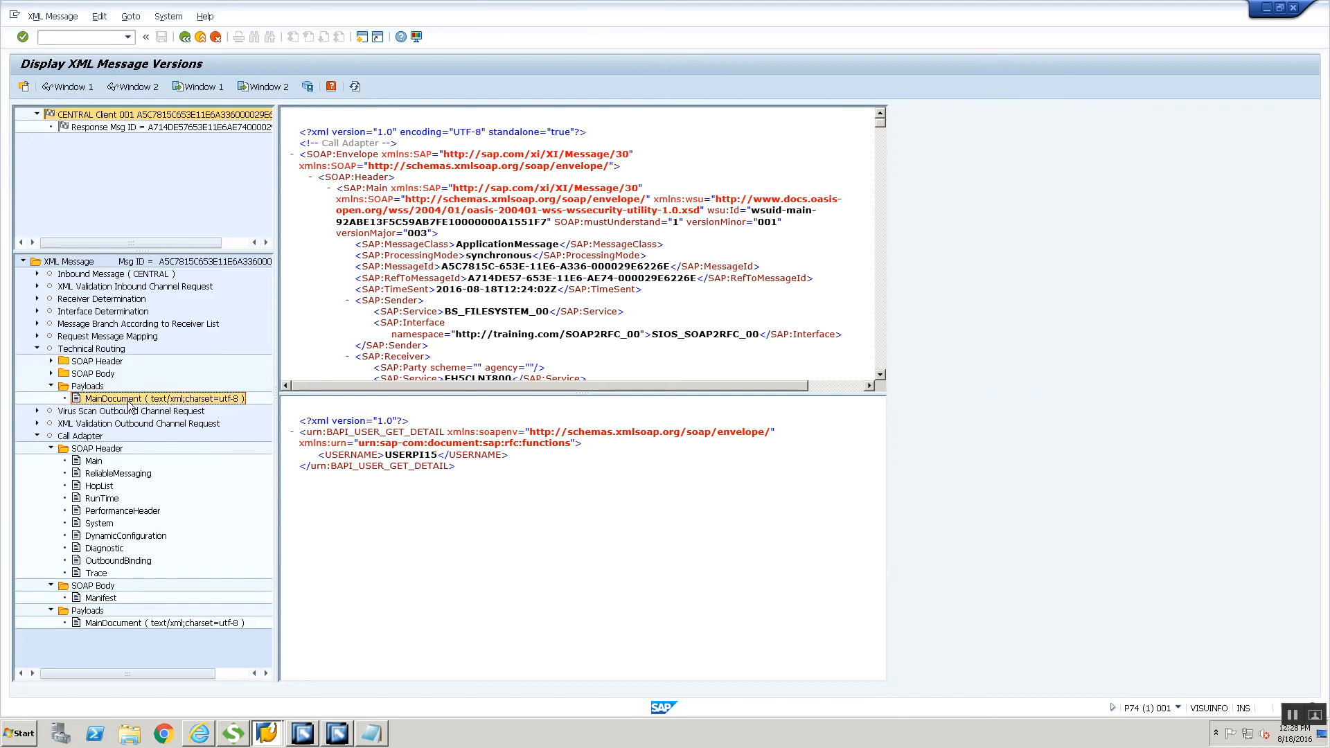
right_click(129, 400)
click(194, 411)
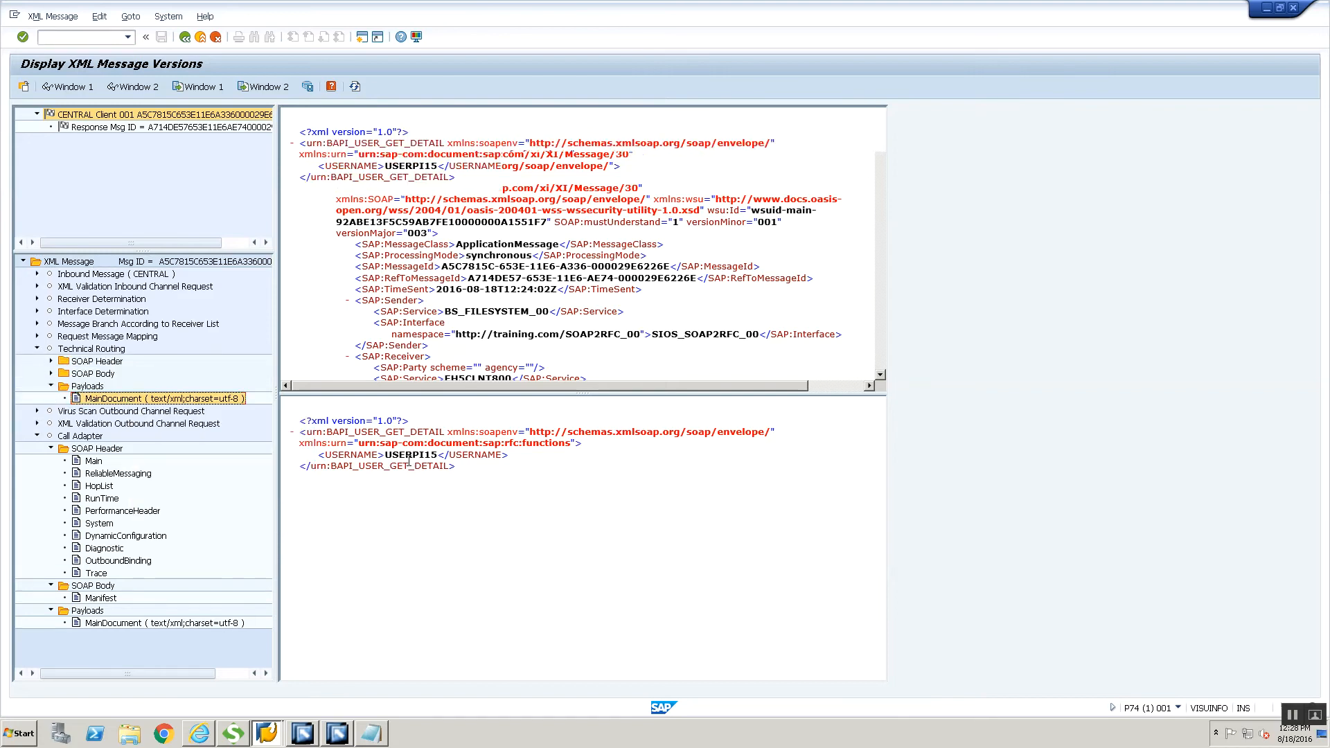
- Open the linked response message, expand its Inbound Message stage and read through the user detail payload
click(119, 130)
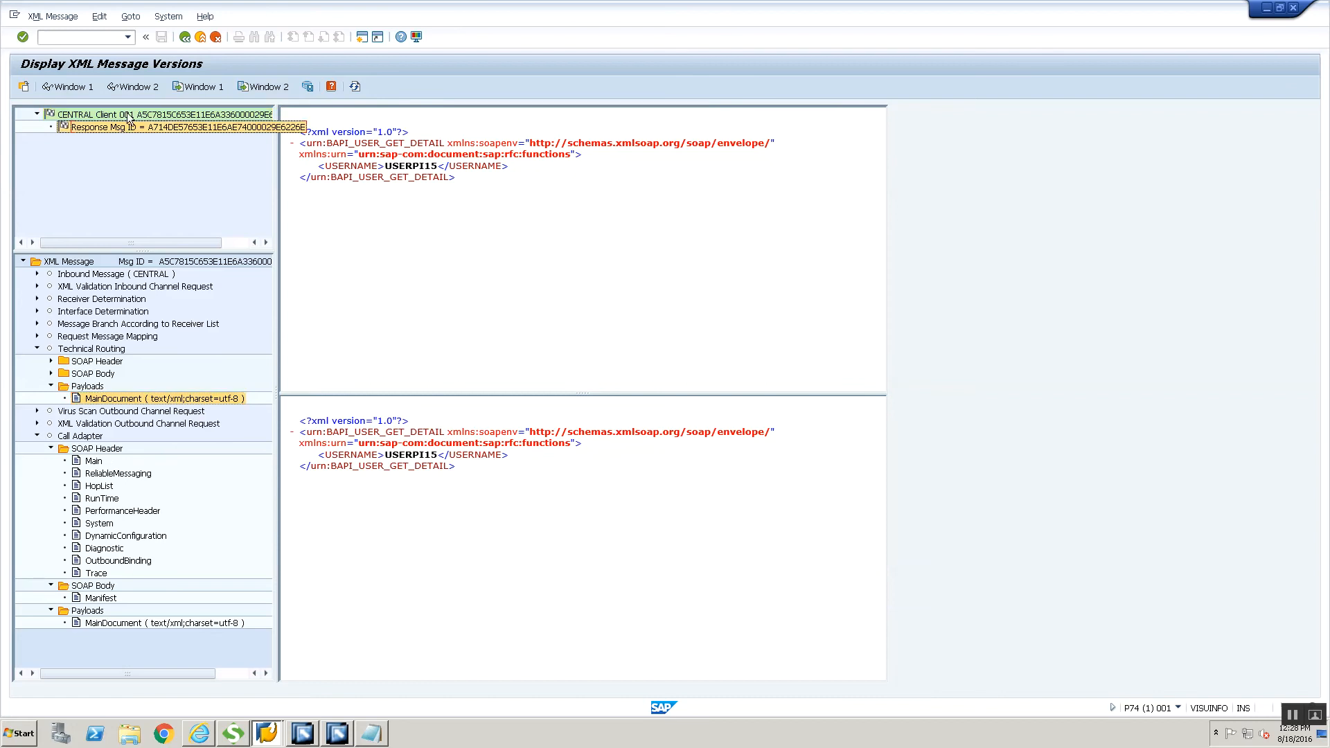
double_click(130, 127)
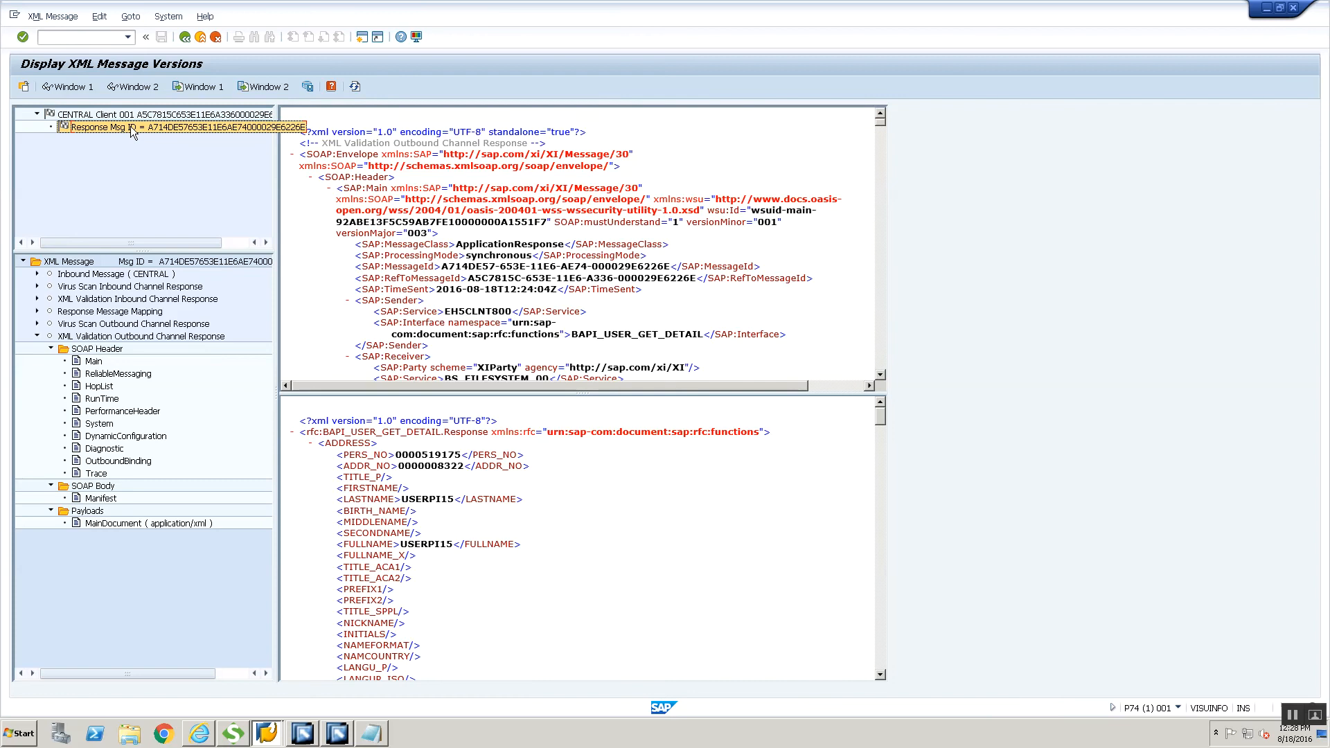
click(38, 274)
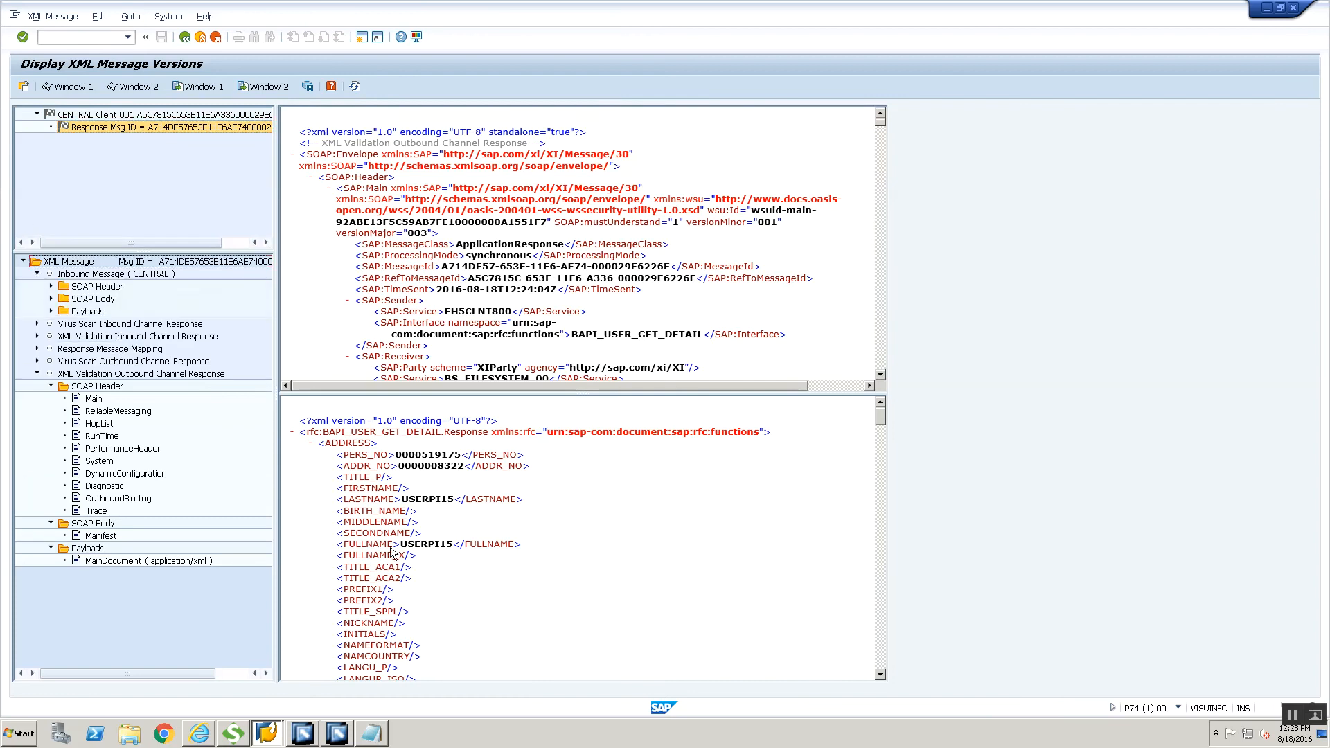
scroll(392, 554, down, 15)
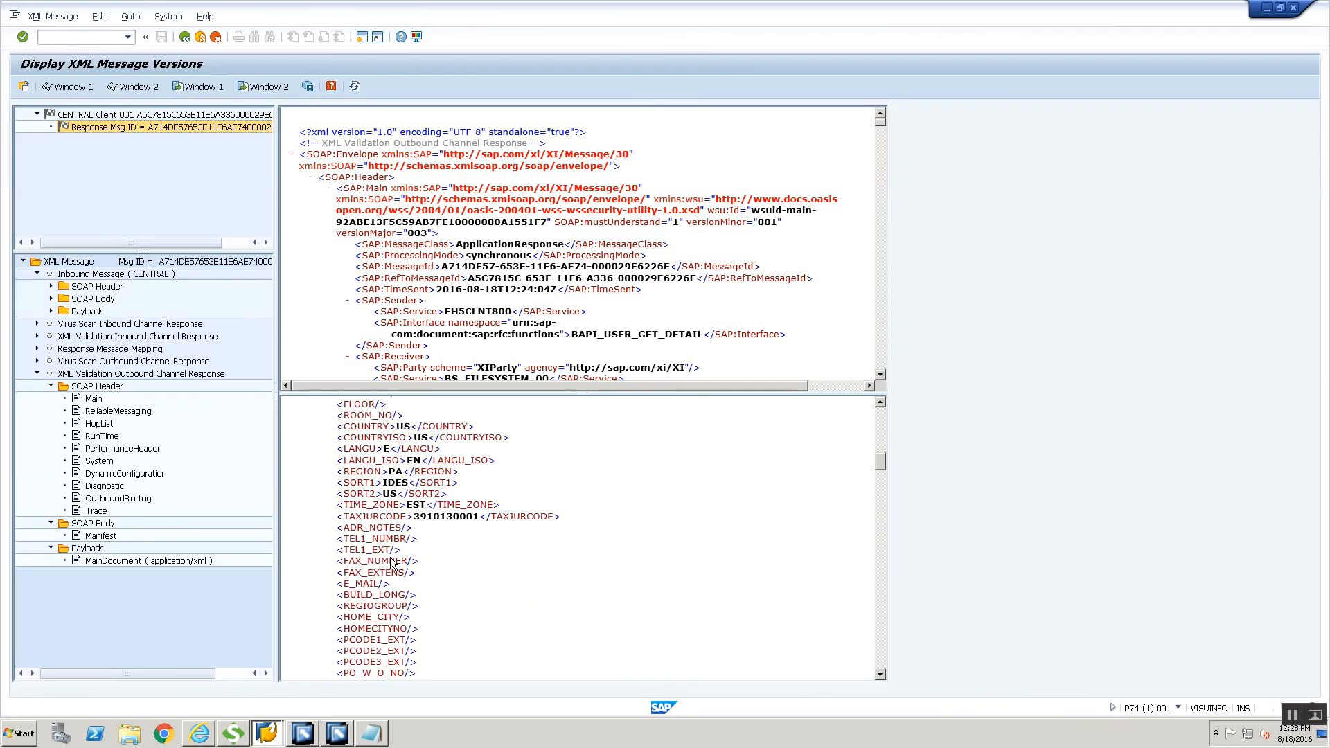
scroll(392, 563, down, 8)
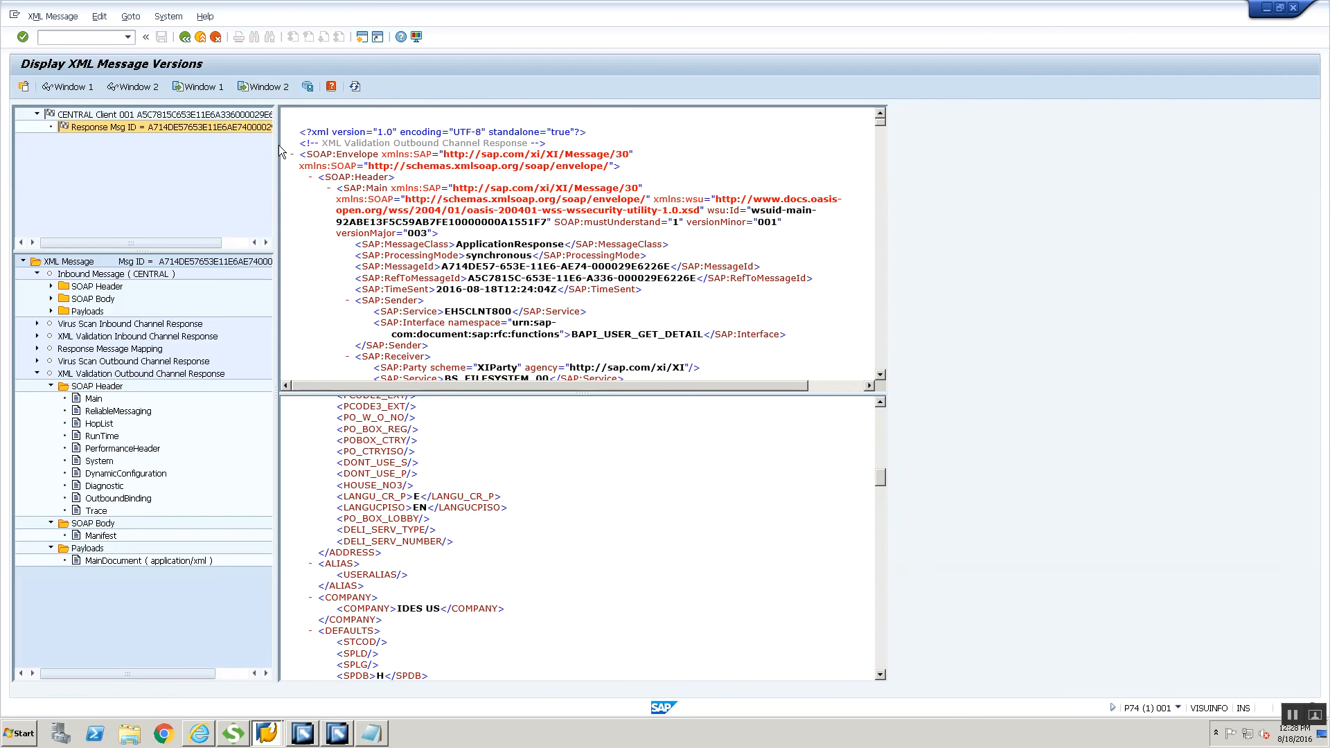
- Return to the processed message list and check the response in SoapUI before coming back to the monitor
click(184, 36)
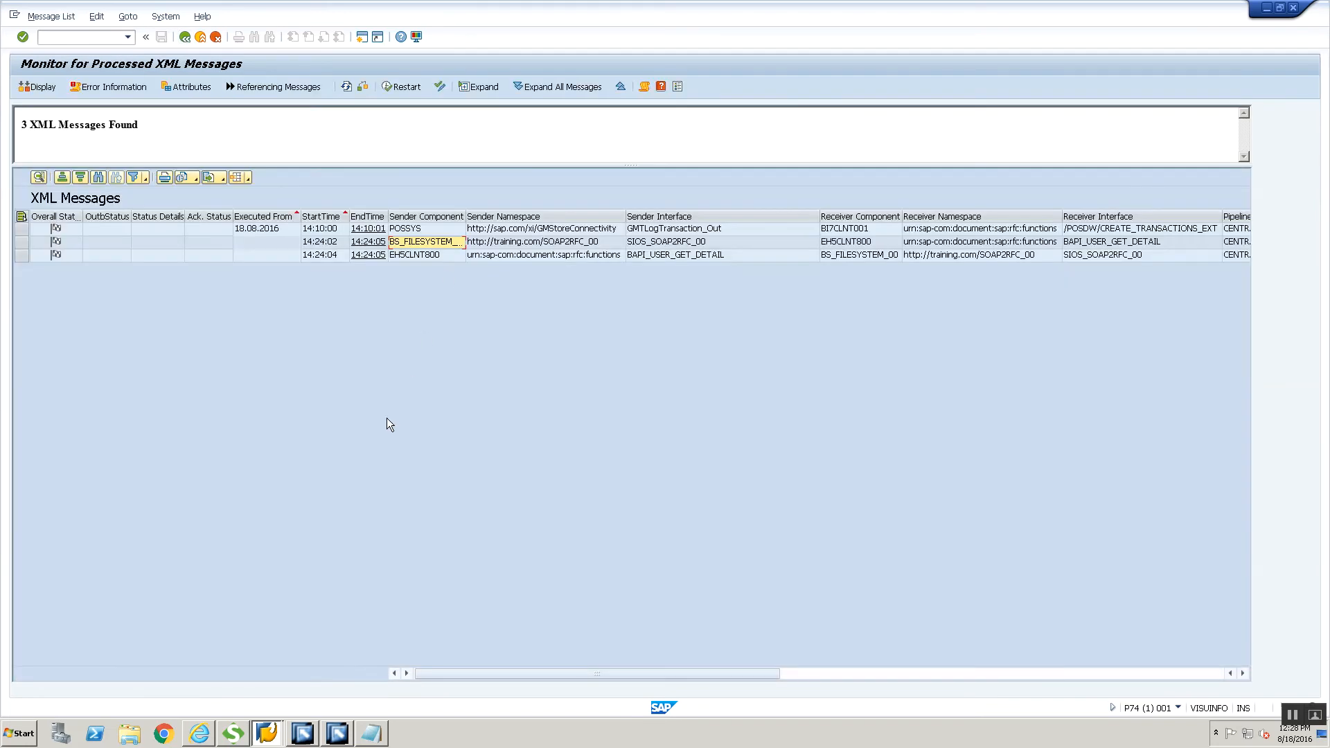
key(alt+Tab)
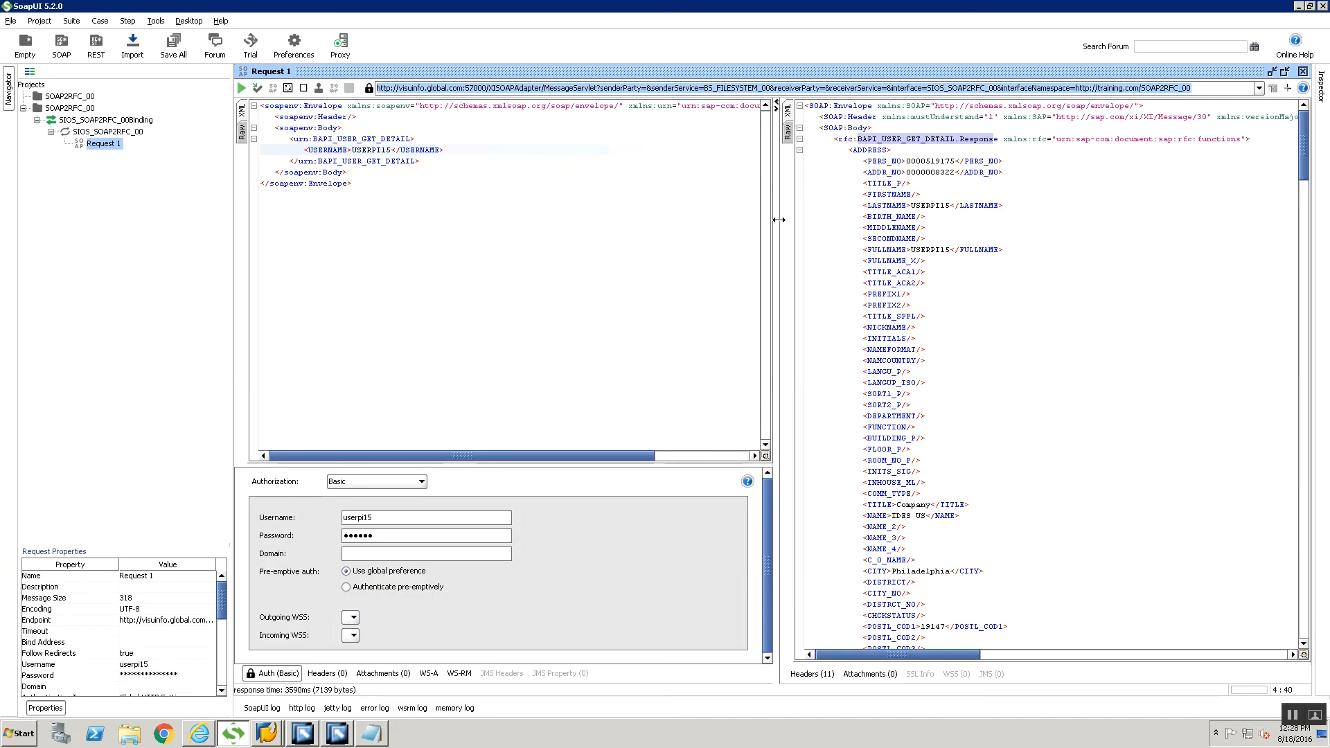
key(alt+Tab)
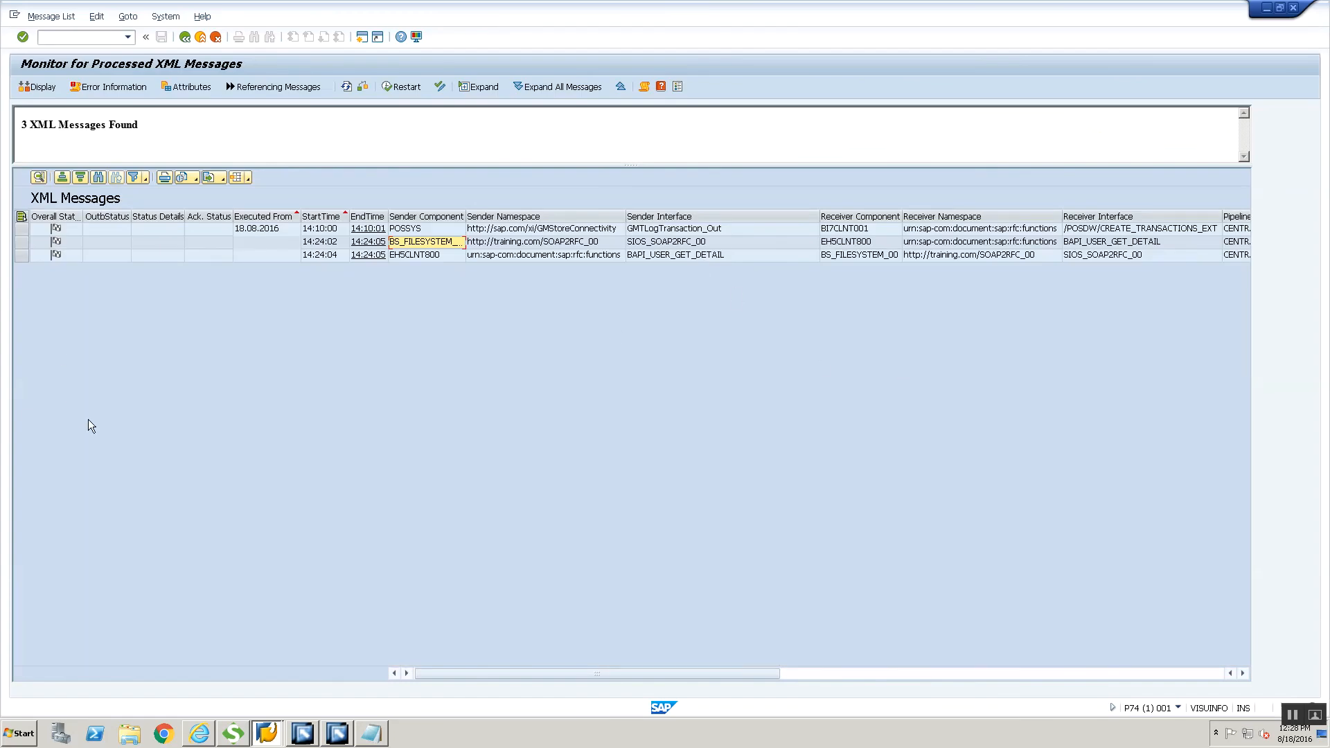
- Switch to the Process Integration Tools page in the browser and open the Adapter Engine's Communication Channel Monitor from Configuration and Monitoring Home
click(199, 732)
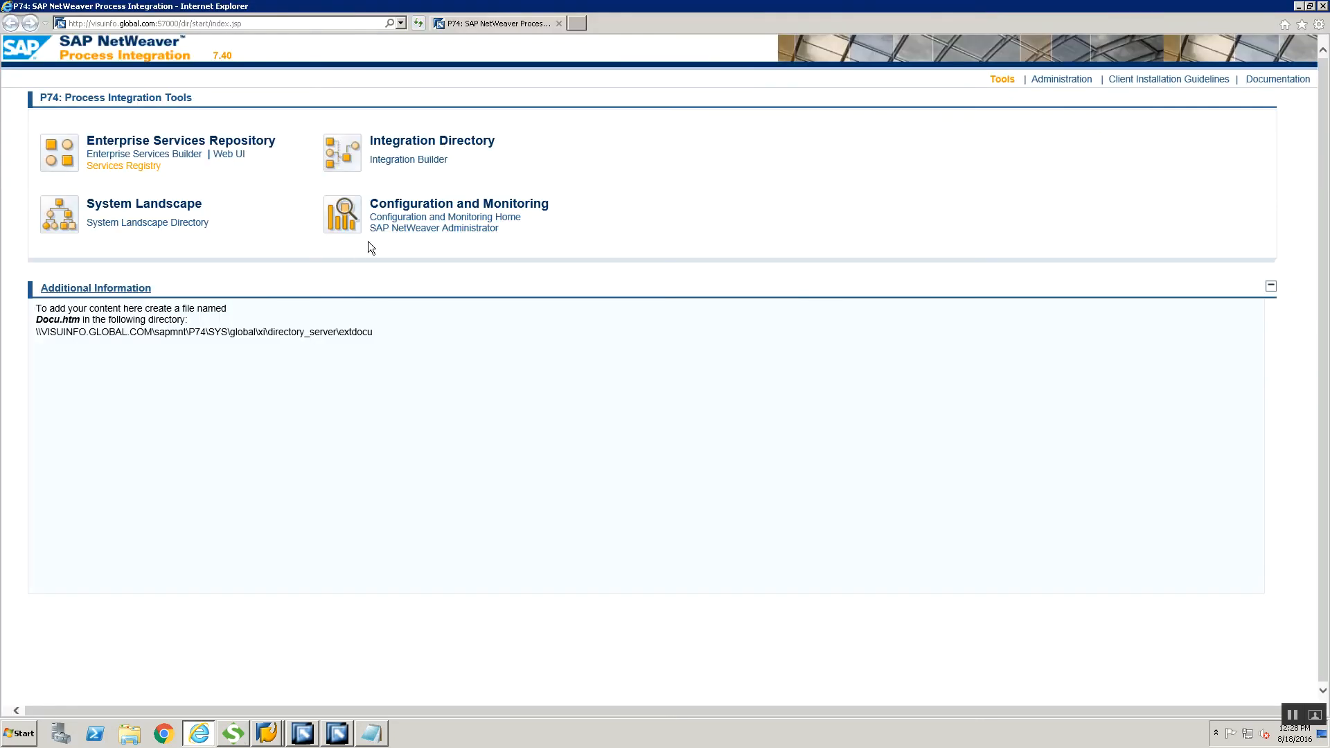
click(400, 218)
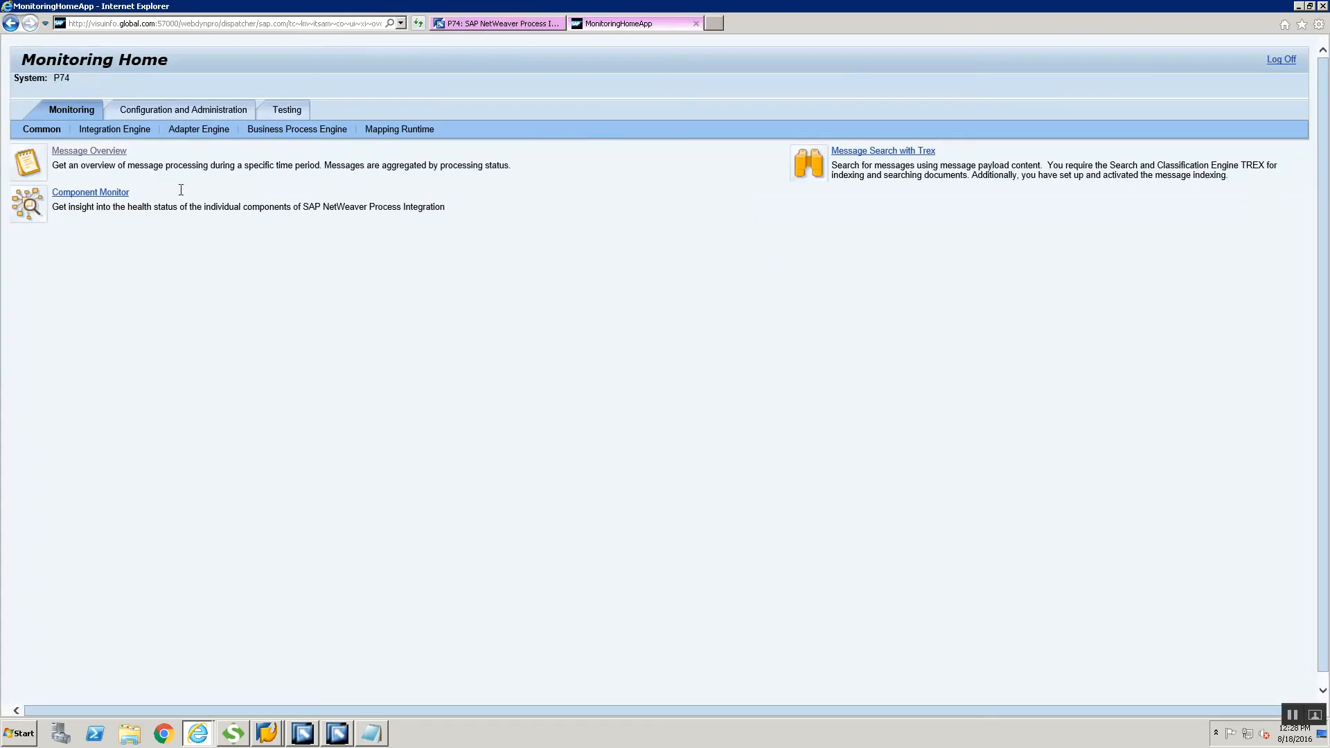
click(192, 133)
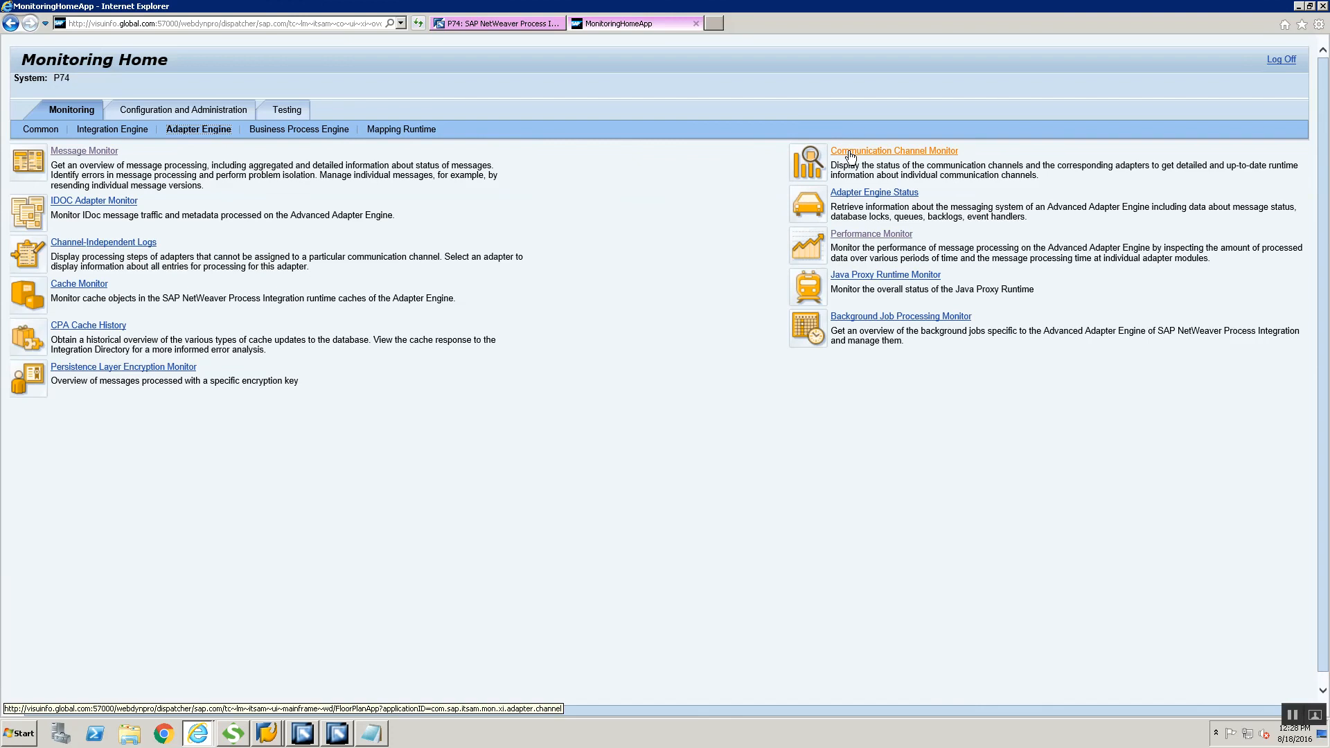
click(694, 24)
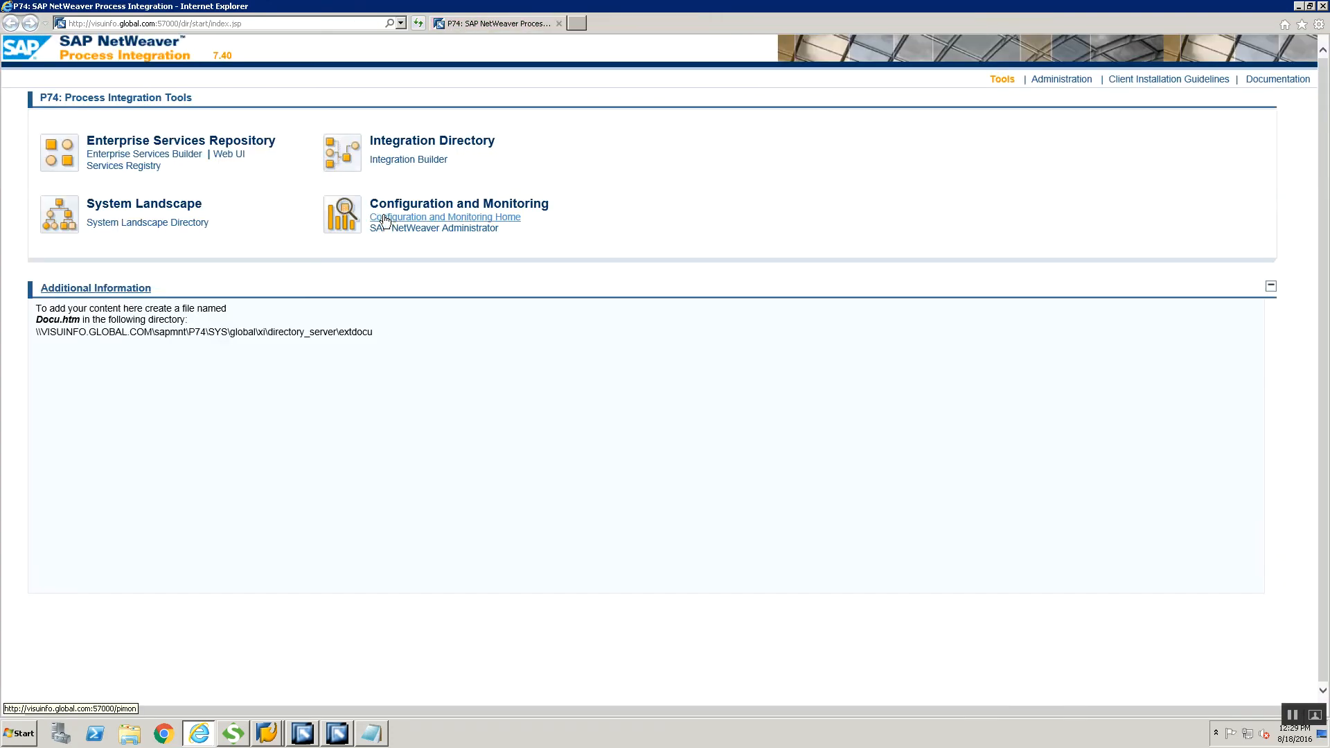
click(388, 218)
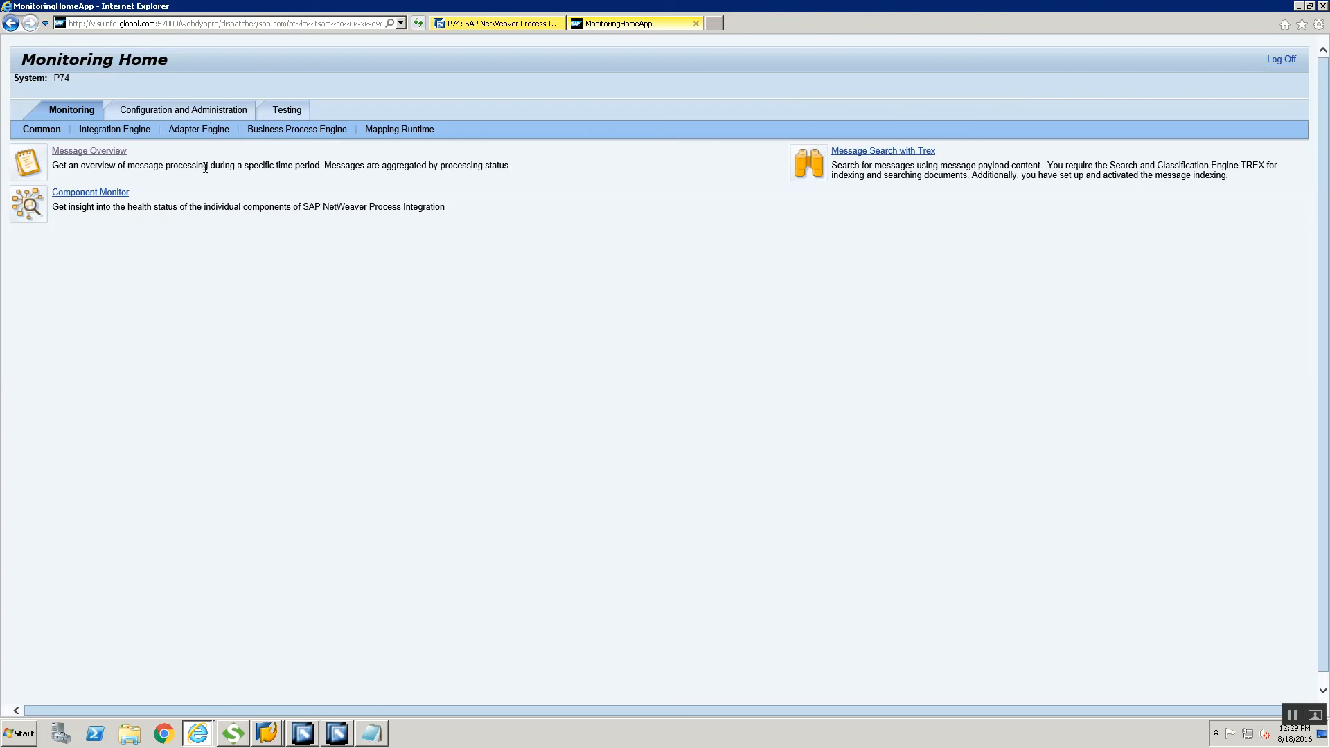
click(199, 130)
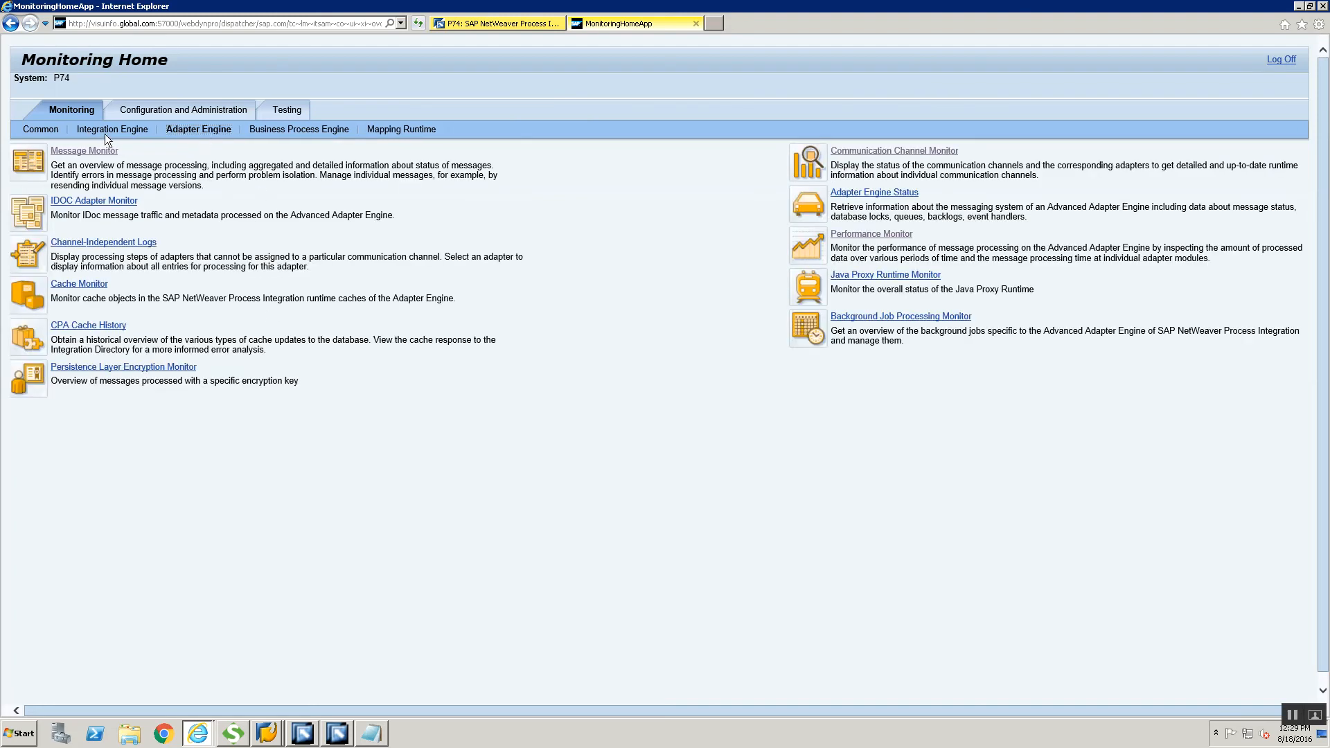
click(867, 152)
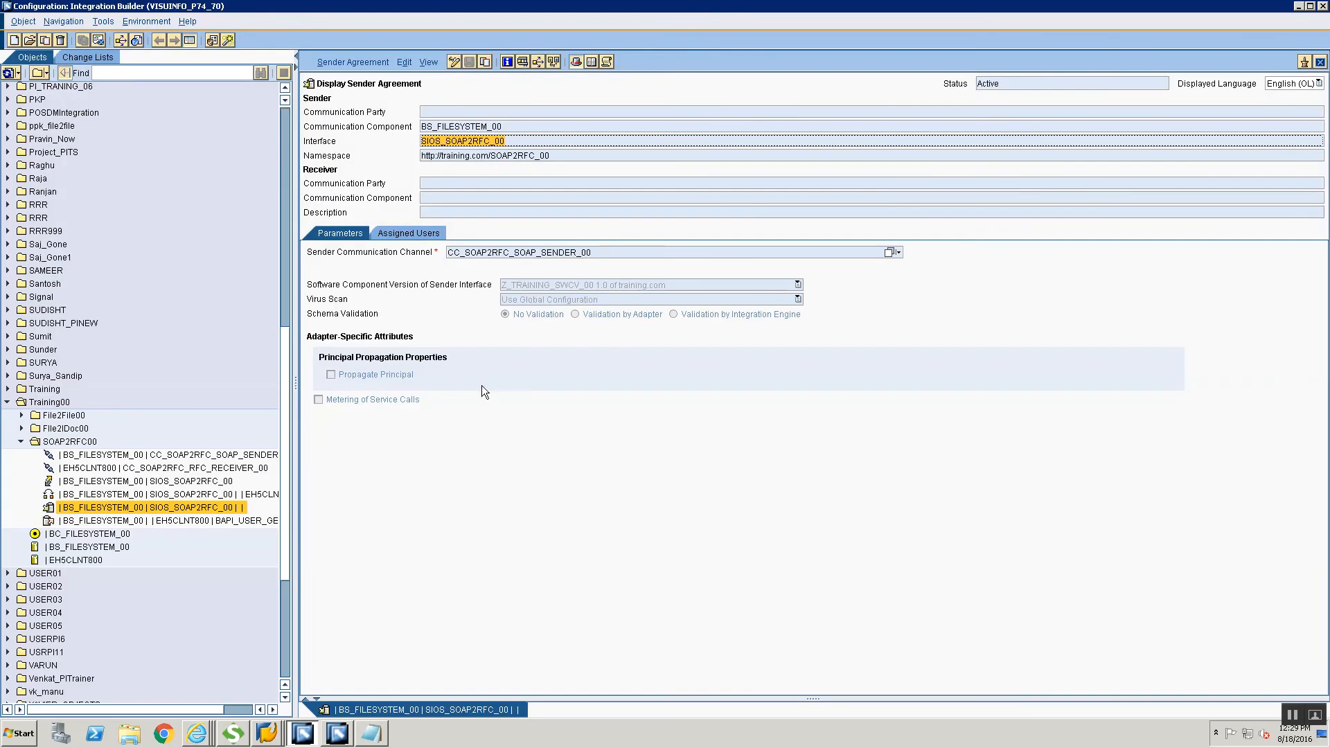
- Copy the sender channel name CC_SOAP2RFC_SOAP_SENDER_00 from the sender agreement and search for that channel in the Communication Channel Monitor
click(593, 254)
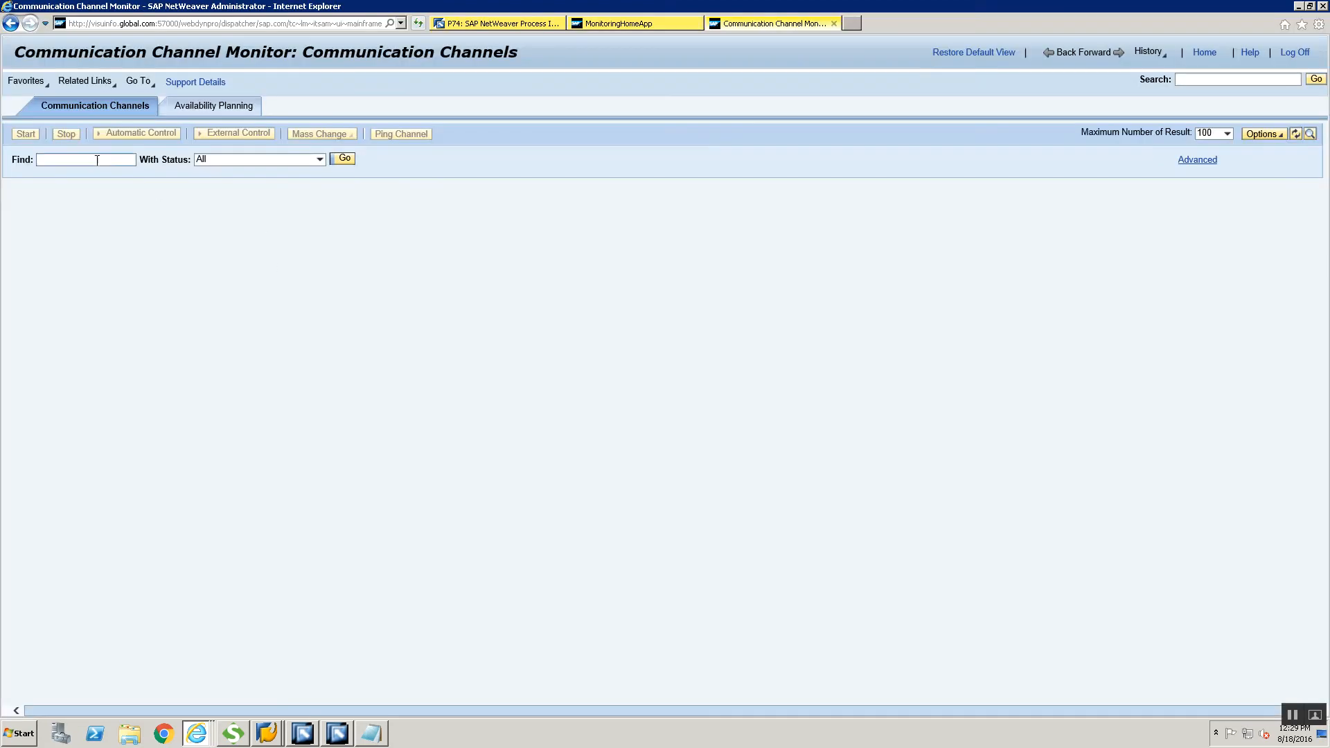
click(97, 160)
key(ctrl+v)
click(346, 158)
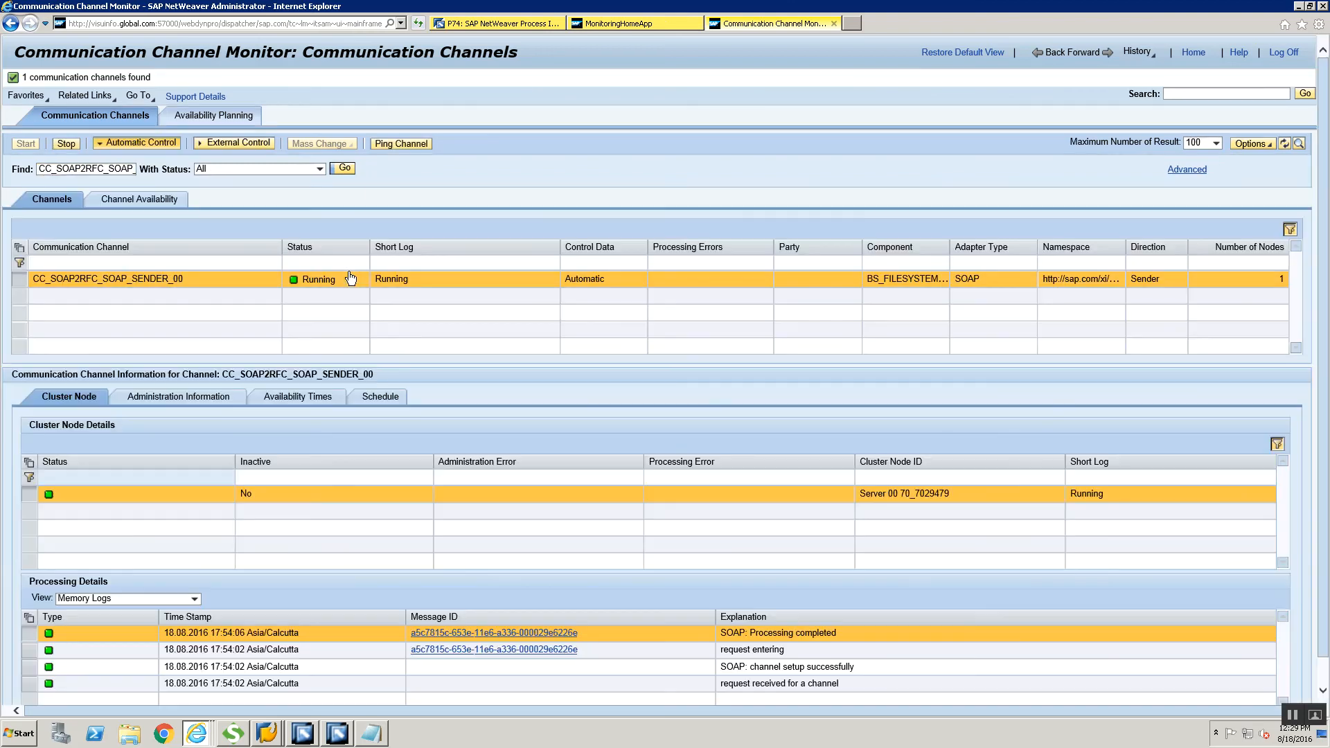
- Open the message linked to the channel's "SOAP: Processing completed" log entry in the Message Monitor and view its details
scroll(323, 590, down, 1)
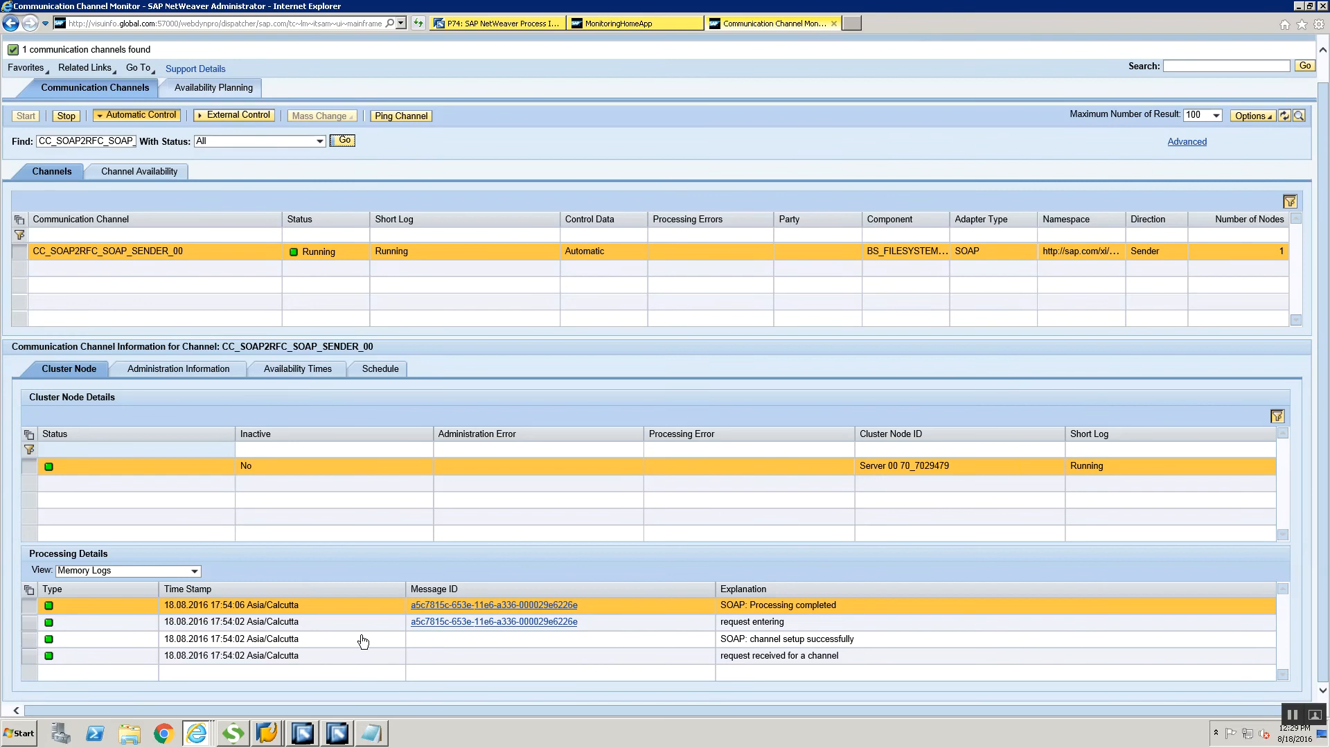
click(520, 606)
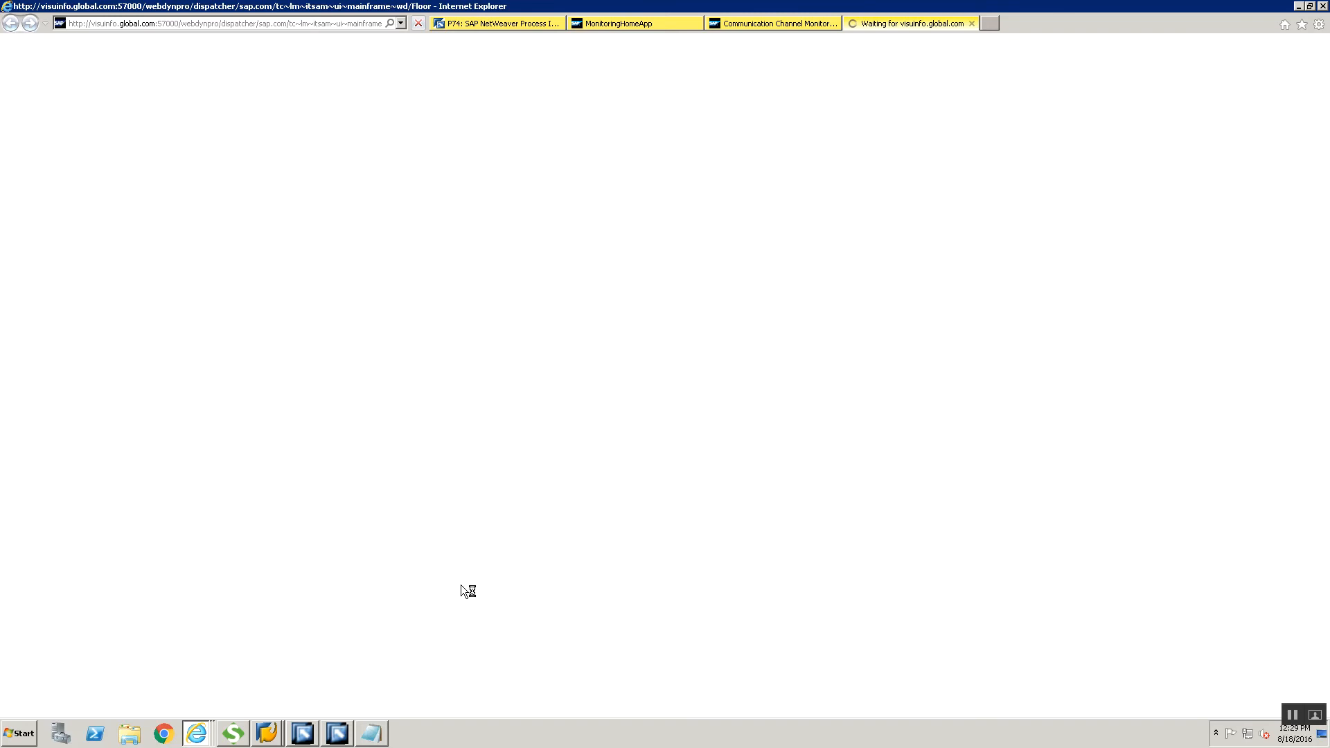
click(788, 26)
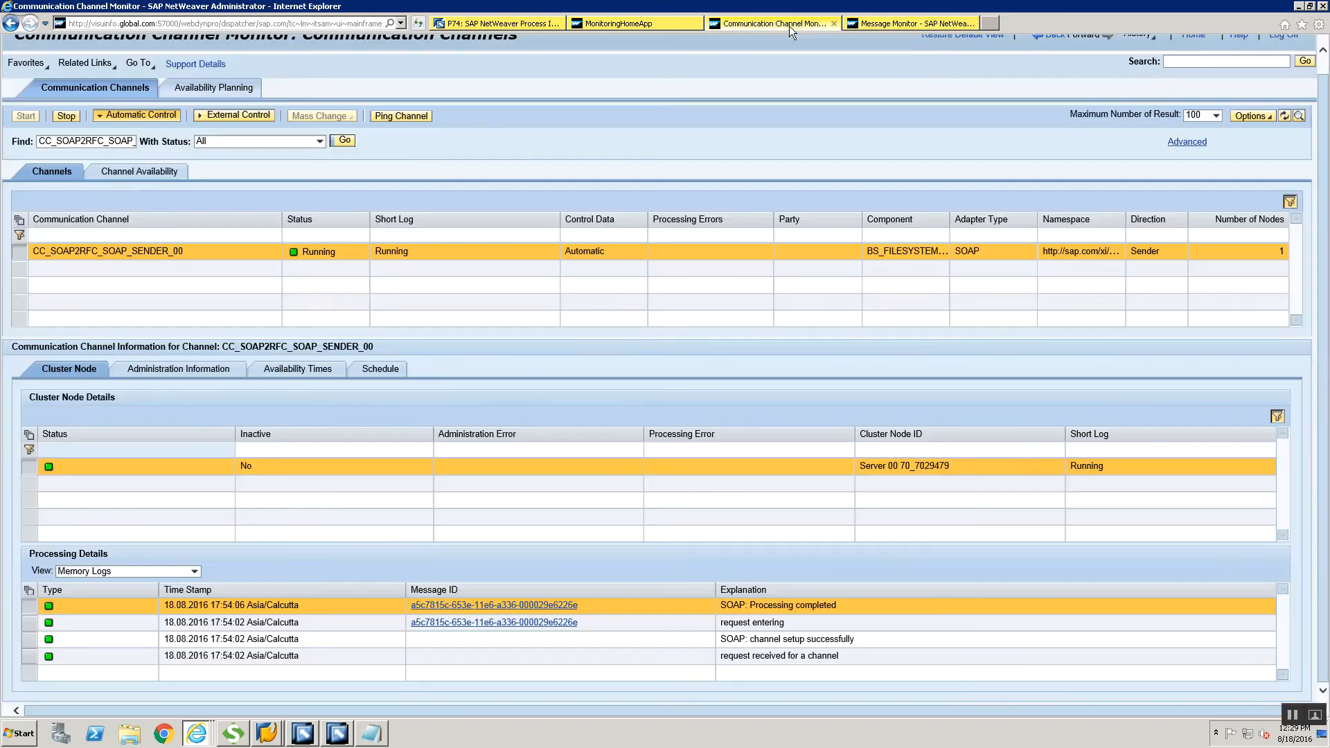
click(925, 21)
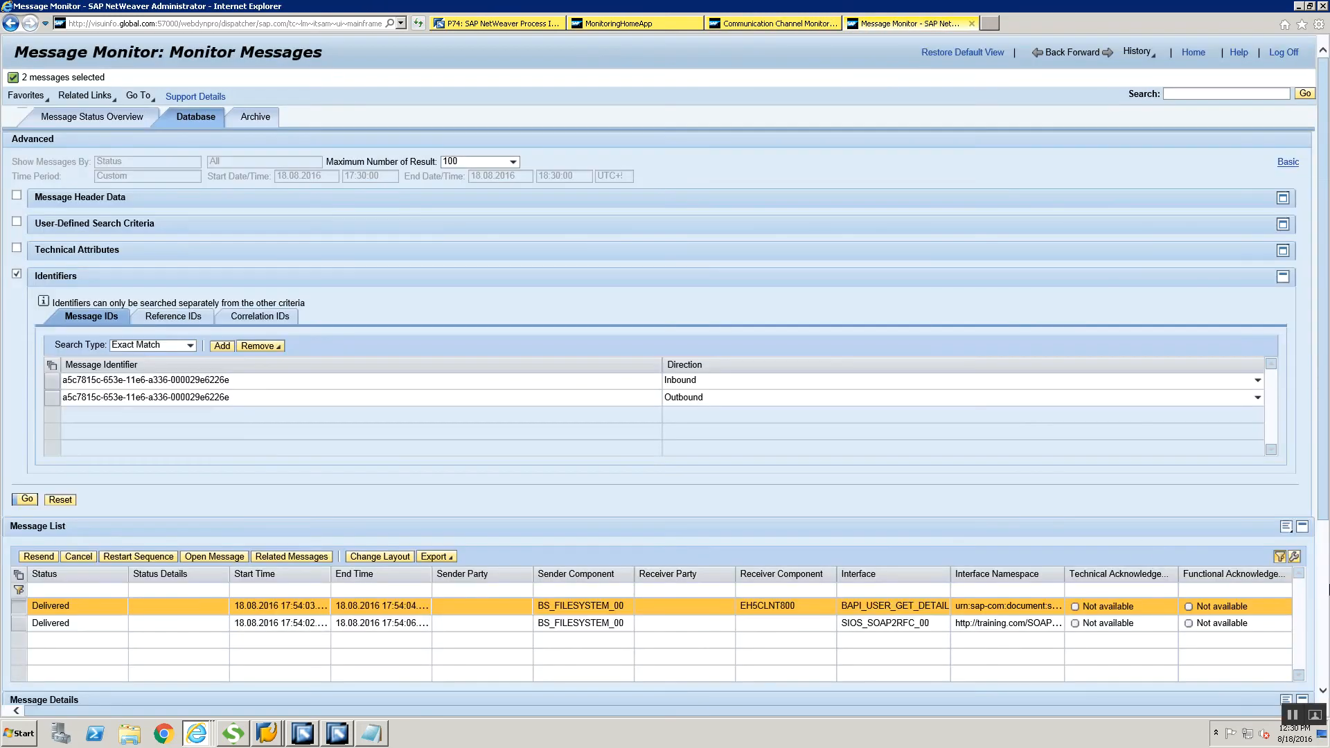
scroll(1320, 574, down, 4)
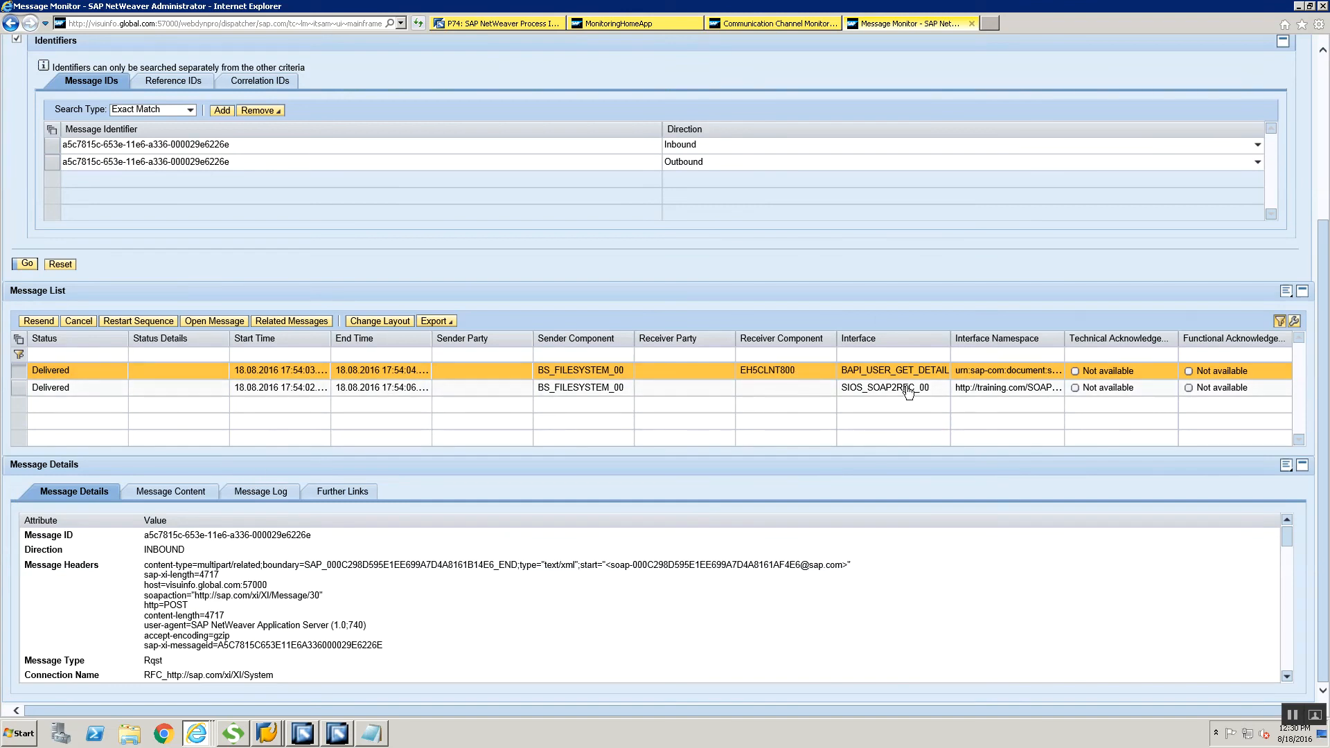
- Display the message log of the BAPI_USER_GET_DETAIL message and read it down to the delivery to the receiver channel
click(277, 495)
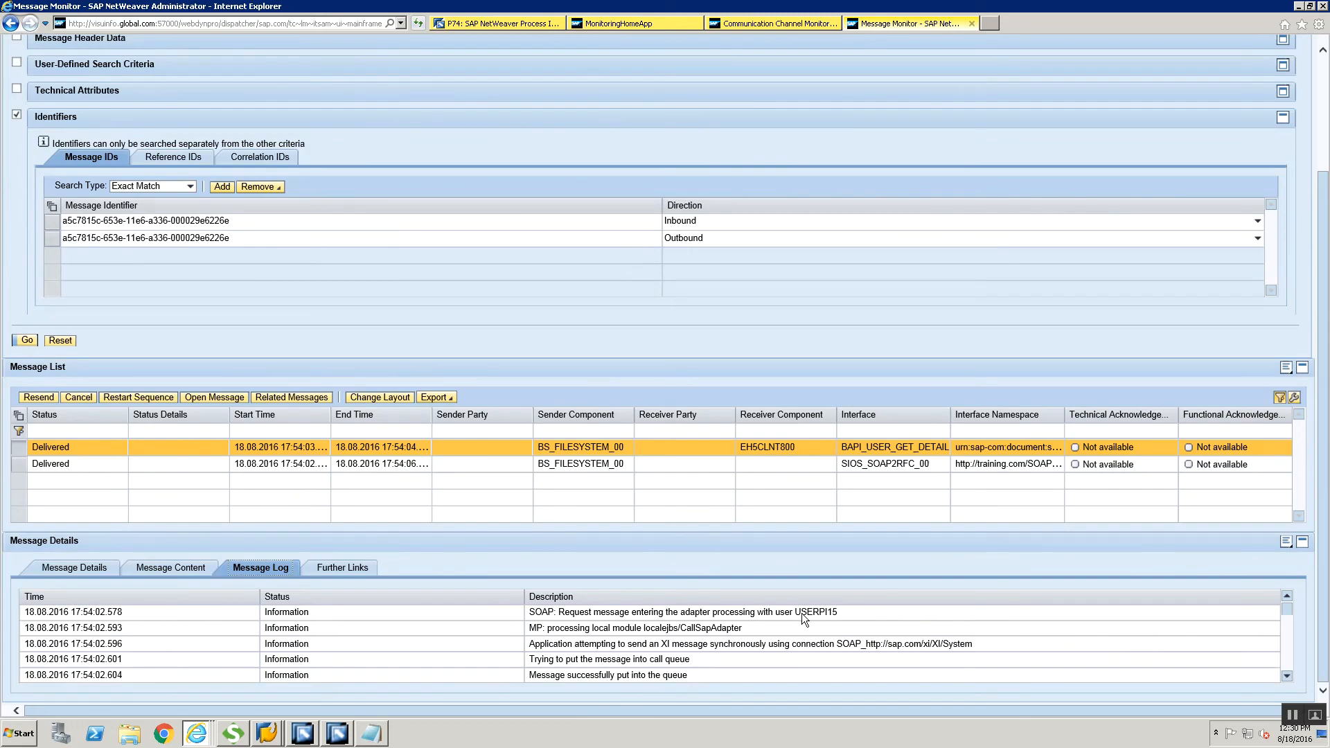
click(826, 610)
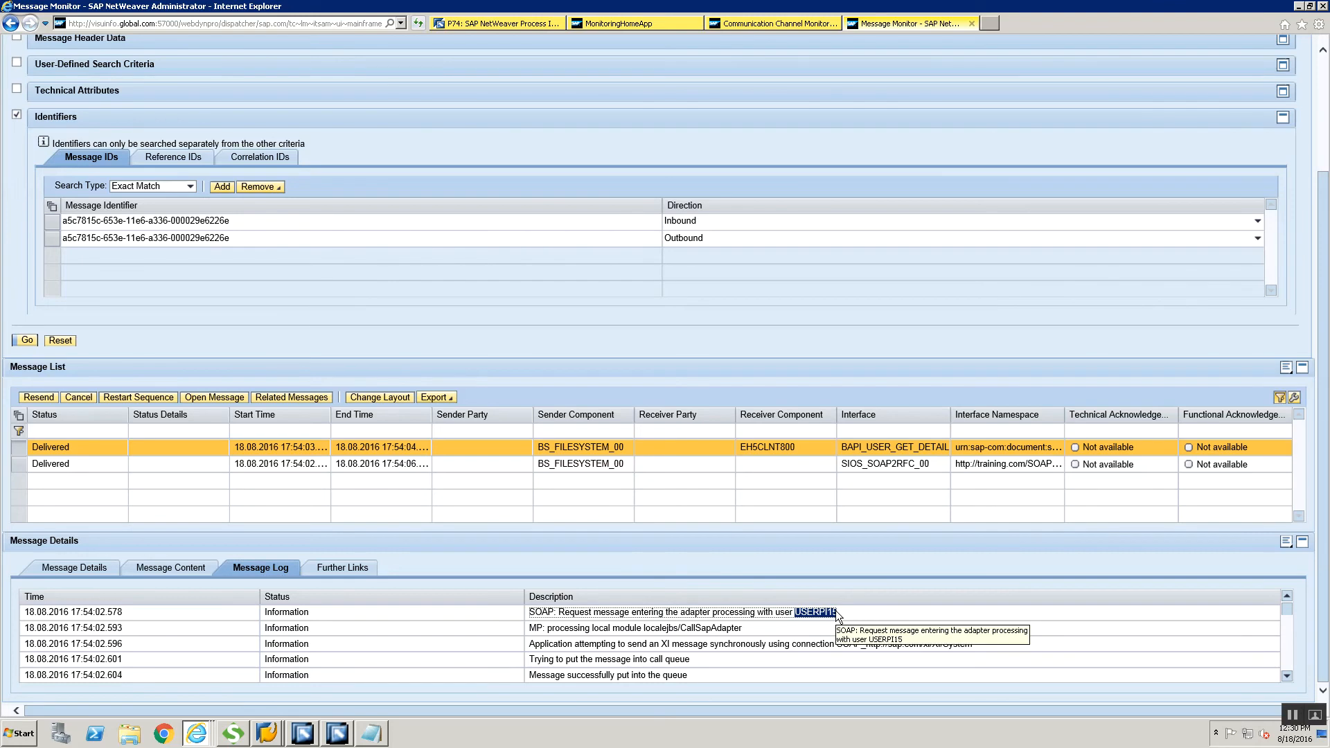
click(1286, 642)
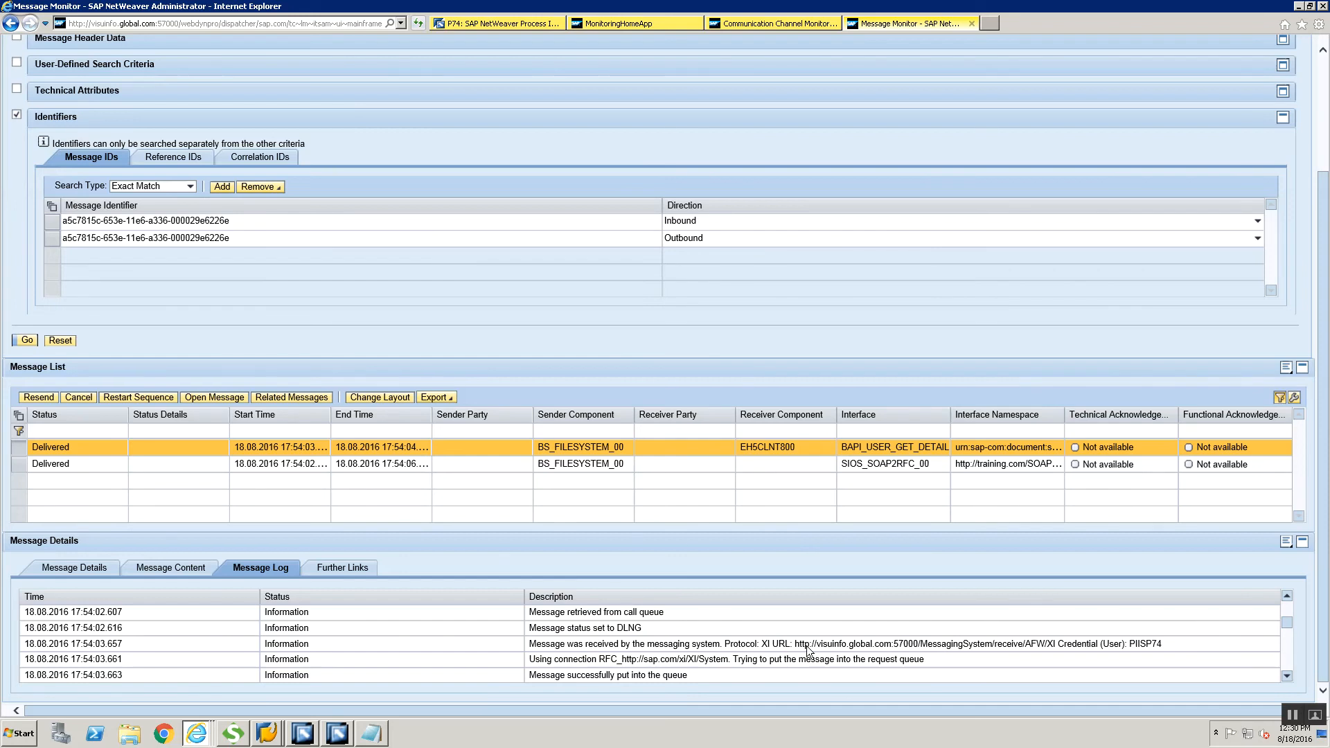
click(1285, 649)
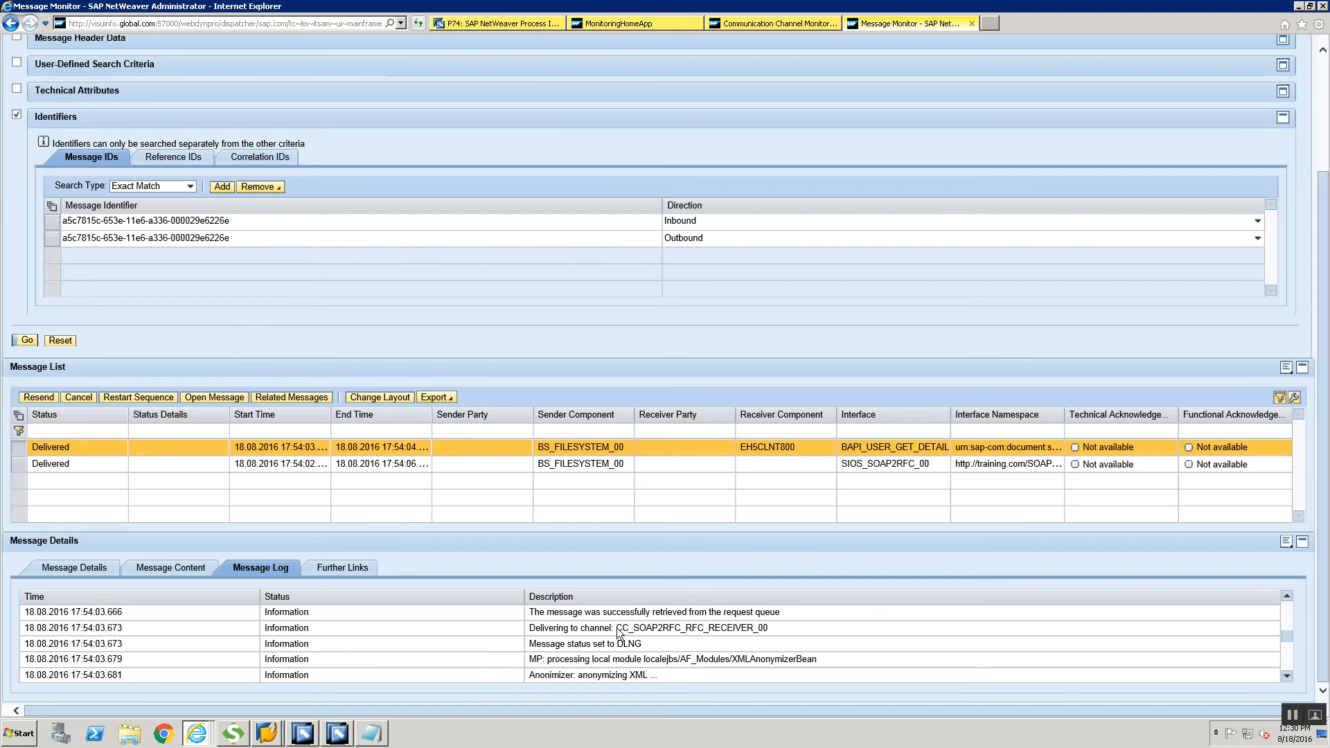
- Copy the receiver channel name CC_SOAP2RFC_RFC_RECEIVER_00 from the message log into a new Notepad document and return to the browser
drag(616, 629, 682, 629)
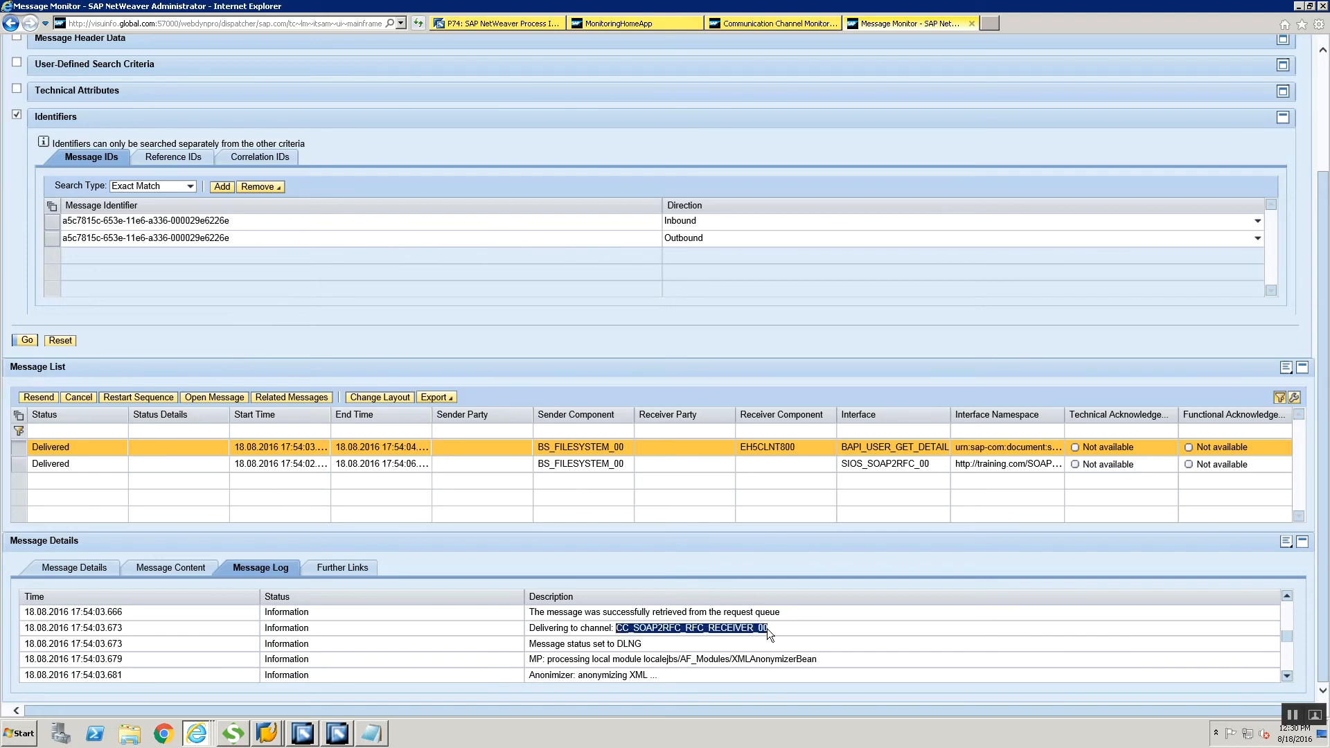
key(ctrl+c)
key(super+r)
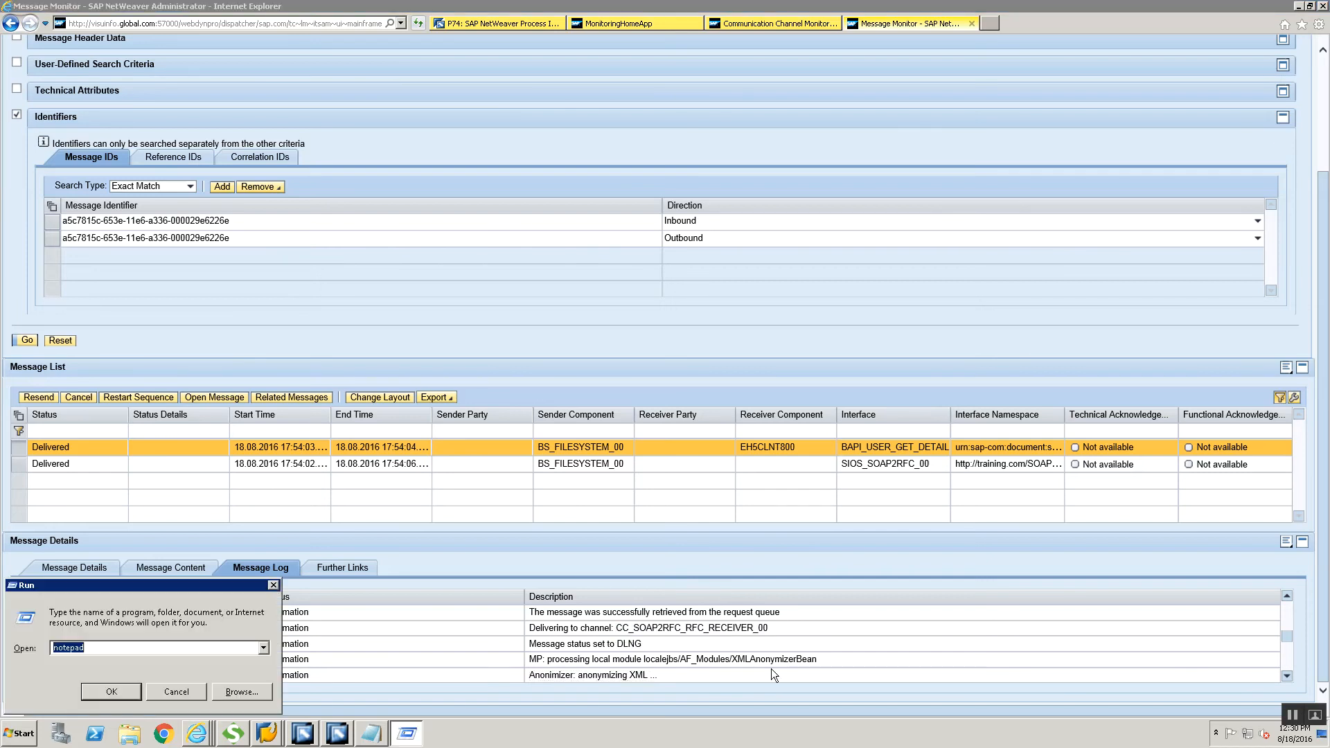
key(Return)
key(ctrl+v)
key(alt+Tab)
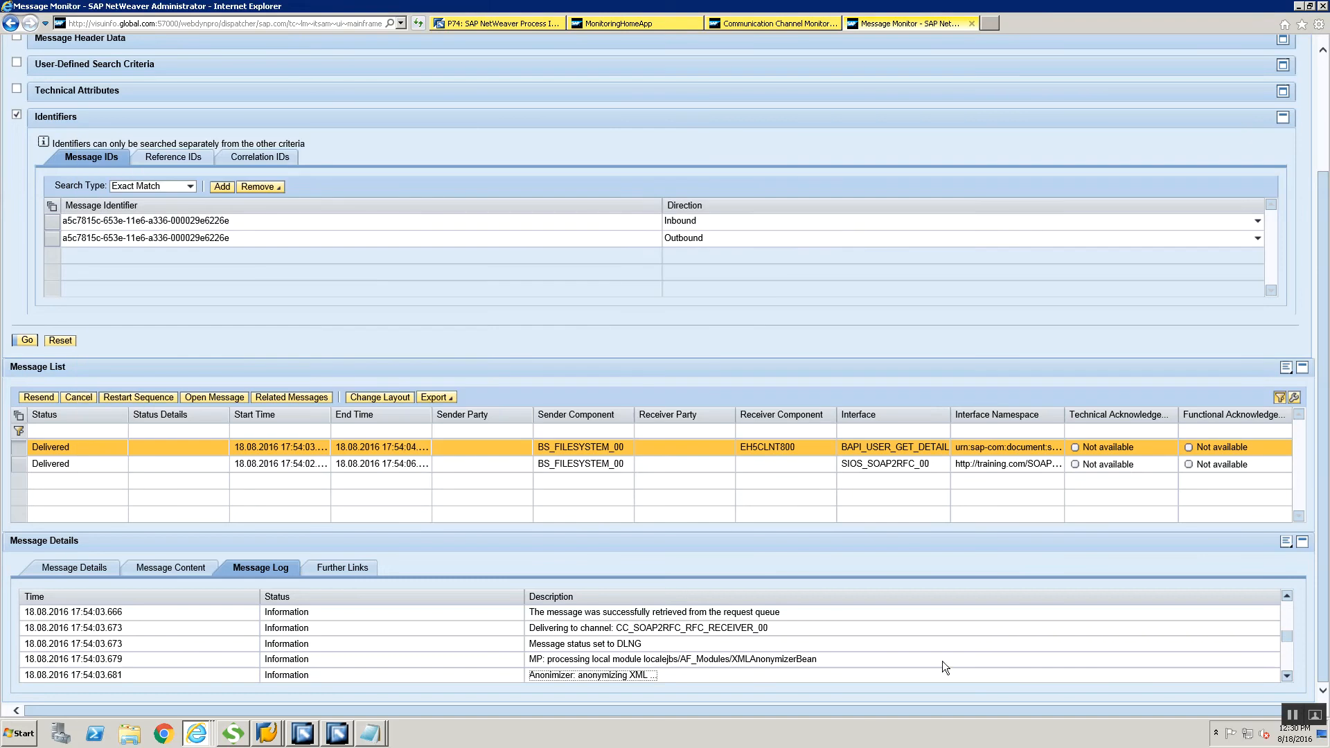
- Read the message log through to its last entry and select the SIOS_SOAP2RFC_00 message in the message list
click(1286, 655)
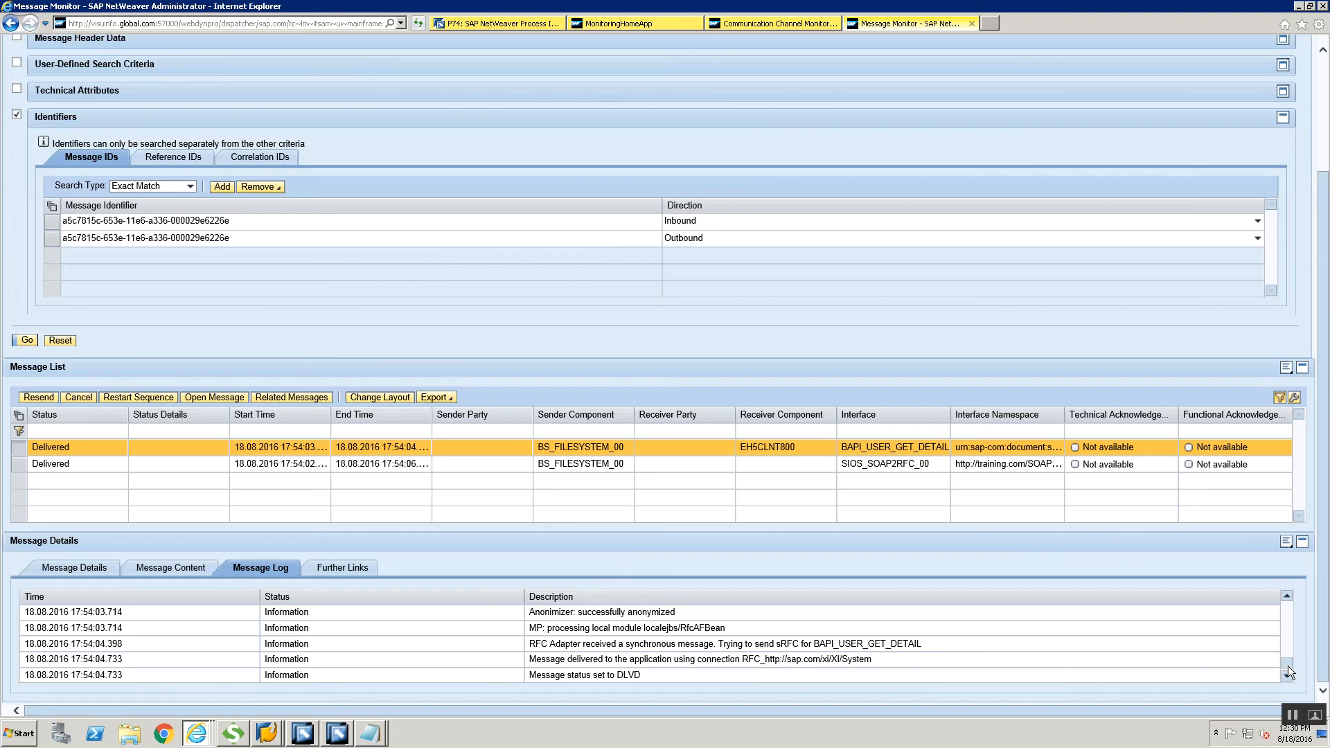
click(1287, 667)
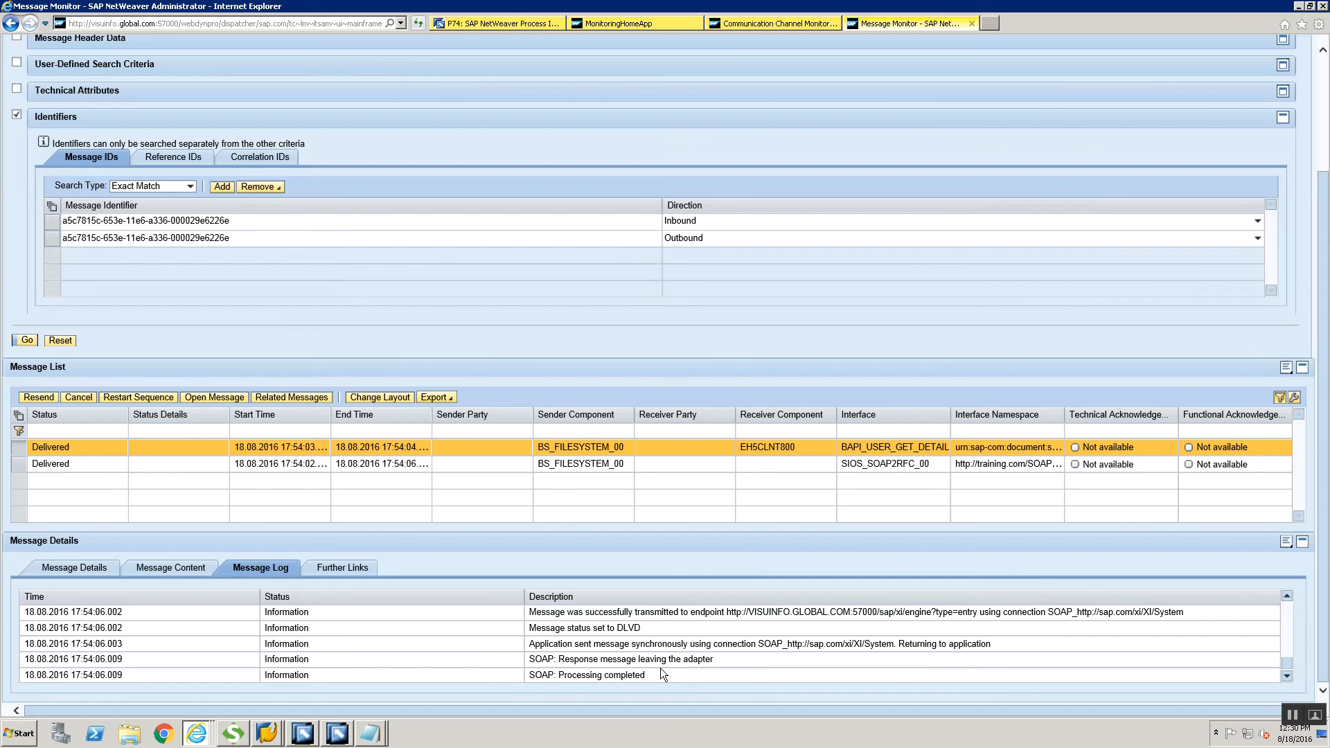
click(20, 465)
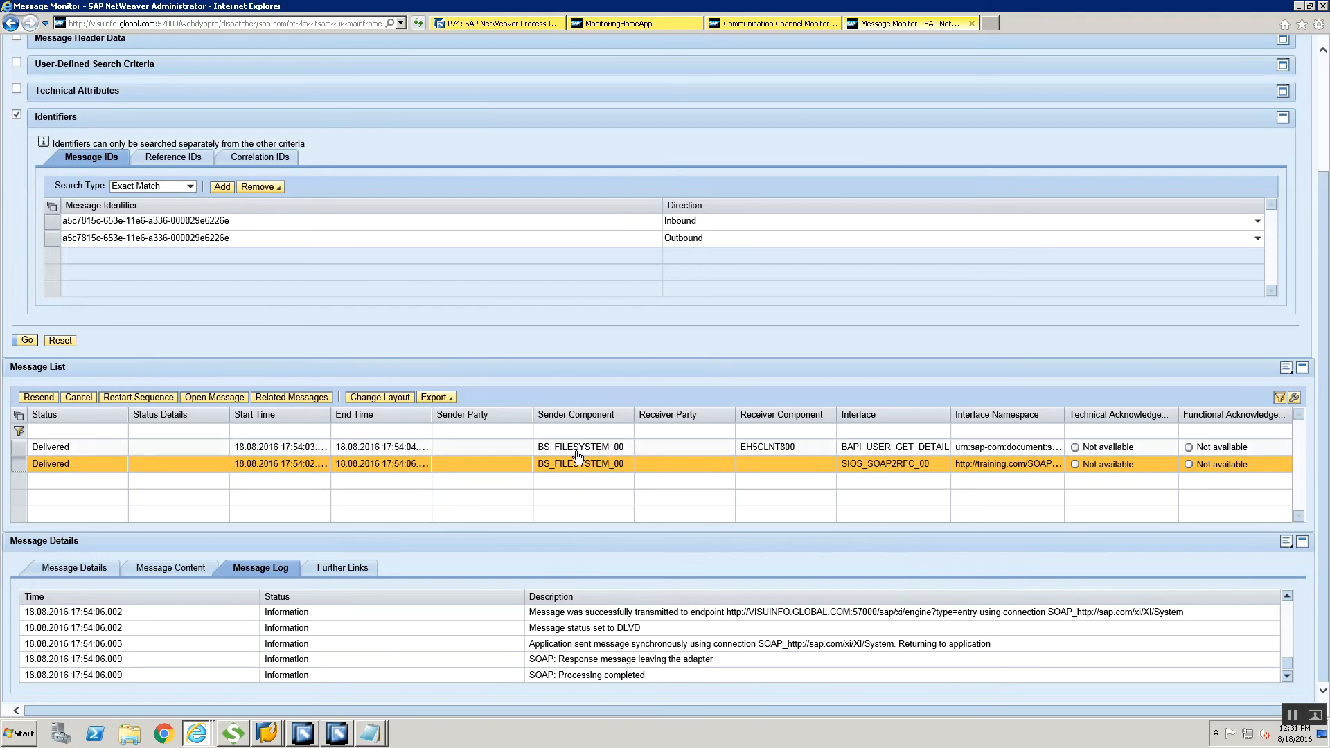
click(1323, 151)
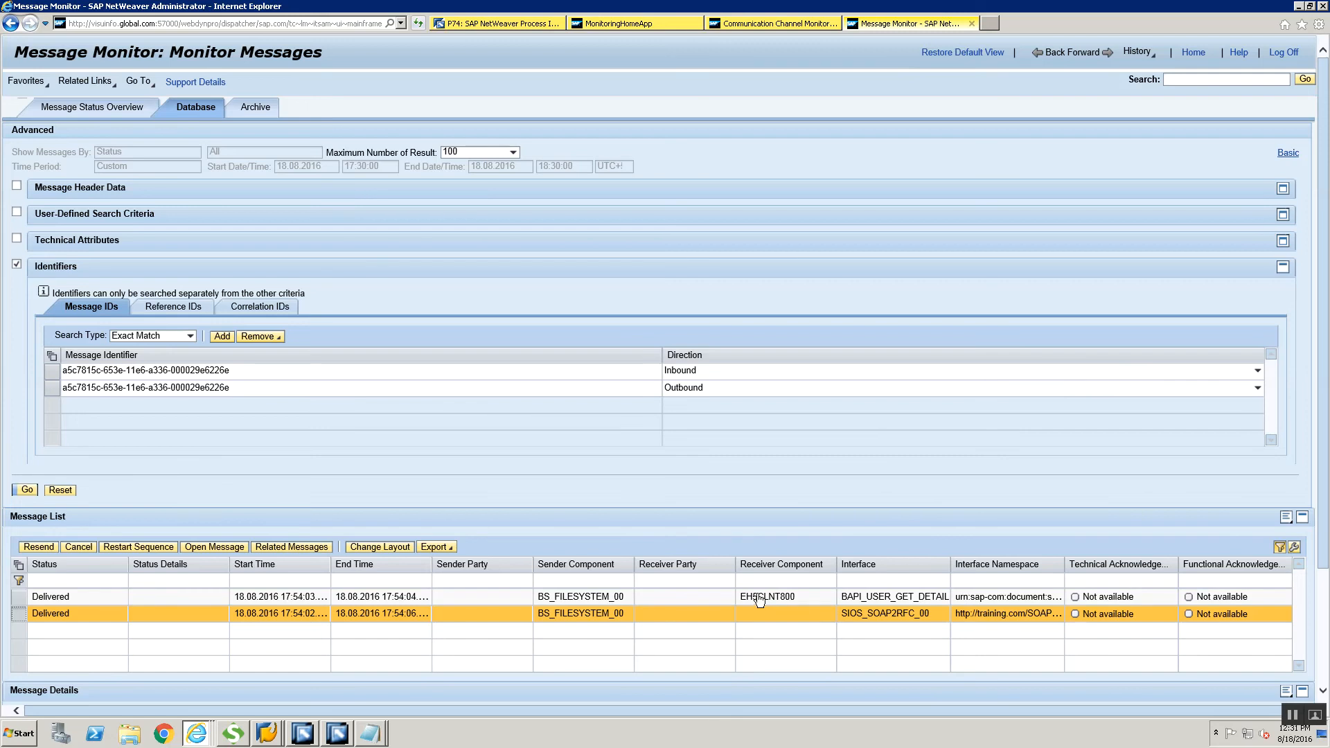
- Close the Message Monitor and search the Communication Channel Monitor for CC_SOAP2RFC_RFC_RECEIVER_00
click(971, 25)
double_click(114, 139)
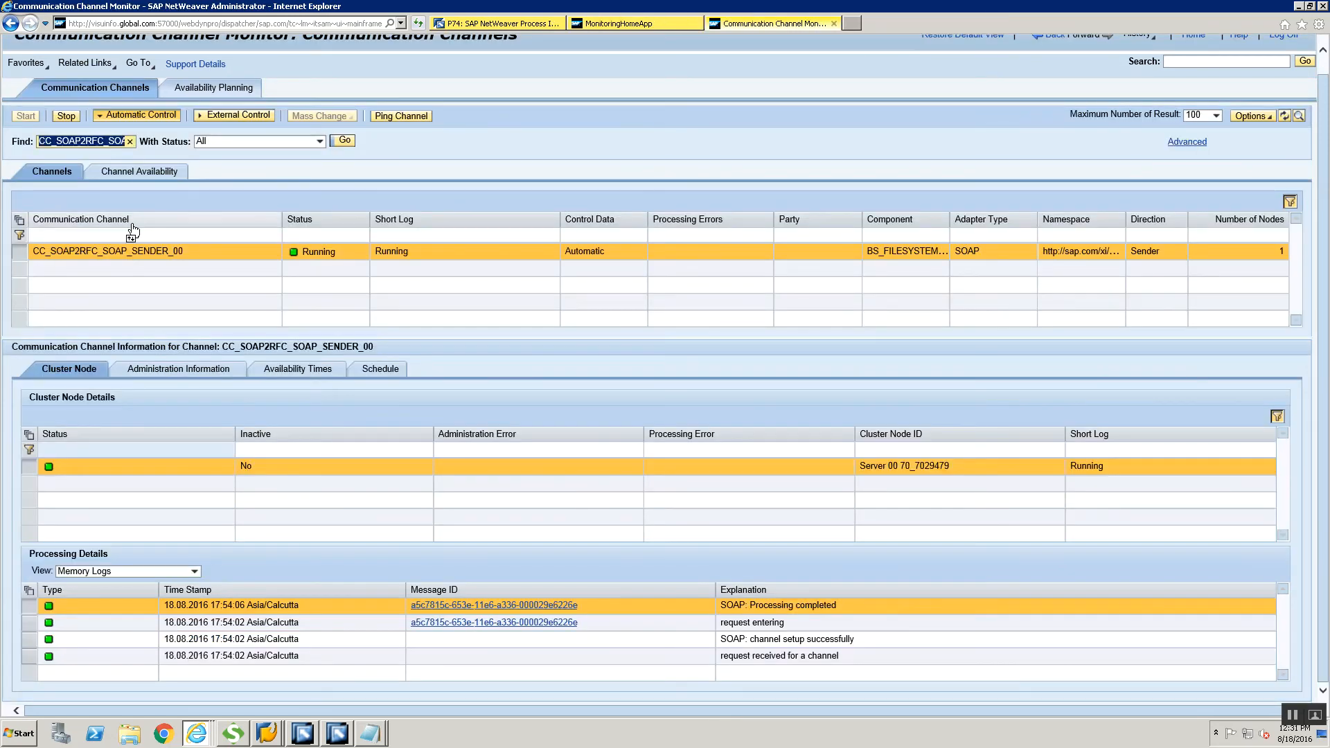
key(BackSpace)
key(ctrl+v)
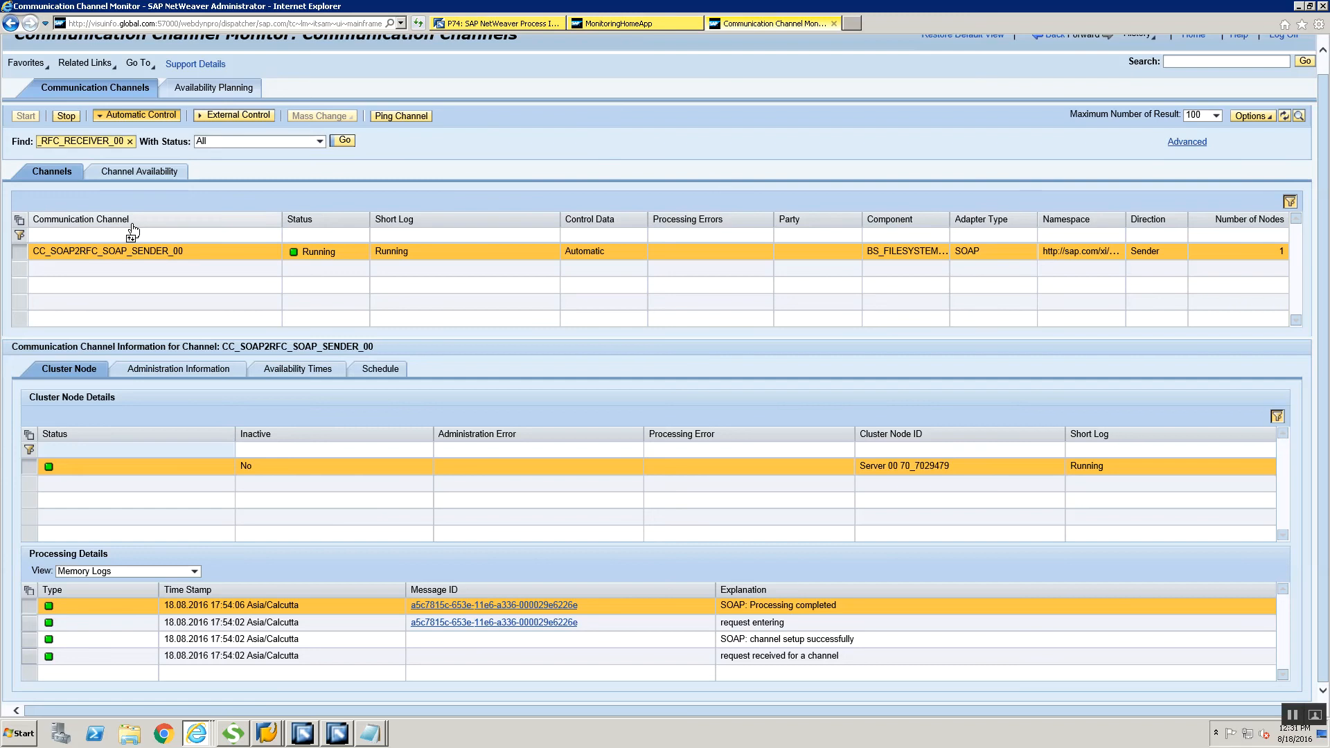
key(alt+Tab)
key(alt+Tab)
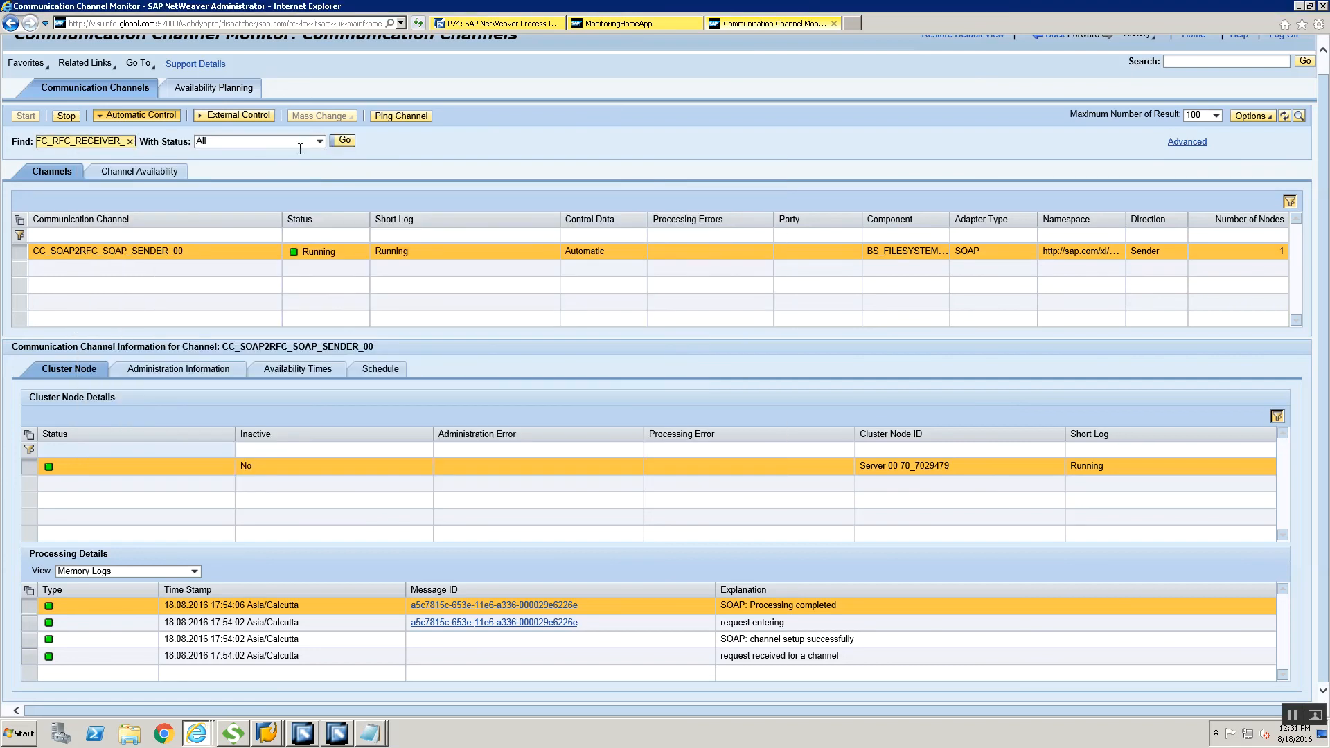
key(Return)
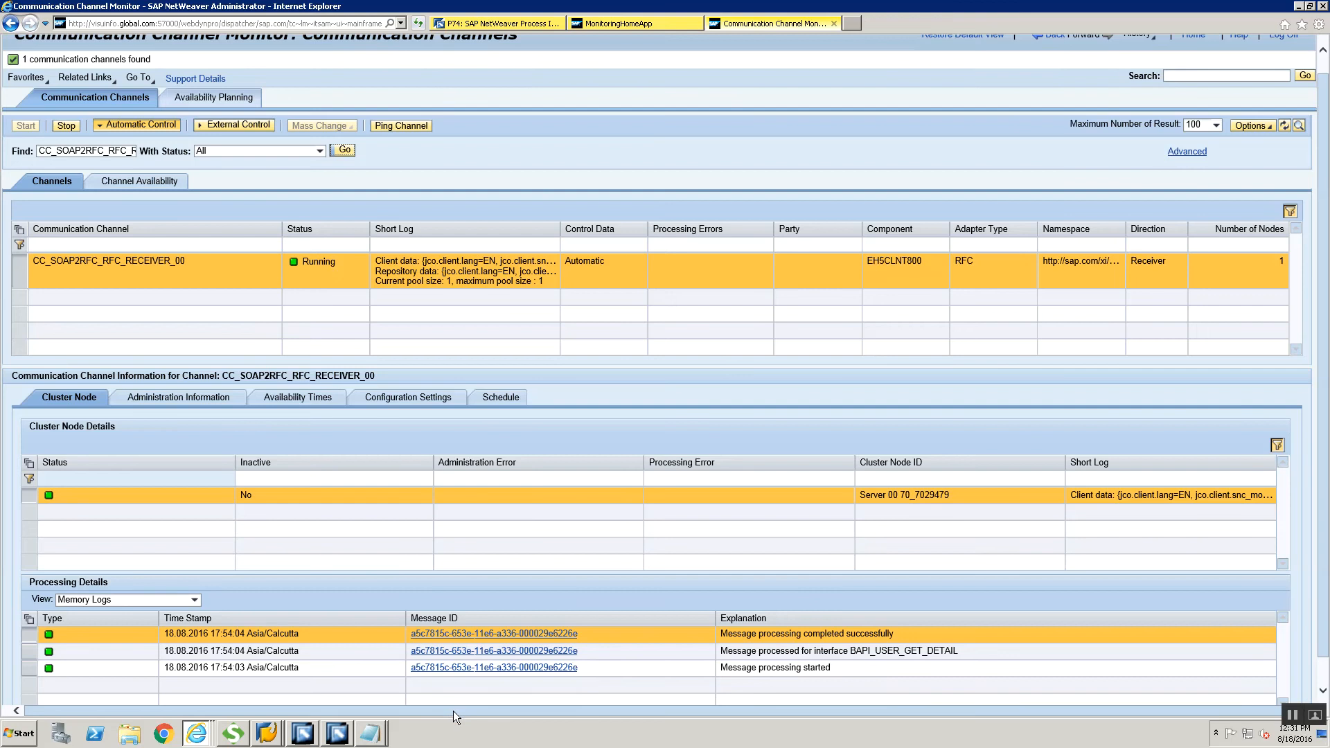
- Resend the SoapUI request with AAAA appended to its USERNAME value and read through the response
click(233, 734)
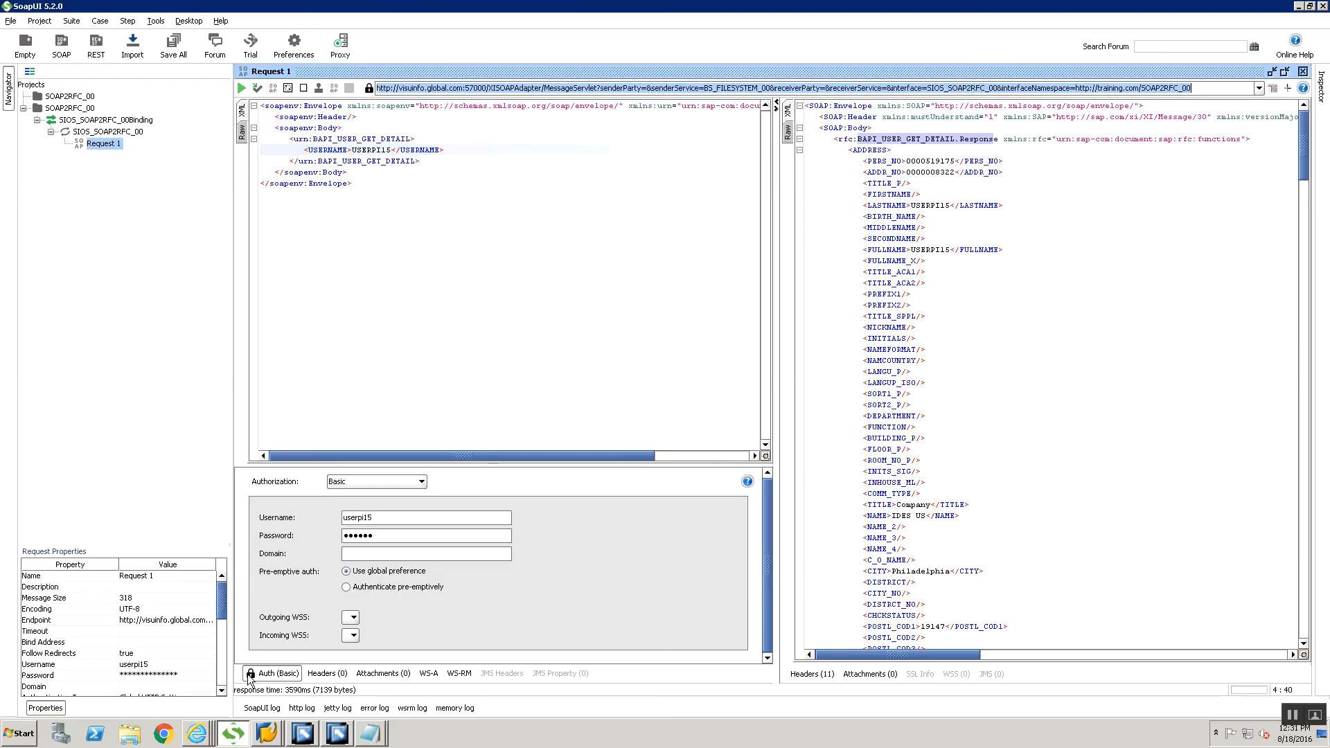
click(392, 150)
text(A)
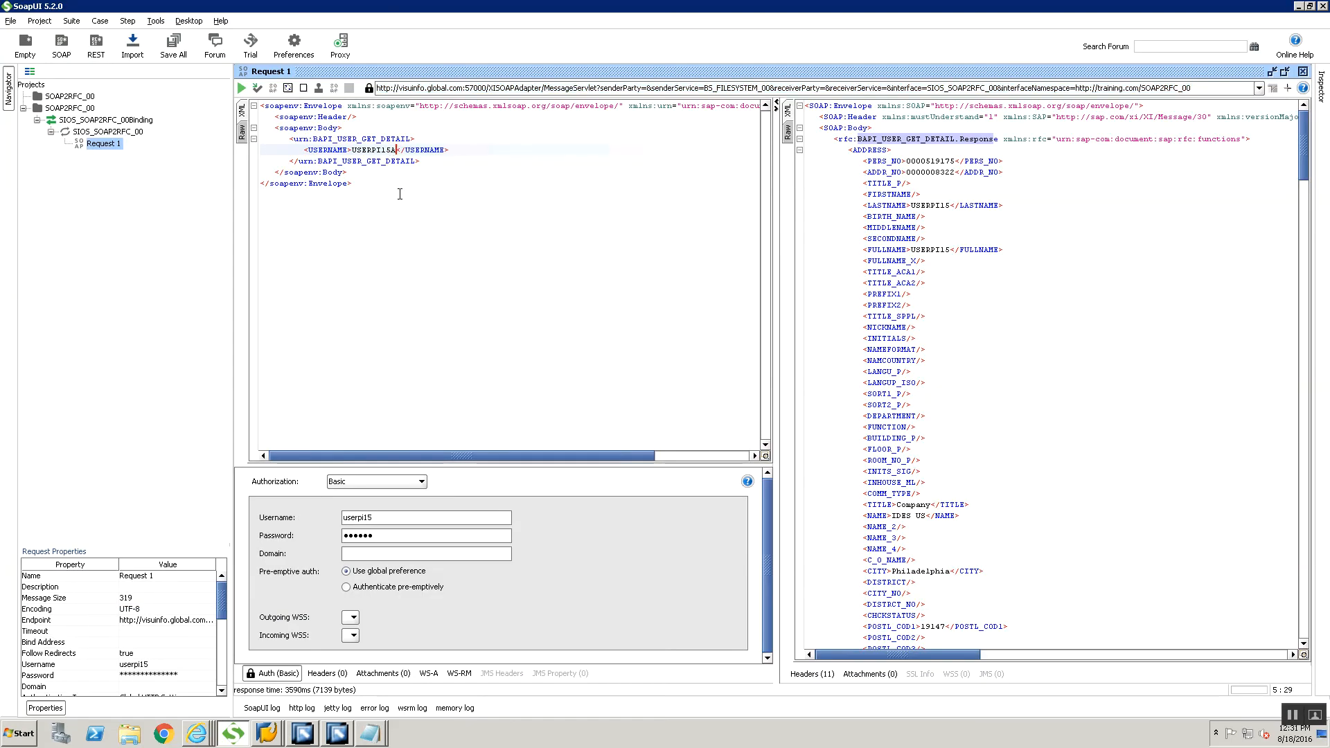
text(AAA)
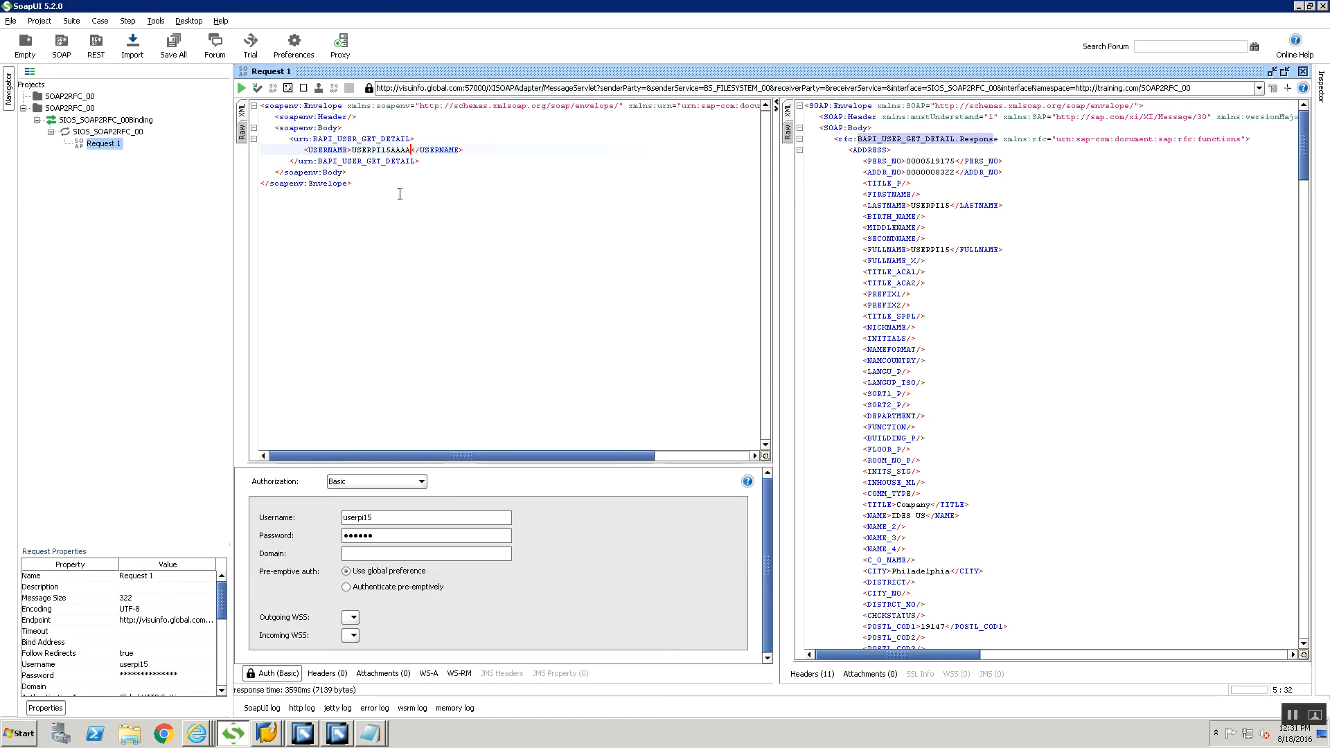
click(241, 88)
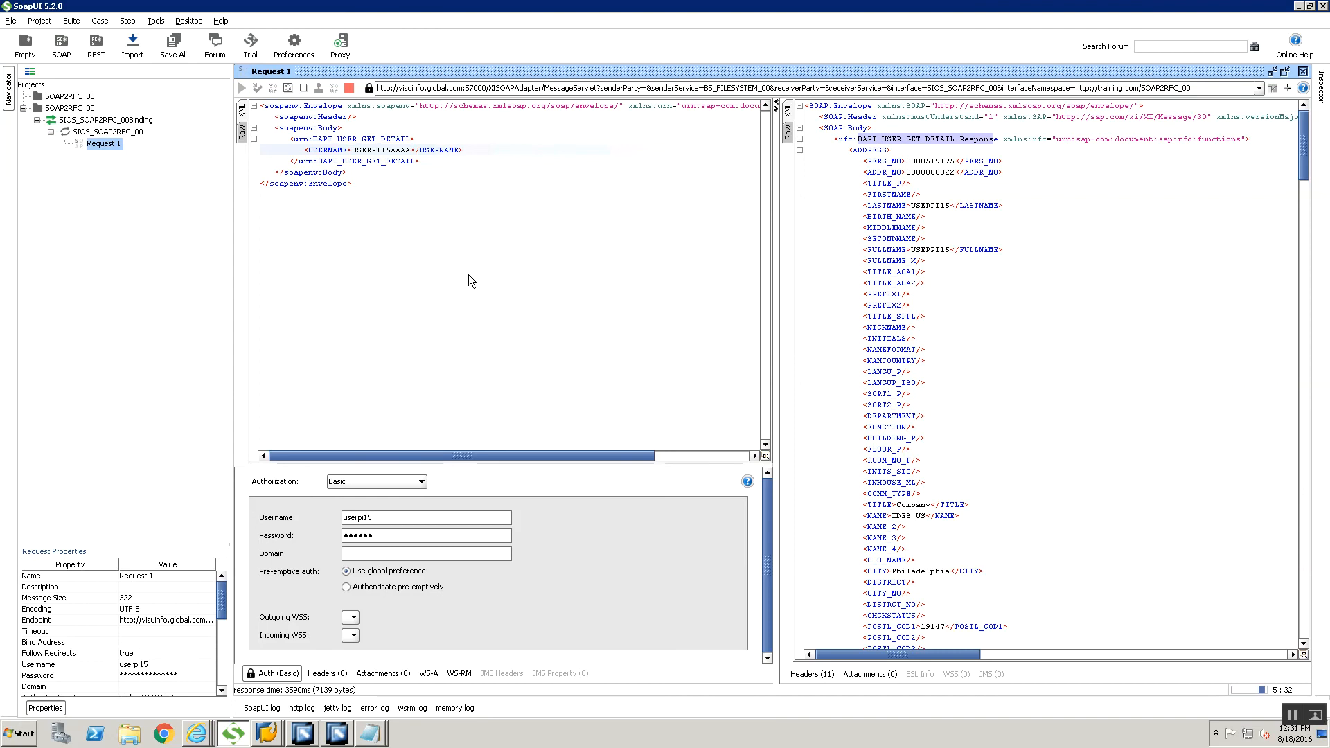
scroll(1028, 378, down, 20)
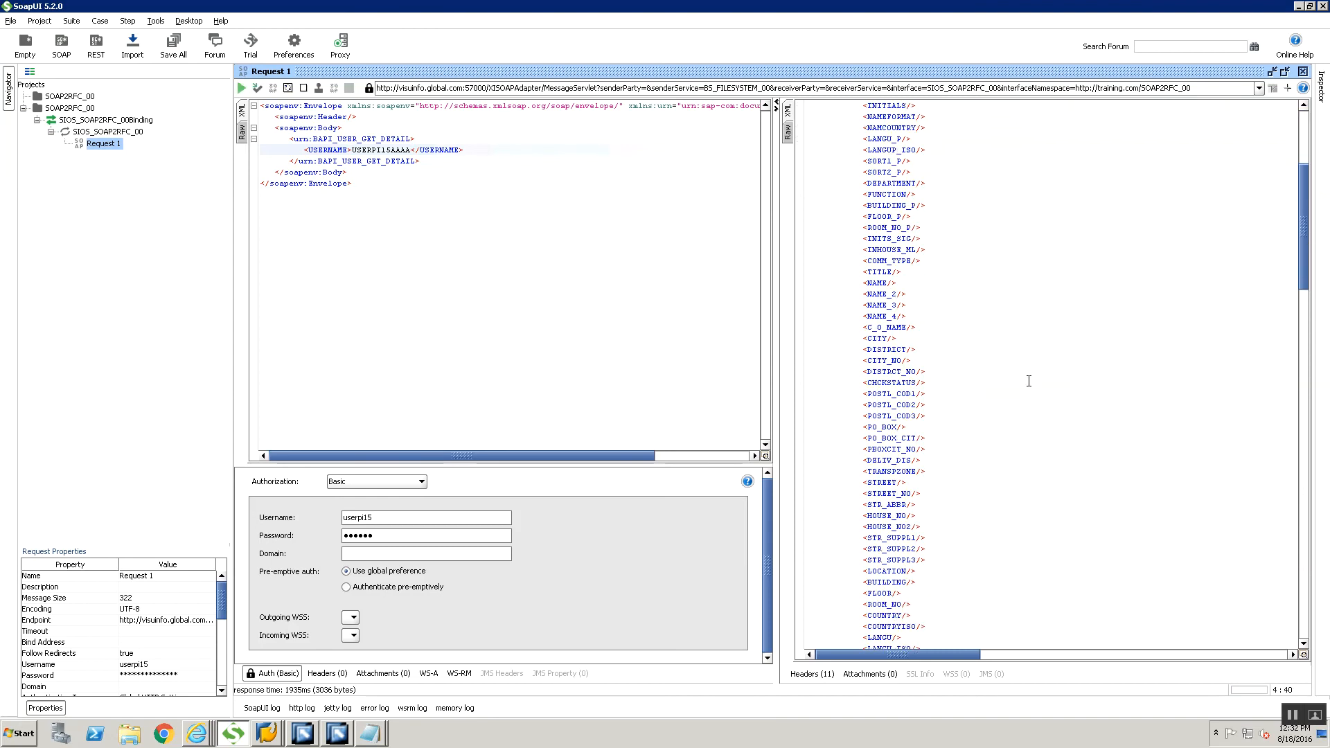
scroll(1027, 377, down, 20)
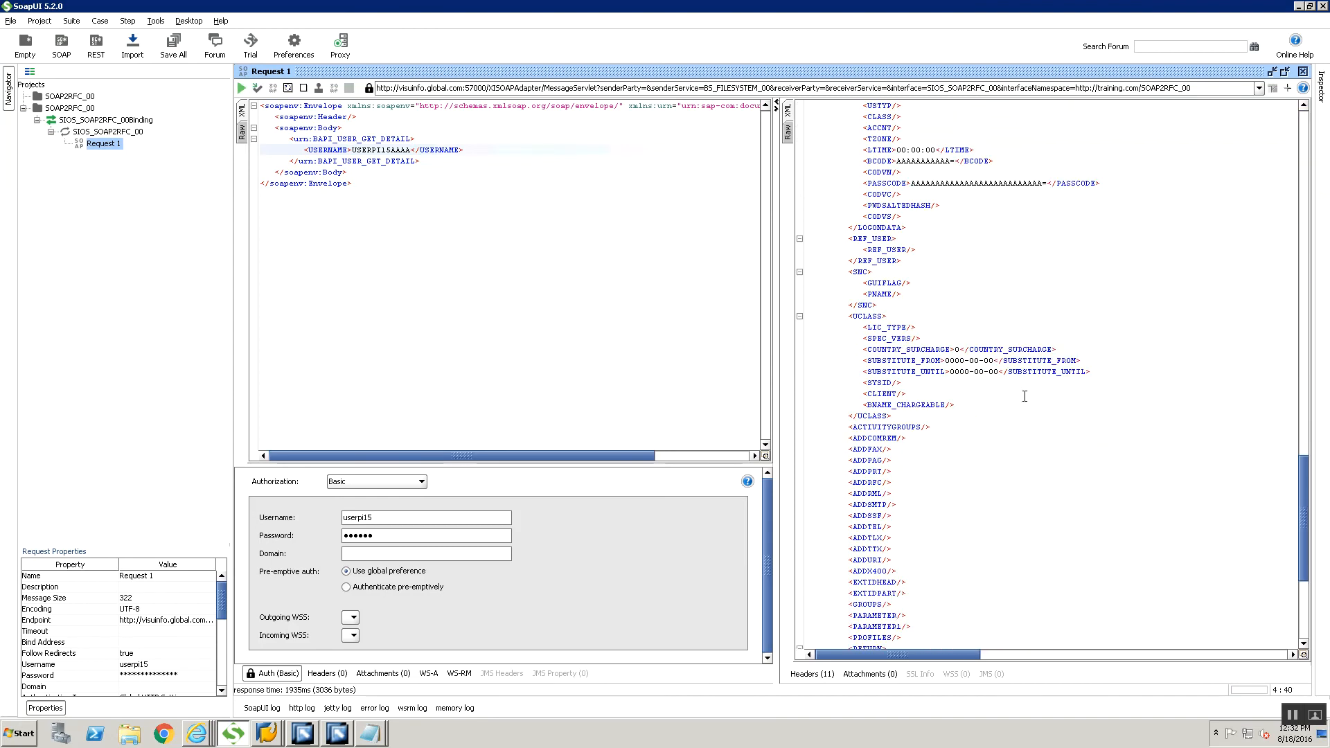
- Highlight the response's user error message, switch to the Communication Channel Monitor, and refresh the CC_SOAP2RFC_RFC_RECEIVER_00 search to check its processing details
drag(935, 470, 988, 468)
key(alt+Tab)
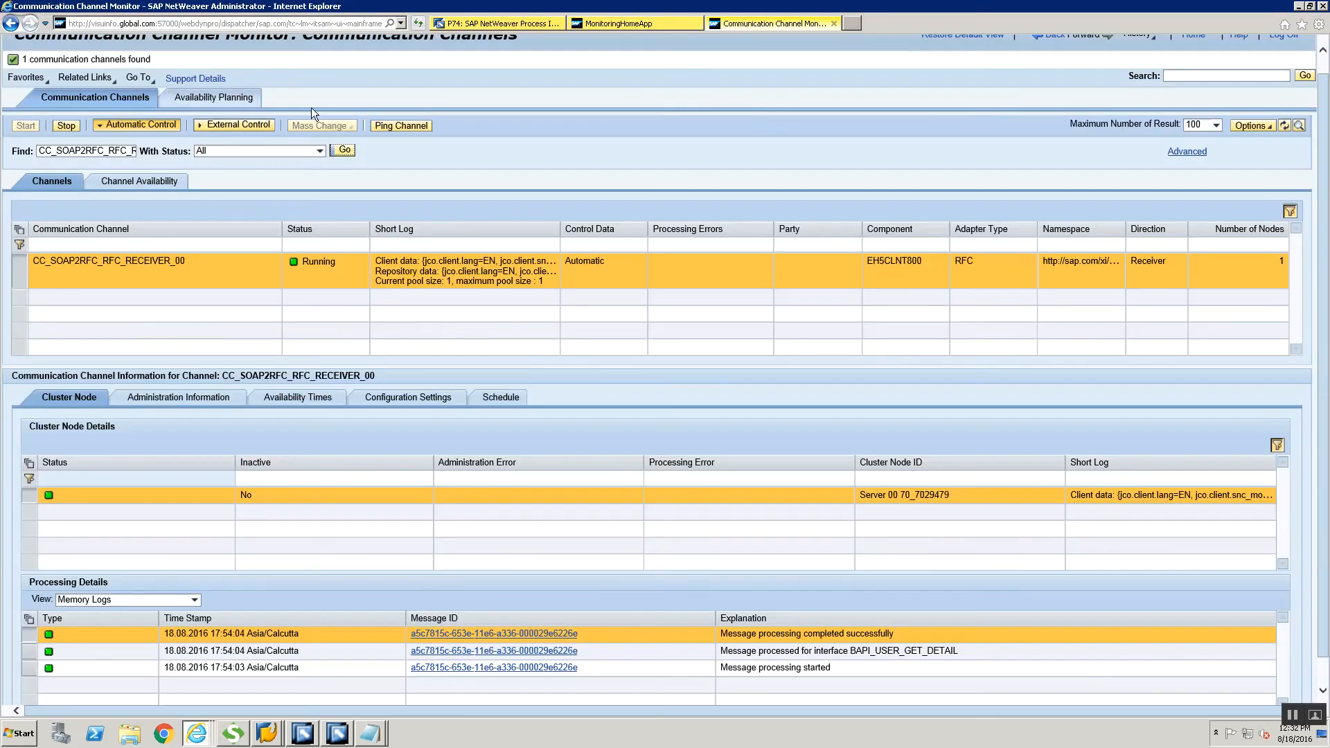
click(347, 152)
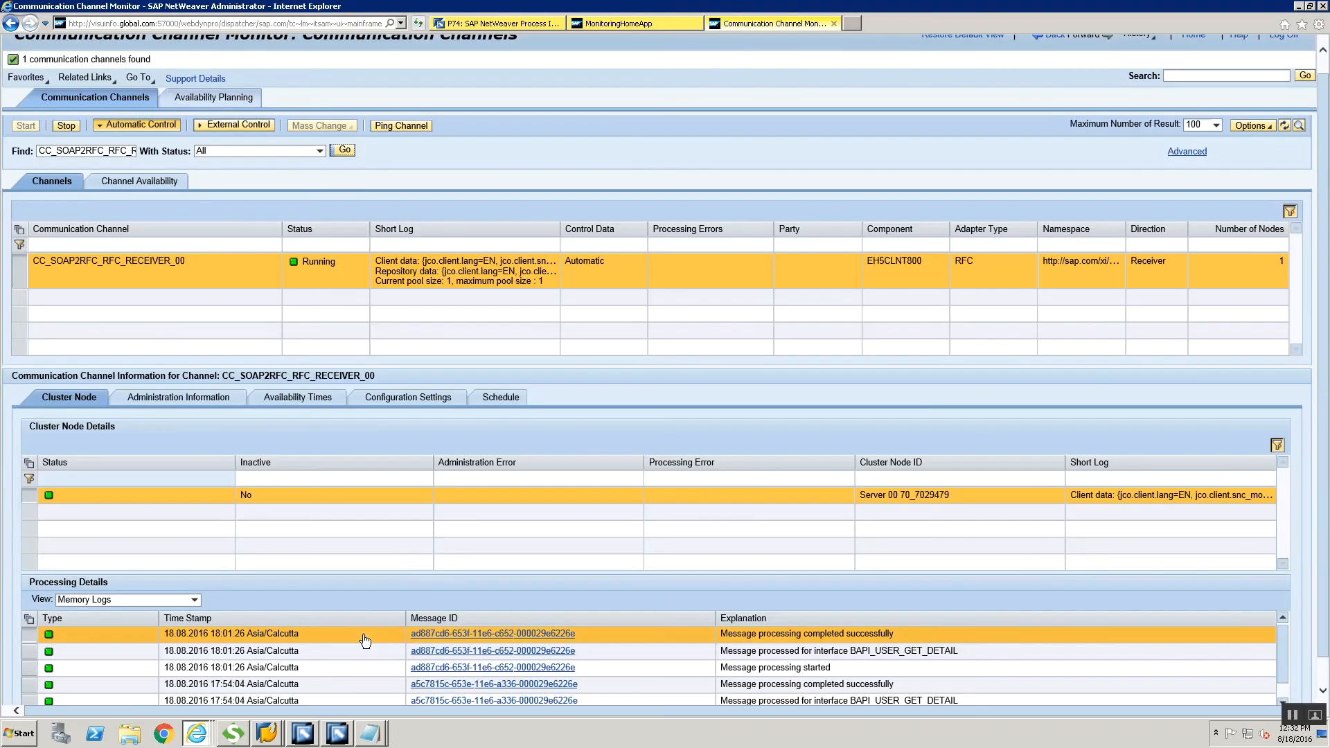
click(1321, 671)
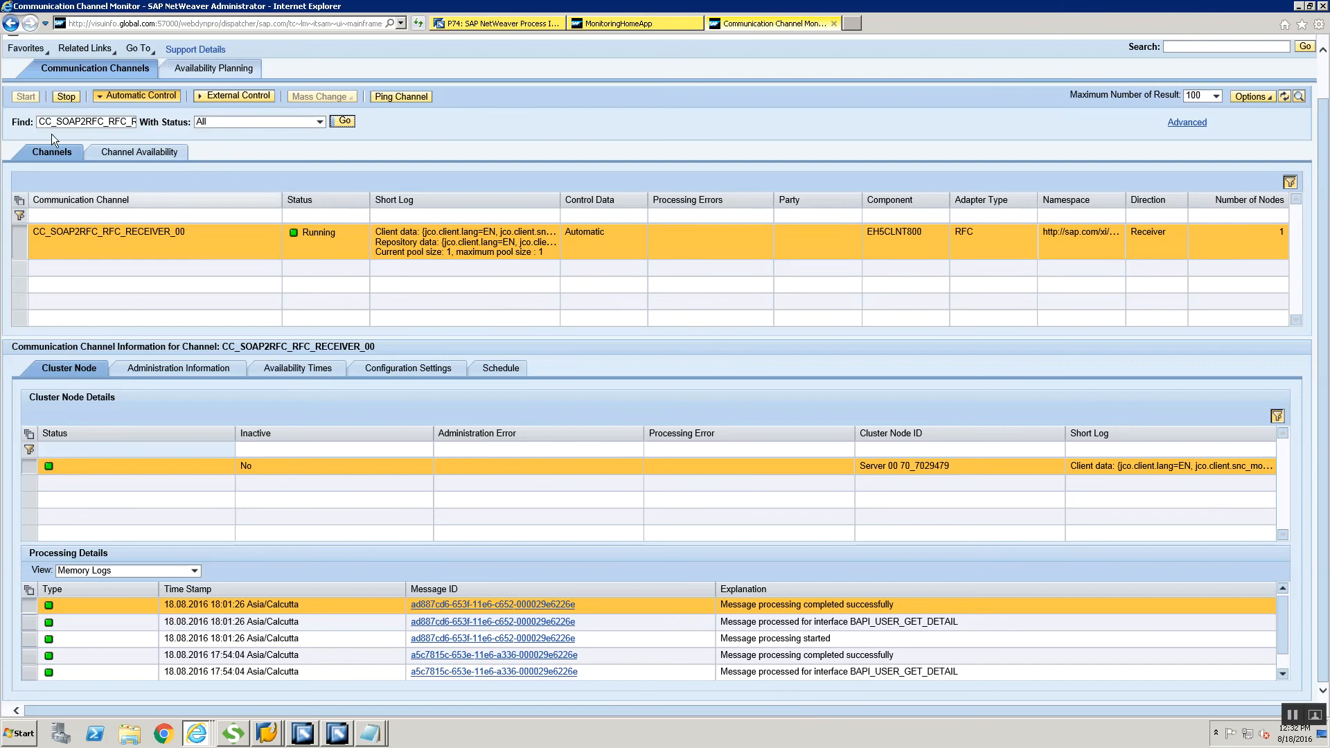
- Switch to SAP GUI, refresh the XML message list, and open the newest message sent from BS_FILESYSTEM_00 to inspect its request payload
click(274, 731)
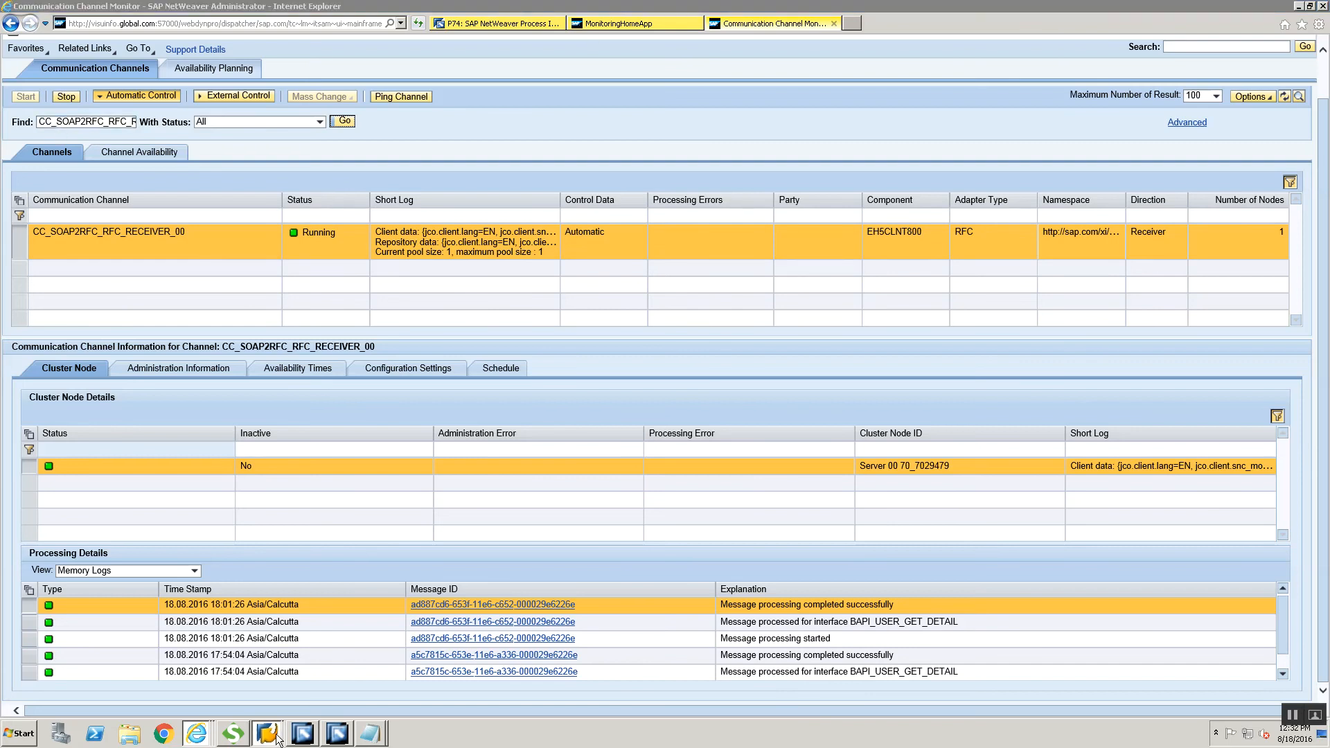
click(275, 704)
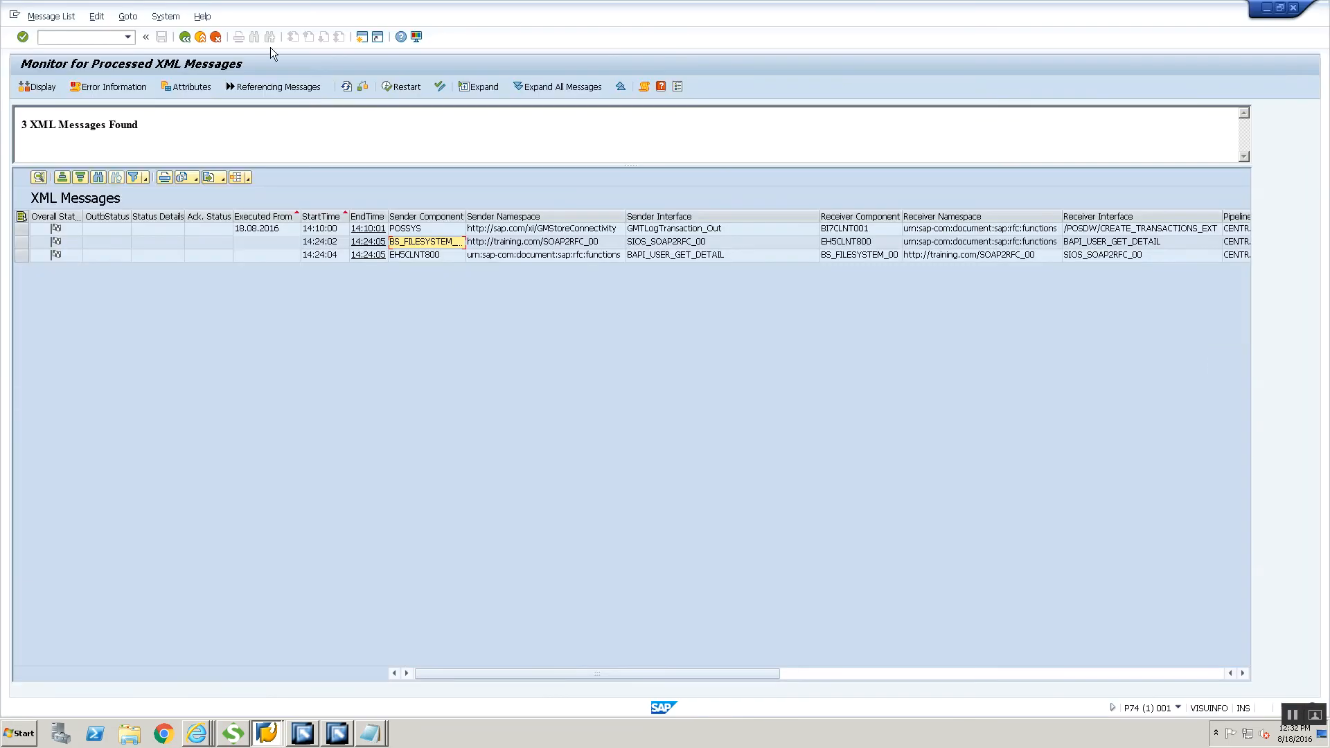
click(345, 87)
click(426, 268)
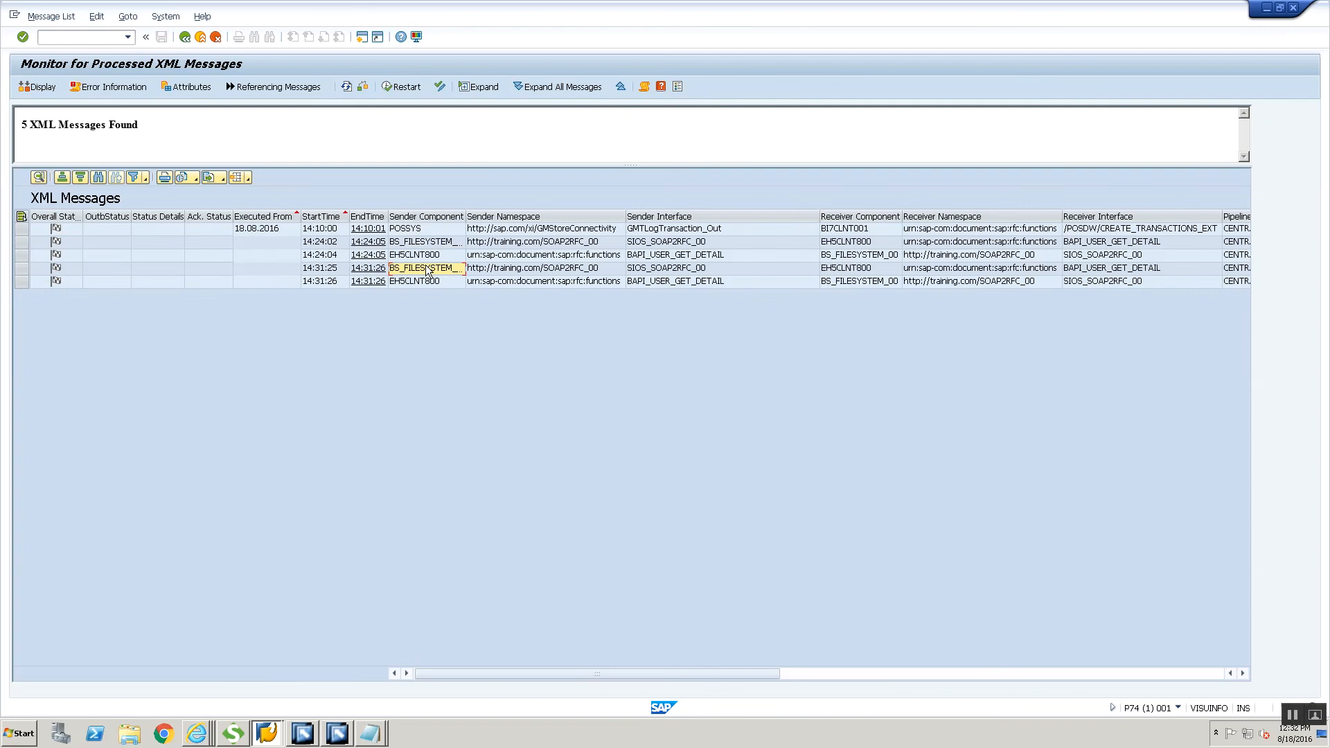
double_click(428, 275)
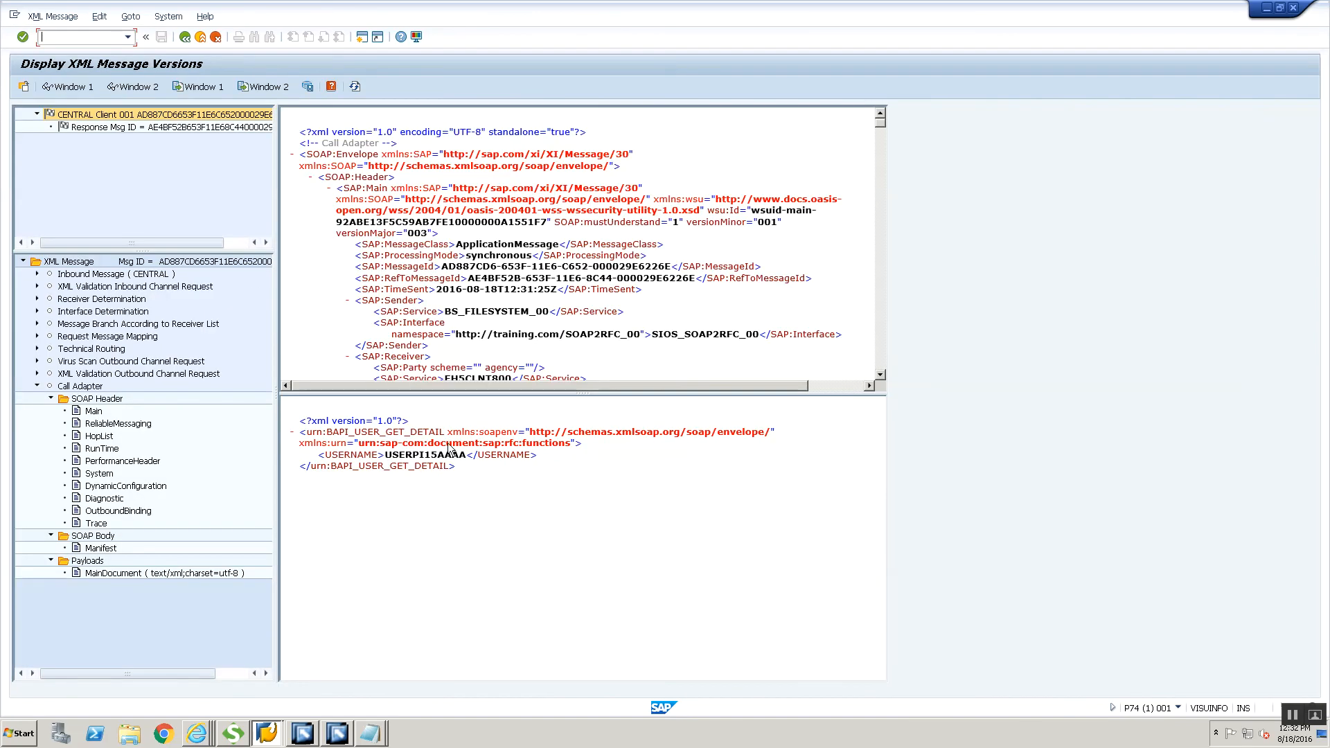
- Open the linked response message, read through its payload, and return to the XML message list
double_click(123, 132)
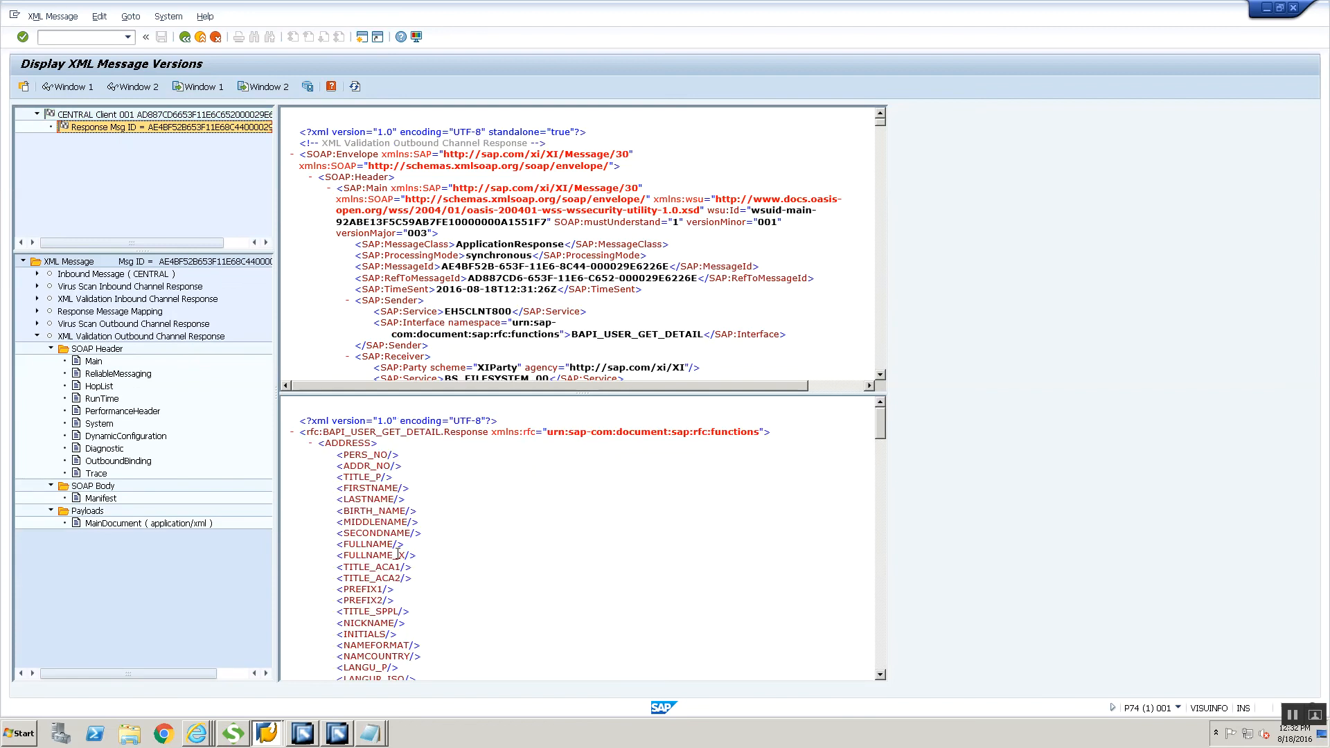
scroll(432, 560, down, 15)
scroll(399, 551, down, 10)
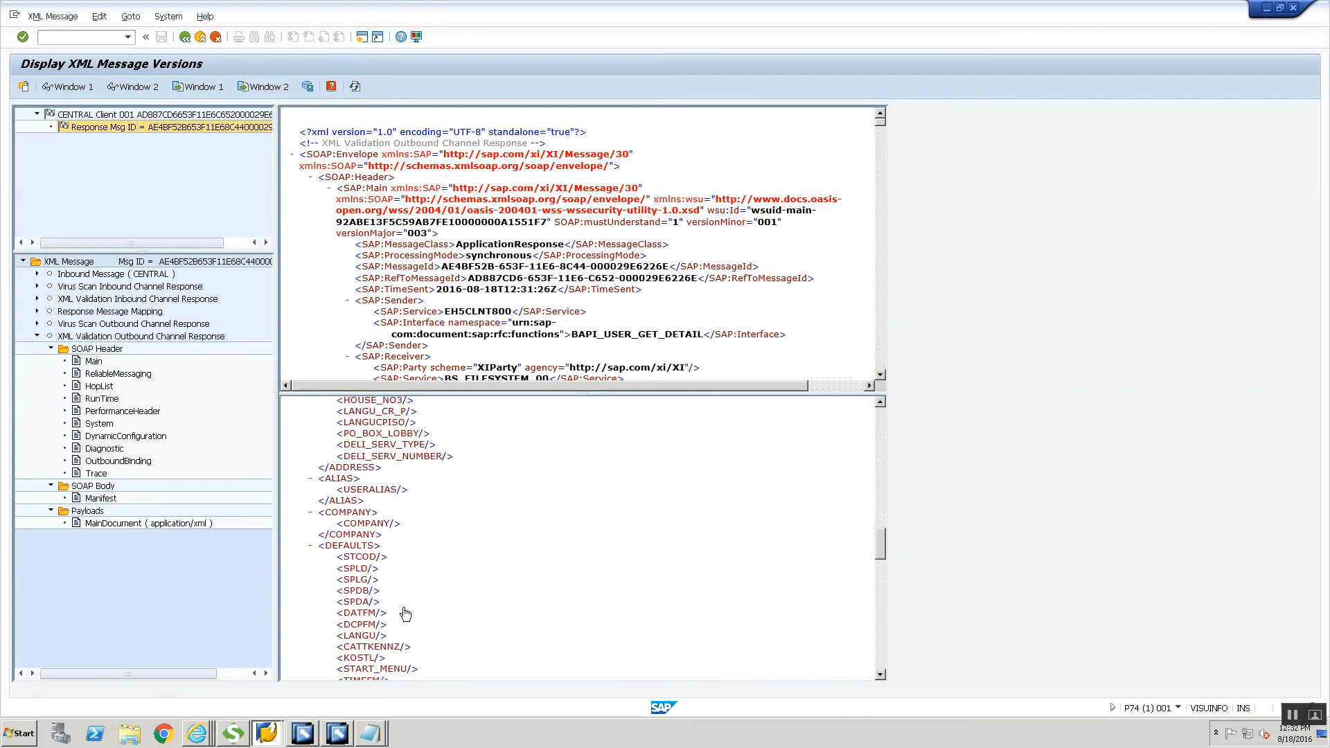
click(184, 36)
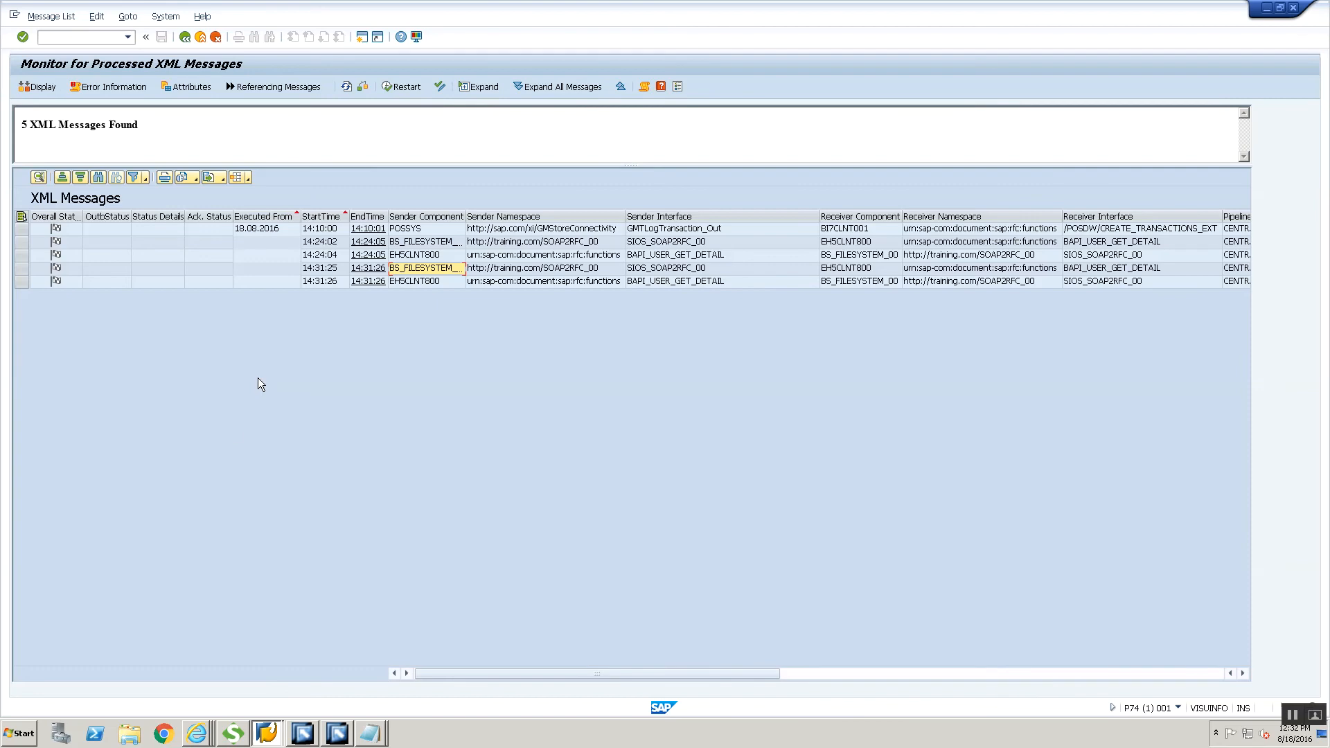
- In the Integration Builder, open CC_SOAP2RFC_RFC_RECEIVER_00 for editing, append AA to its Logon User, and save the channel
mouse_move(320, 732)
click(308, 709)
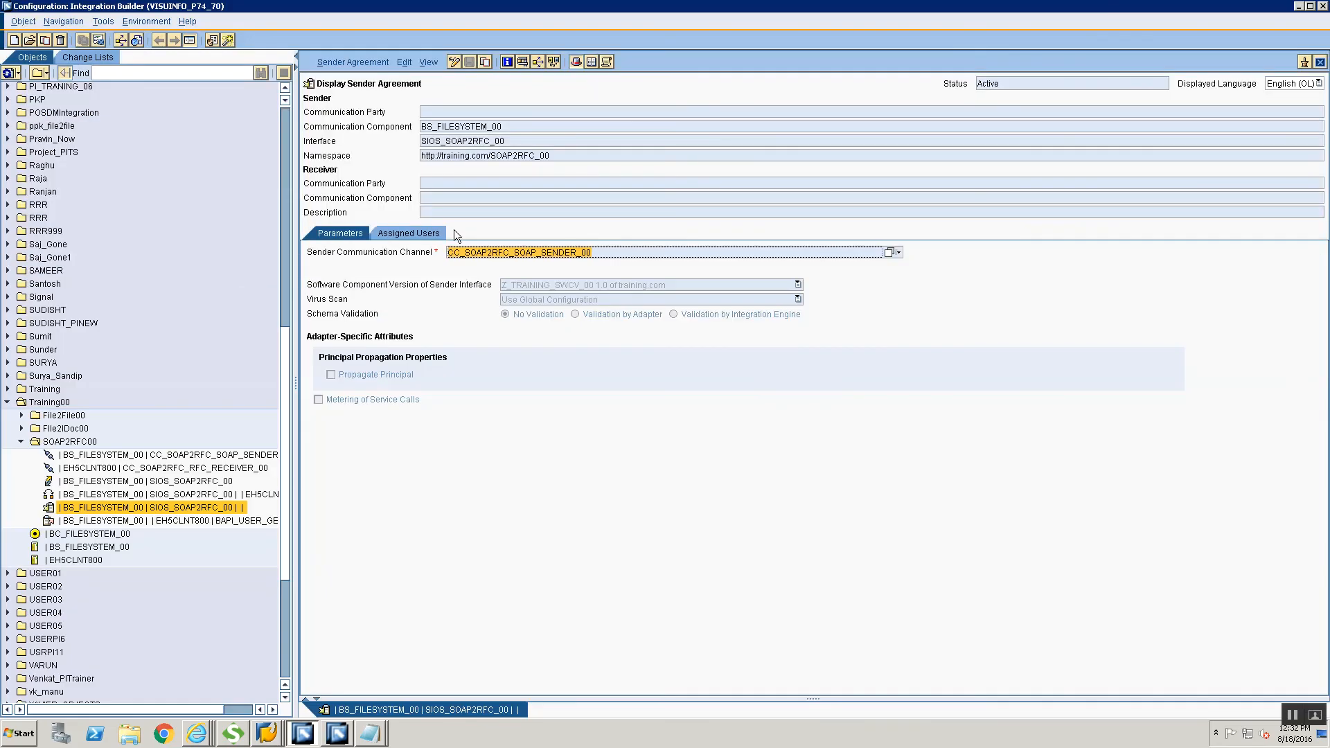
click(180, 469)
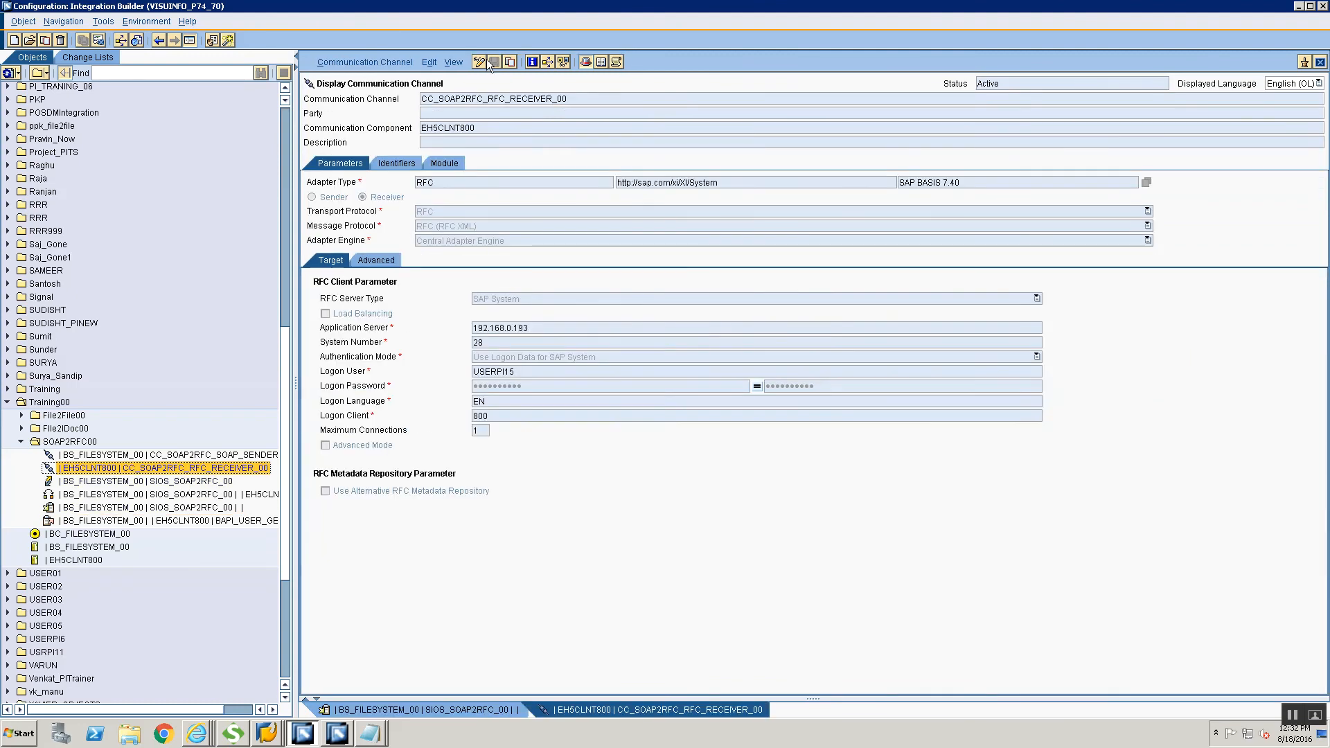
click(486, 60)
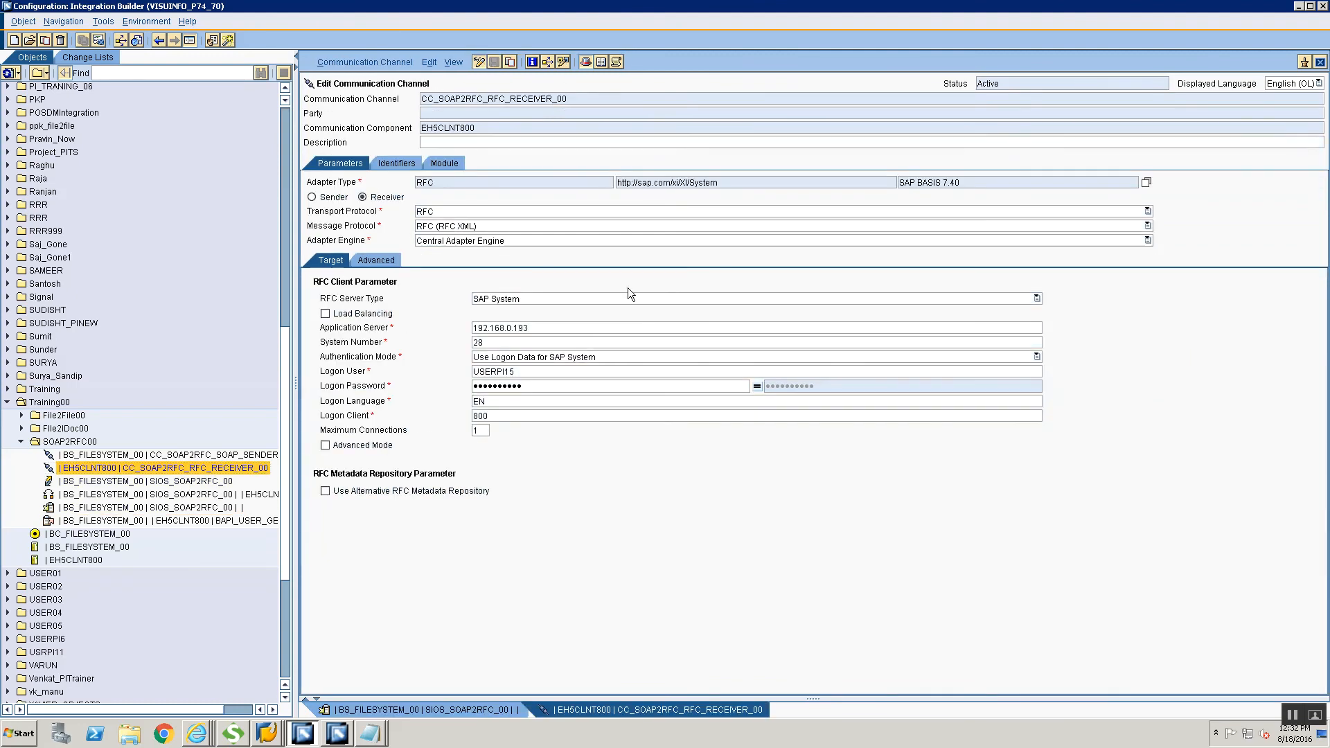
click(545, 373)
text(AA)
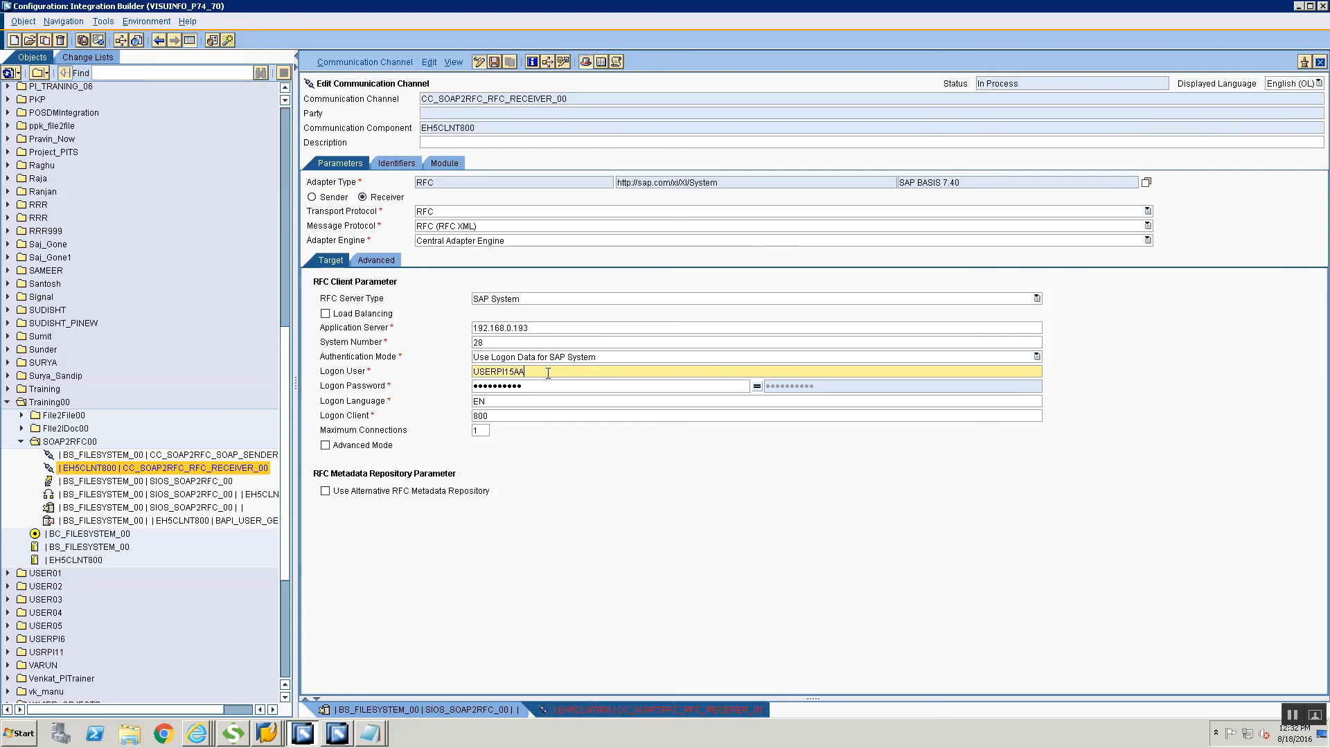
key(ctrl+s)
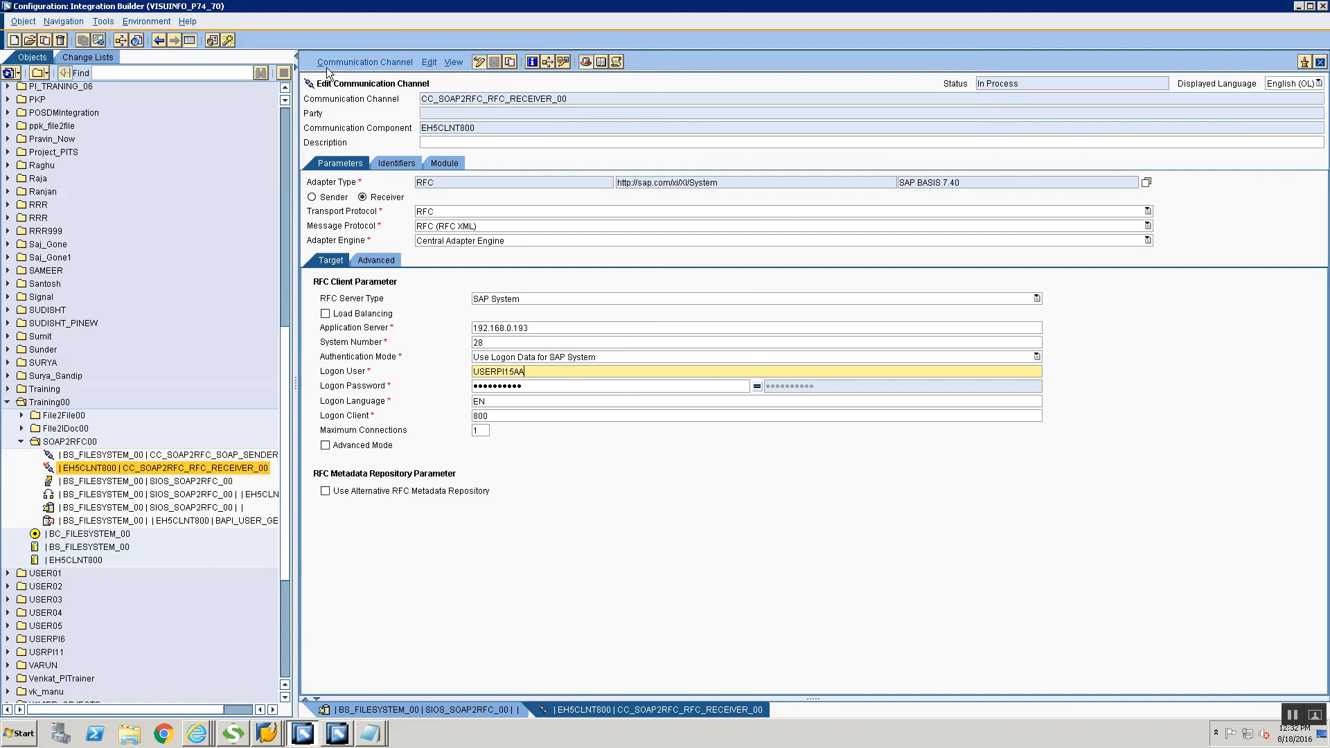
- Activate the standard change list containing the edited RFC receiver channel and dismiss the activation dialog
click(380, 63)
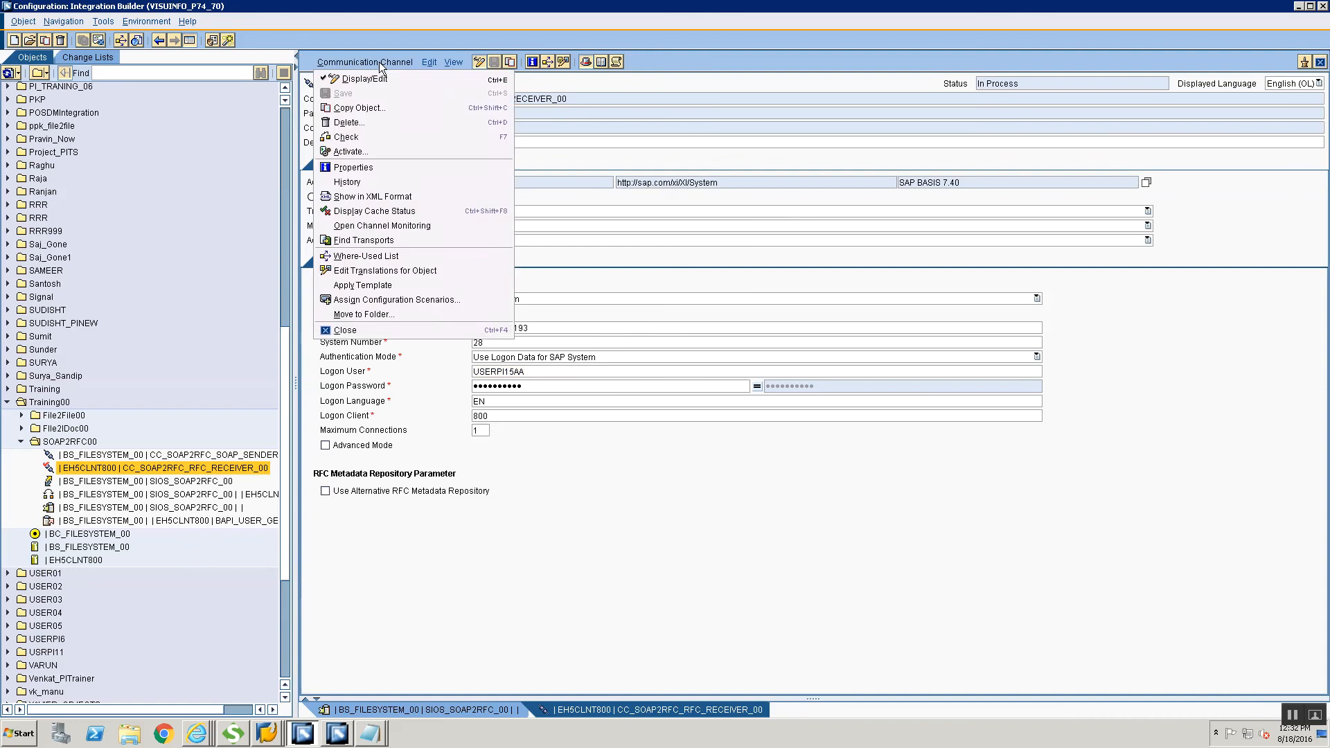
click(388, 153)
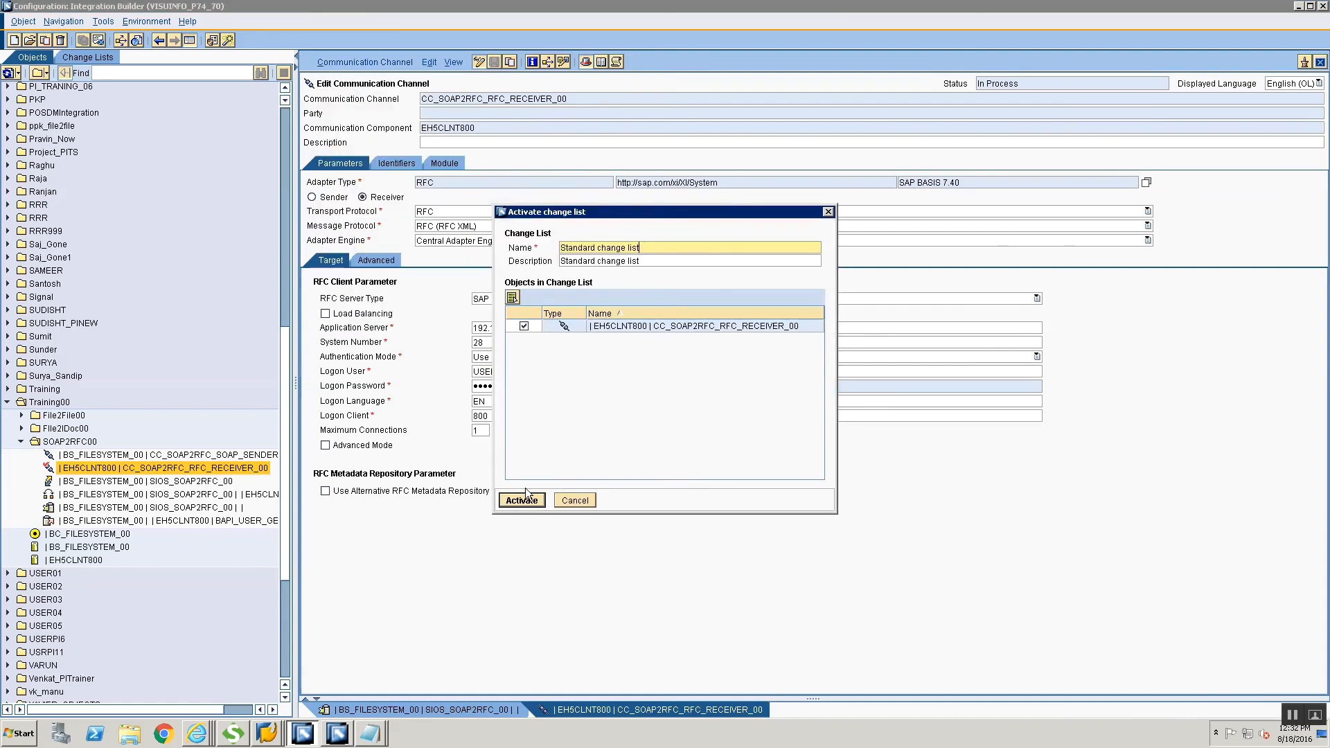
click(522, 500)
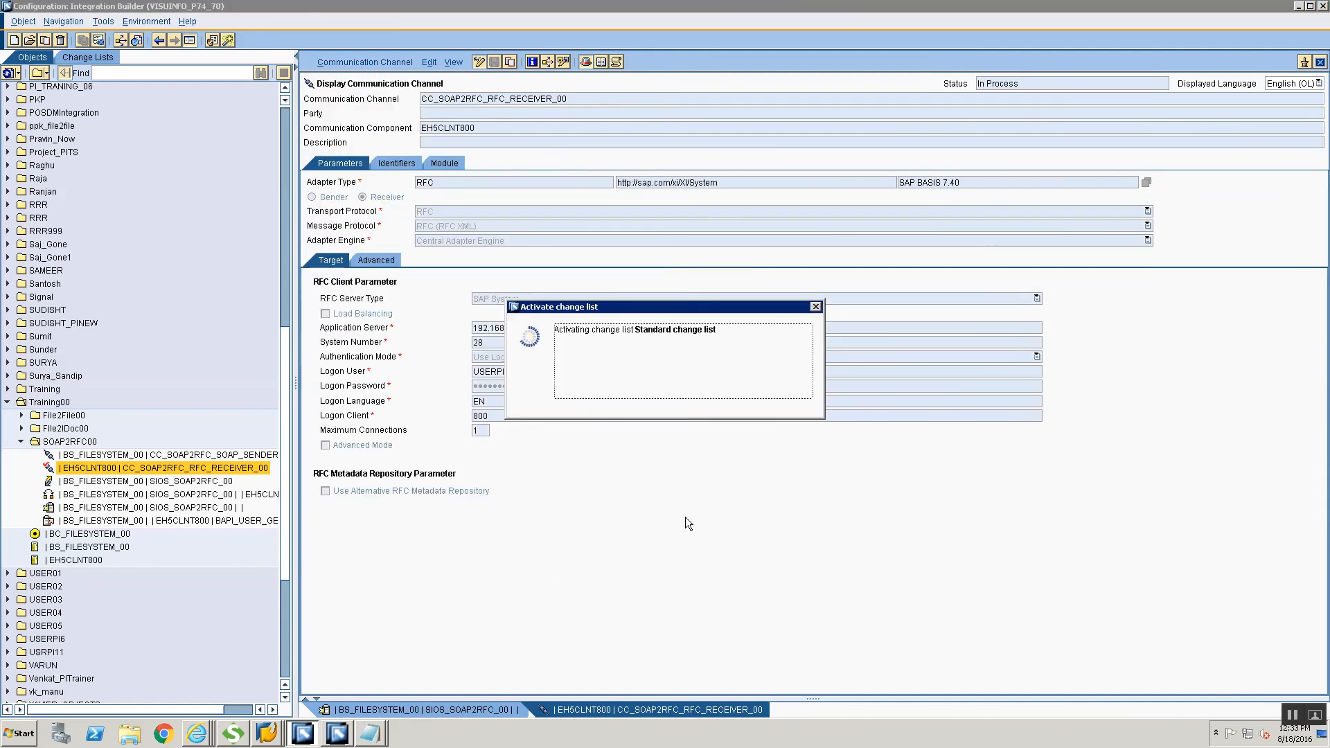
click(547, 413)
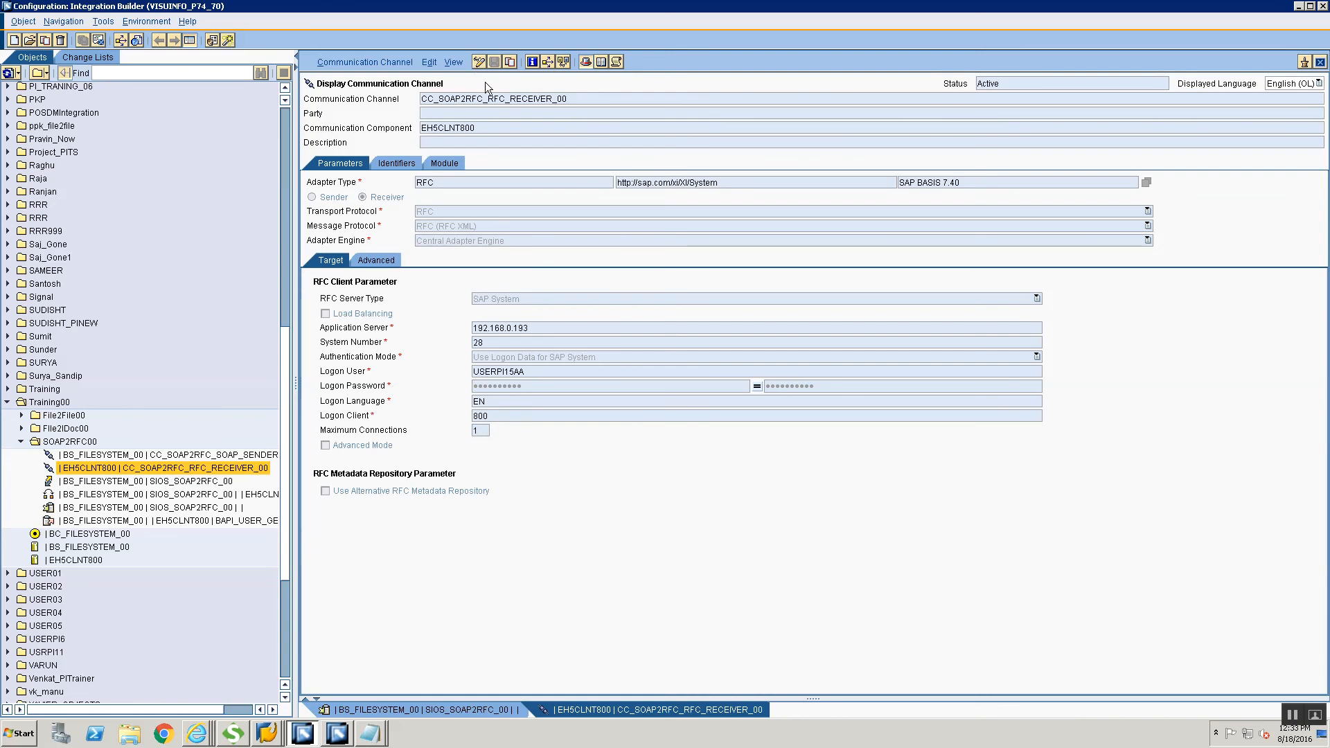
- Reopen the RFC receiver channel for editing, append a further AA to its Logon User, and save the channel
double_click(528, 371)
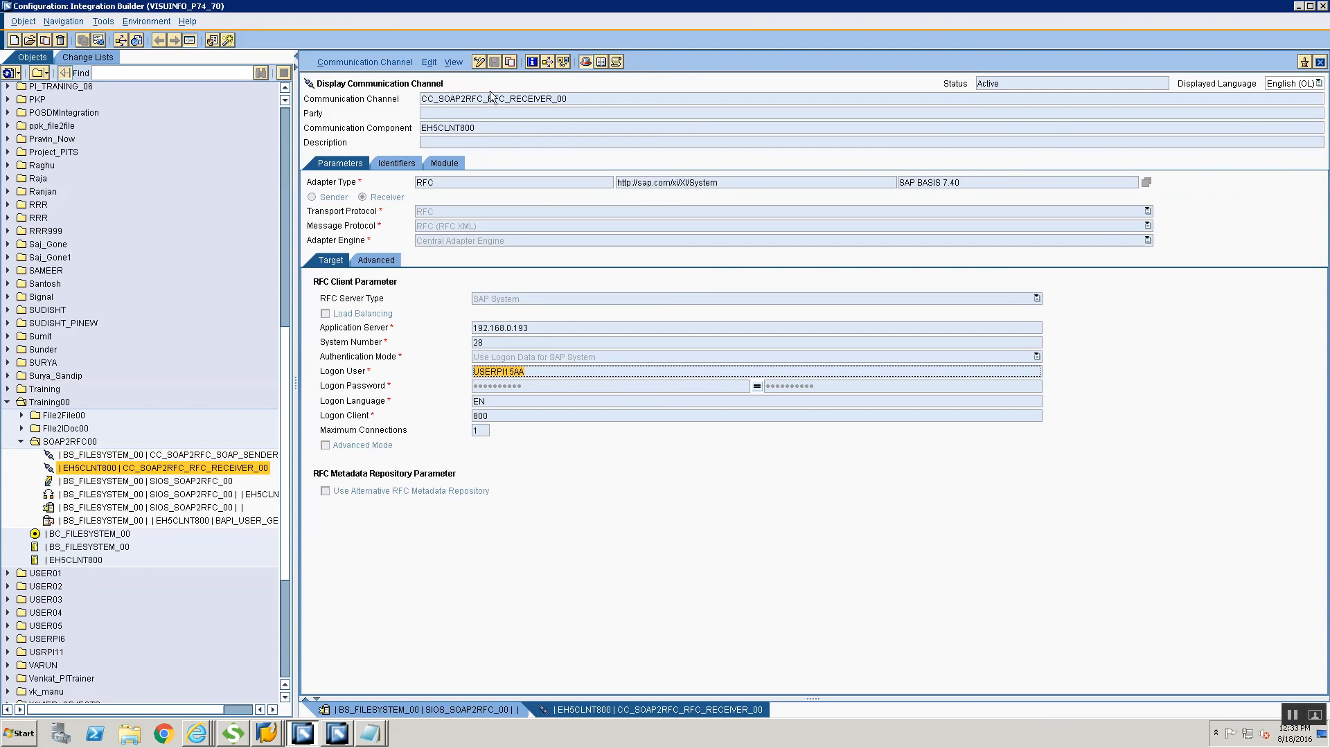
click(478, 62)
click(569, 357)
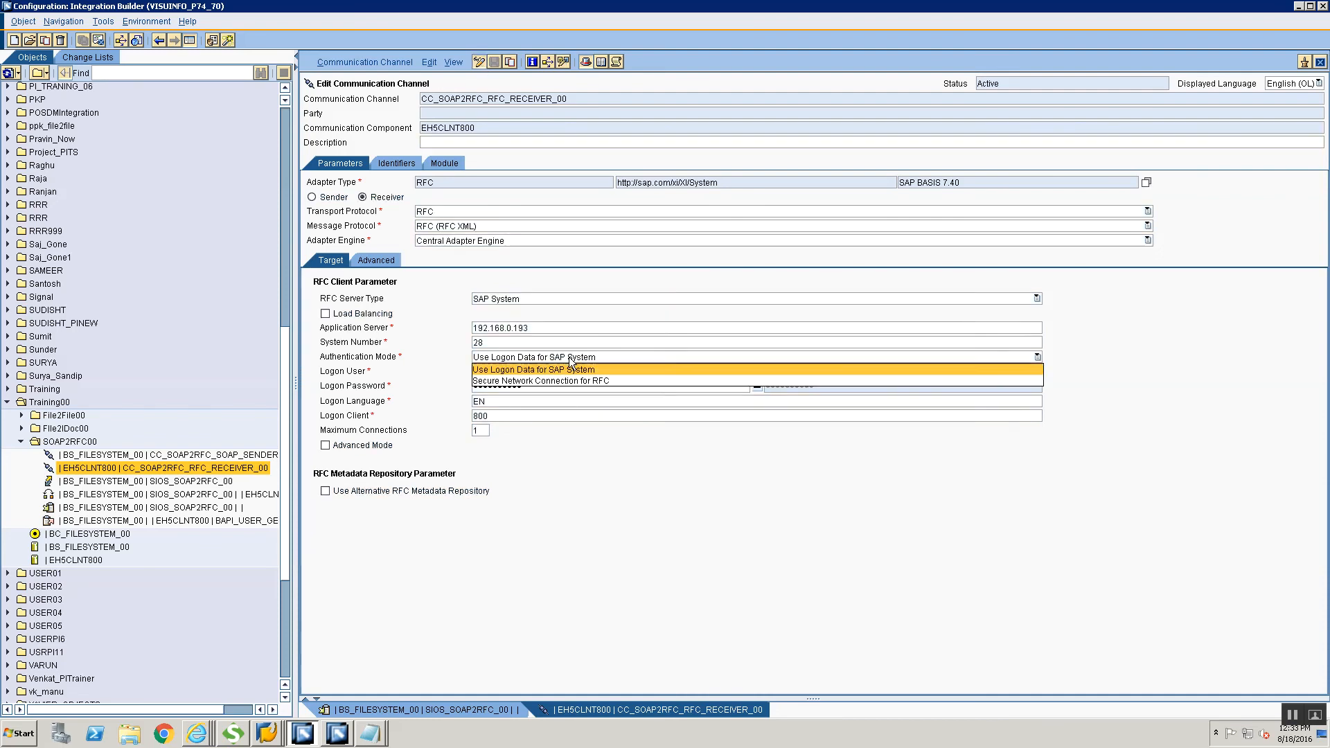
click(1305, 369)
click(668, 386)
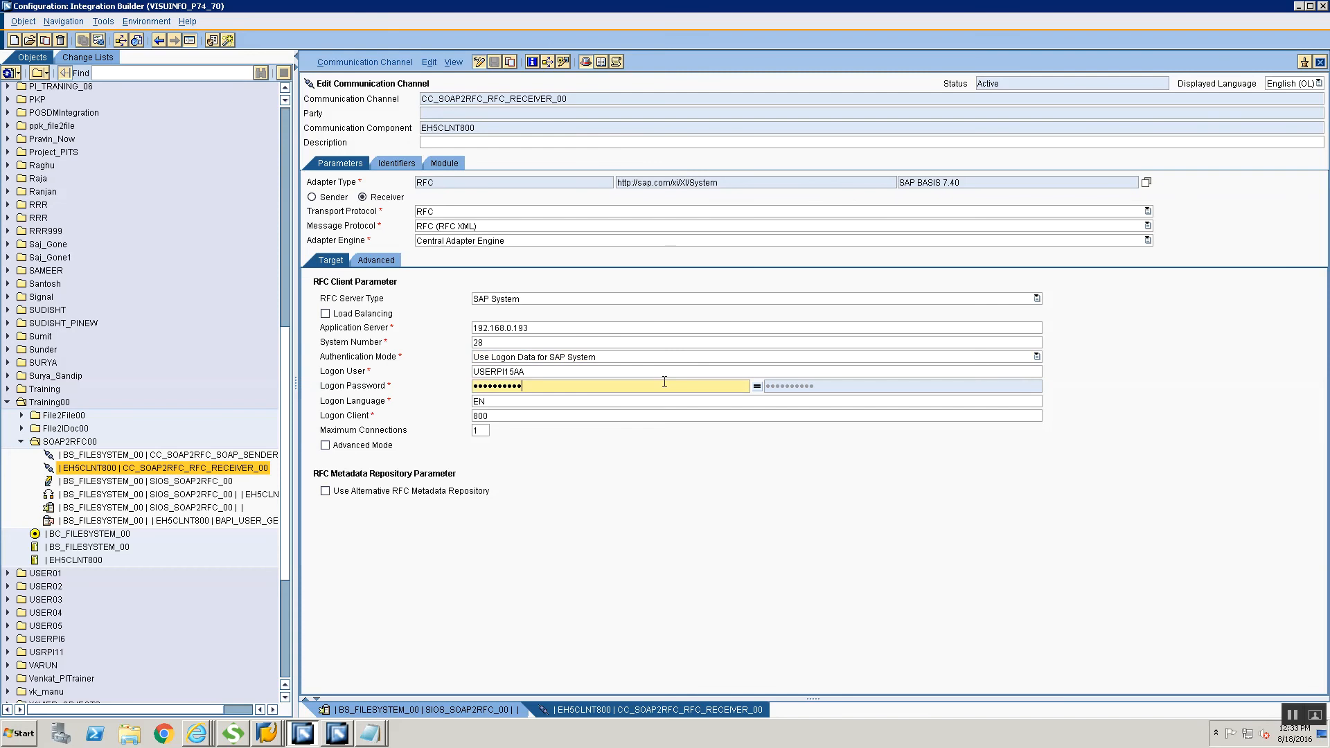
click(660, 374)
text(AA)
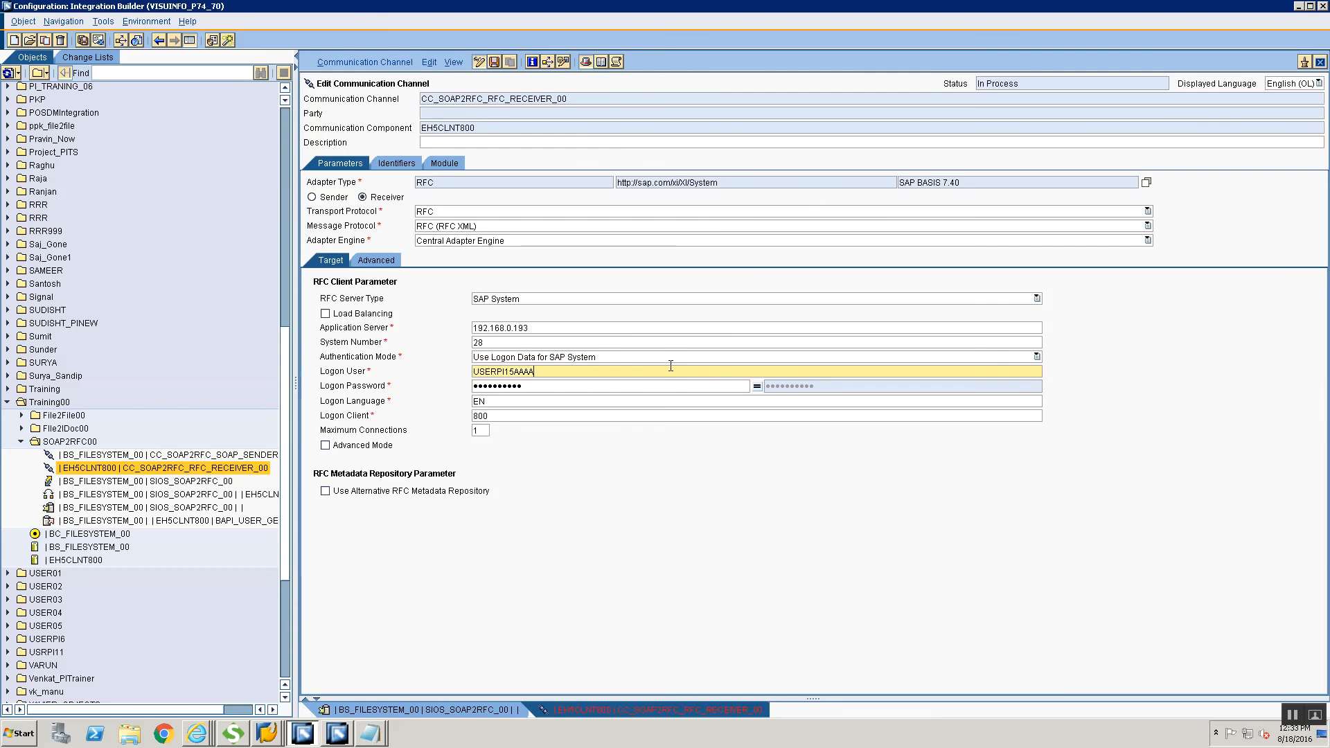
click(493, 62)
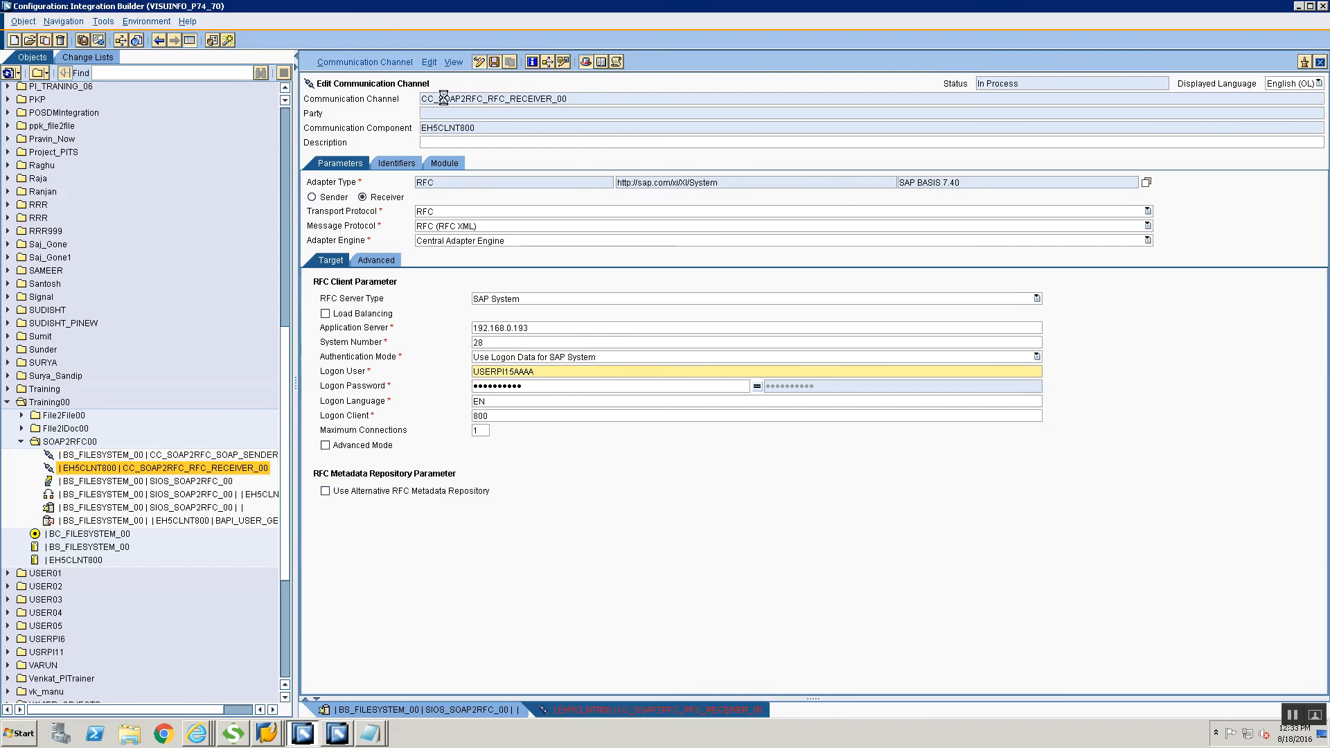
click(393, 64)
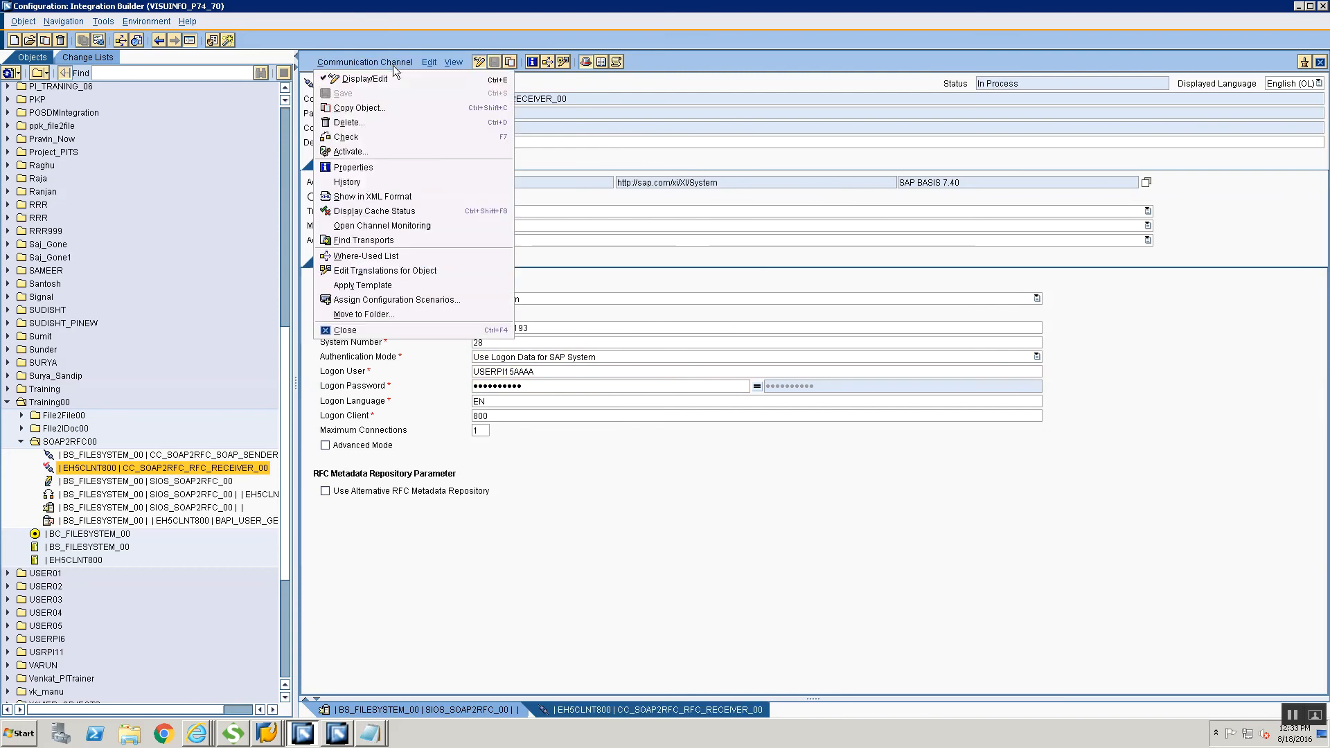
click(368, 151)
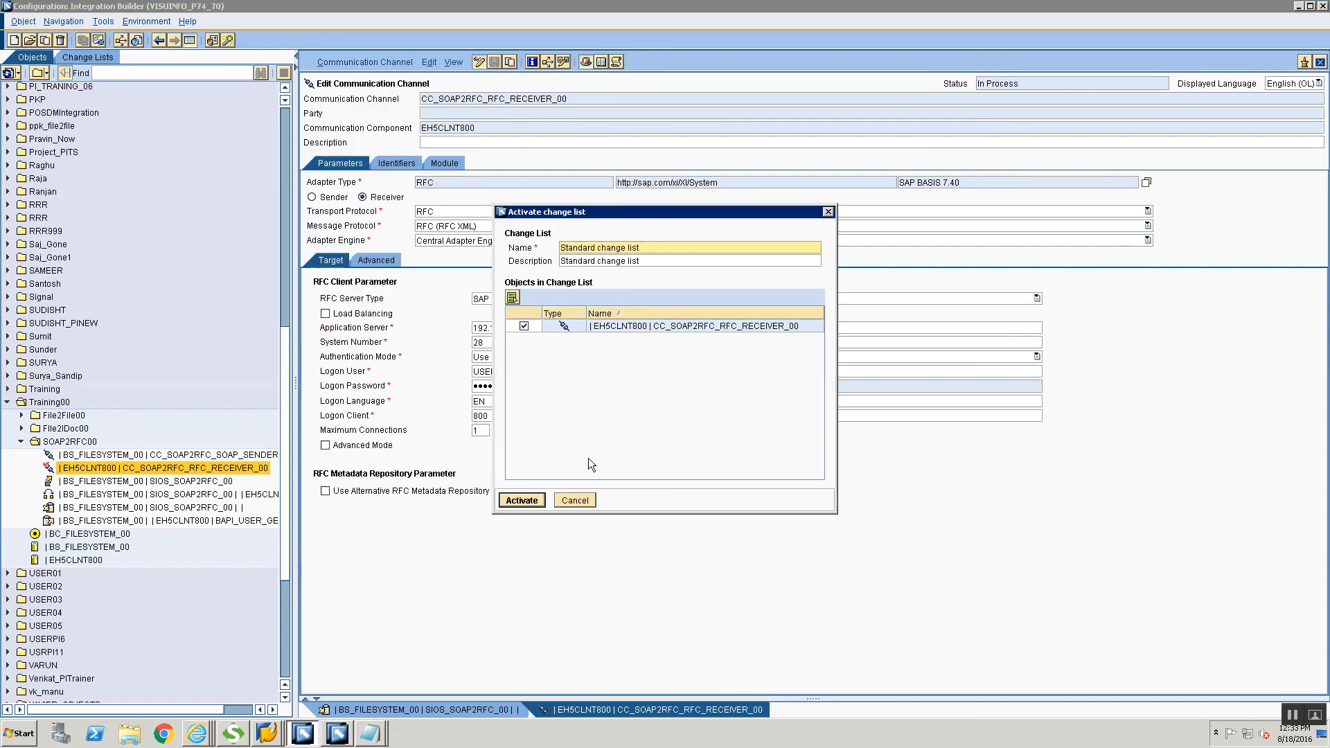
click(581, 499)
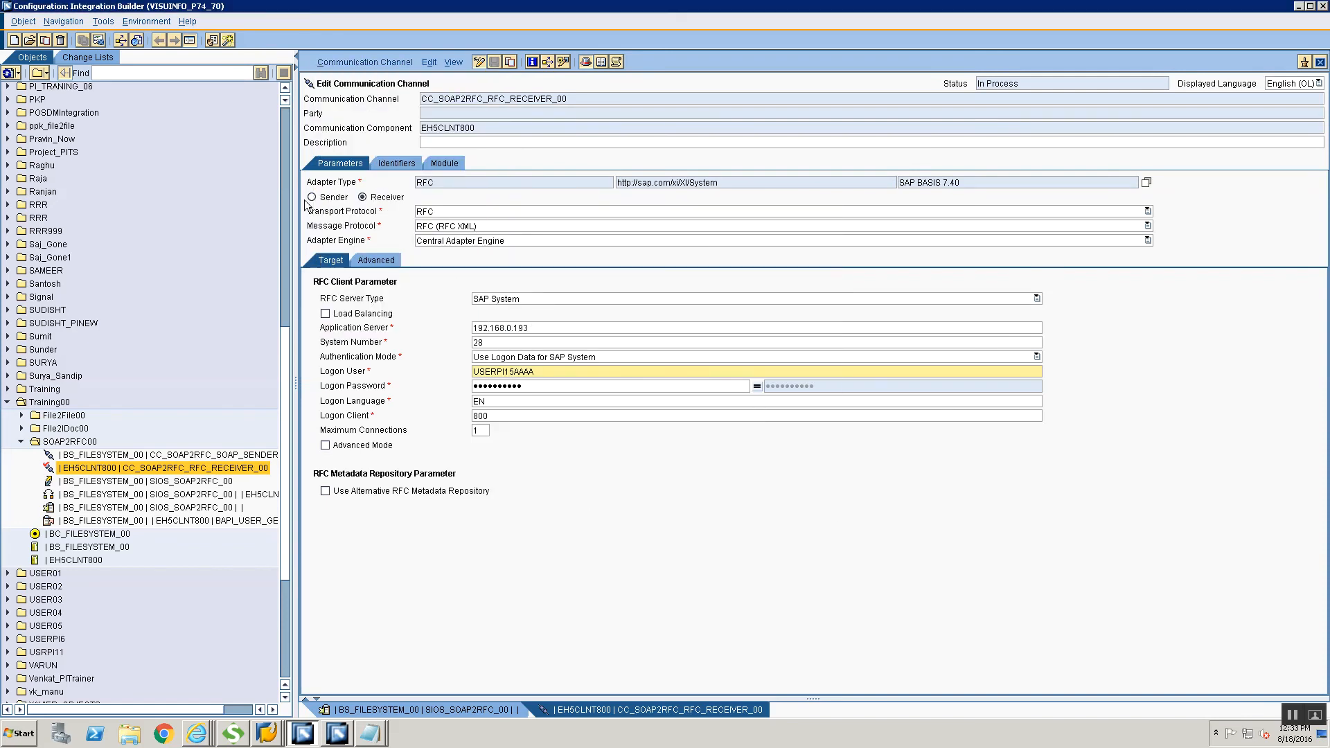
- Expand the current user's open change lists and open the standard change list to examine the objects it contains
click(75, 57)
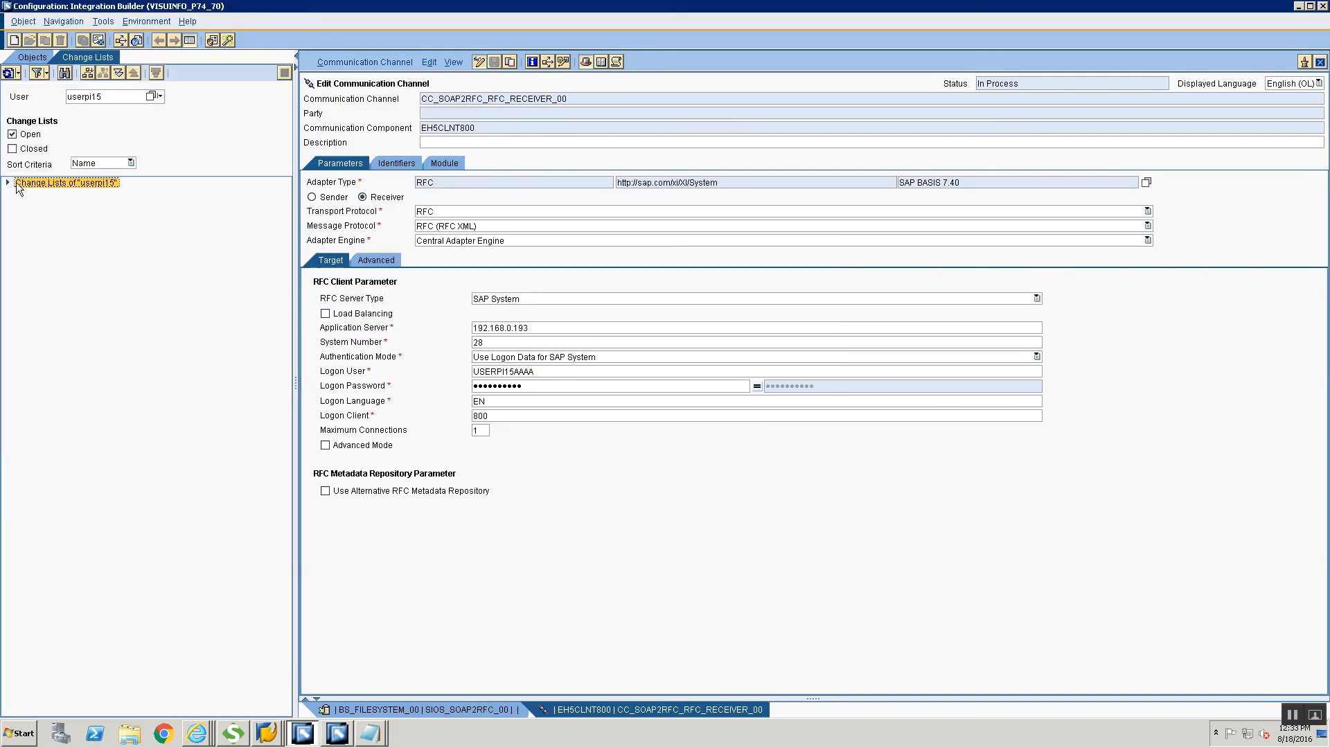
double_click(17, 183)
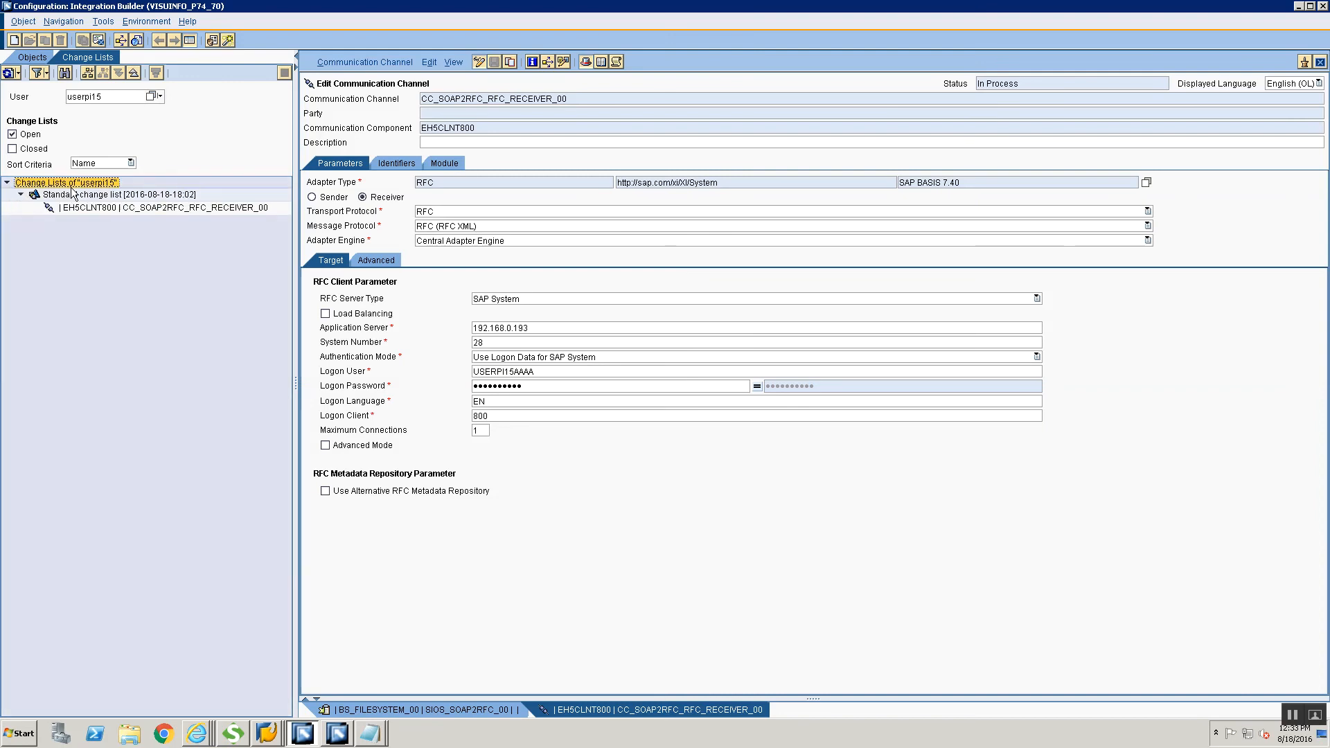
right_click(73, 196)
click(96, 218)
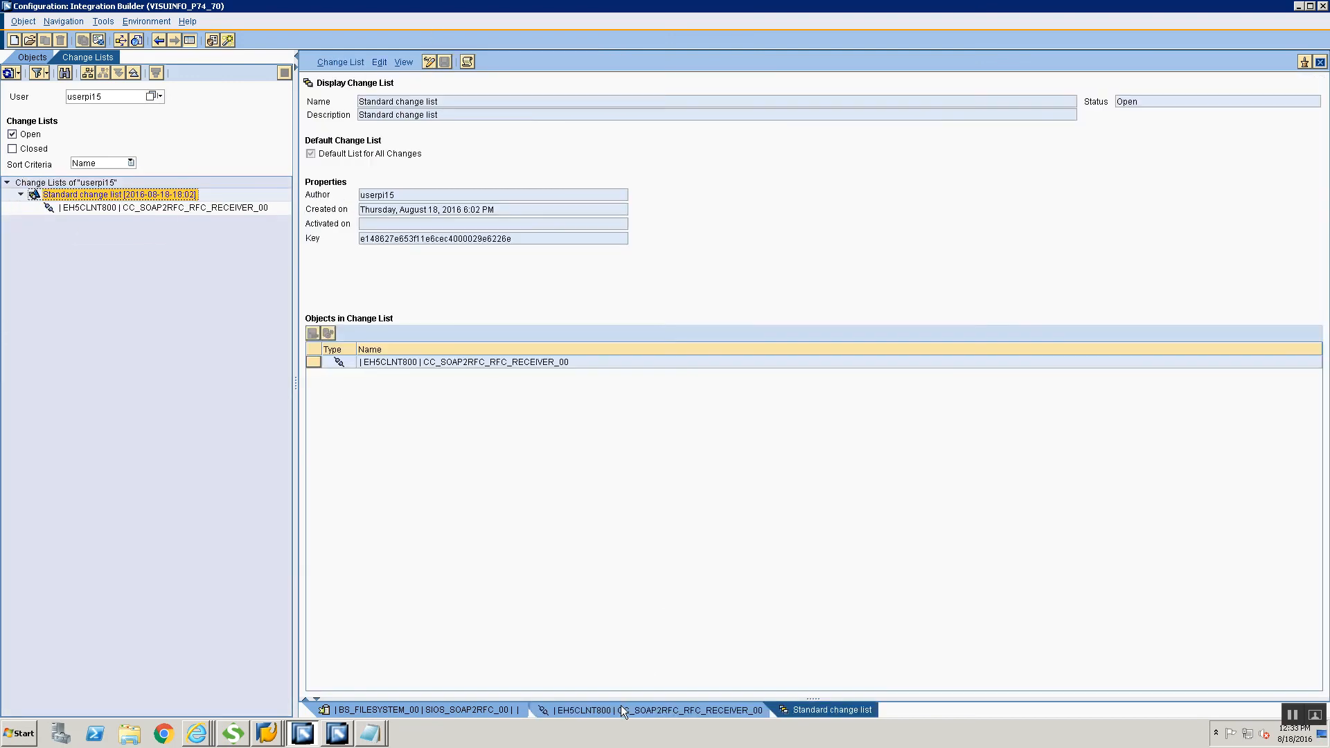
- Return to the CC_SOAP2RFC_RFC_RECEIVER_00 channel, activate its pending change list, and switch to SoapUI
click(622, 710)
click(371, 59)
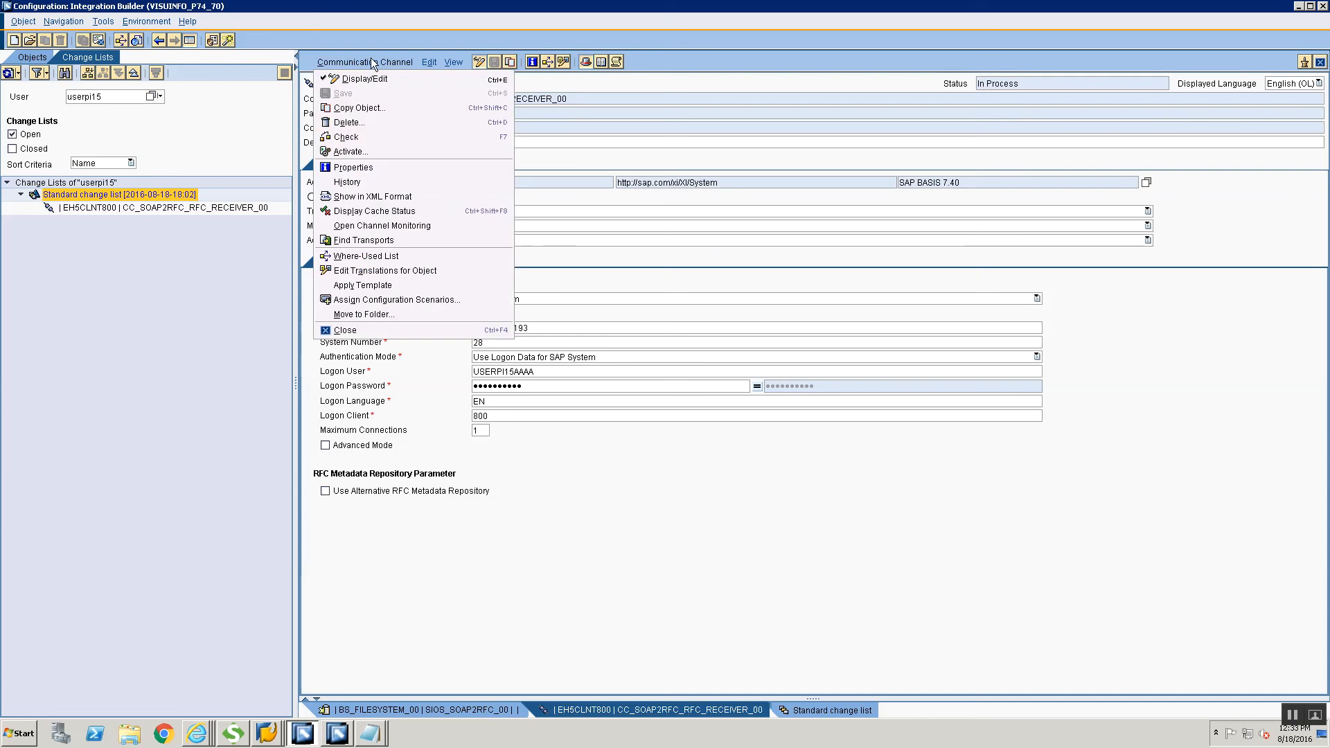
click(373, 152)
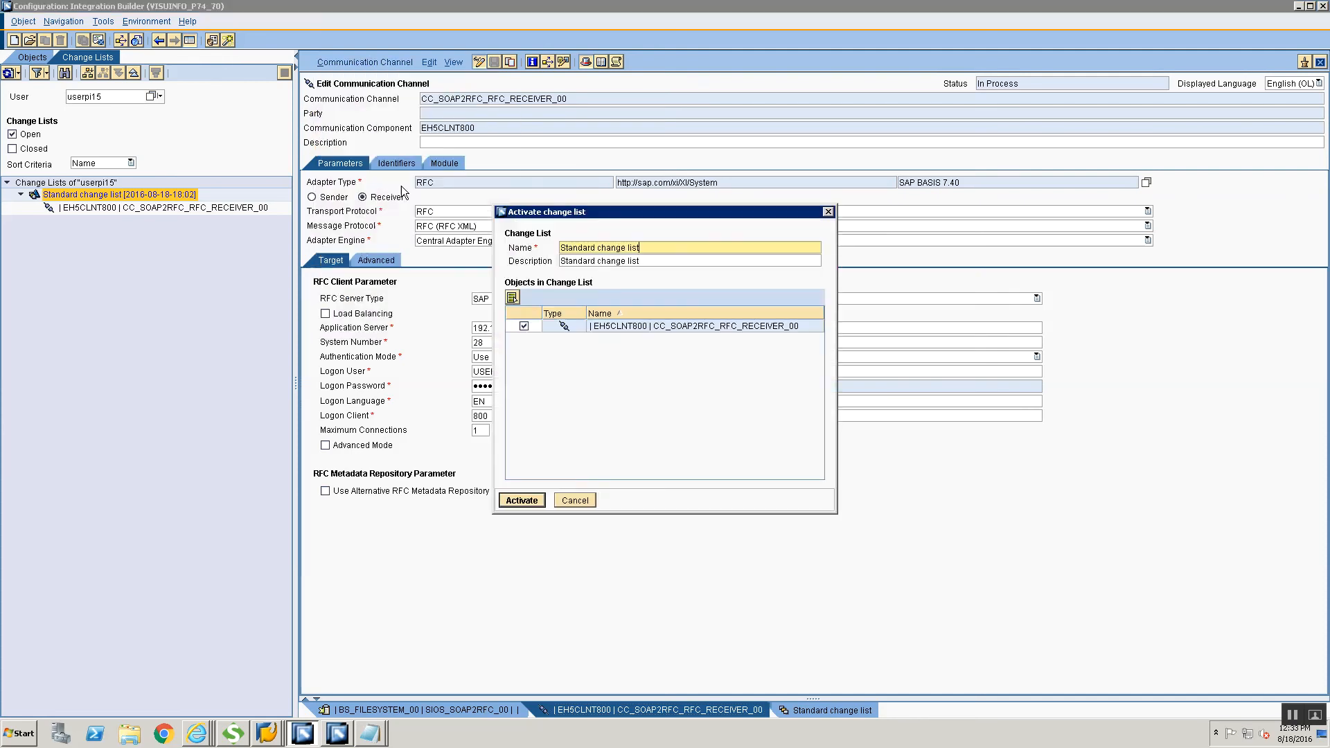
click(521, 500)
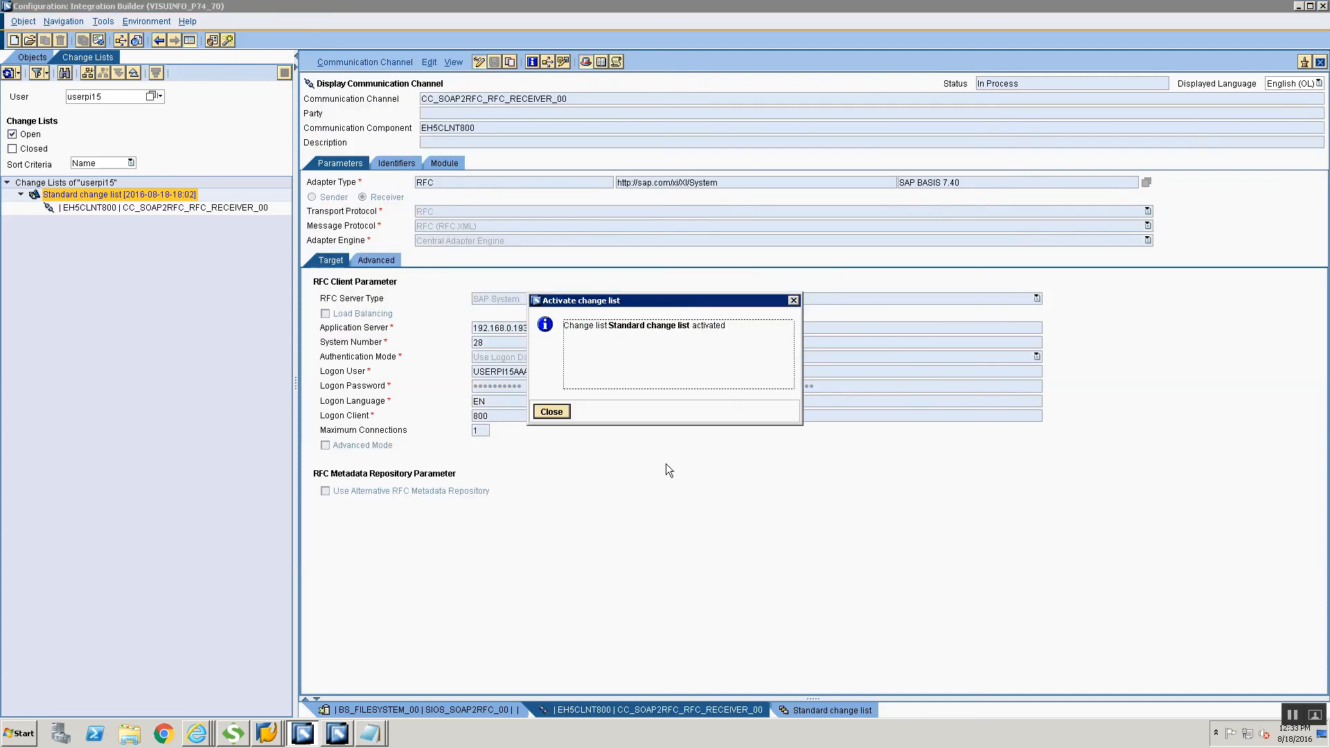
click(545, 414)
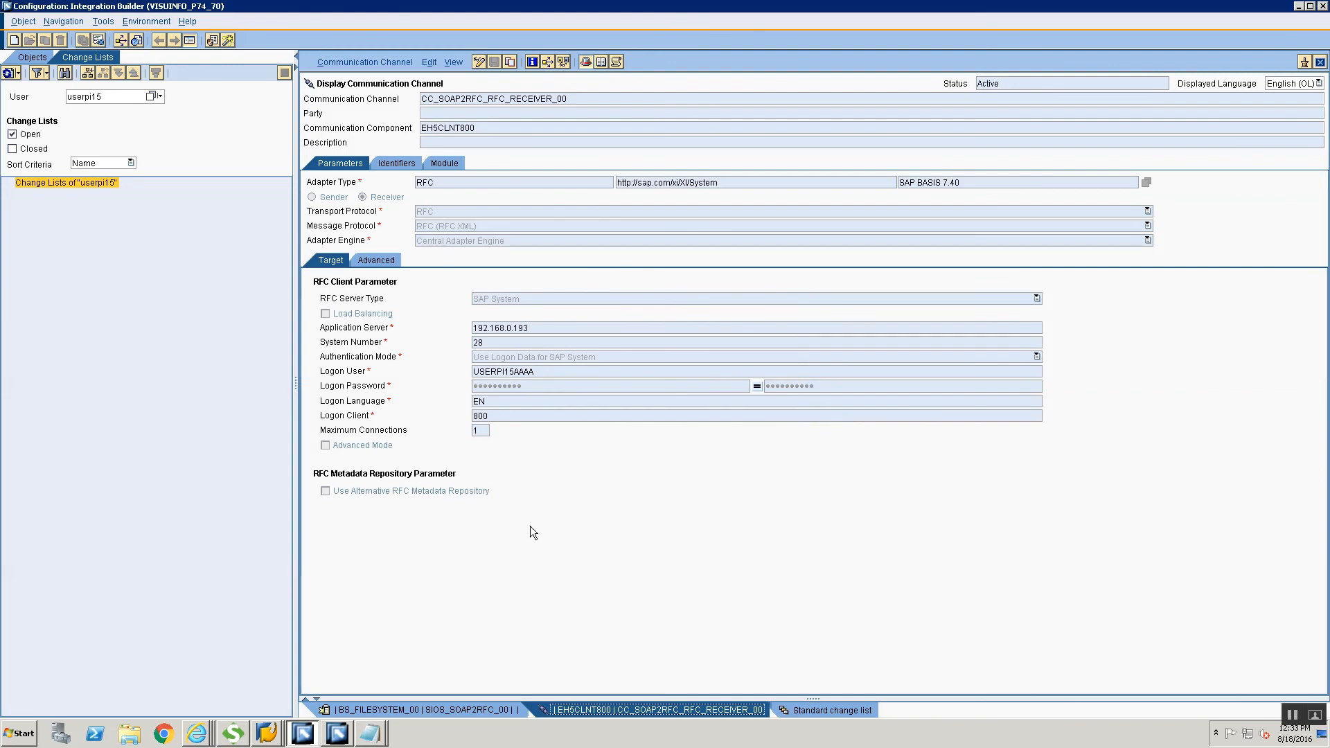
click(242, 738)
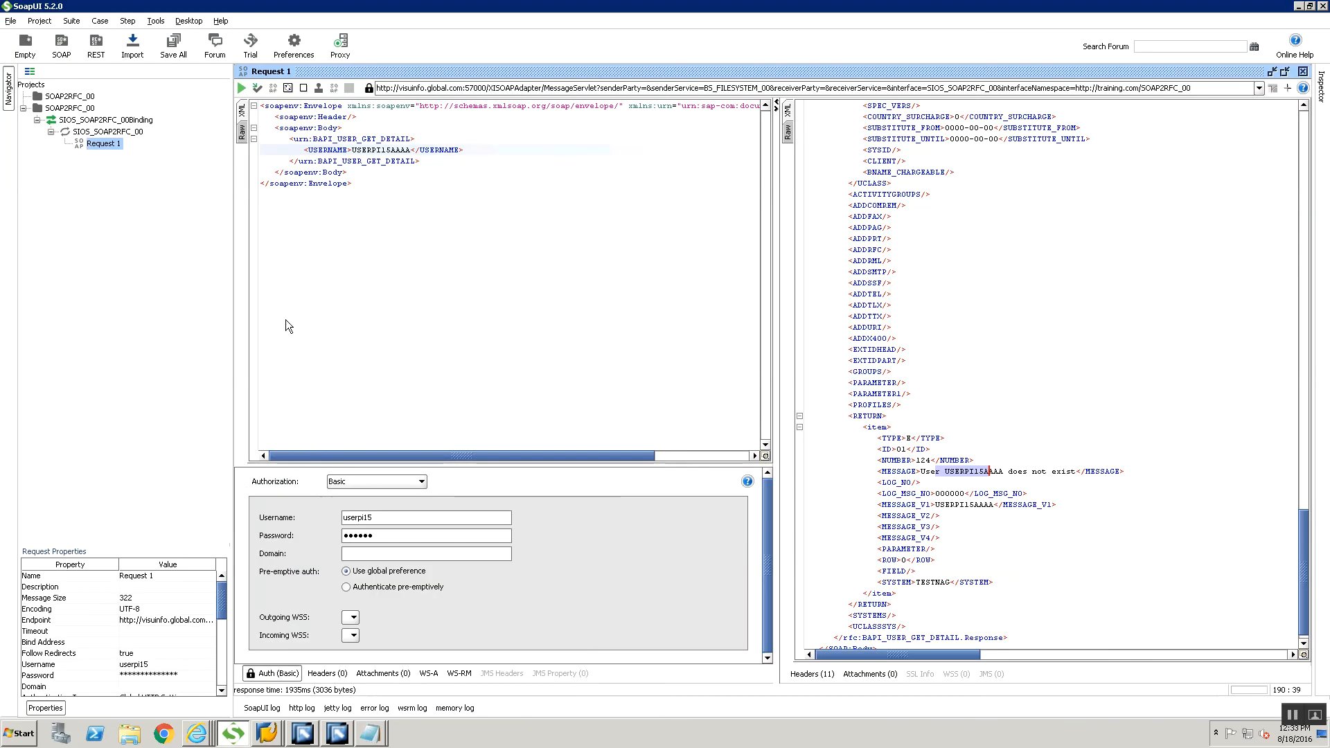
- Remove the trailing AAAA from the USERNAME value in Request 1 and submit the request
click(412, 148)
key(BackSpace)
key(BackSpace)
key(BackSpace)
key(BackSpace)
click(242, 88)
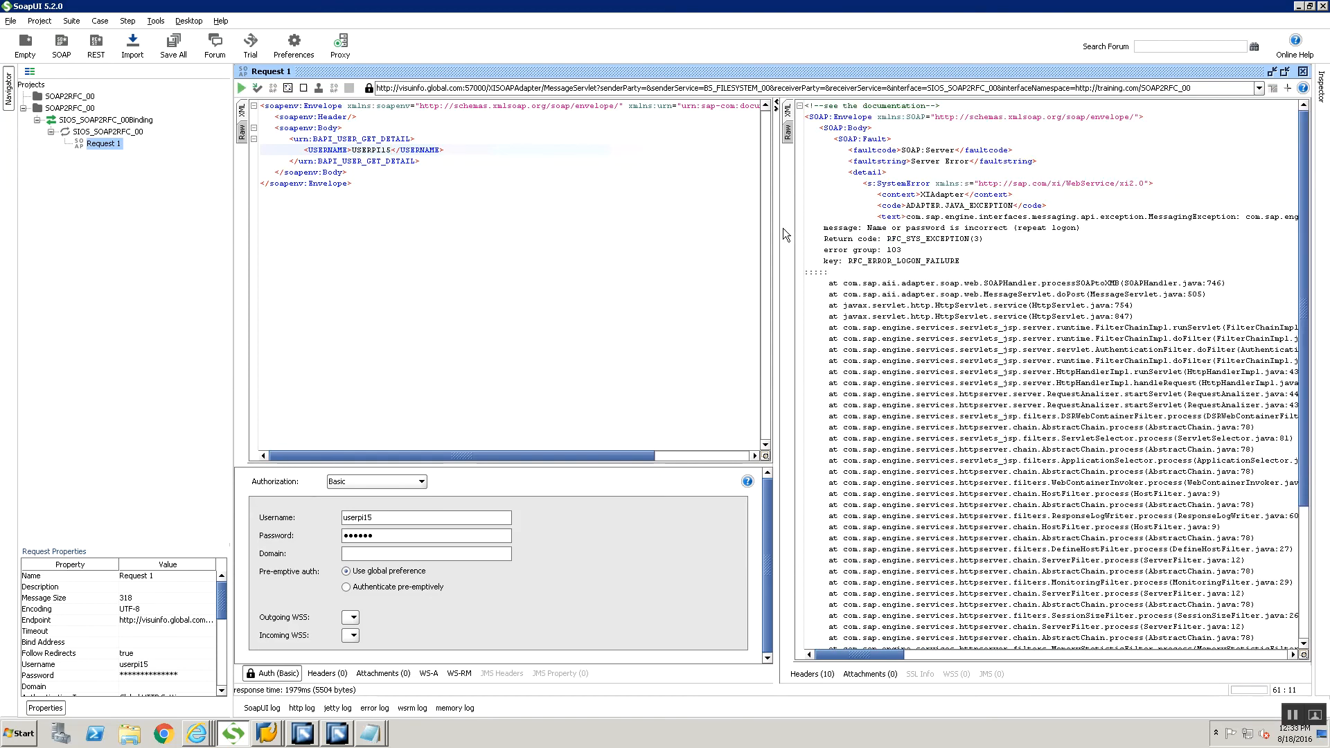
- Examine the error key in the SOAP fault response, and rerun the RFC receiver channel search in the Communication Channel Monitor
click(883, 173)
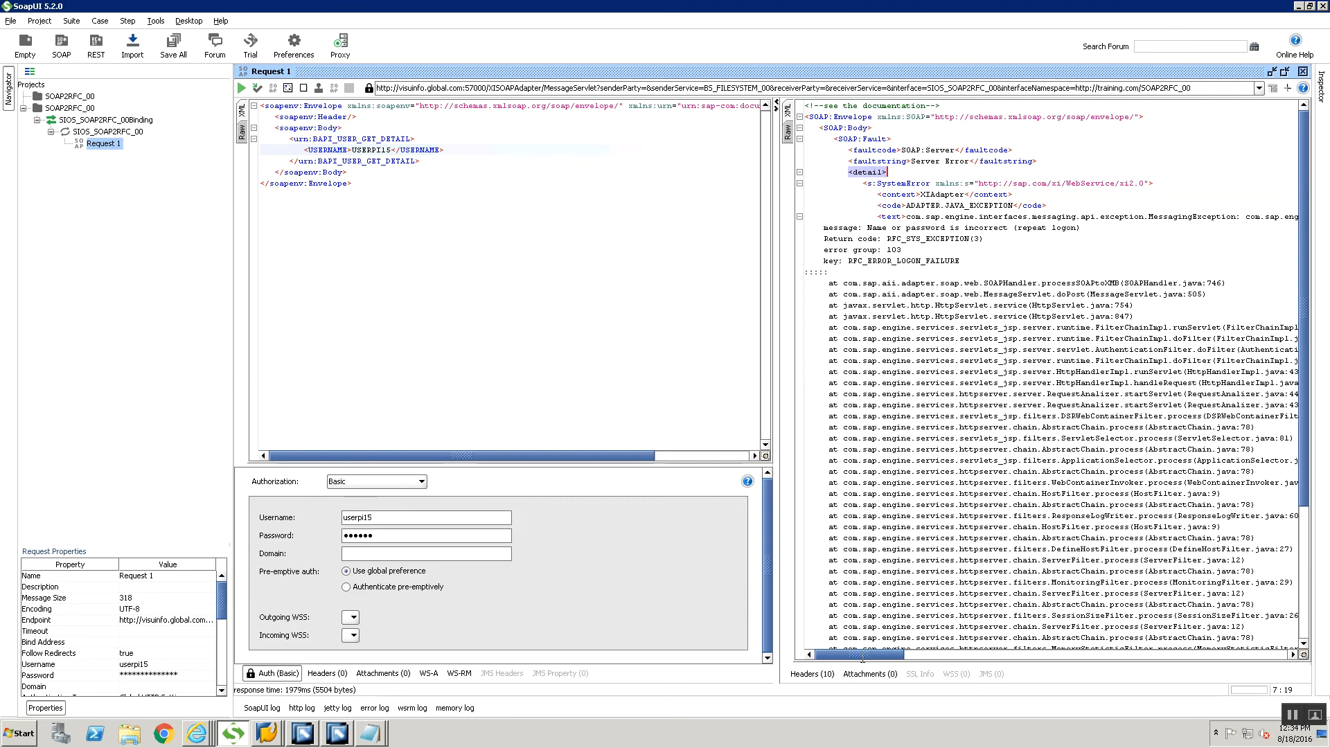
drag(864, 654, 943, 280)
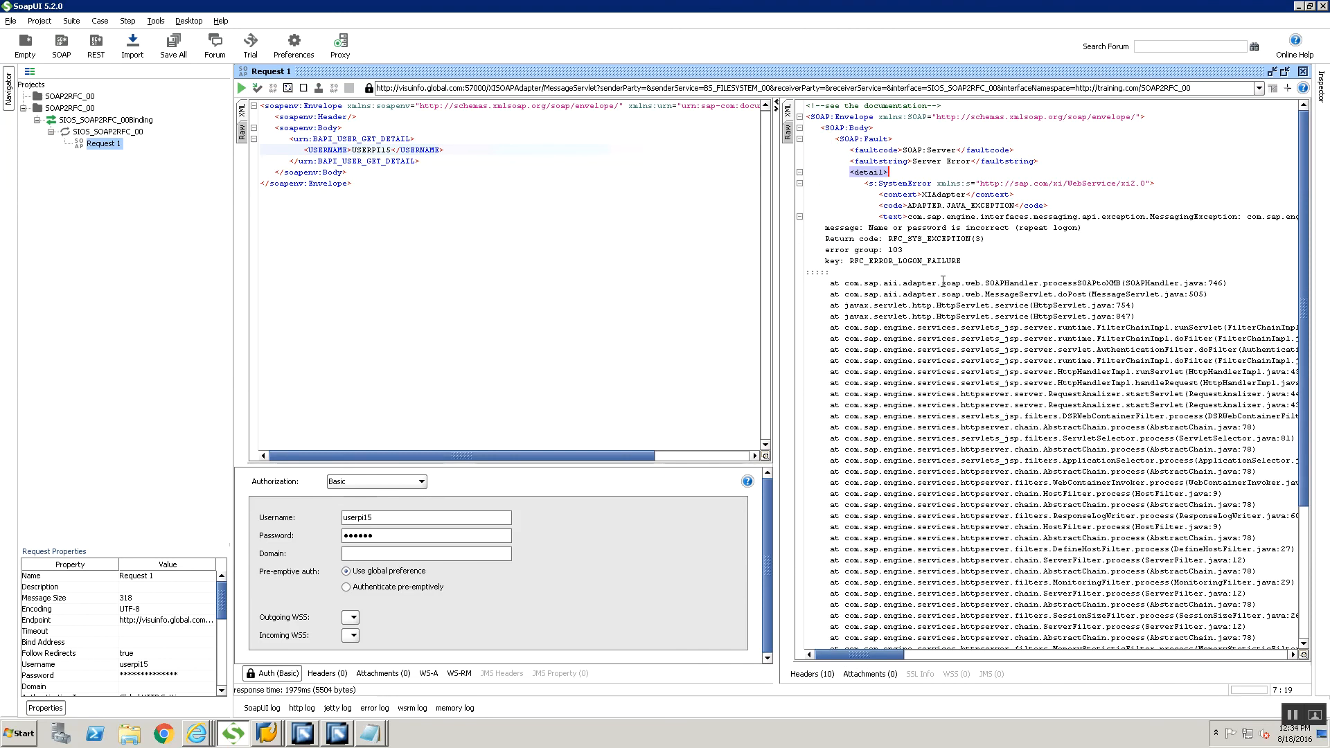
triple_click(928, 262)
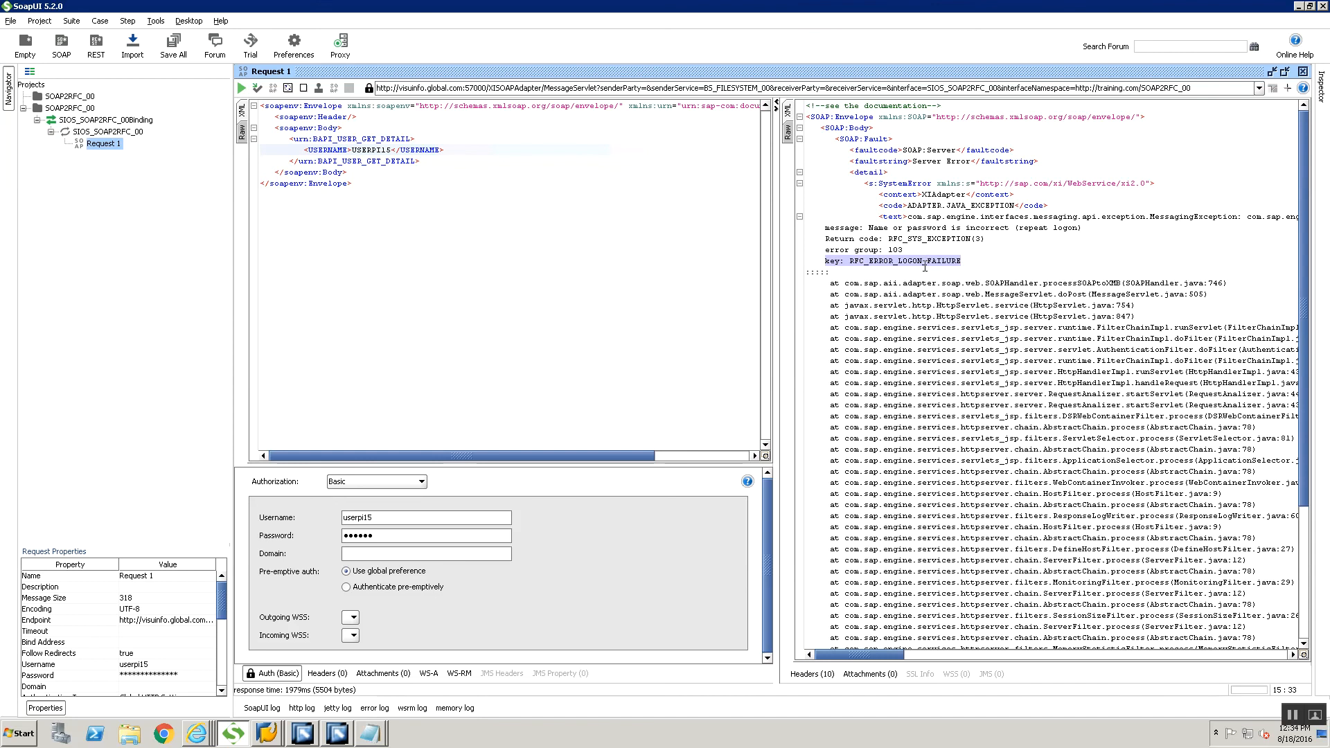
key(alt+Tab)
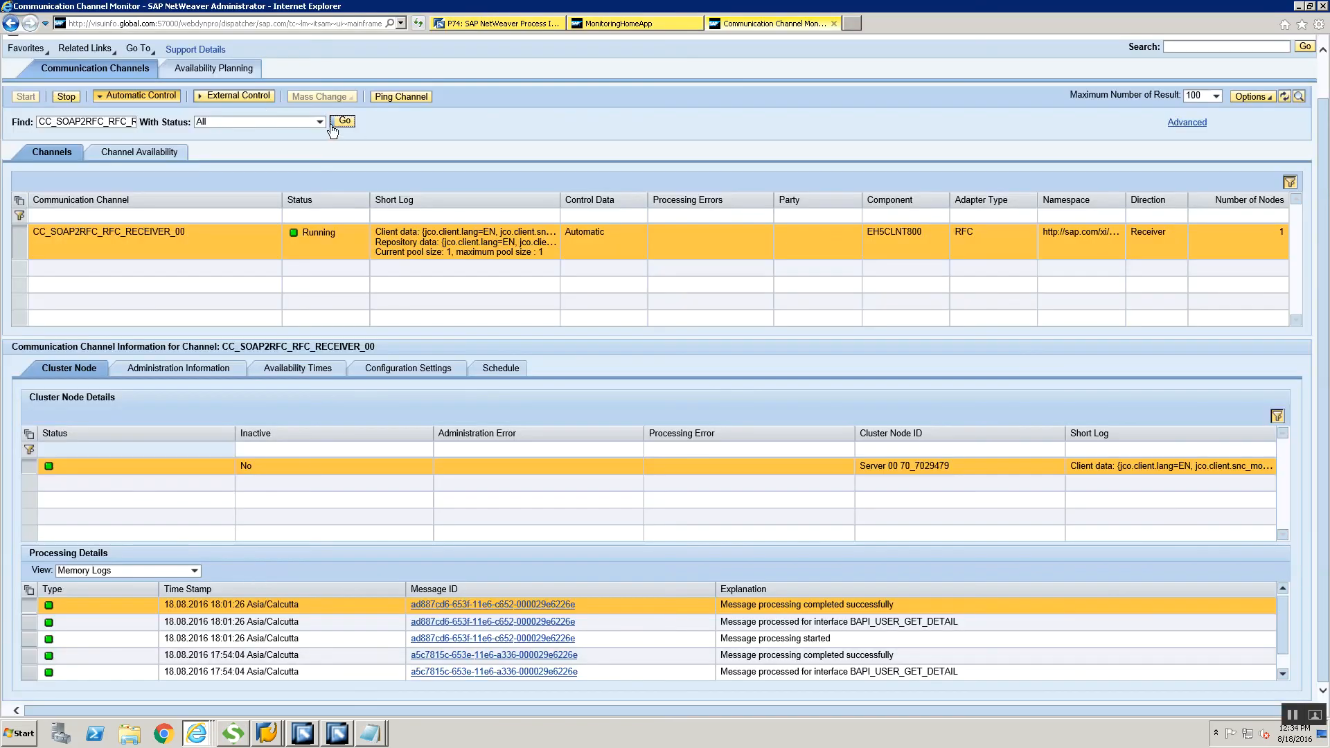
click(334, 125)
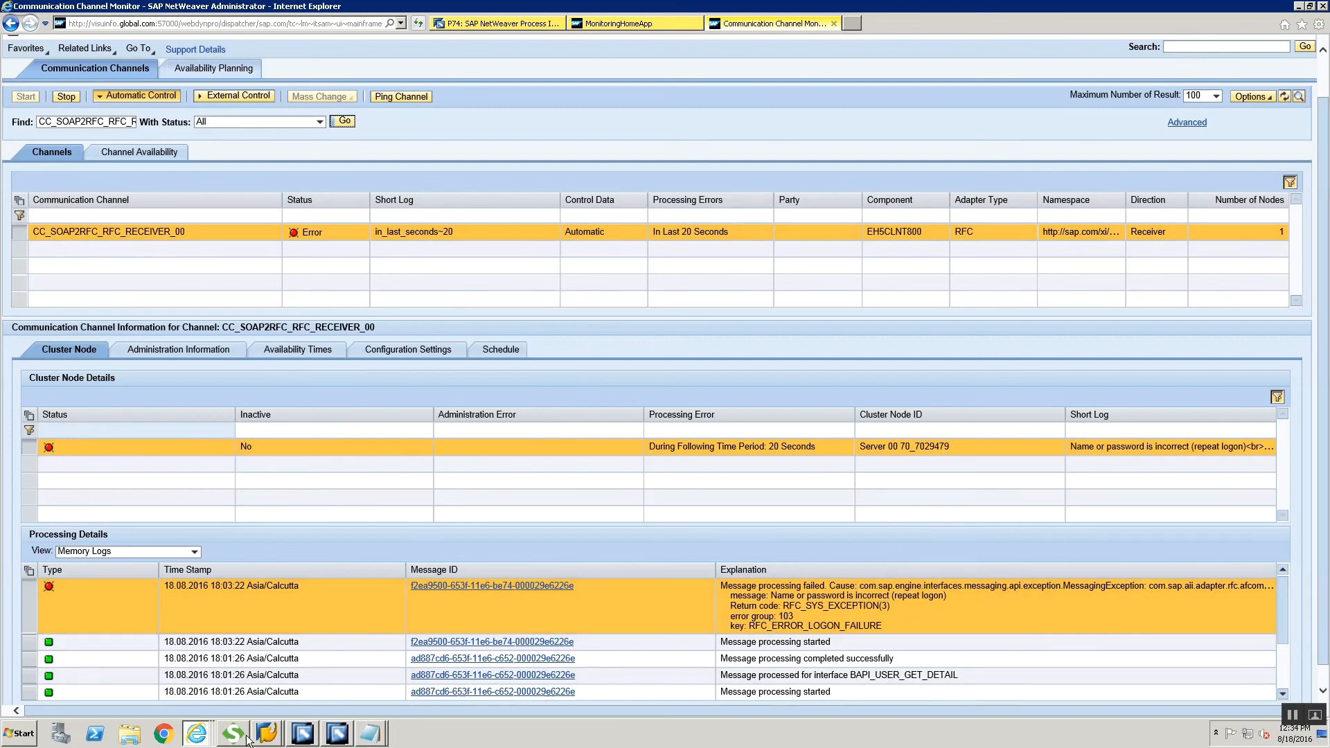
- Switch to SAP's Monitor for Processed XML Messages, refresh the list, open the 14:33:21 message and display its response message
click(269, 734)
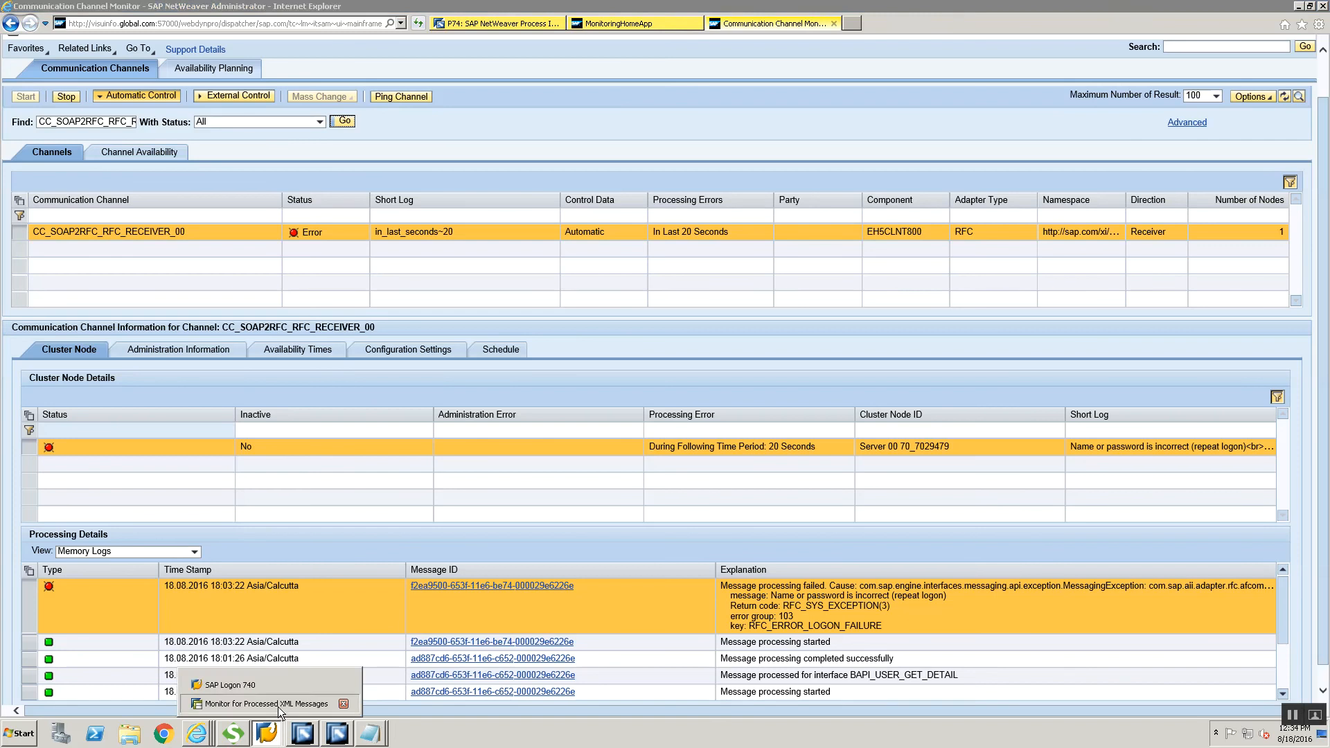
click(277, 707)
click(346, 86)
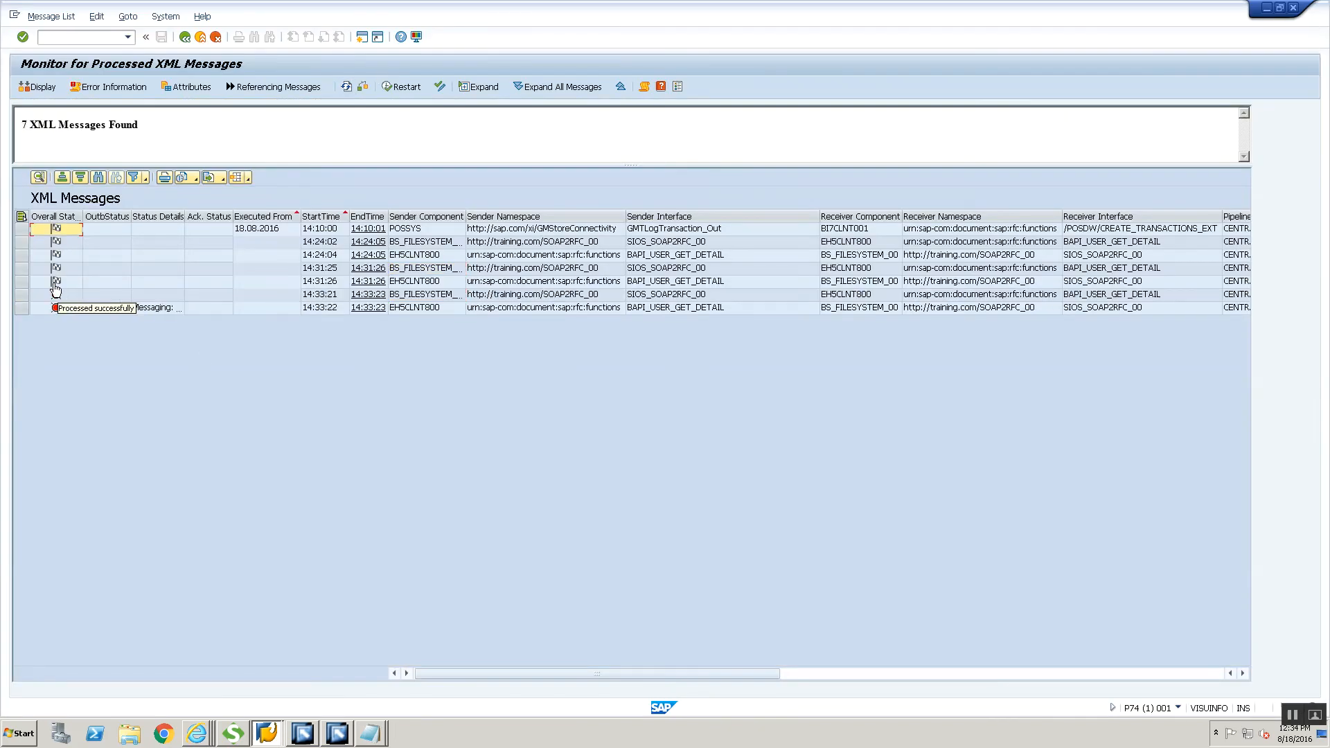
double_click(415, 295)
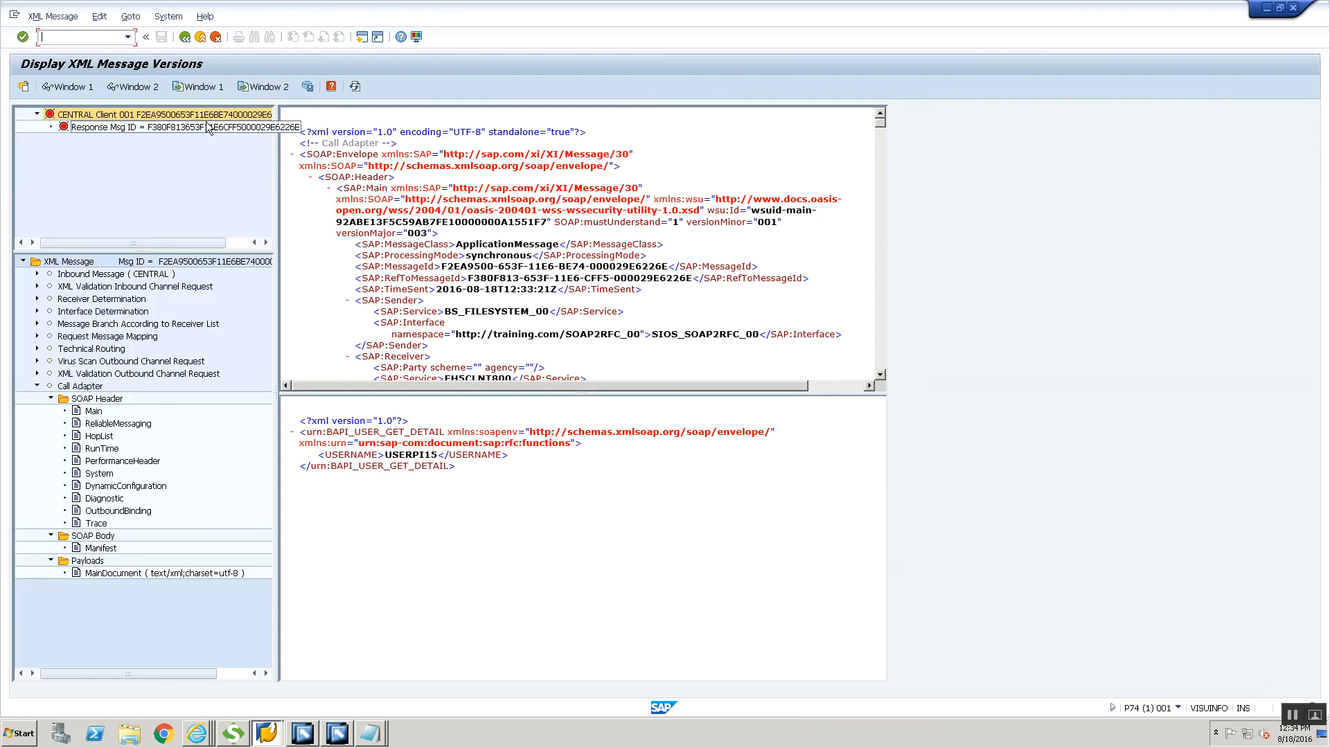
click(138, 127)
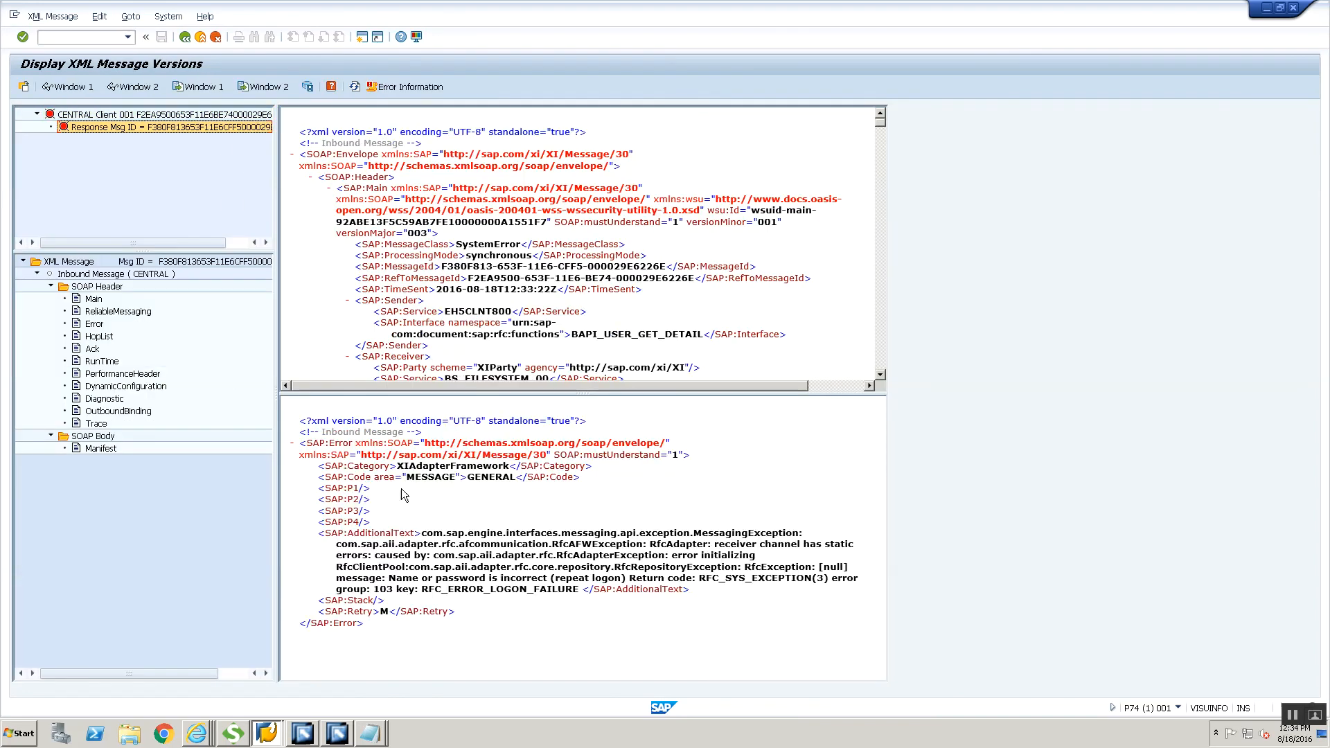
- Examine the AdditionalText error in the response message and compare it with the Communication Channel Monitor log
drag(452, 544, 561, 592)
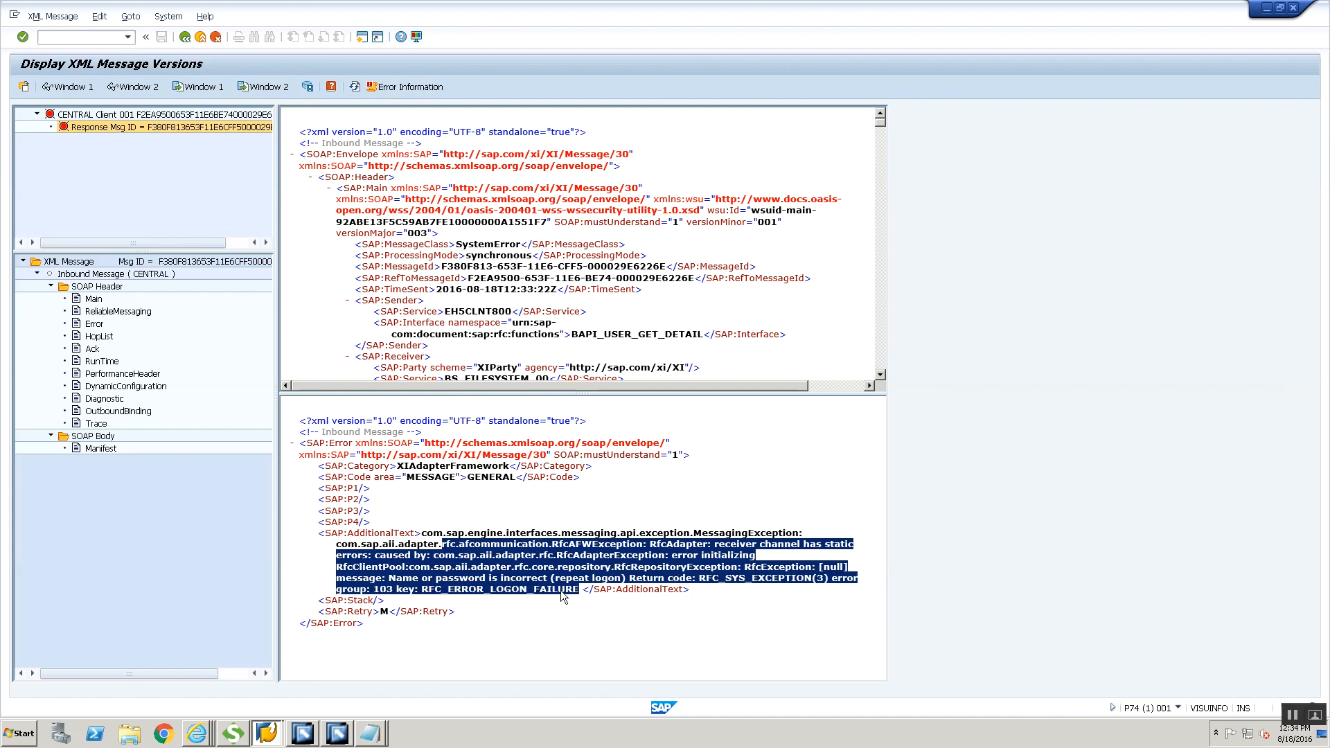
double_click(478, 580)
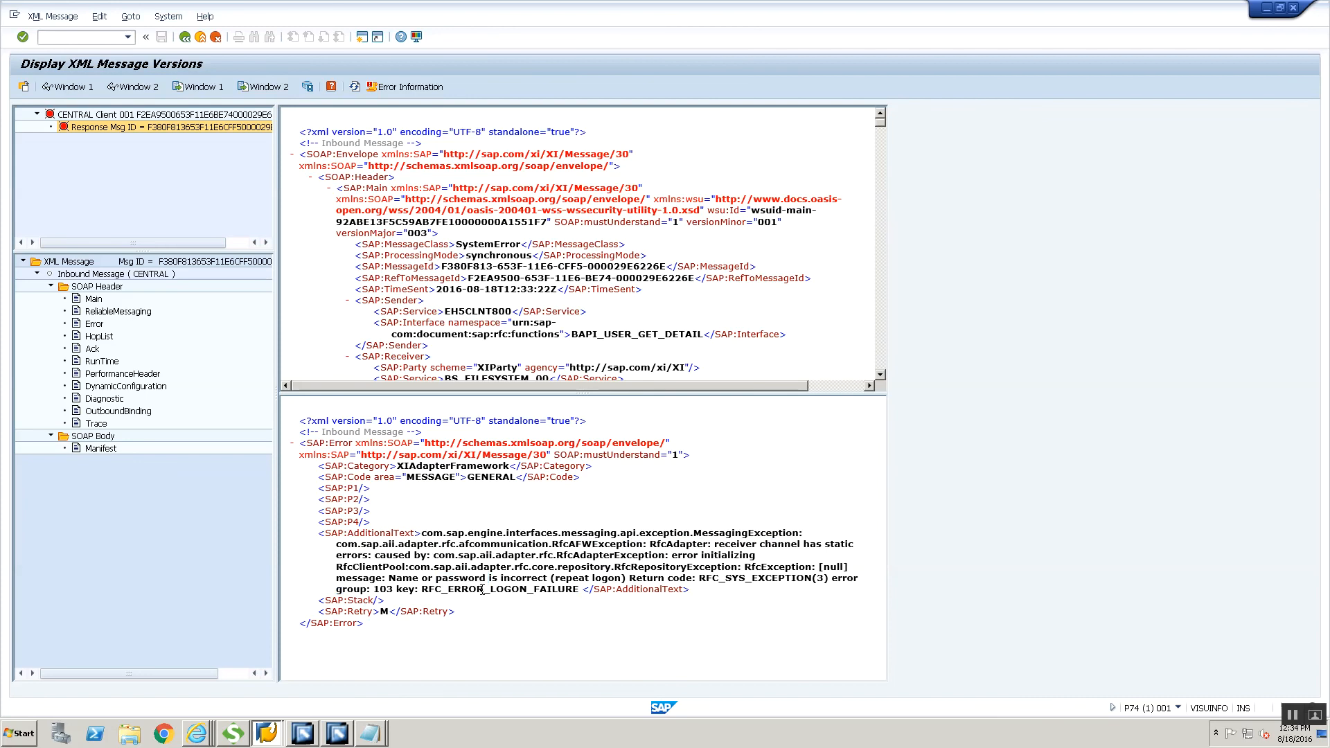
triple_click(483, 585)
key(alt+Tab)
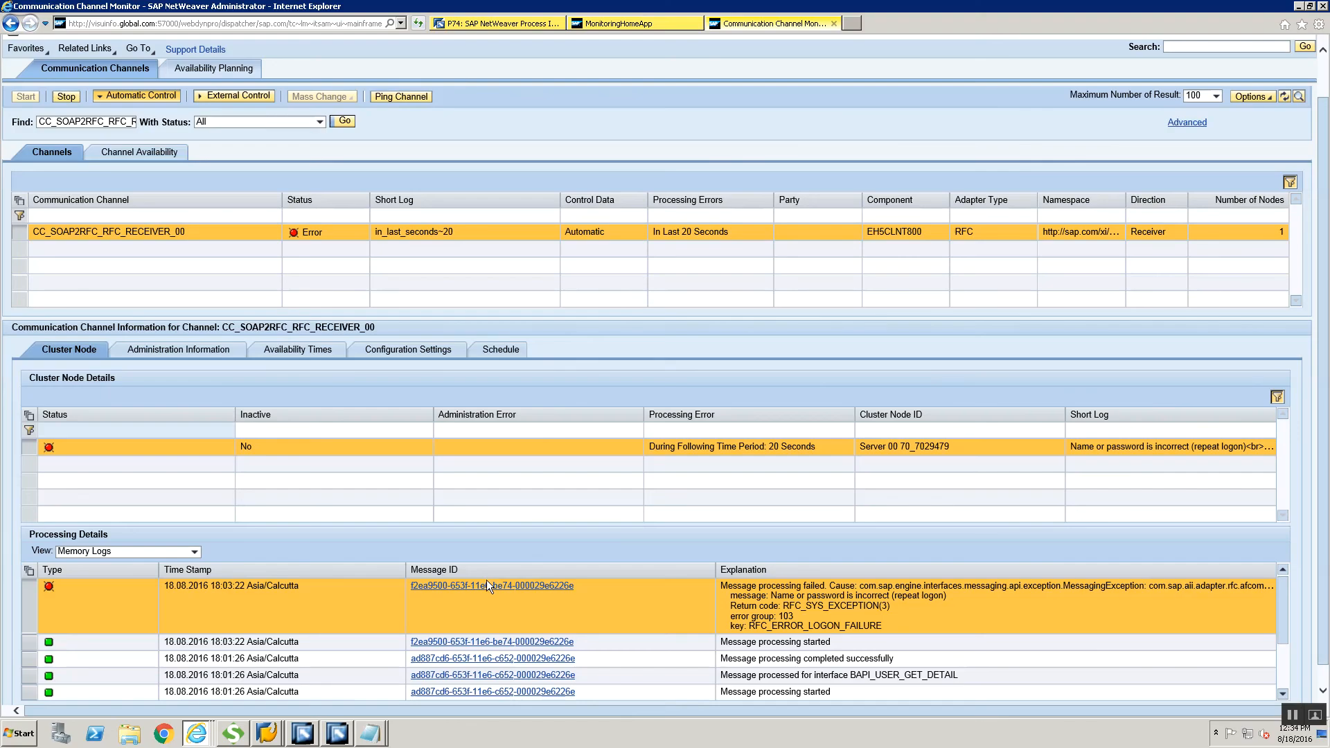
key(alt+Tab)
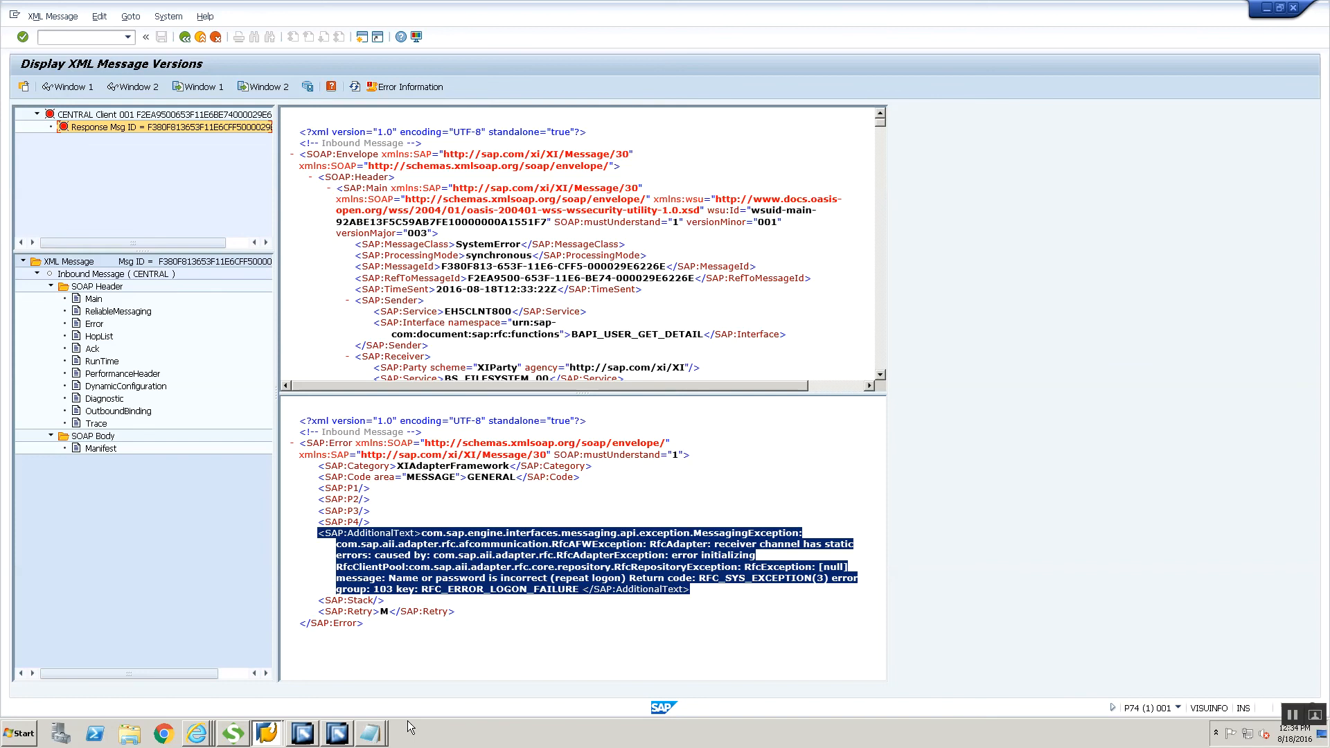
- Return to Internet Explorer and close the Communication Channel Monitor and Monitoring Home pages
key(alt+Tab)
key(alt+Tab)
click(198, 733)
click(206, 705)
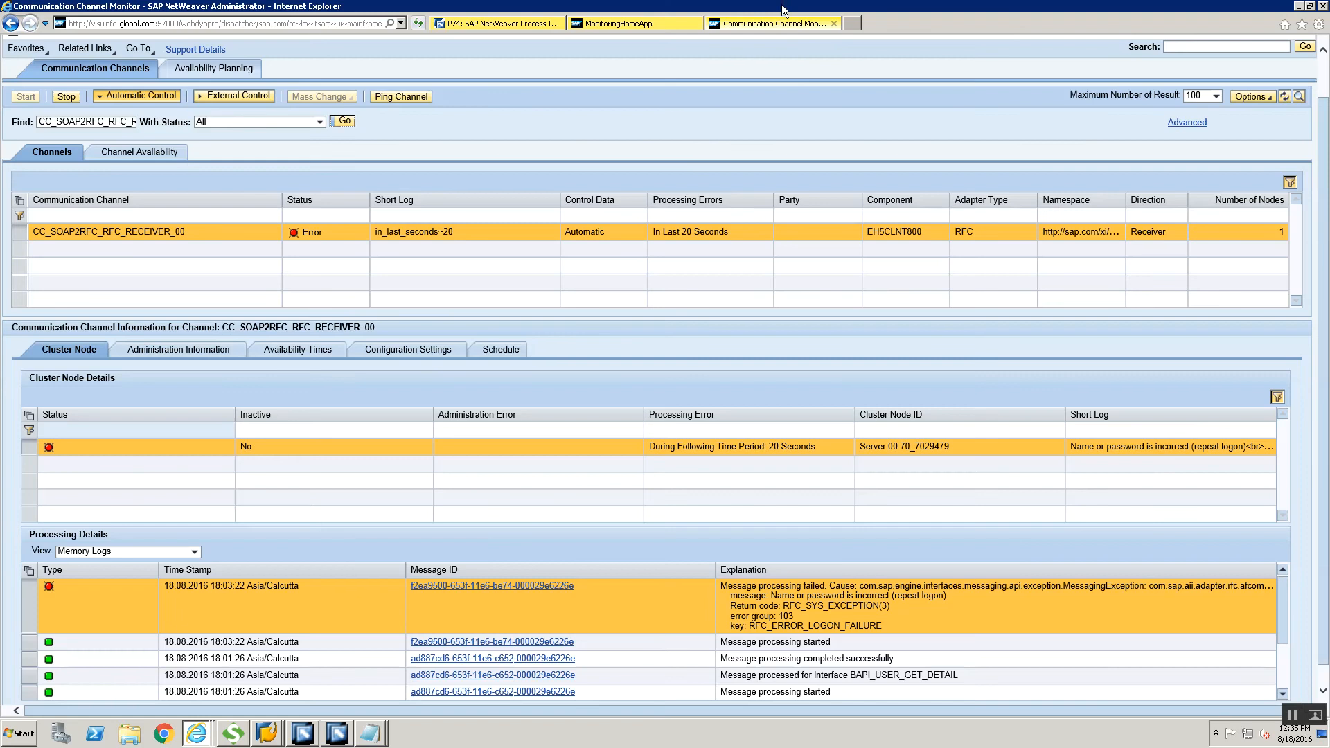
click(833, 24)
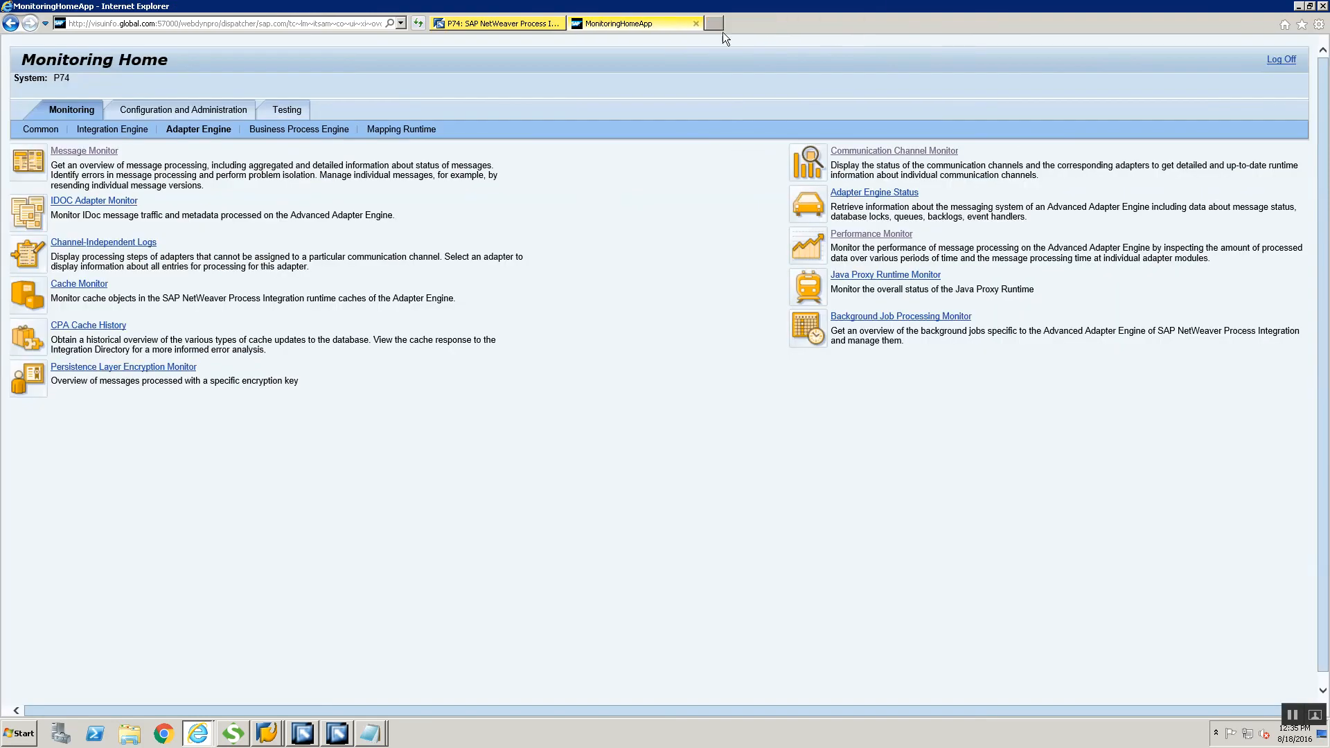
click(696, 24)
- Switch to SAP GUI, display the response message's OutboundBinding header, and copy the ChannelName CC_SOAP2RFC_RFC_RECEIVER_00
key(alt+Tab)
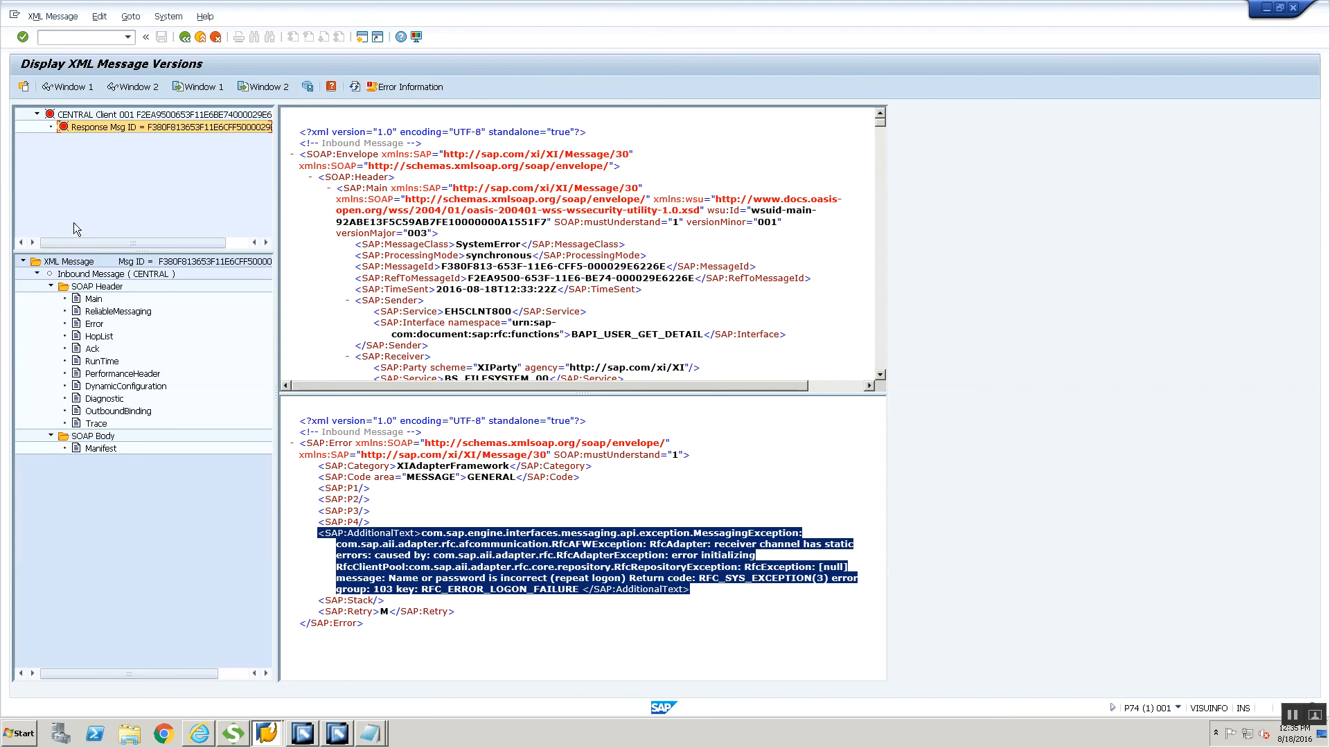
double_click(140, 127)
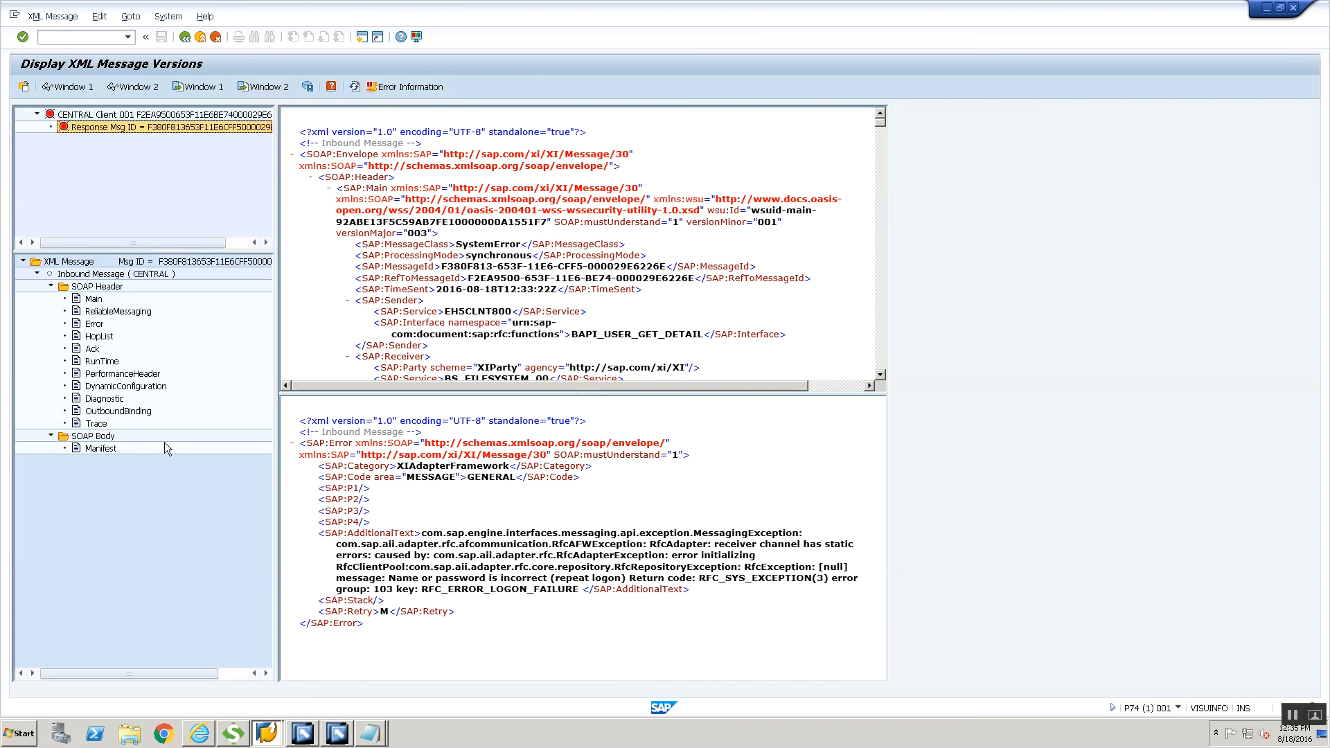
click(138, 414)
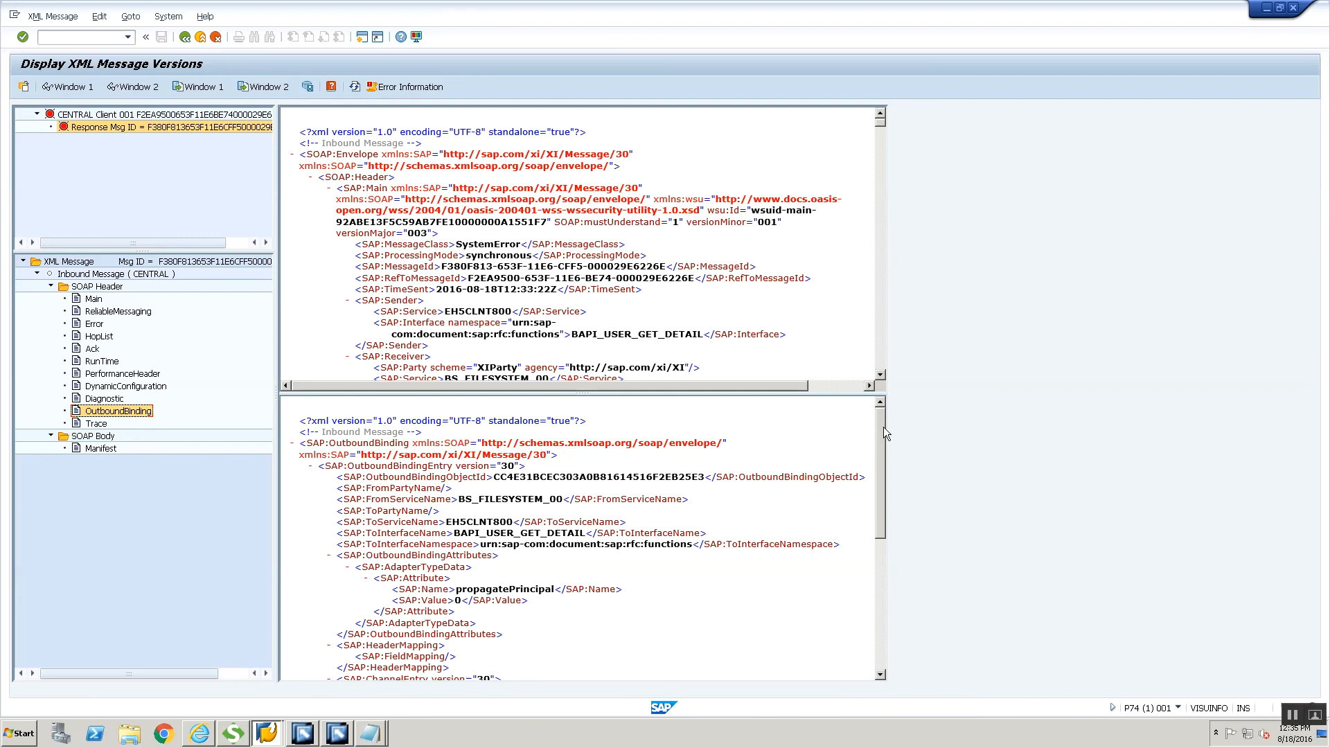
drag(883, 427, 866, 493)
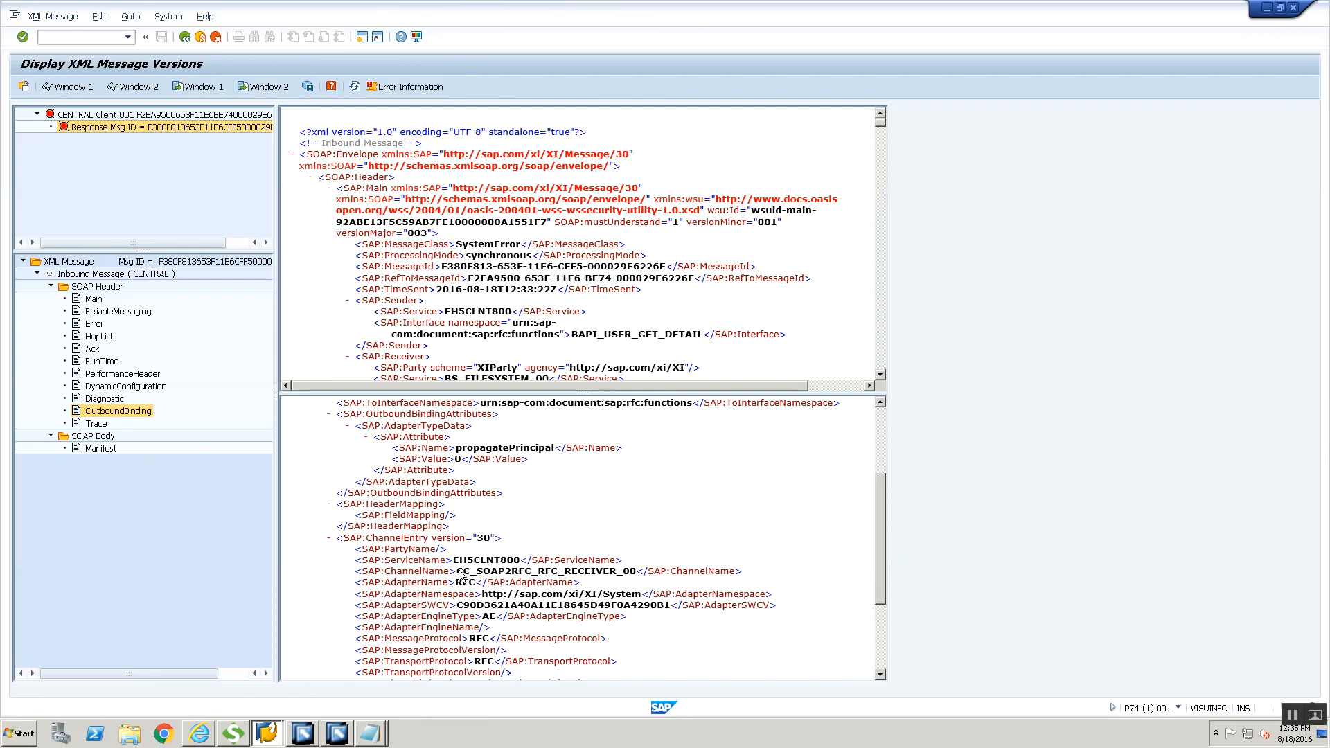
drag(458, 575, 639, 574)
key(ctrl+c)
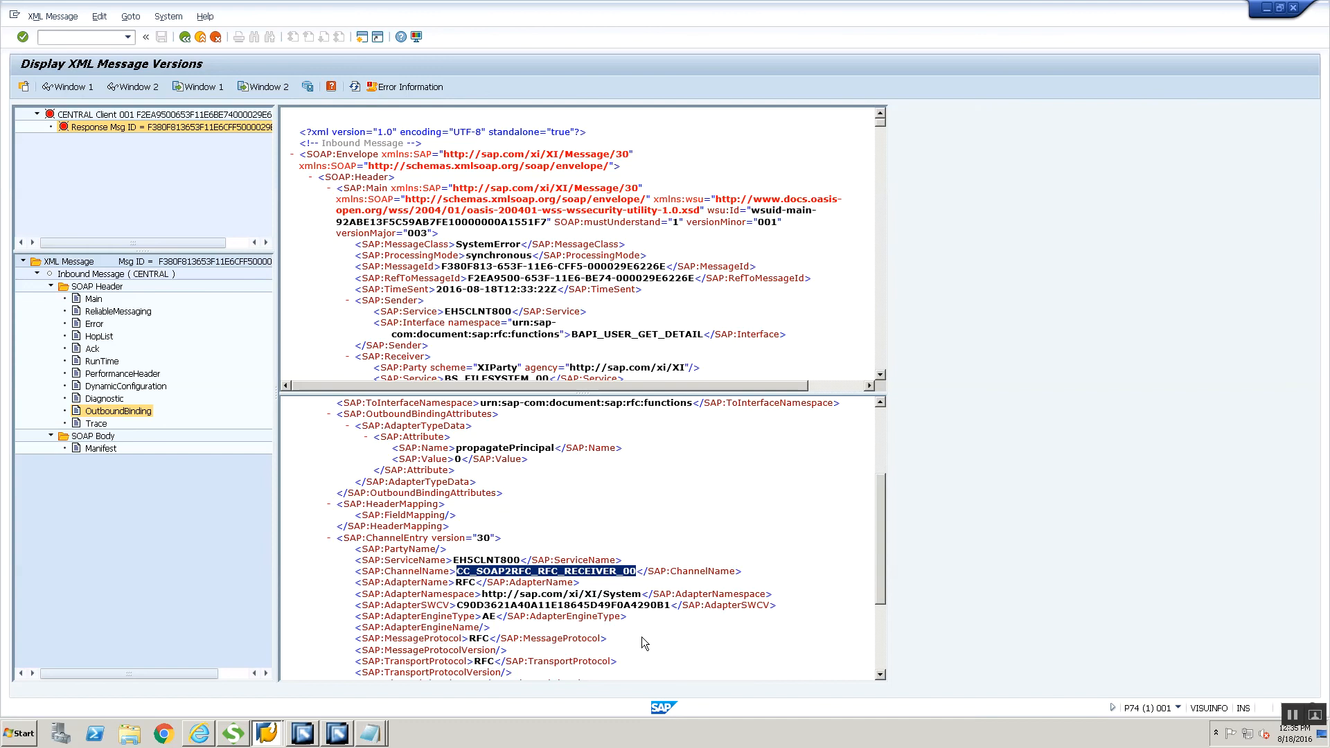
- Open the Communication Channel Monitor from Configuration and Monitoring Home in Internet Explorer and search for CC_SOAP2RFC_RFC_RECEIVER_00
click(193, 732)
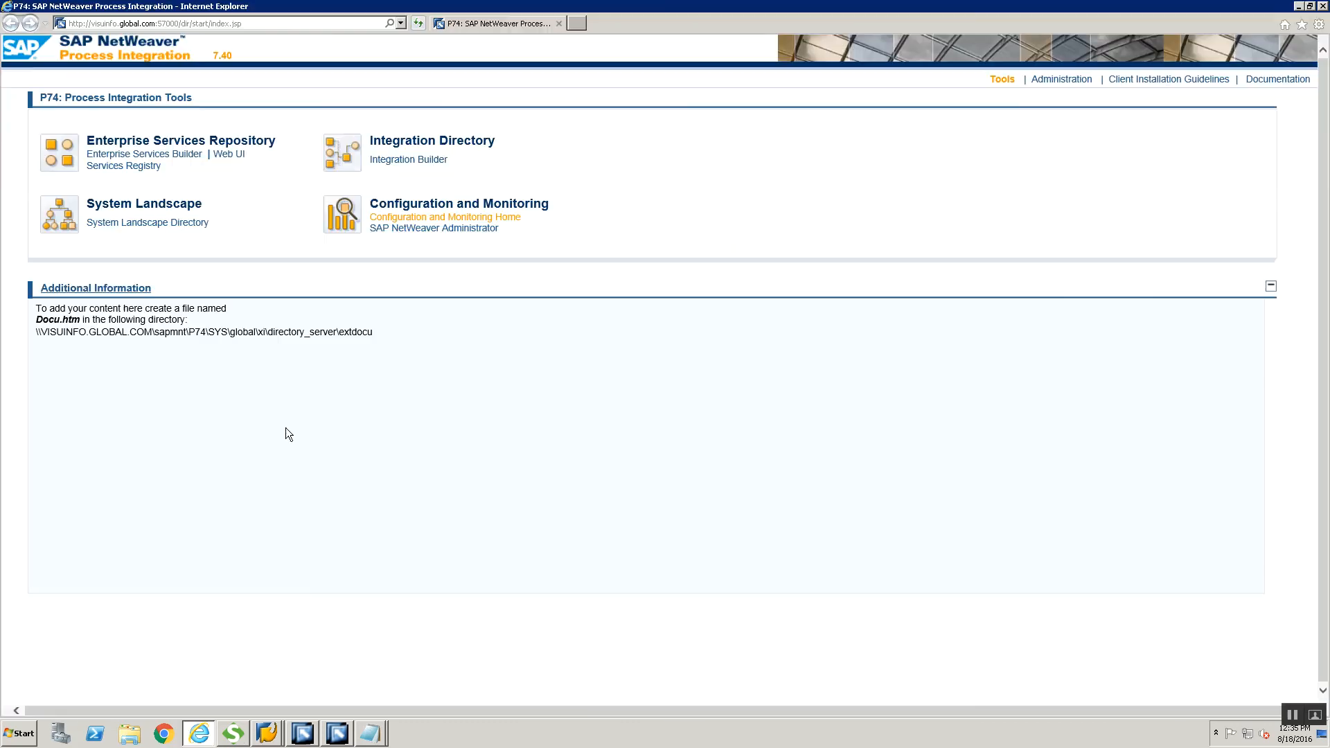
click(388, 217)
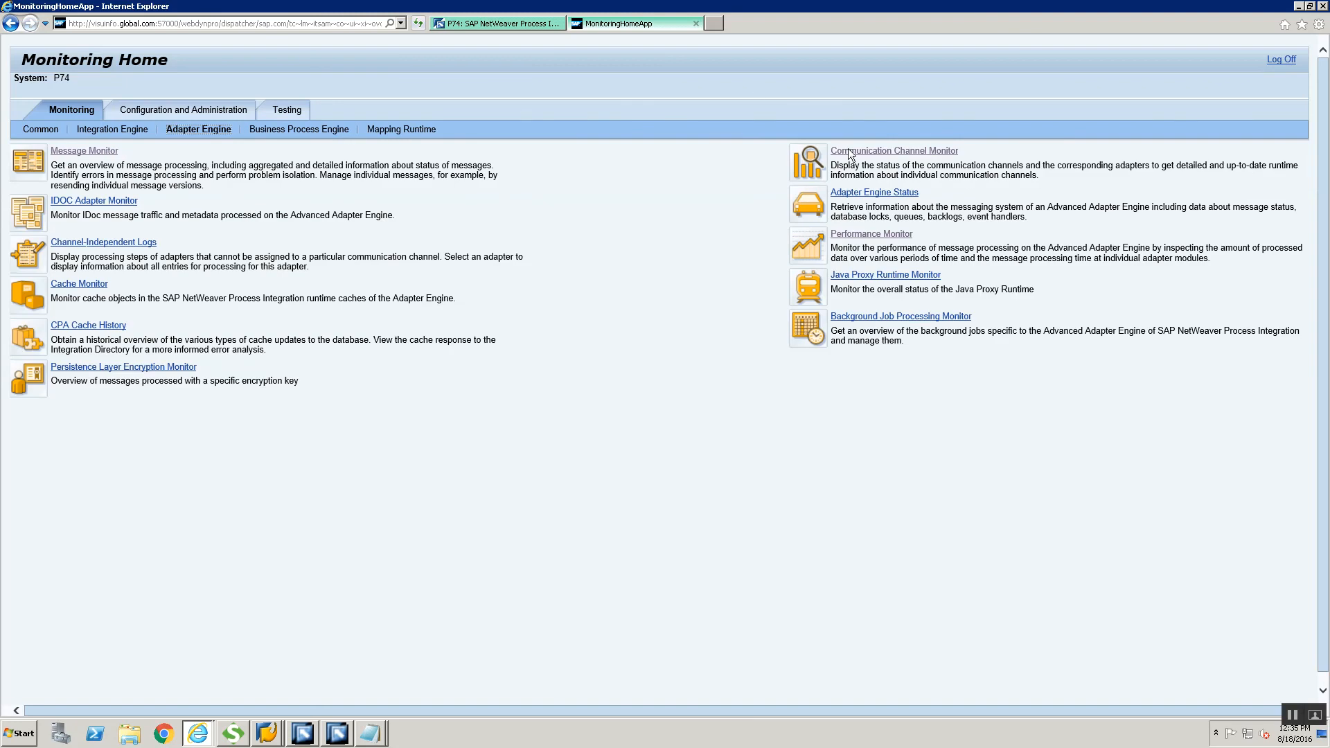
click(849, 150)
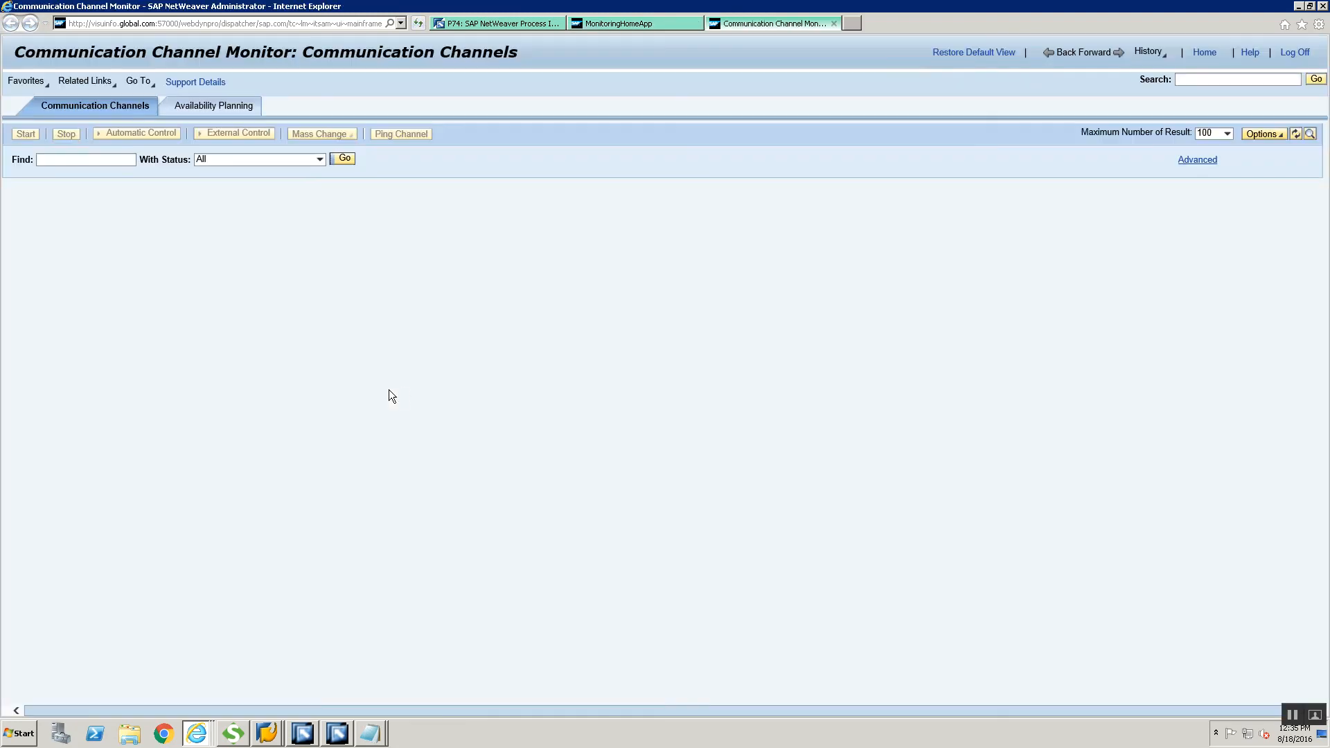
text(_RFC_RECEIVER_00)
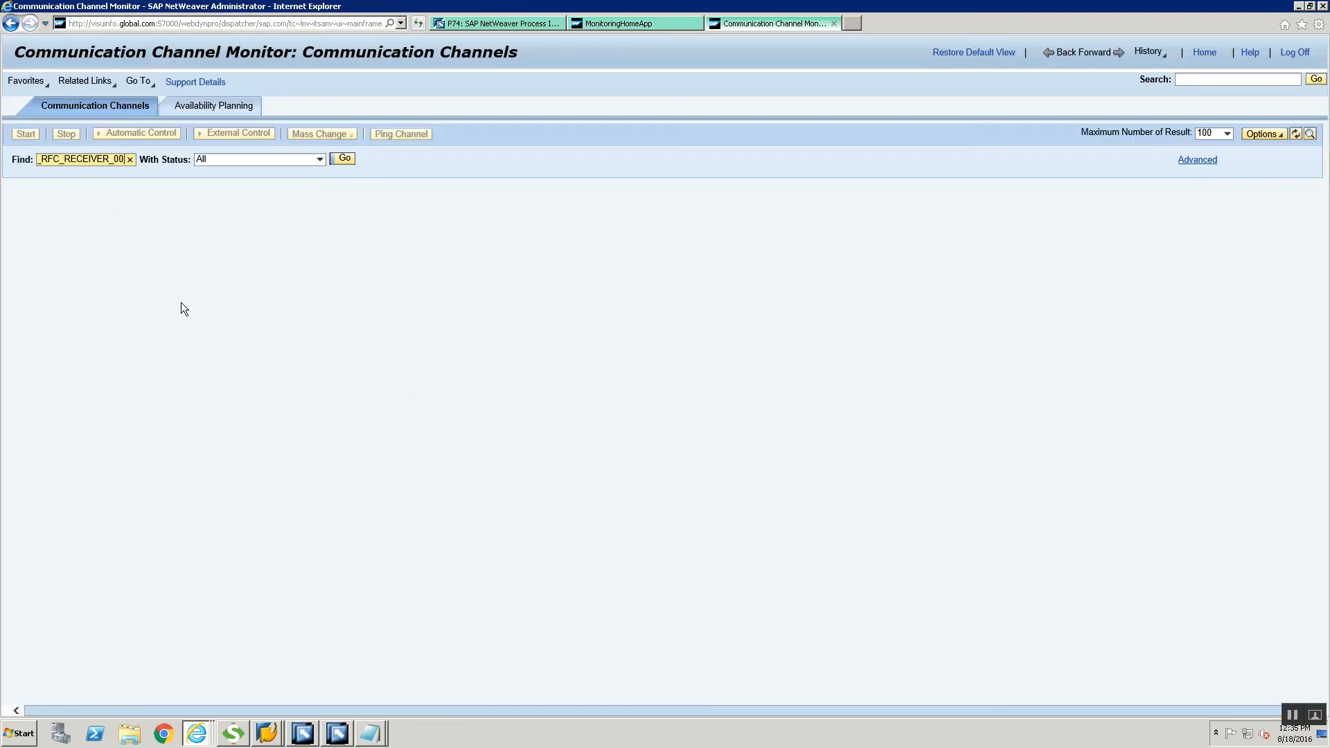
click(343, 158)
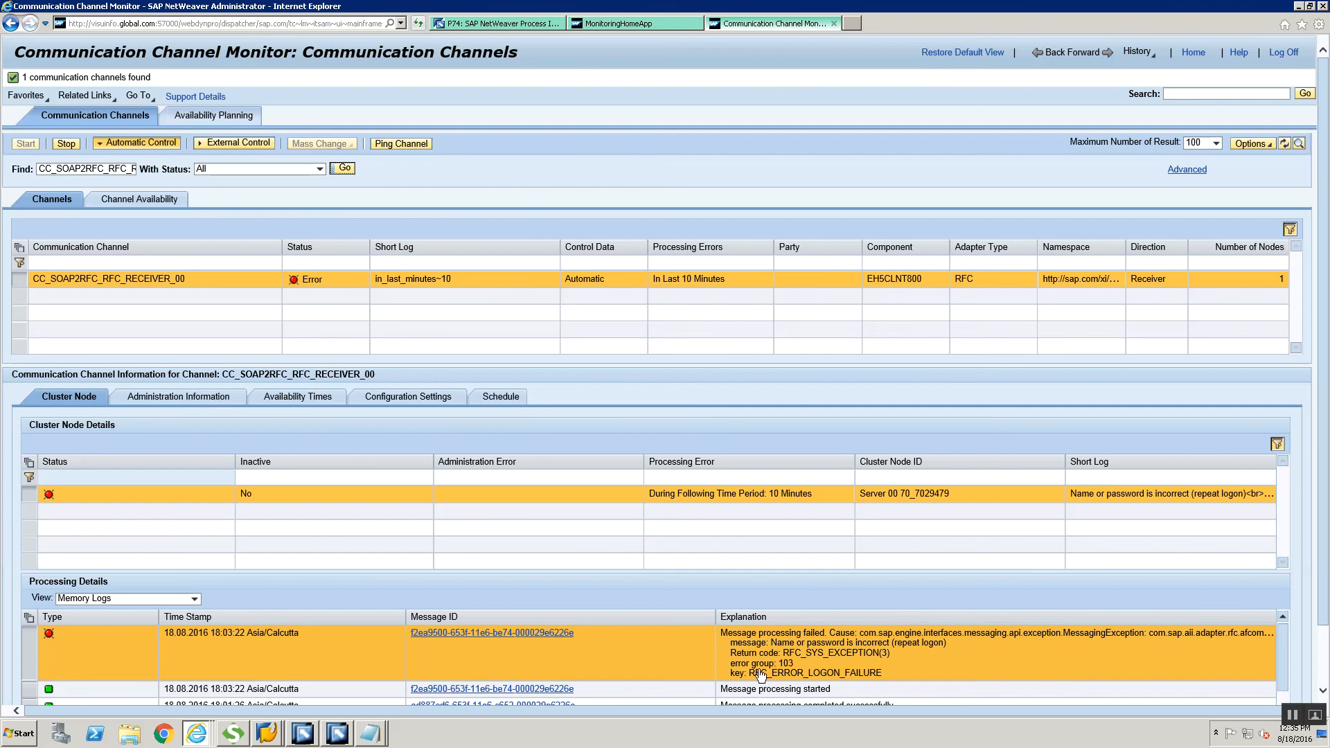
- Switch to the Configuration Integration Builder and close all open objects
click(303, 734)
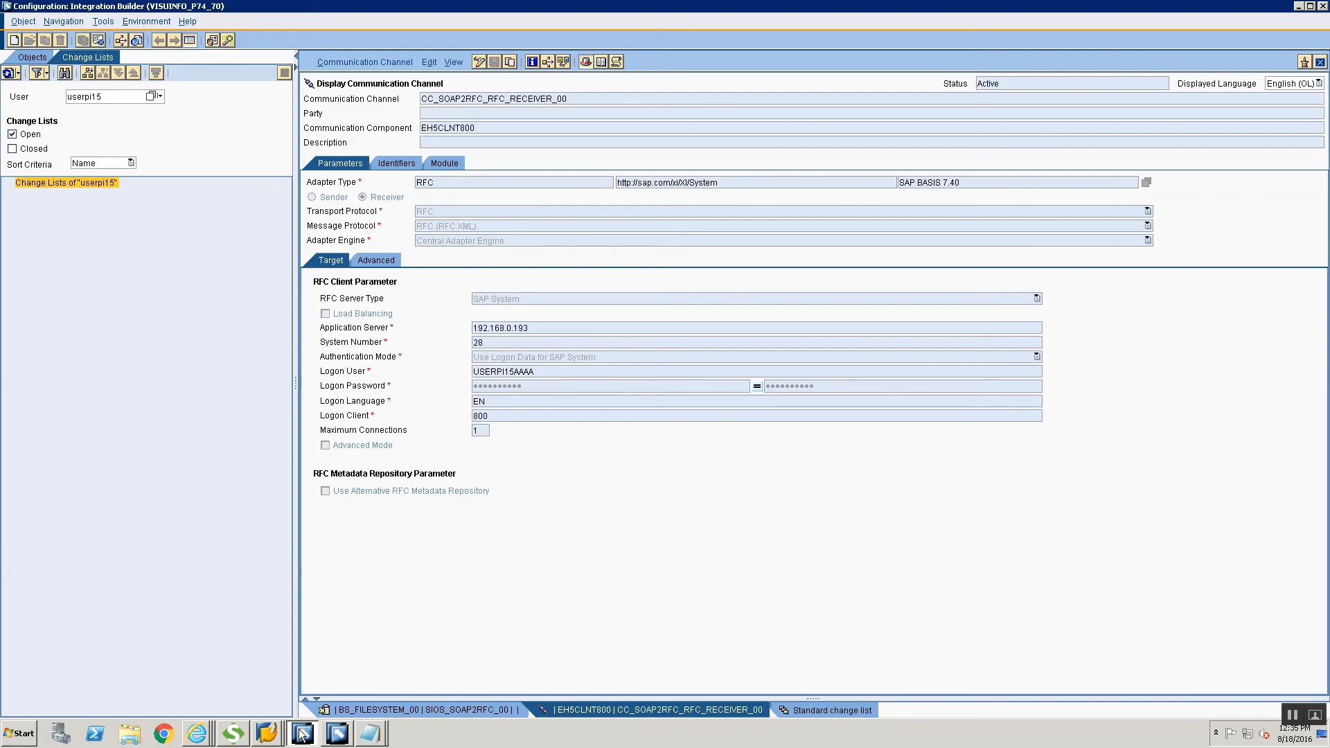
right_click(695, 707)
click(700, 705)
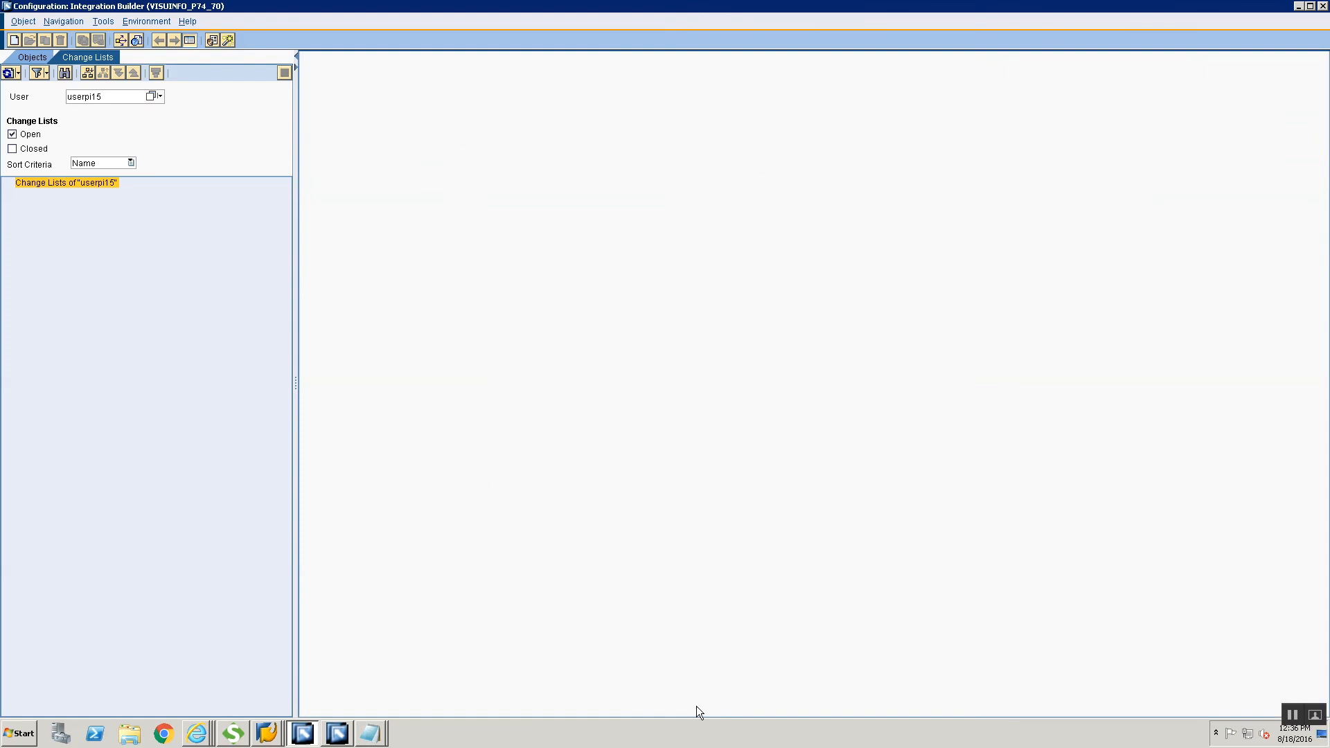
- Search the Integration Directory for the communication channel CC_SOAP2RFC_RFC_RECEIVER_00 and open the one found under EH5CLNT800
click(137, 40)
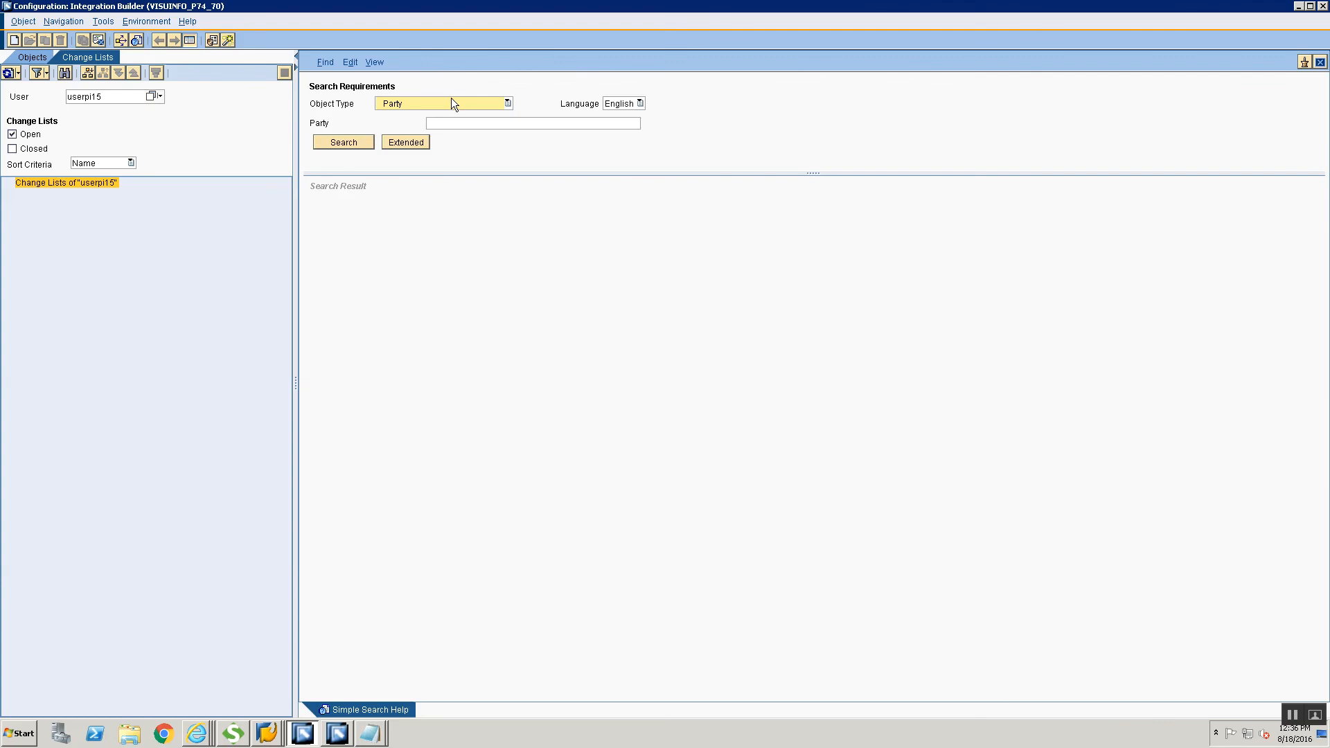
click(451, 103)
click(446, 143)
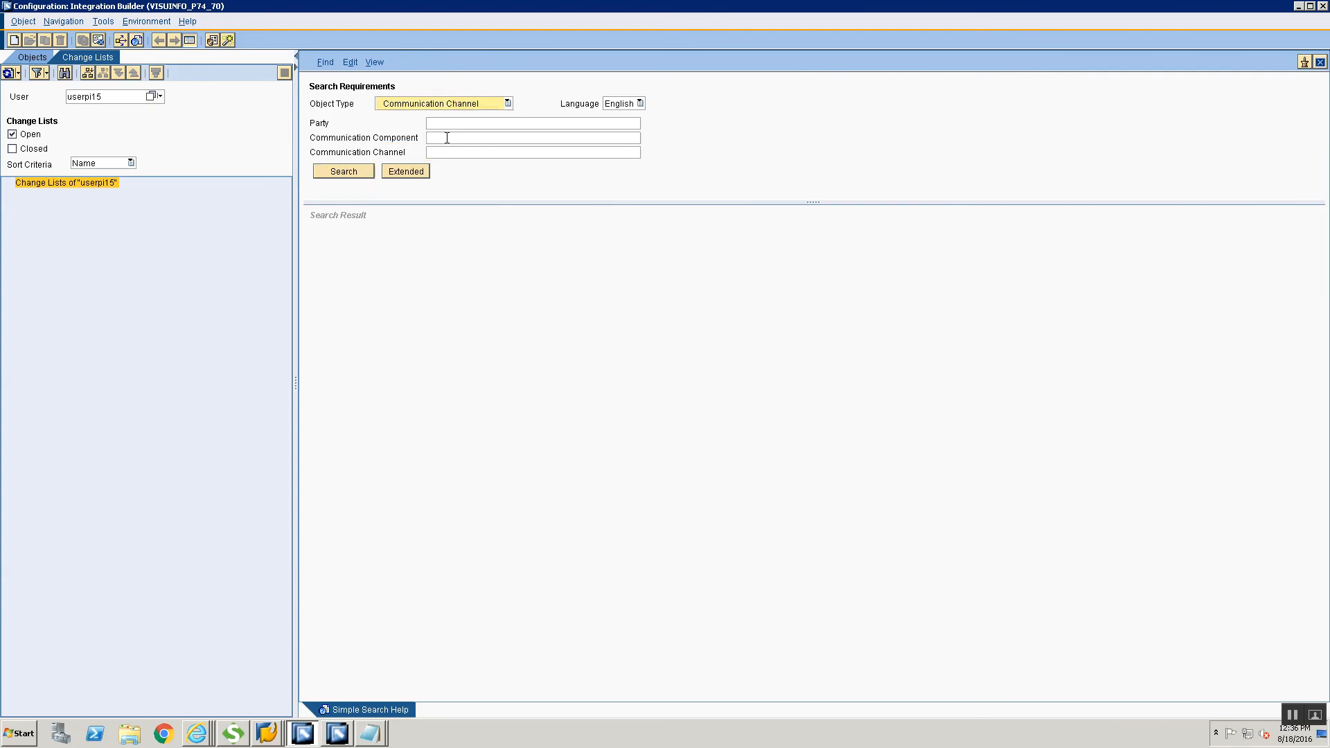
click(451, 150)
click(451, 105)
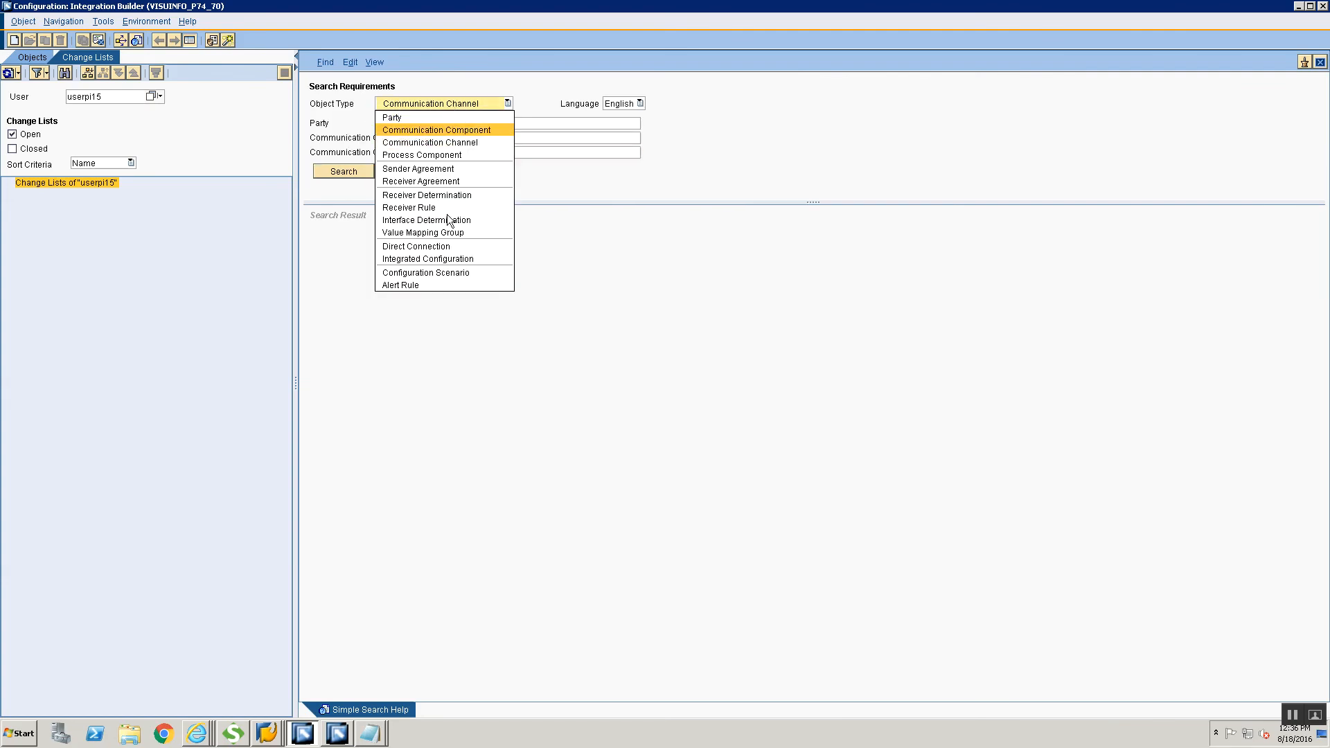
click(429, 142)
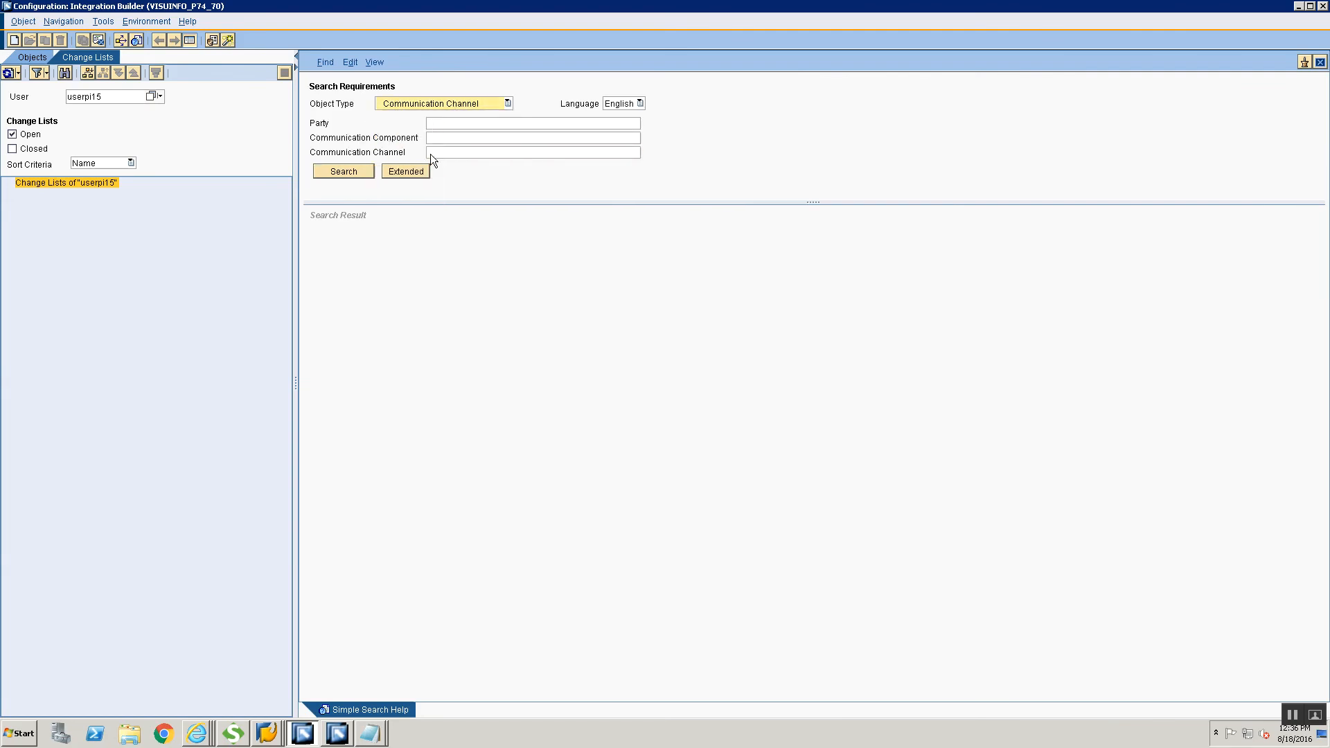
click(444, 153)
key(ctrl+v)
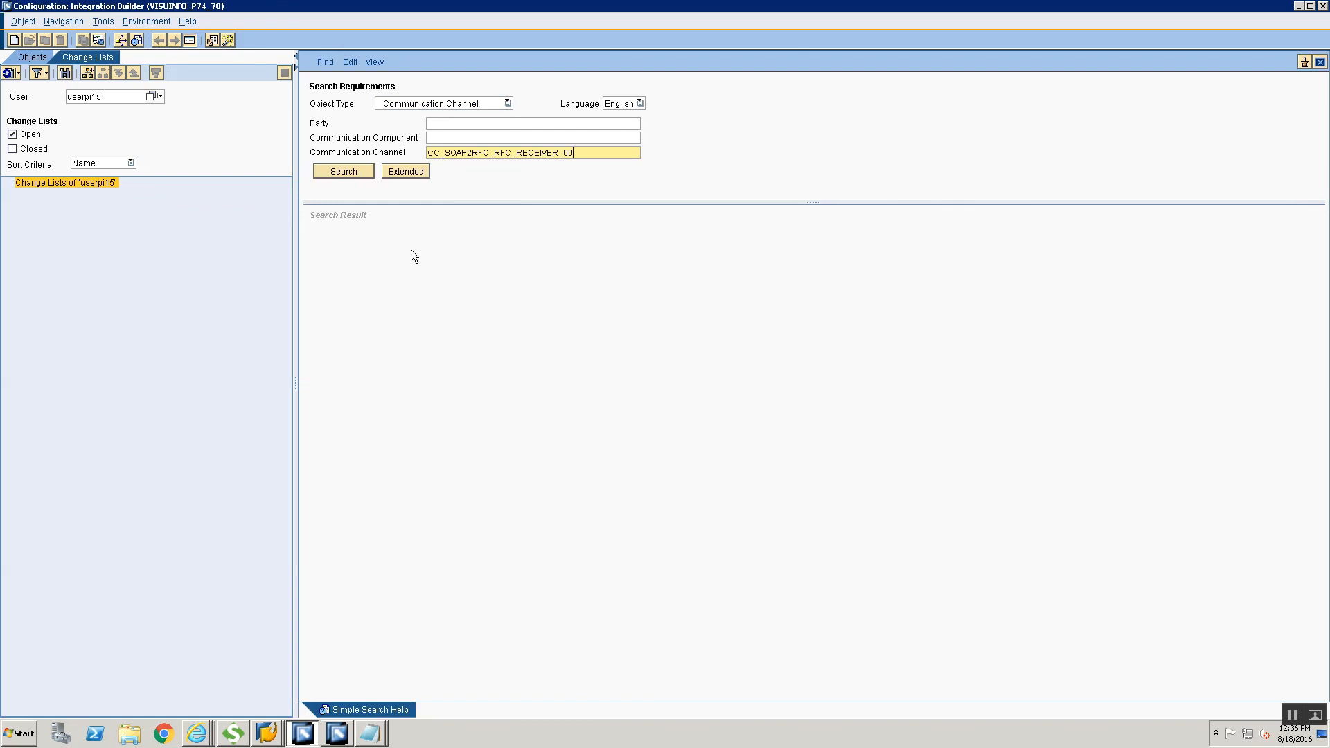
click(346, 171)
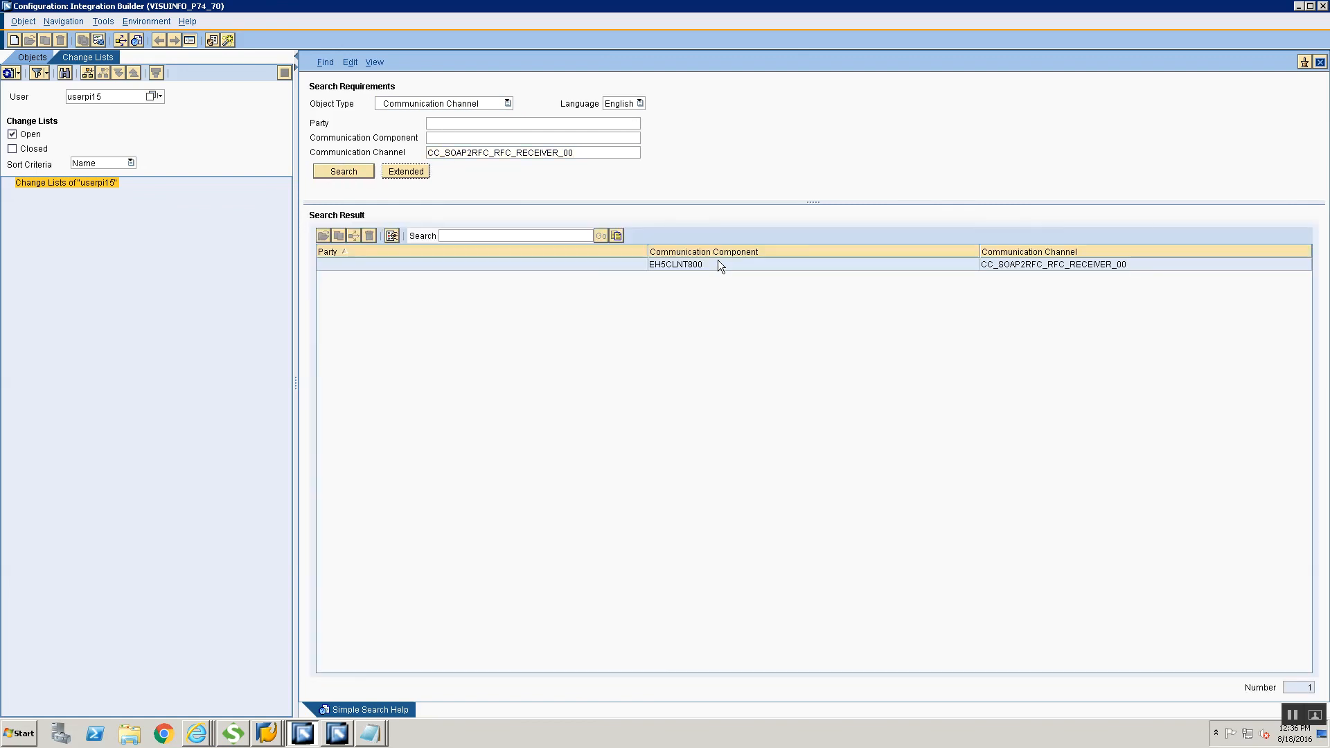
double_click(716, 263)
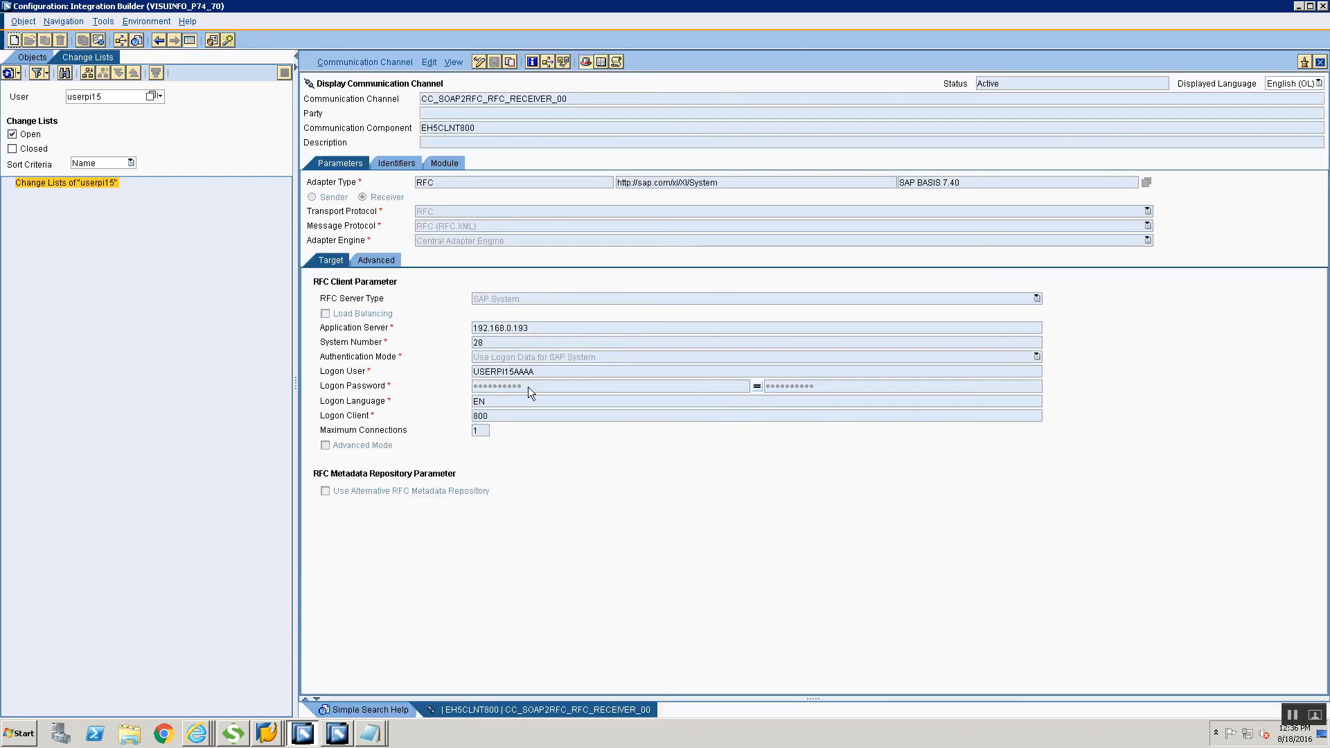
- Switch the communication channel CC_SOAP2RFC_RFC_RECEIVER_00 to edit mode and set its Logon User to USERPI15
click(478, 62)
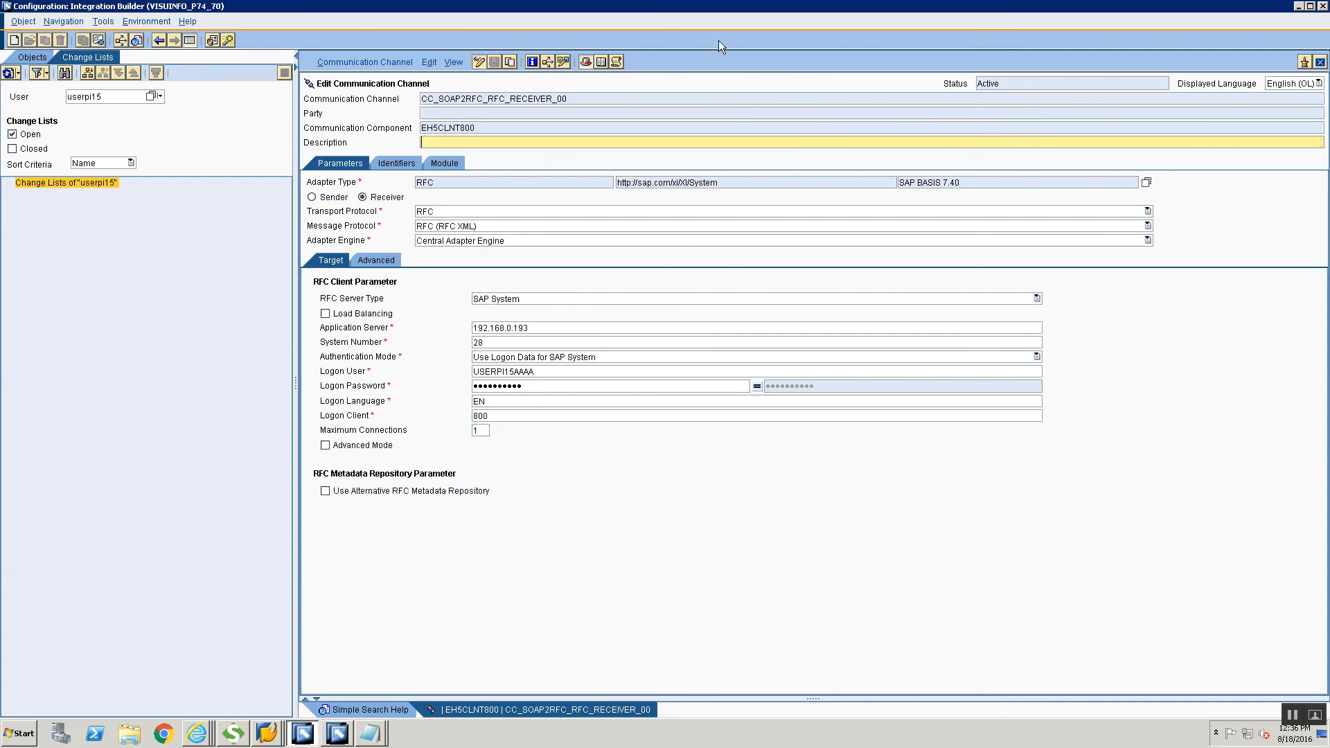
click(600, 371)
key(BackSpace)
key(BackSpace)
key(BackSpace)
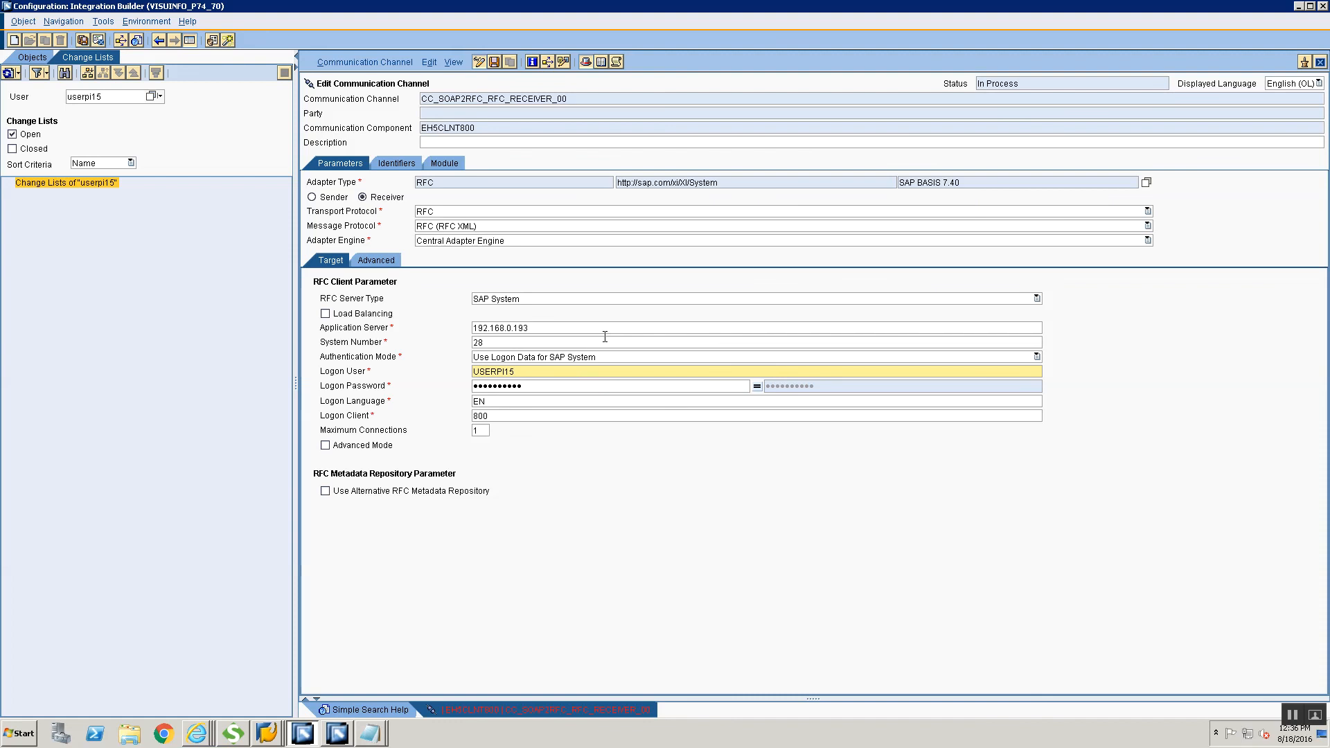
- Activate the communication channel CC_SOAP2RFC_RFC_RECEIVER_00 with its Standard change list
click(372, 61)
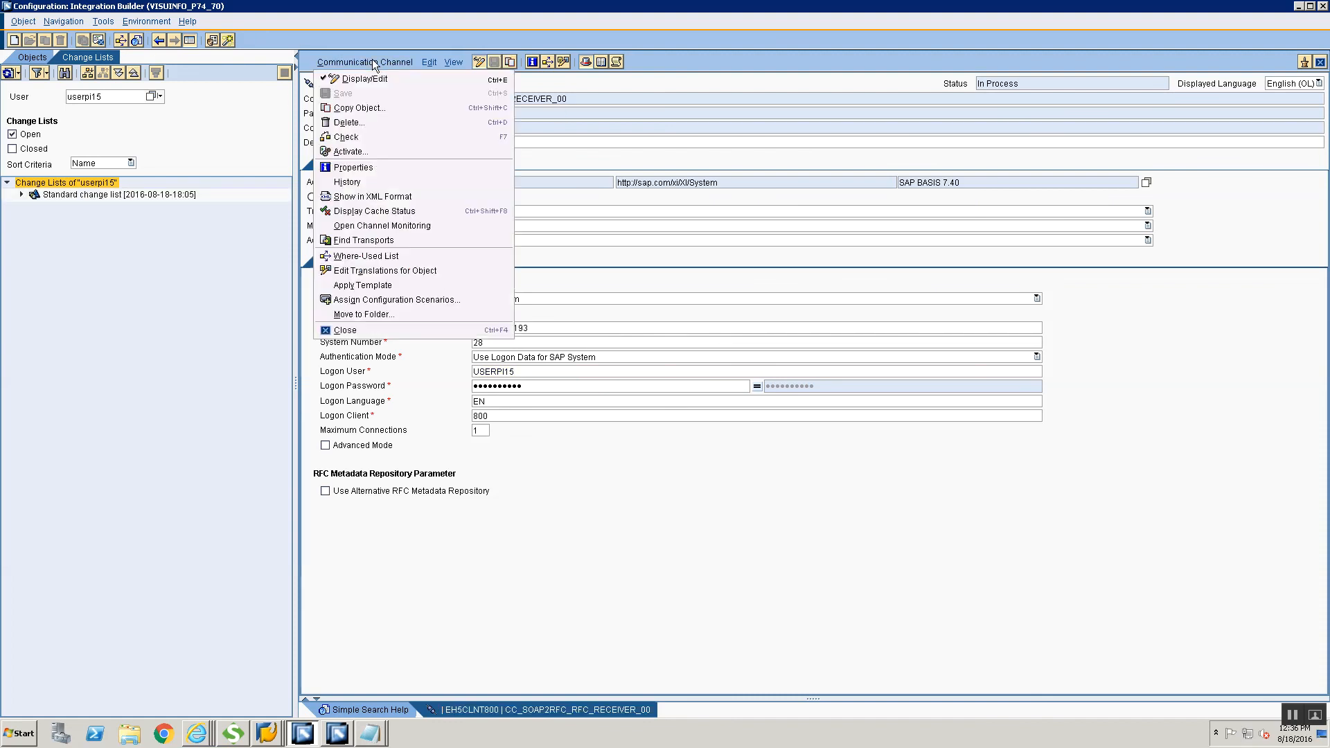
click(382, 152)
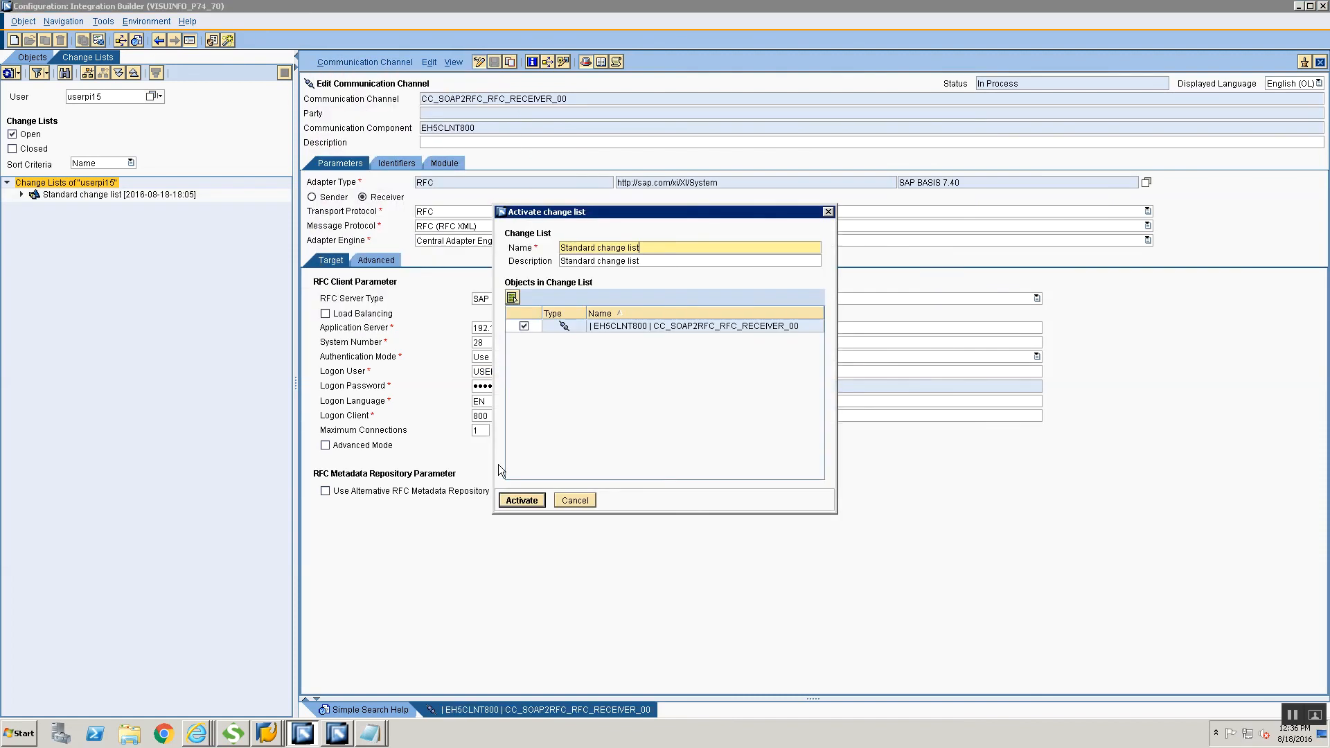
click(521, 500)
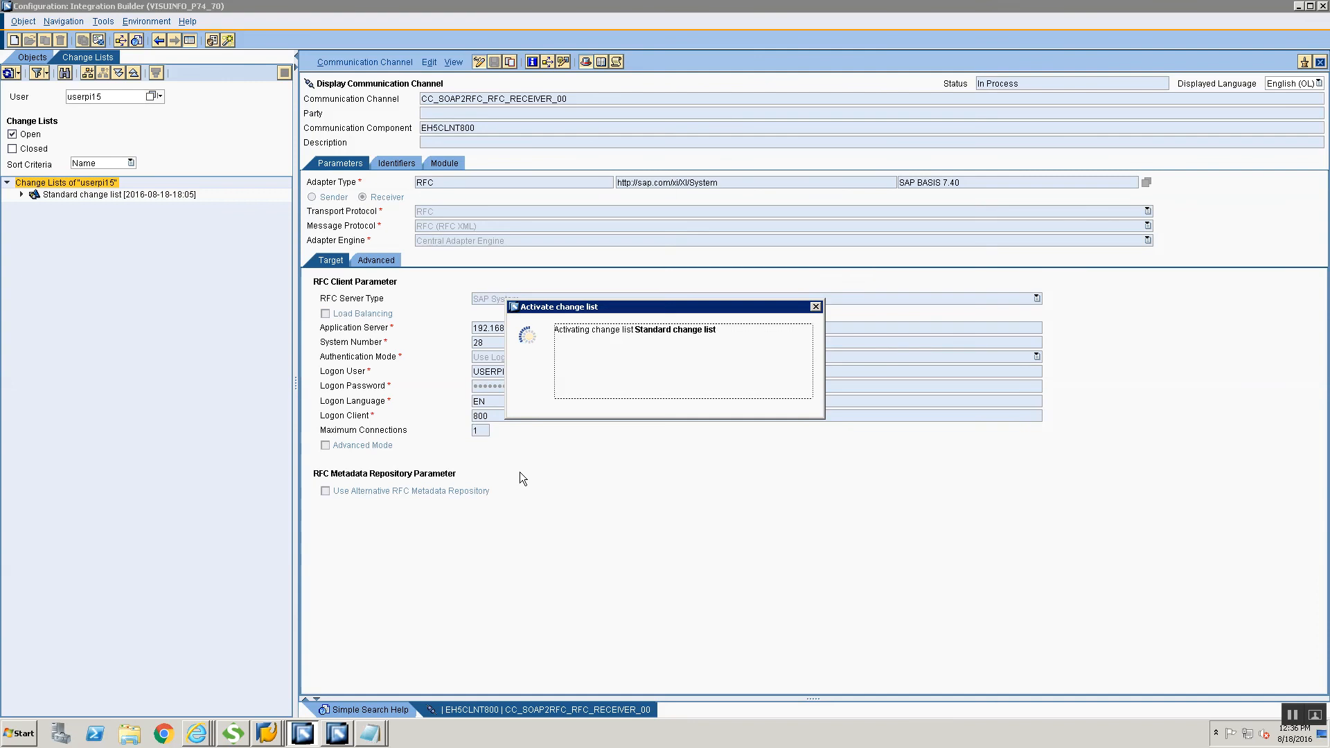
click(557, 411)
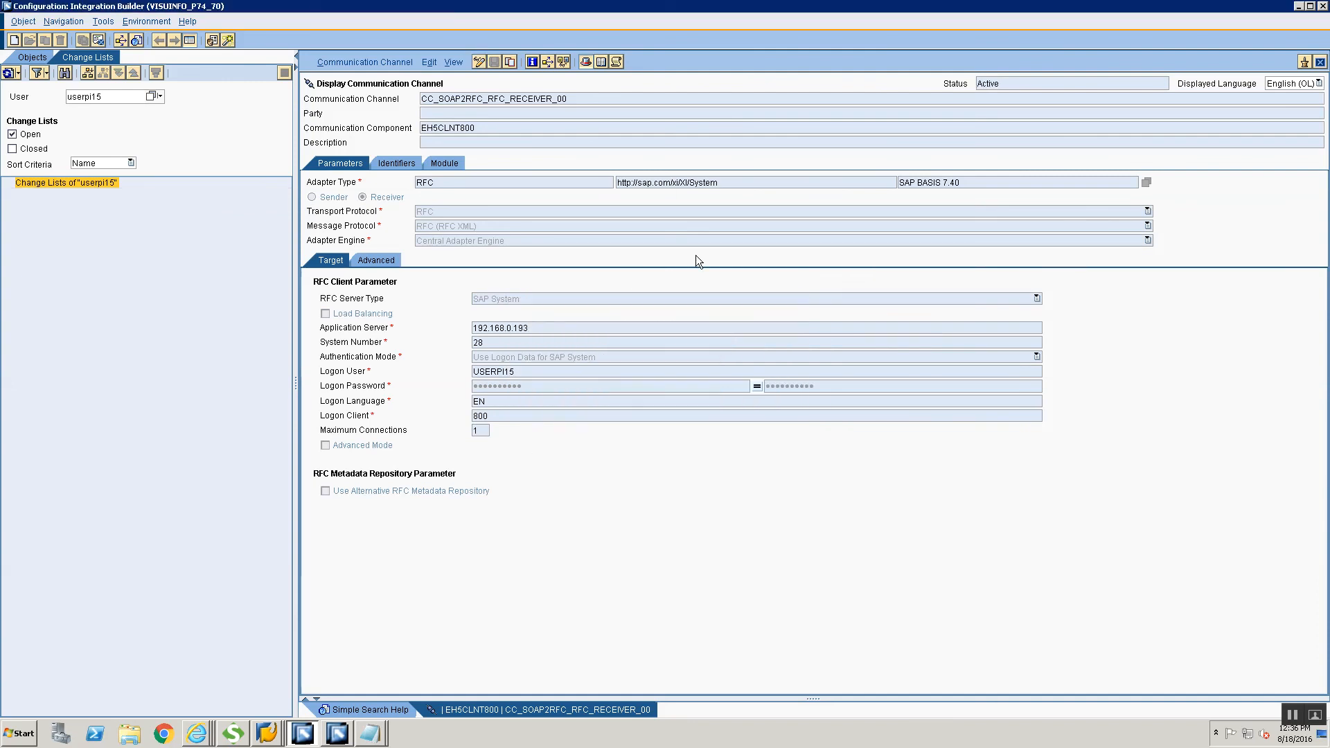
- Switch to SoapUI, resubmit Request 1 to the endpoint and review the response
key(alt+Tab)
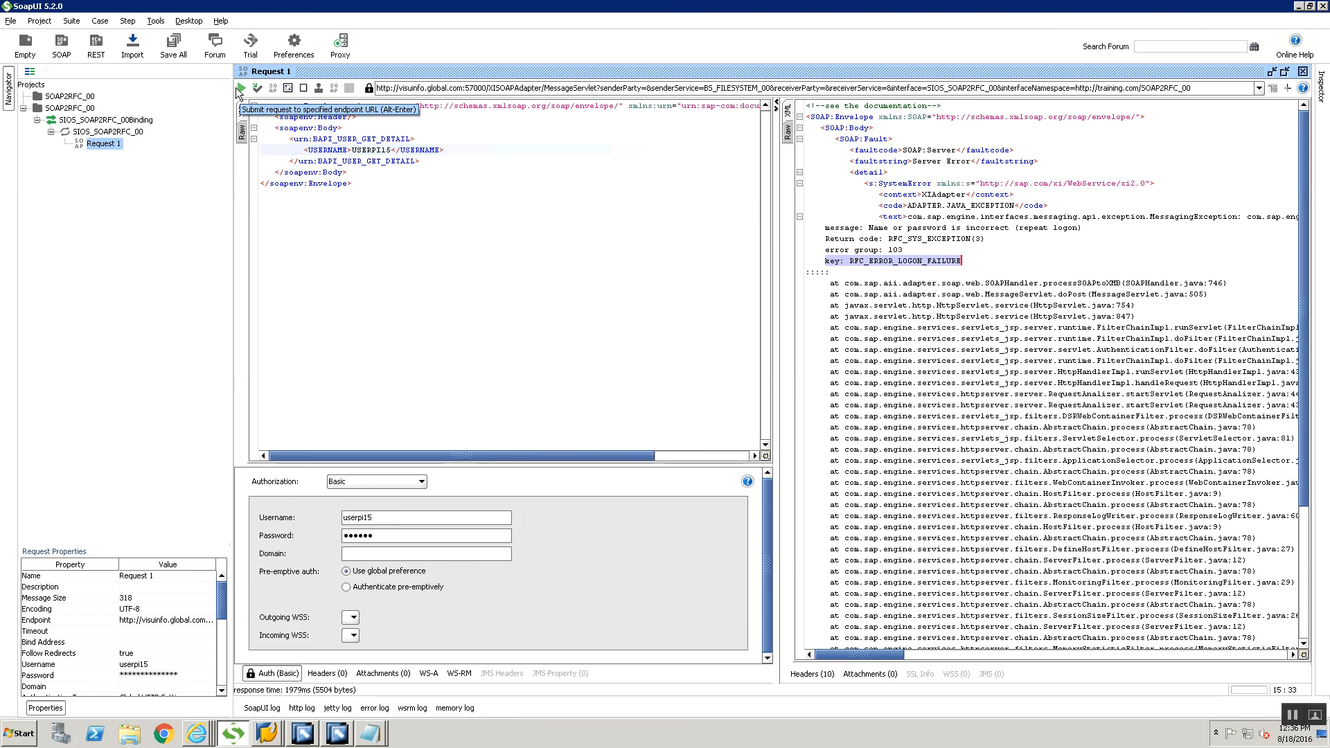
click(236, 88)
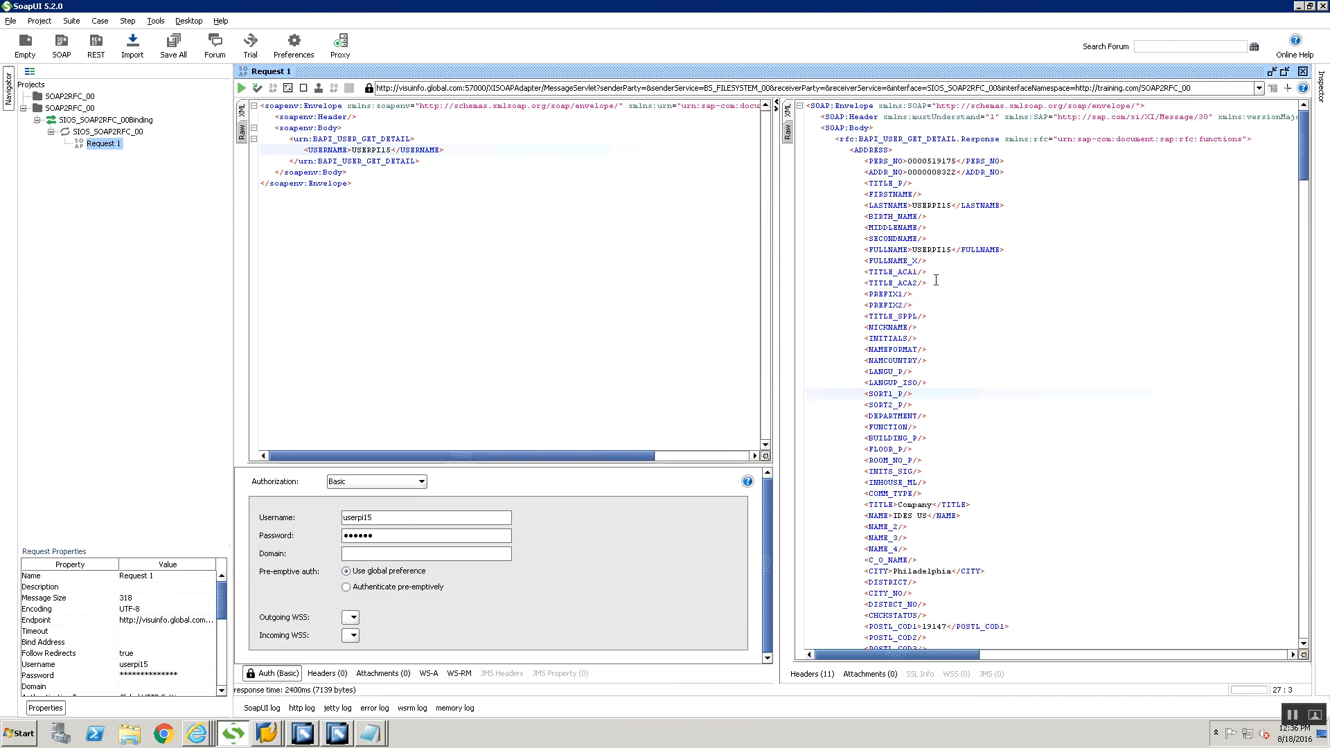
scroll(936, 279, down, 3)
- Switch to the Communication Channel Monitor, refresh the search for CC_SOAP2RFC_RFC_RECEIVER_00 and examine the memory logs in its processing details
key(alt+Tab)
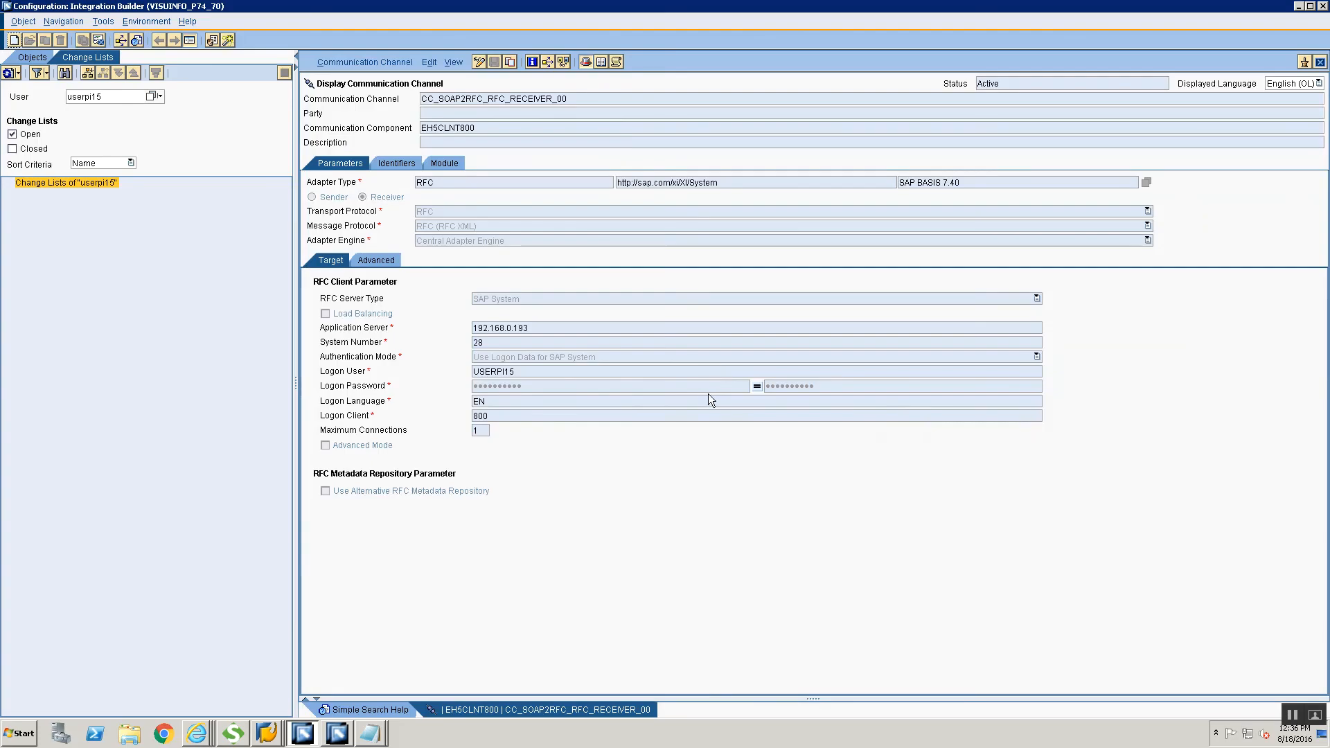
key(alt+Tab)
key(alt+Tab)
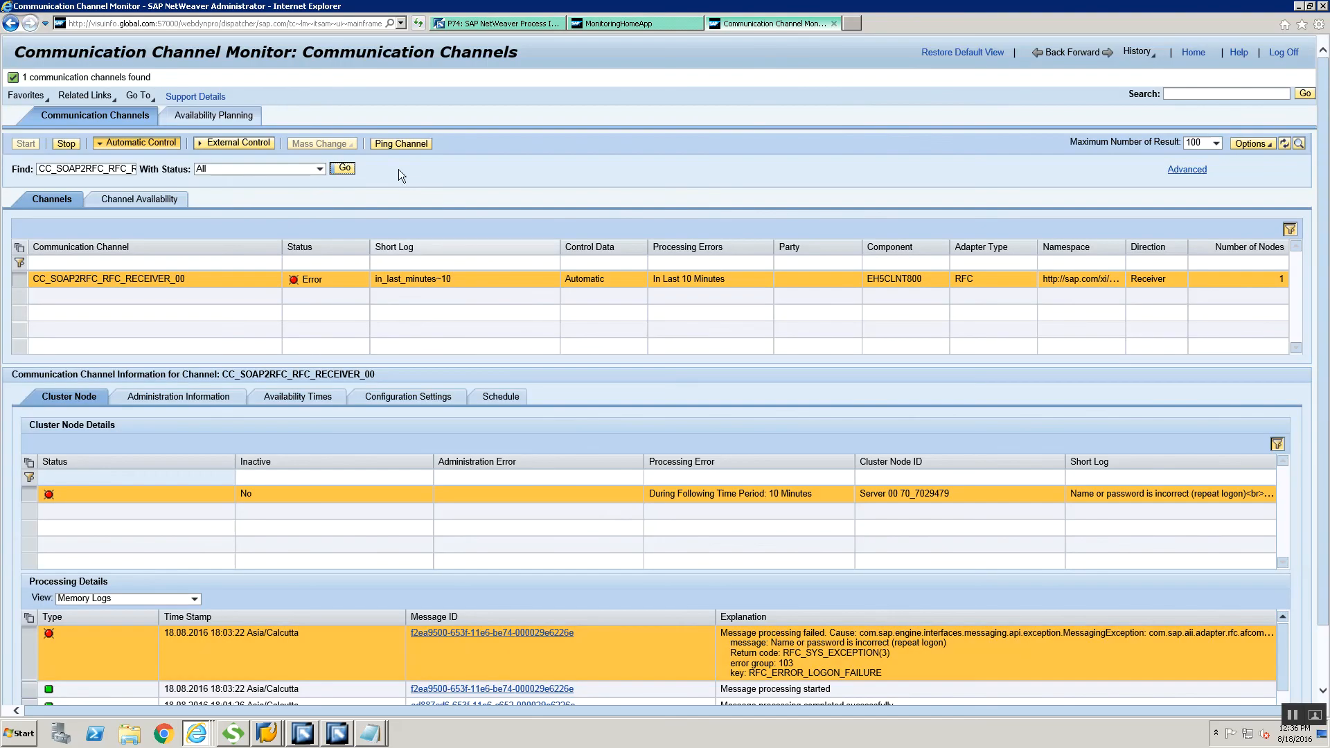
click(344, 169)
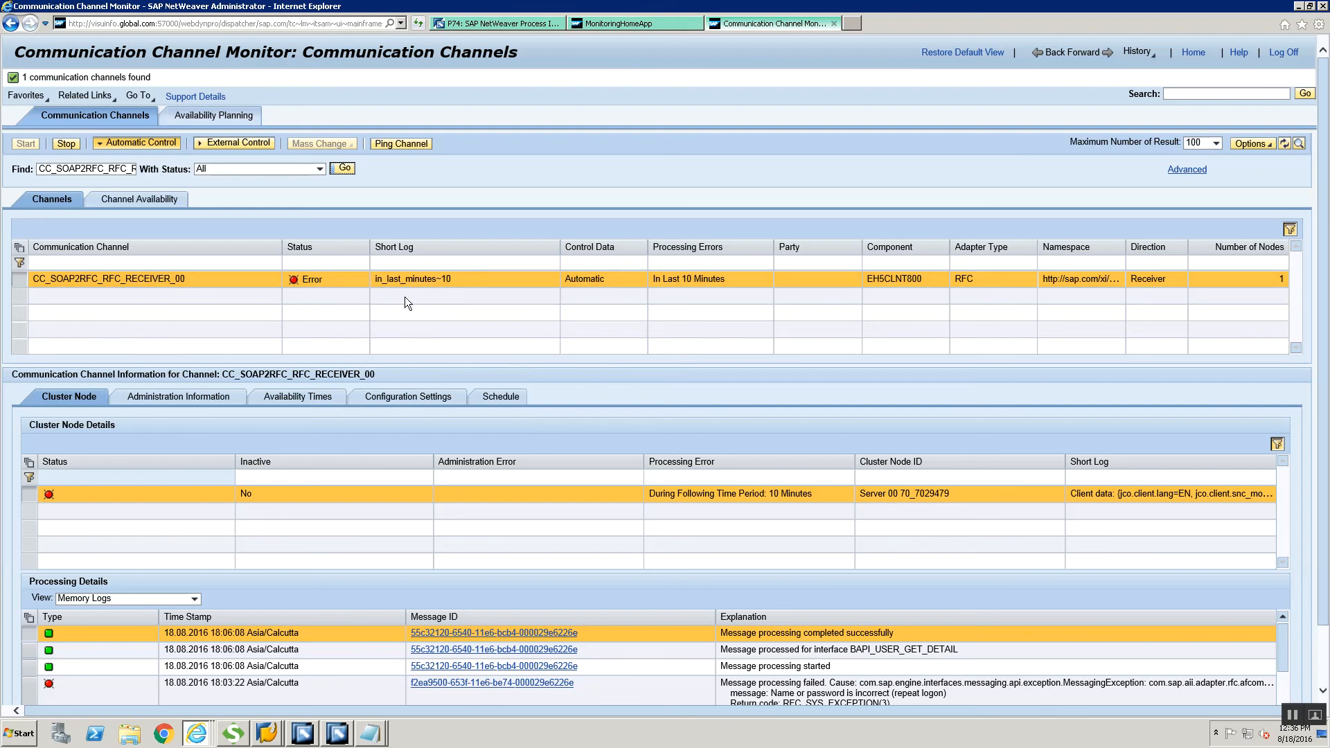
click(1322, 643)
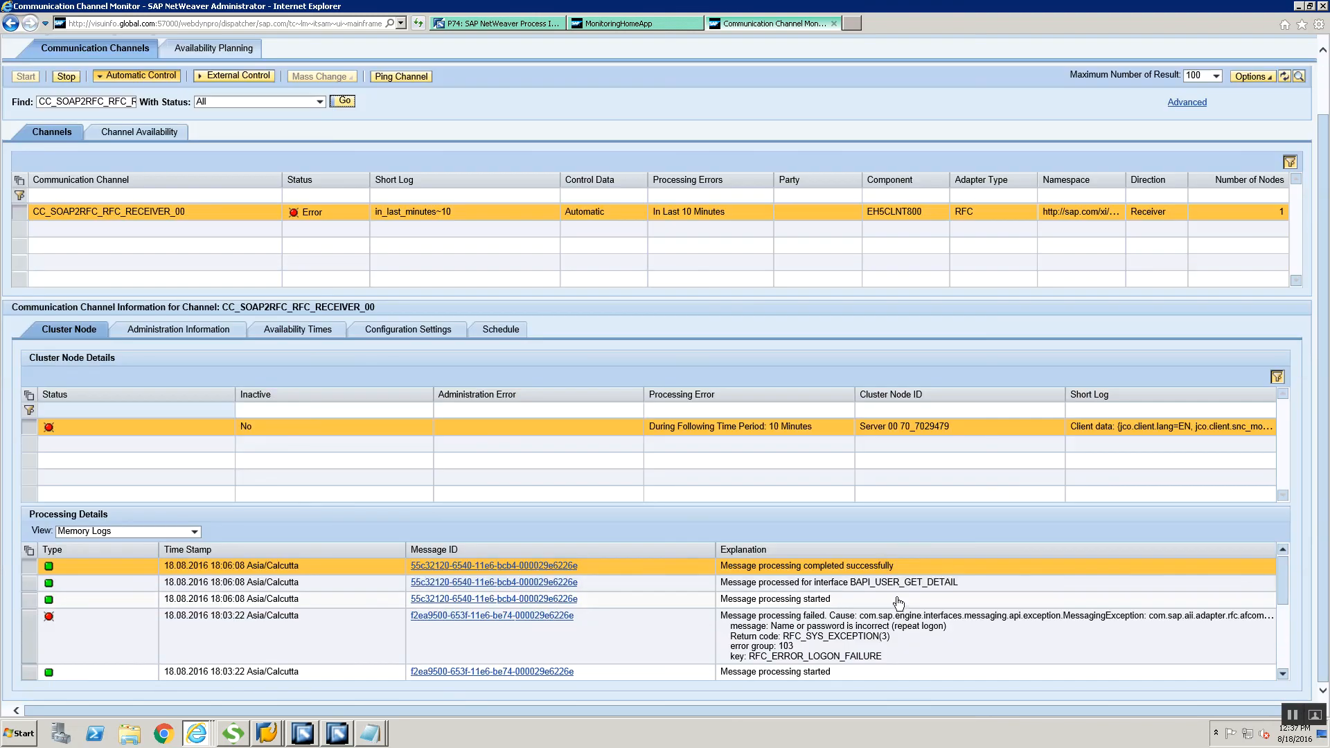
click(488, 615)
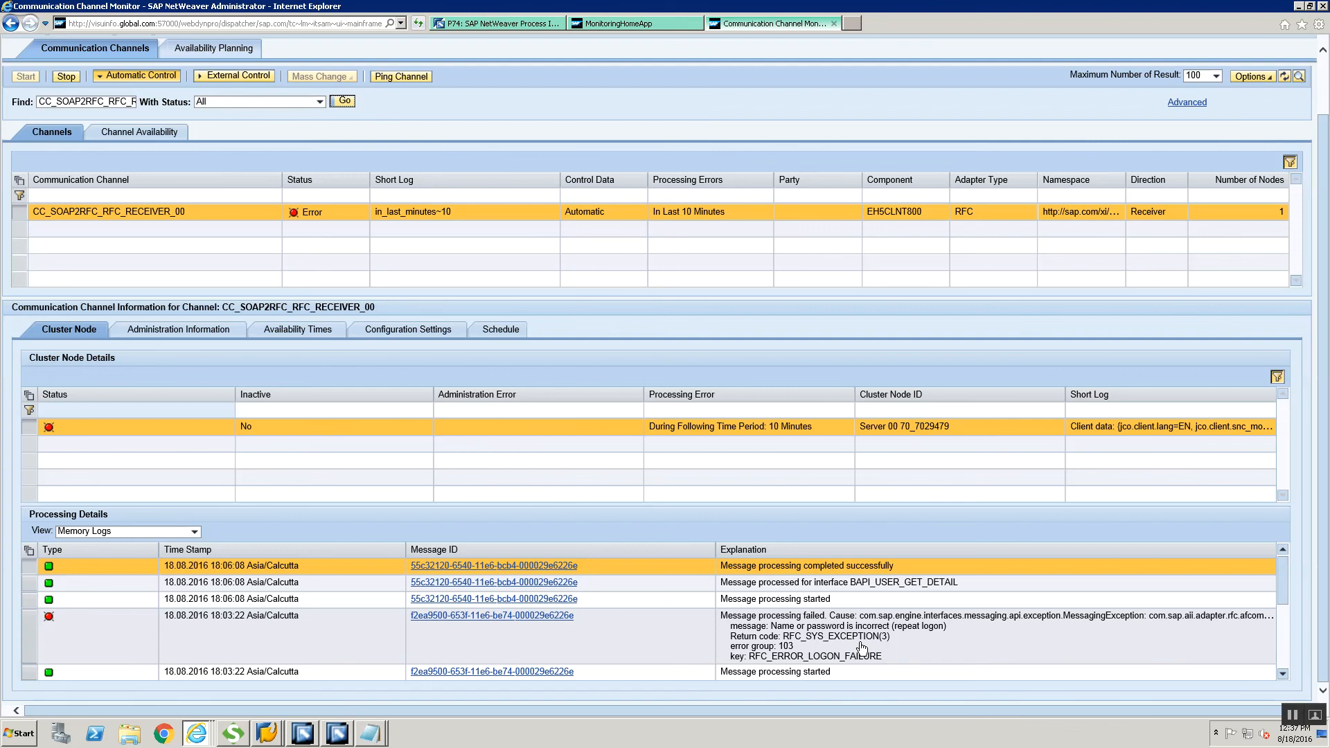
- Switch to SAP GUI, return to the Monitor for Processed XML Messages and refresh the message list
key(alt+Tab)
key(alt+Tab)
key(alt+Tab)
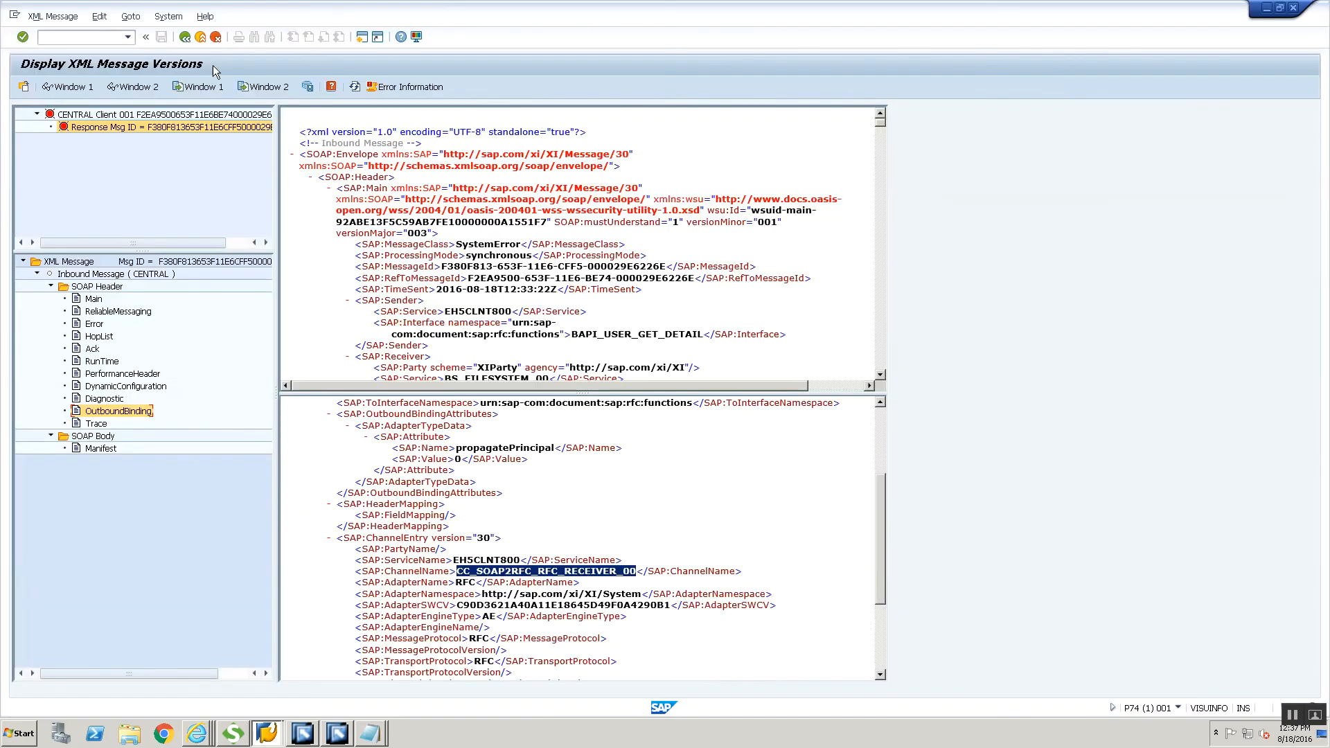
click(185, 37)
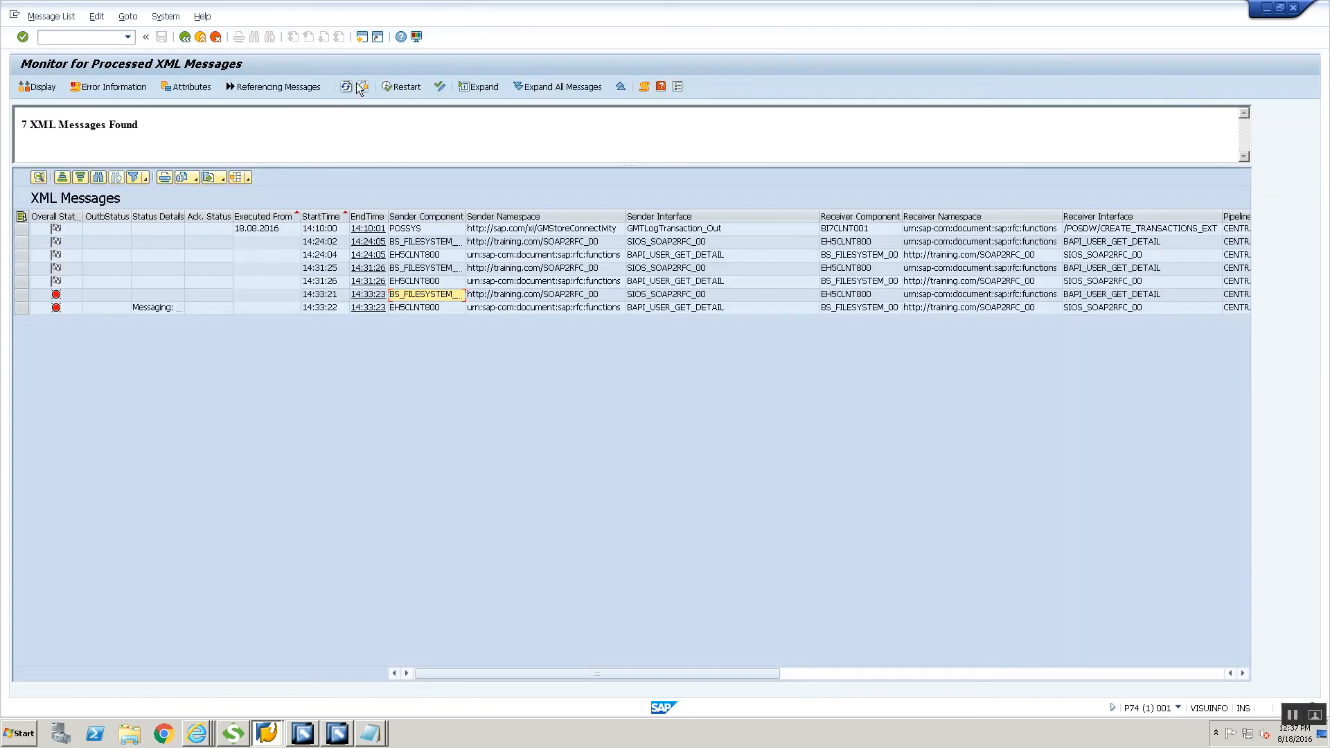
click(359, 86)
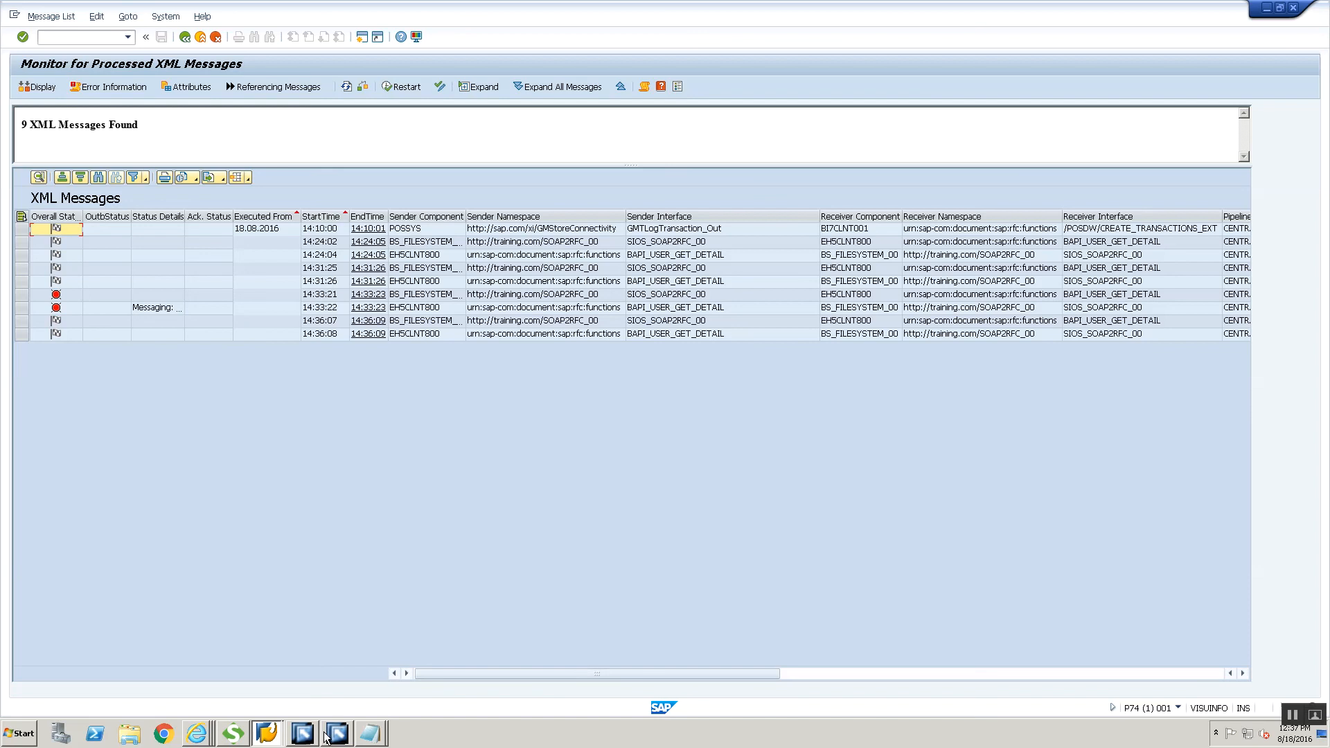
- Switch to the Configuration Integration Builder and open the SOAP sender channel and the sender agreement BS_FILESYSTEM_00 | SIOS_SOAP2RFC_00 from the SOAP2RFC00 folder
click(303, 732)
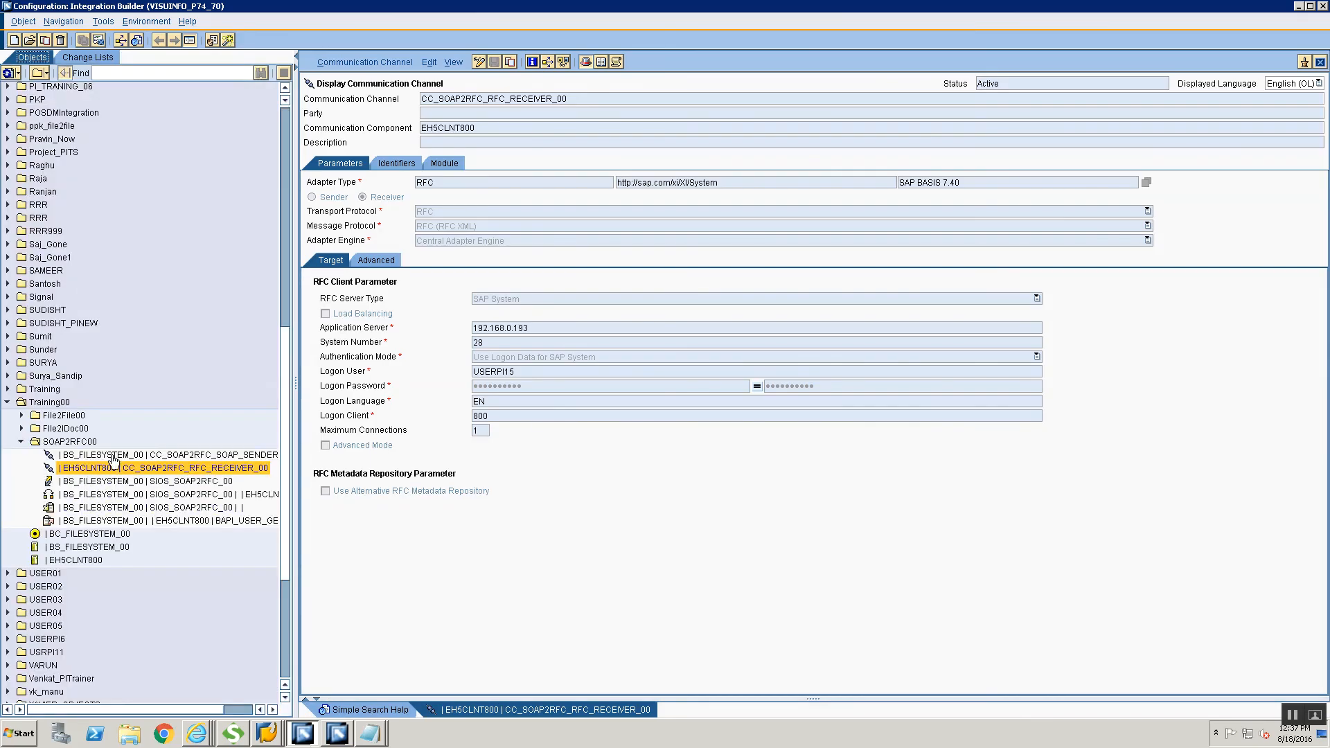
click(110, 453)
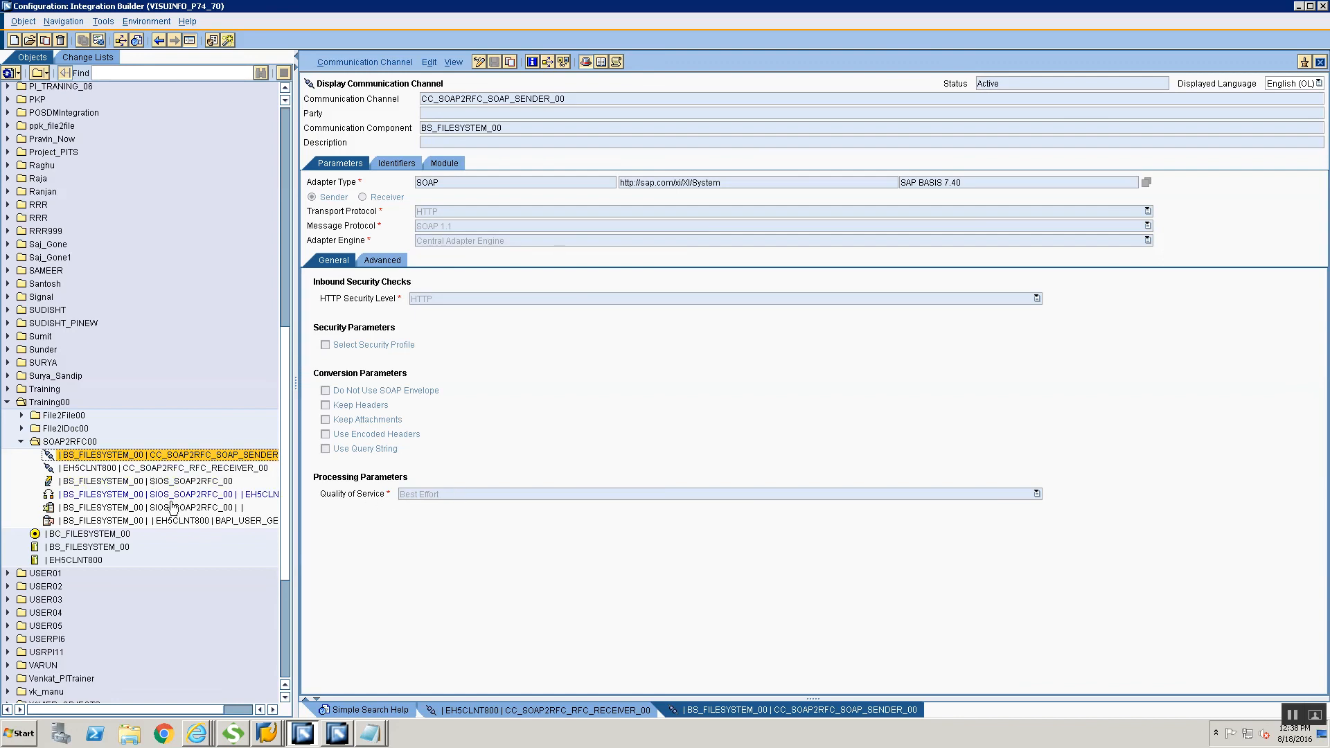
mouse_move(171, 506)
double_click(67, 506)
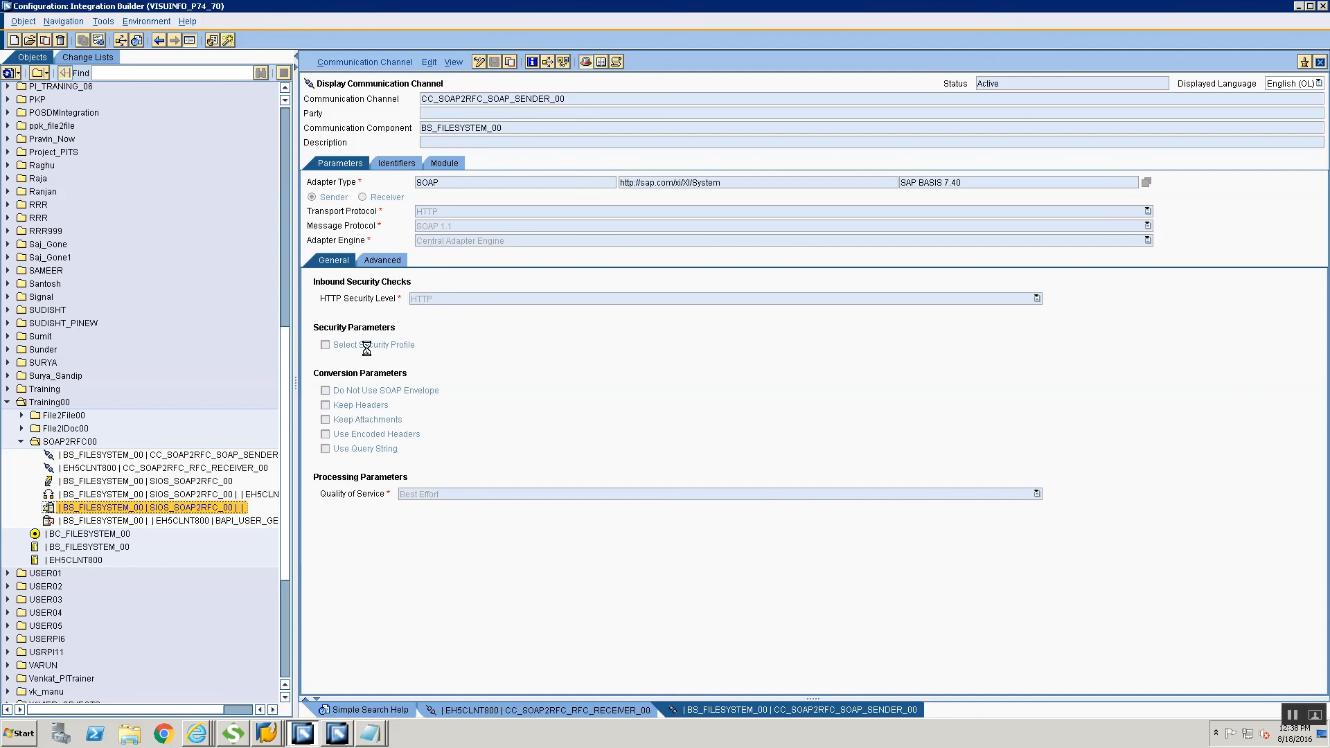
- Display the WSDL of the sender agreement BS_FILESYSTEM_00 | SIOS_SOAP2RFC_00
click(332, 63)
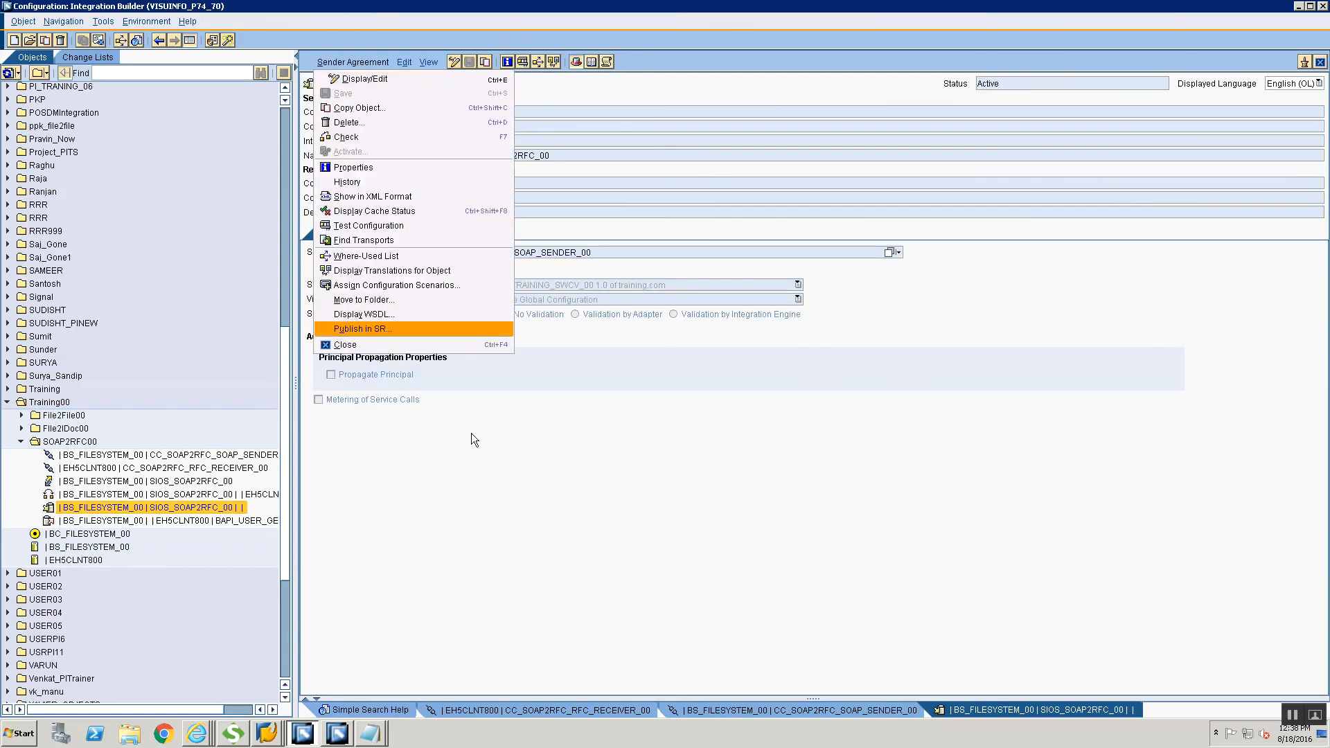
click(414, 525)
click(340, 62)
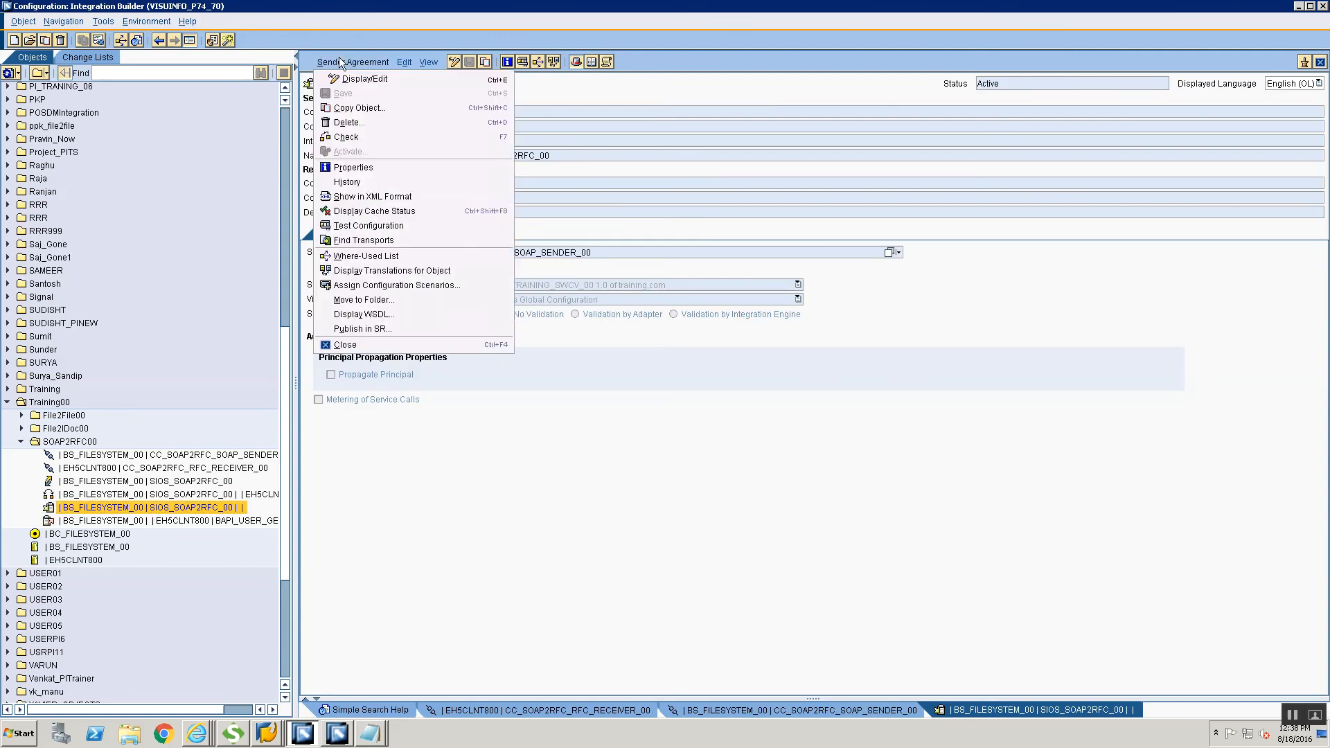
click(367, 315)
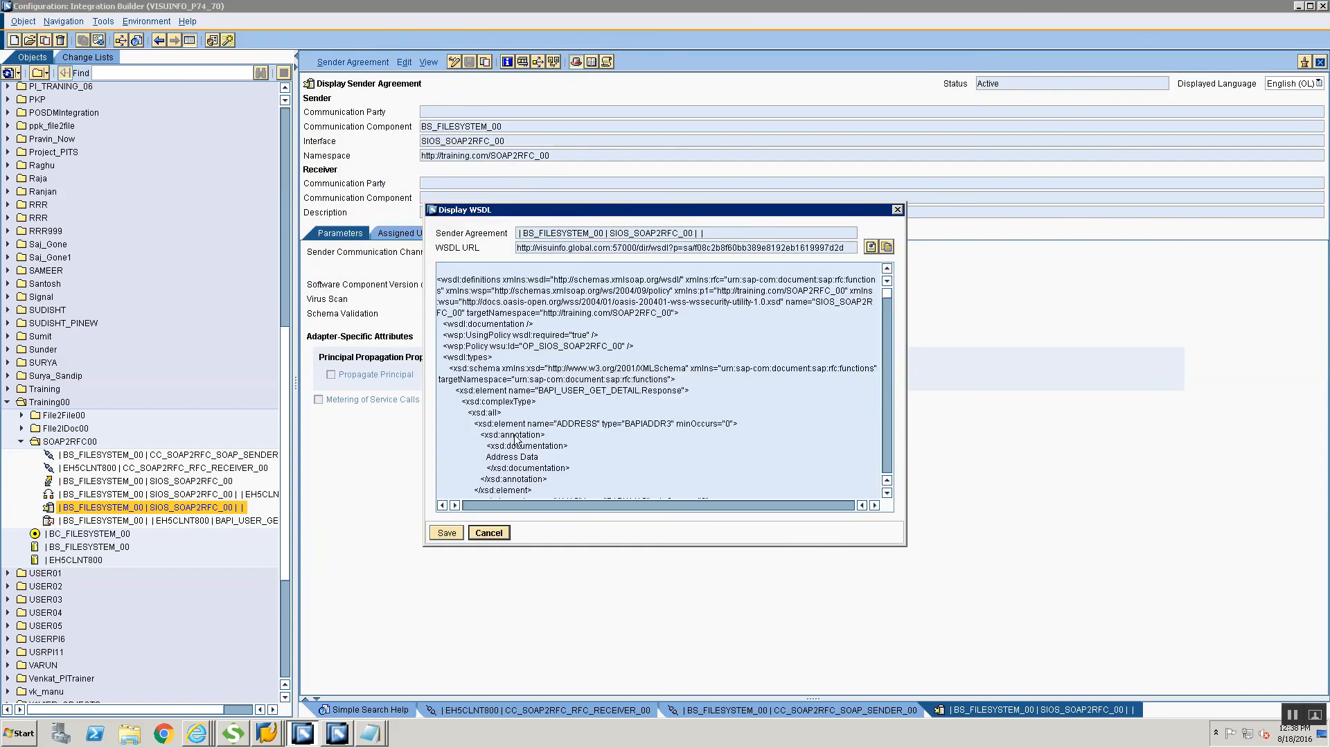
- Save the WSDL as SIOS_SOAP2RFC_00Service.wsdl in the Training folder on the Desktop and close the WSDL display
click(459, 535)
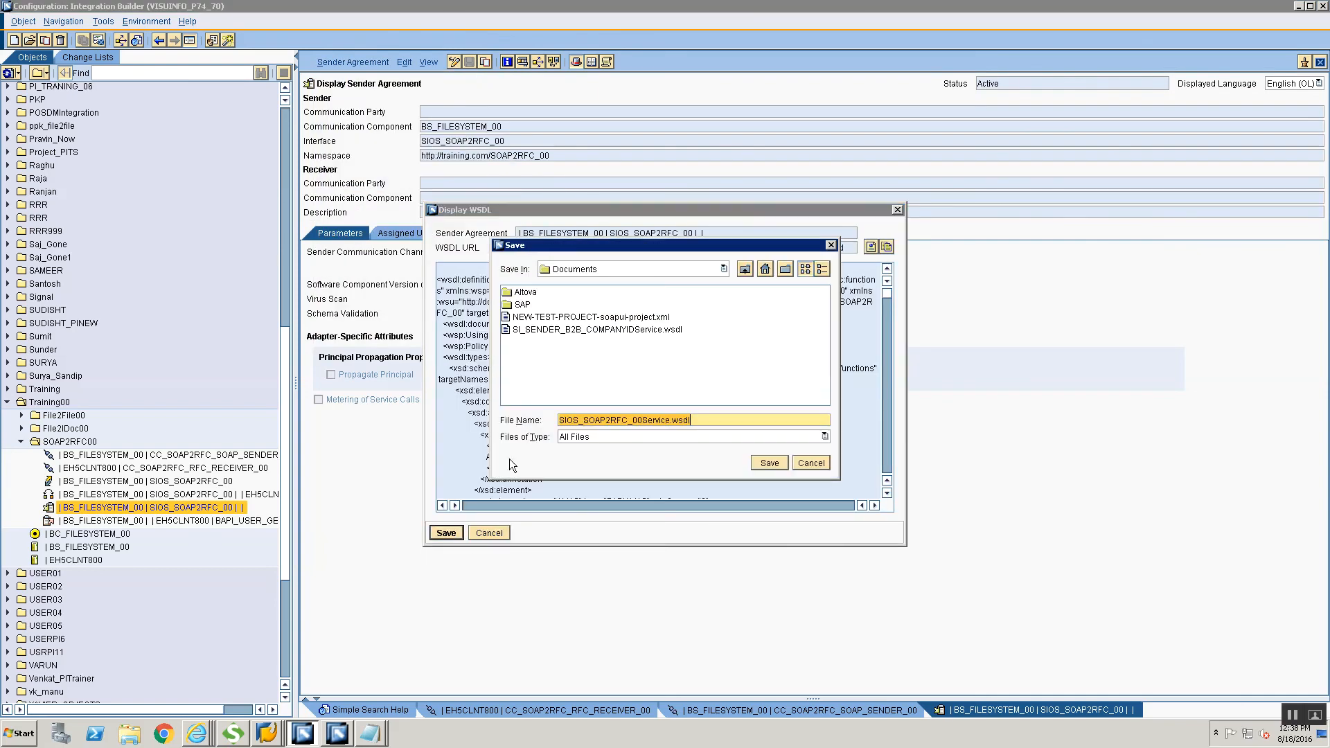
click(602, 270)
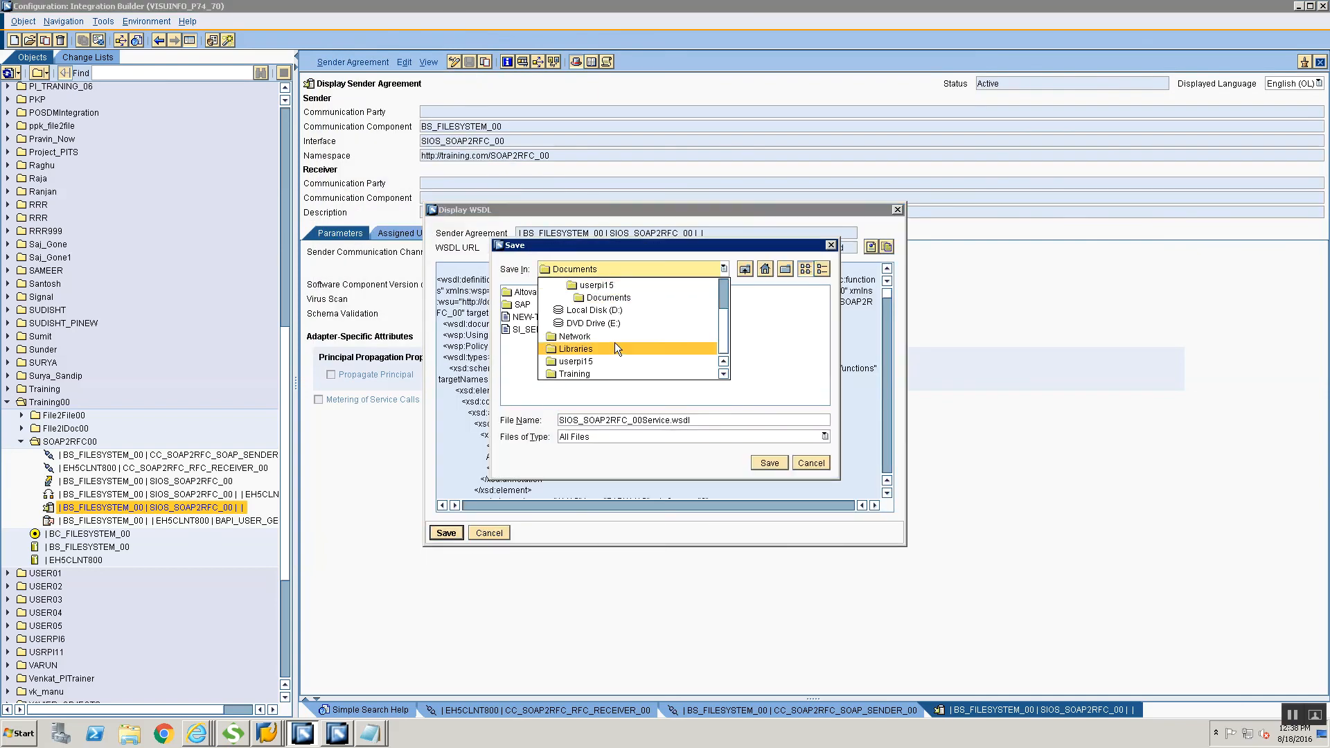
click(584, 284)
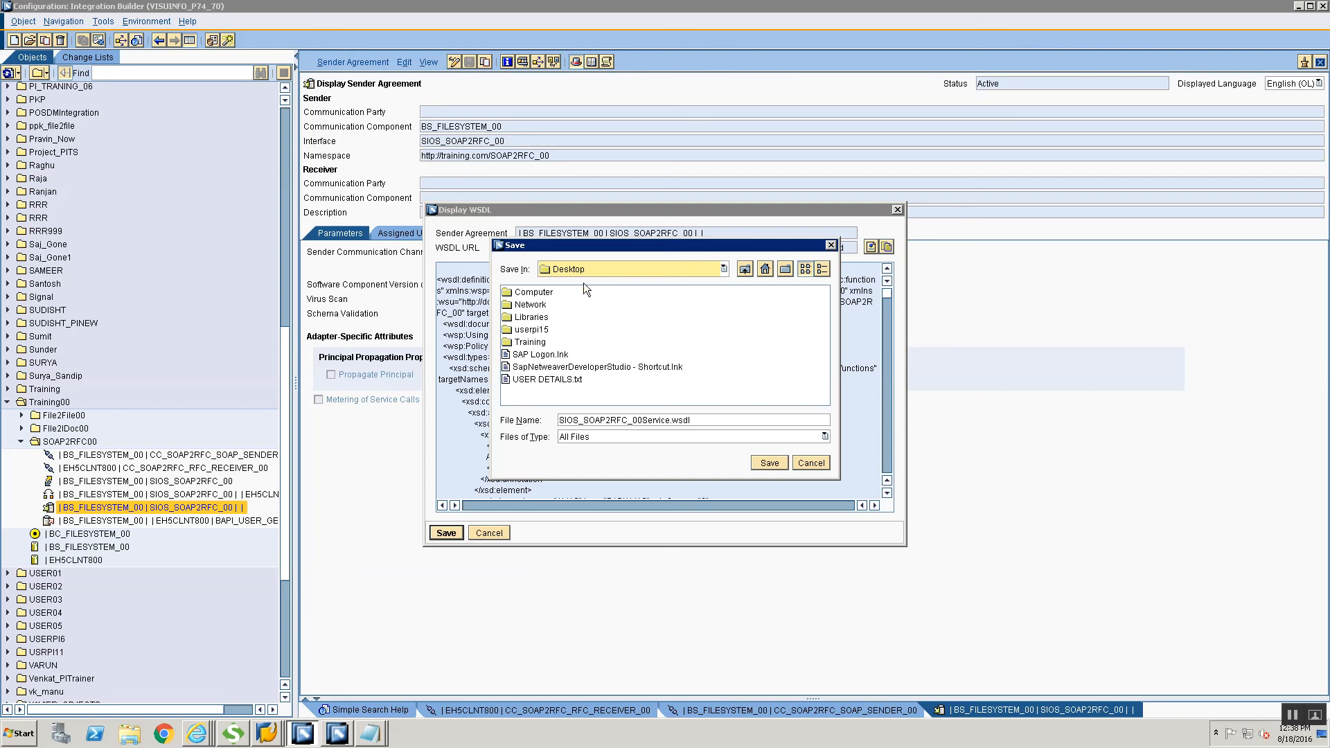
double_click(530, 341)
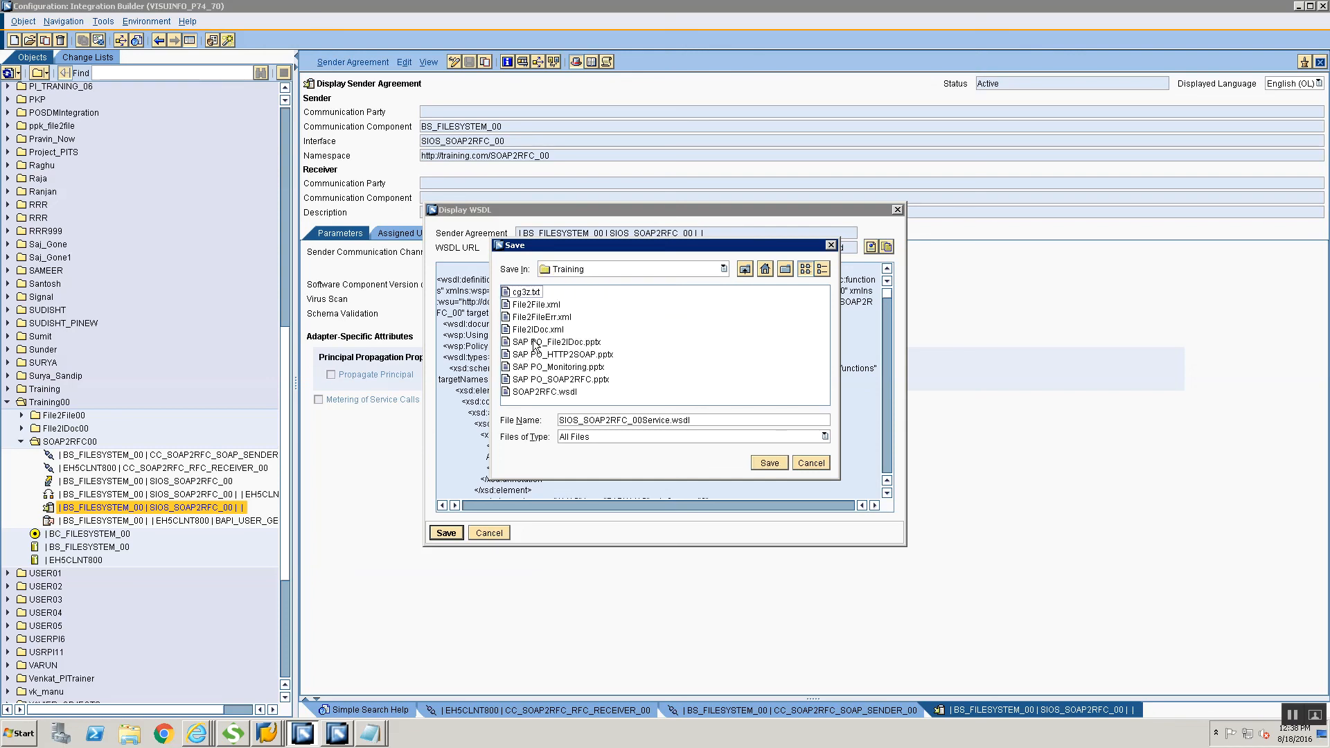
click(701, 420)
click(770, 462)
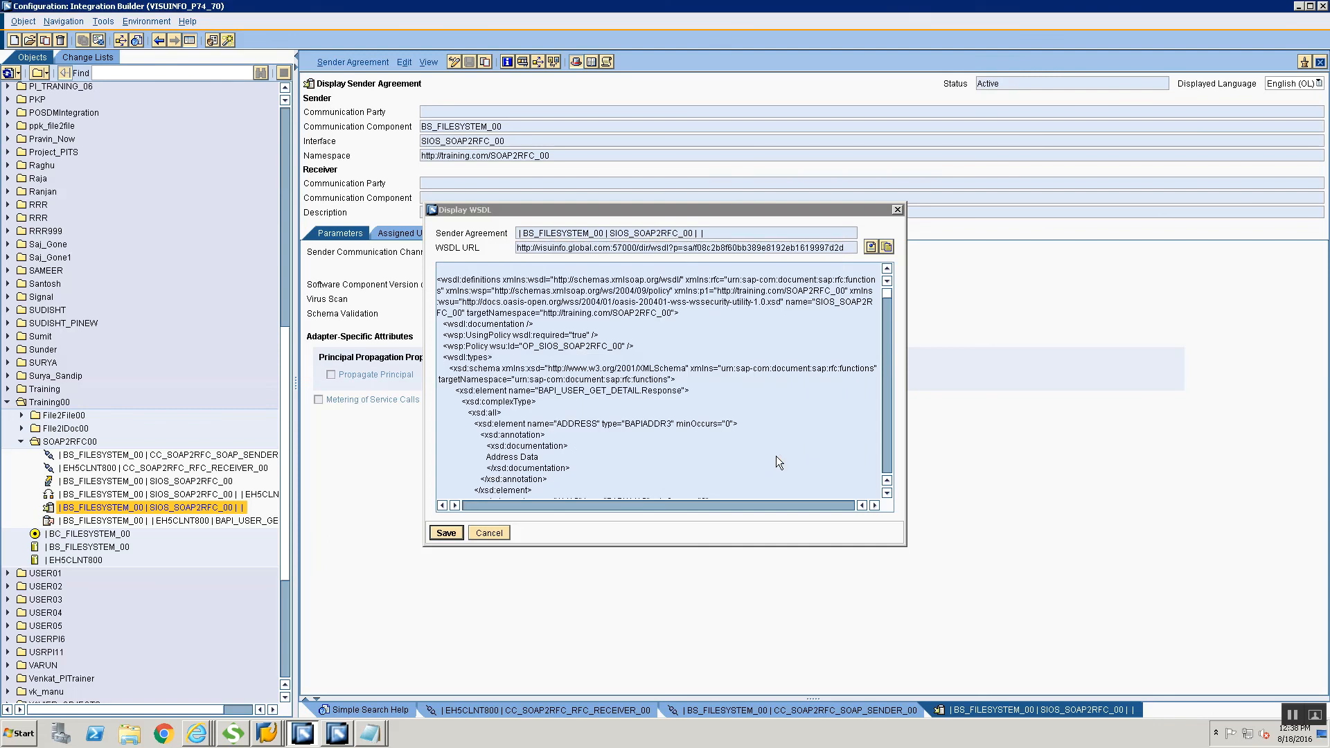
click(502, 535)
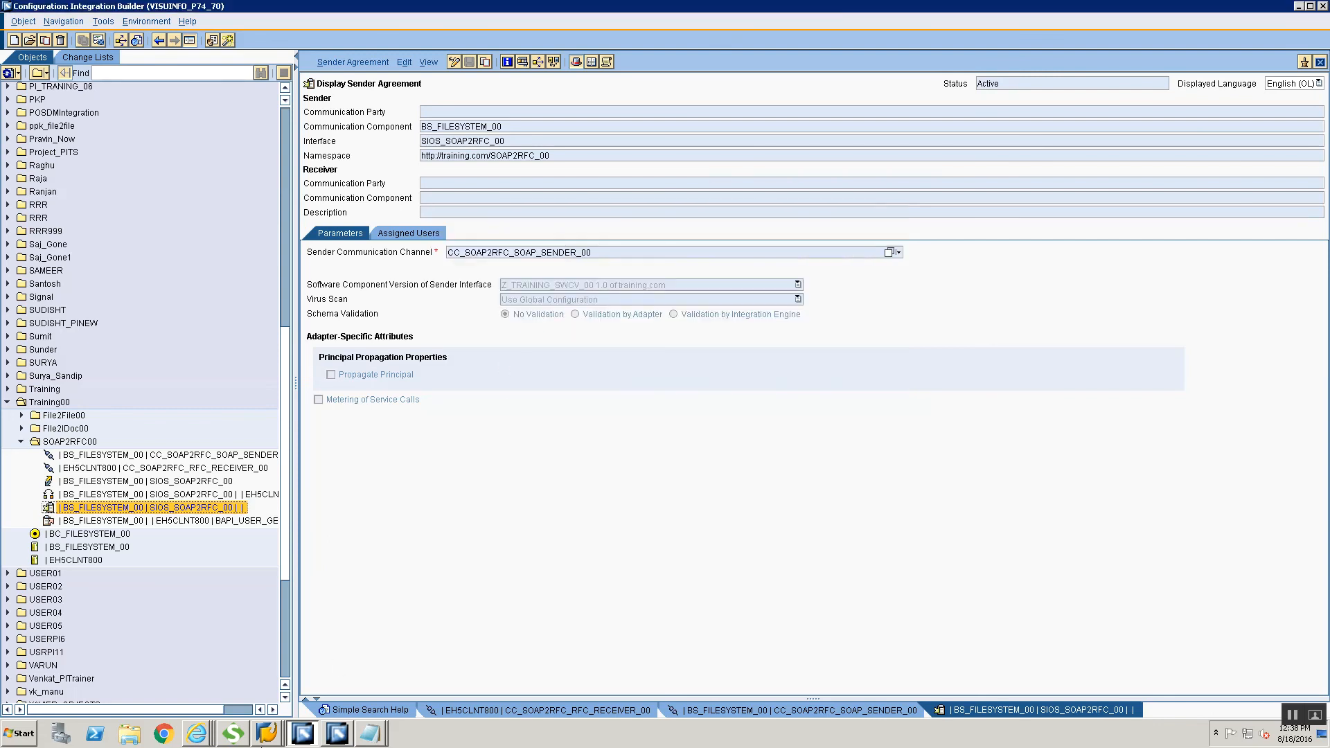
- Switch to SoapUI and remove the empty SOAP2RFC_00 project, saving it as SOAP2RFC-00-soapui-project.xml in the Training folder
click(232, 733)
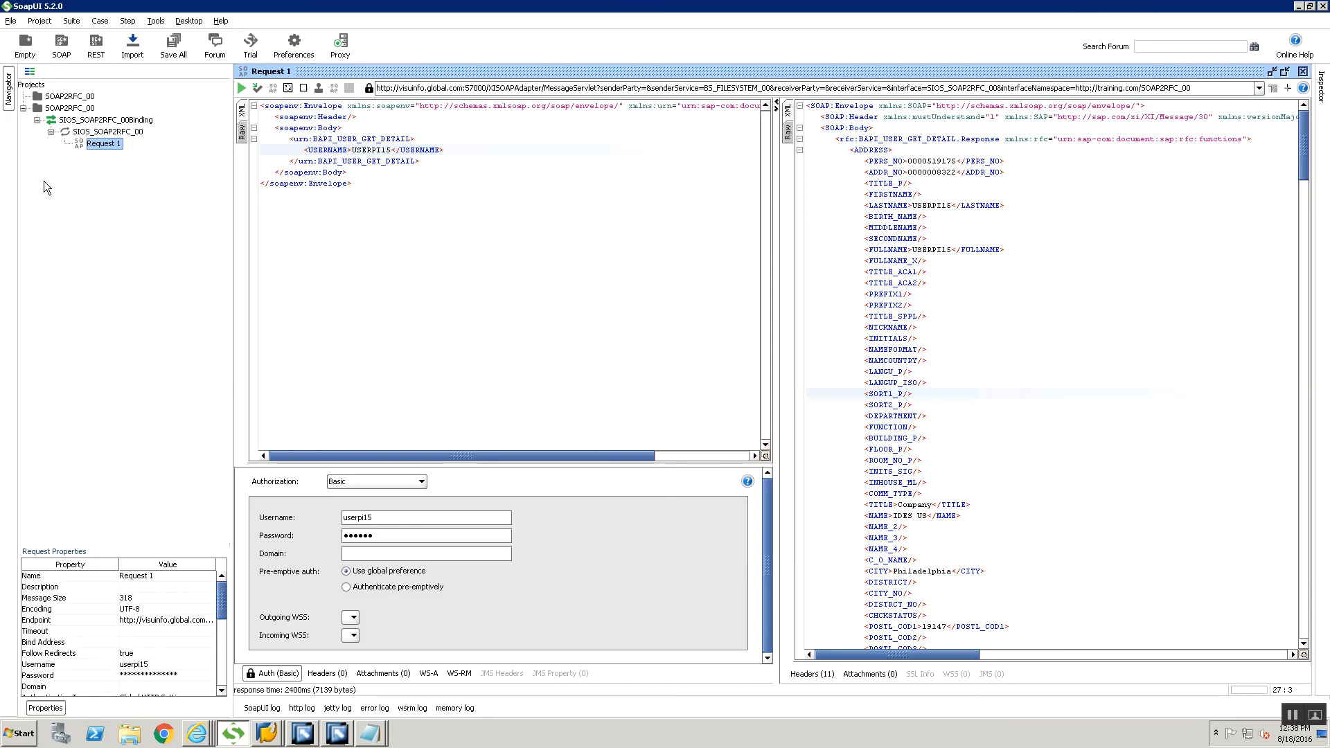
click(50, 97)
right_click(50, 97)
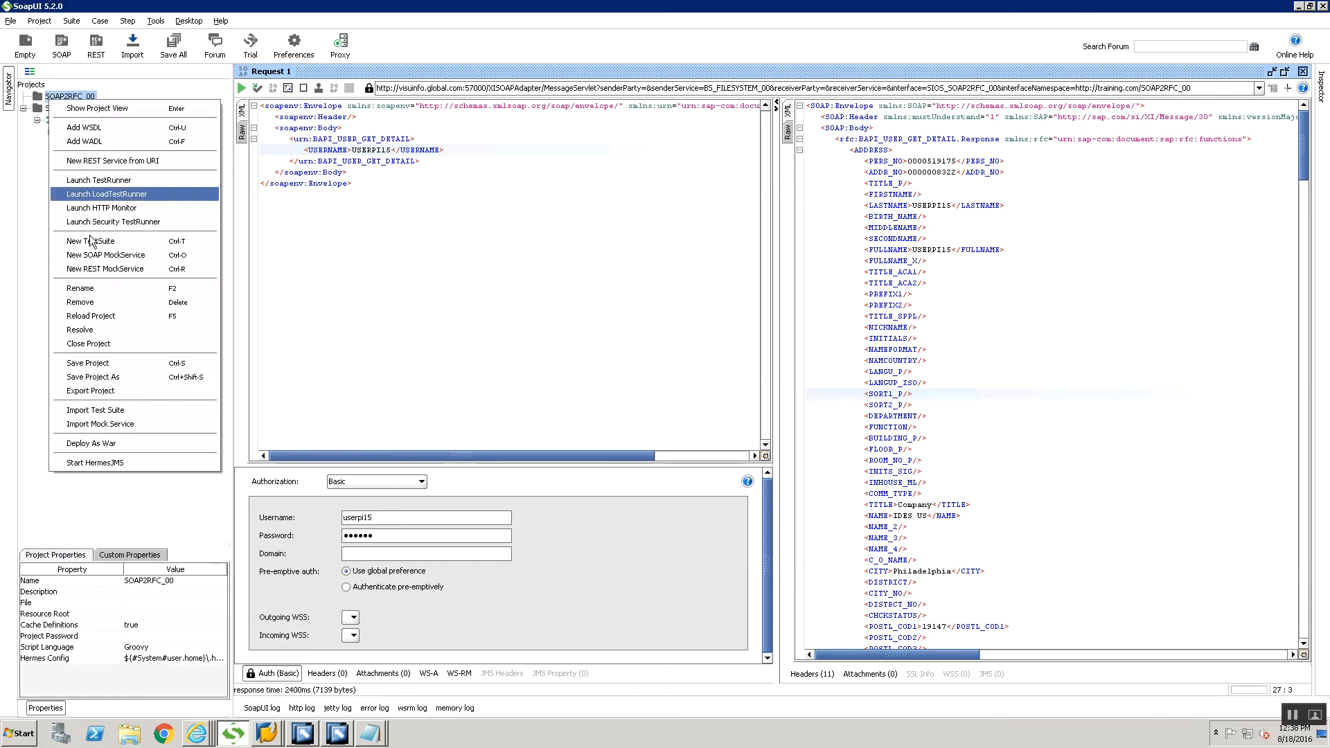
click(88, 302)
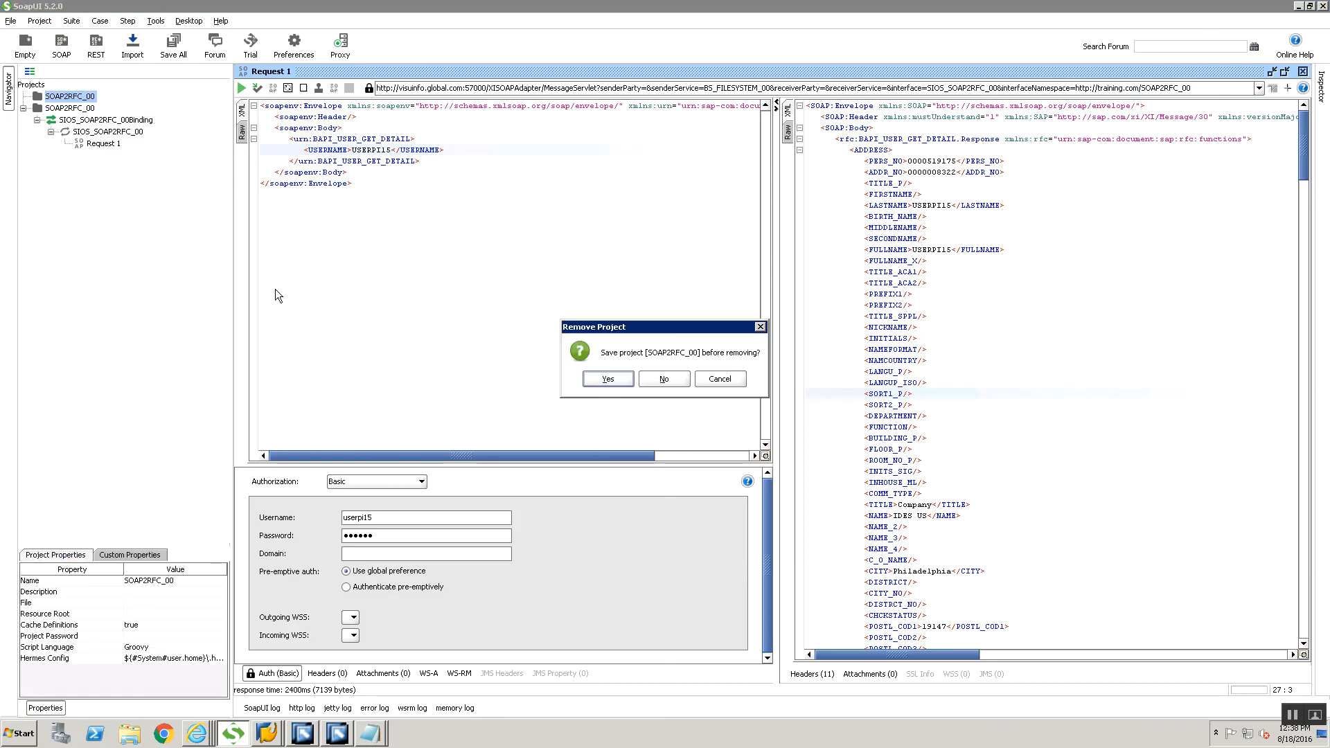
click(607, 378)
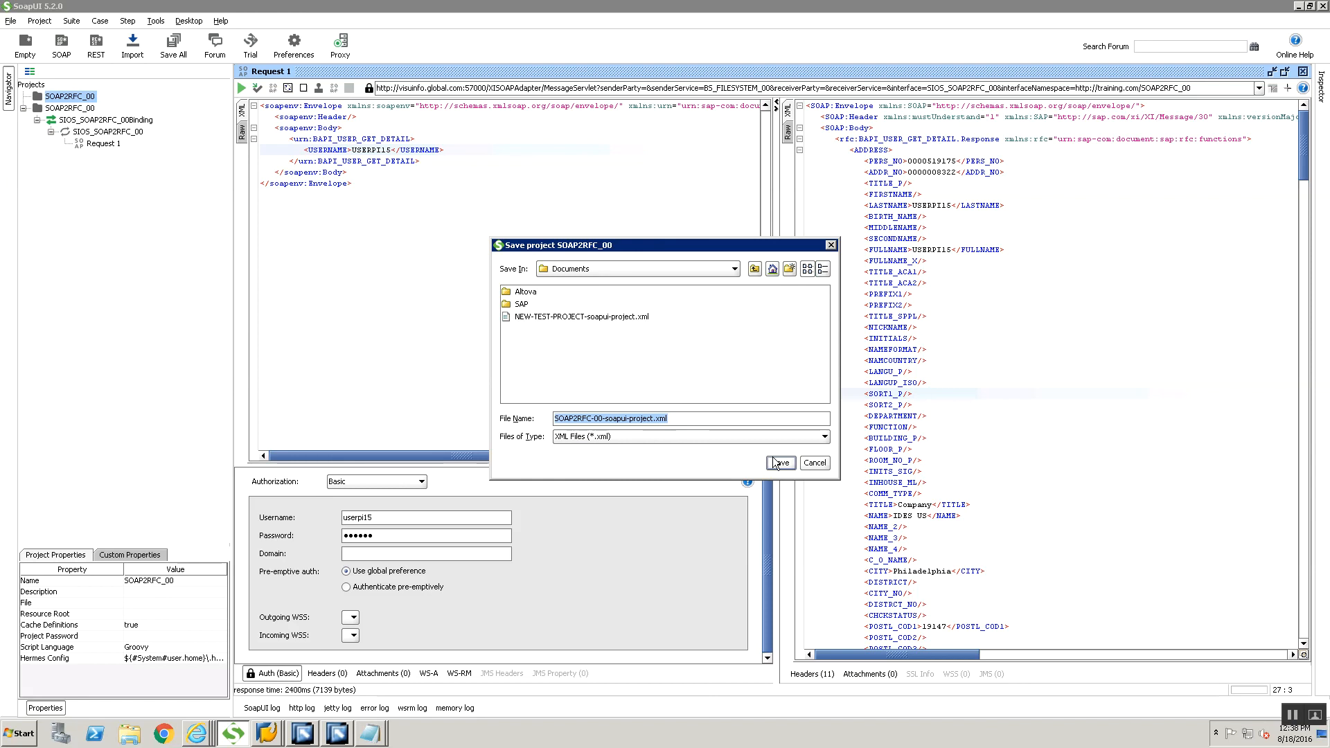
click(699, 264)
scroll(648, 329, up, 2)
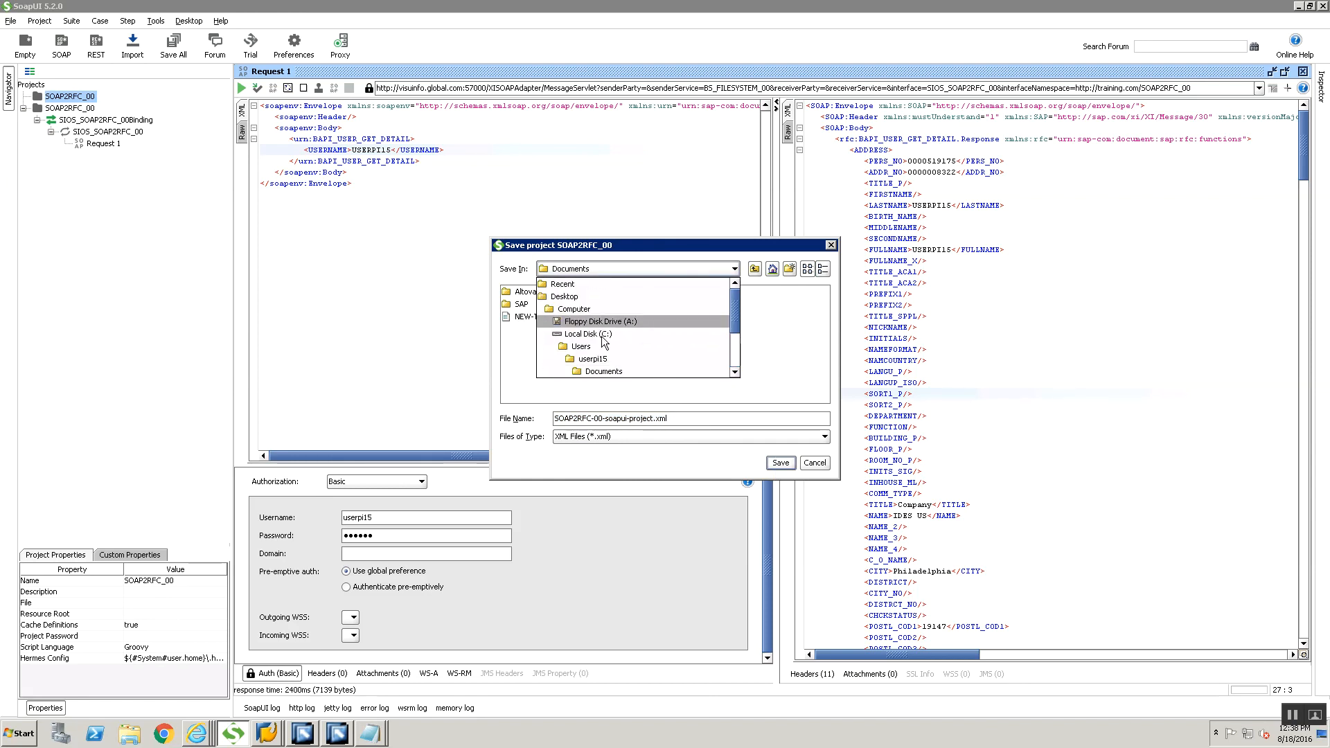
scroll(600, 315, down, 2)
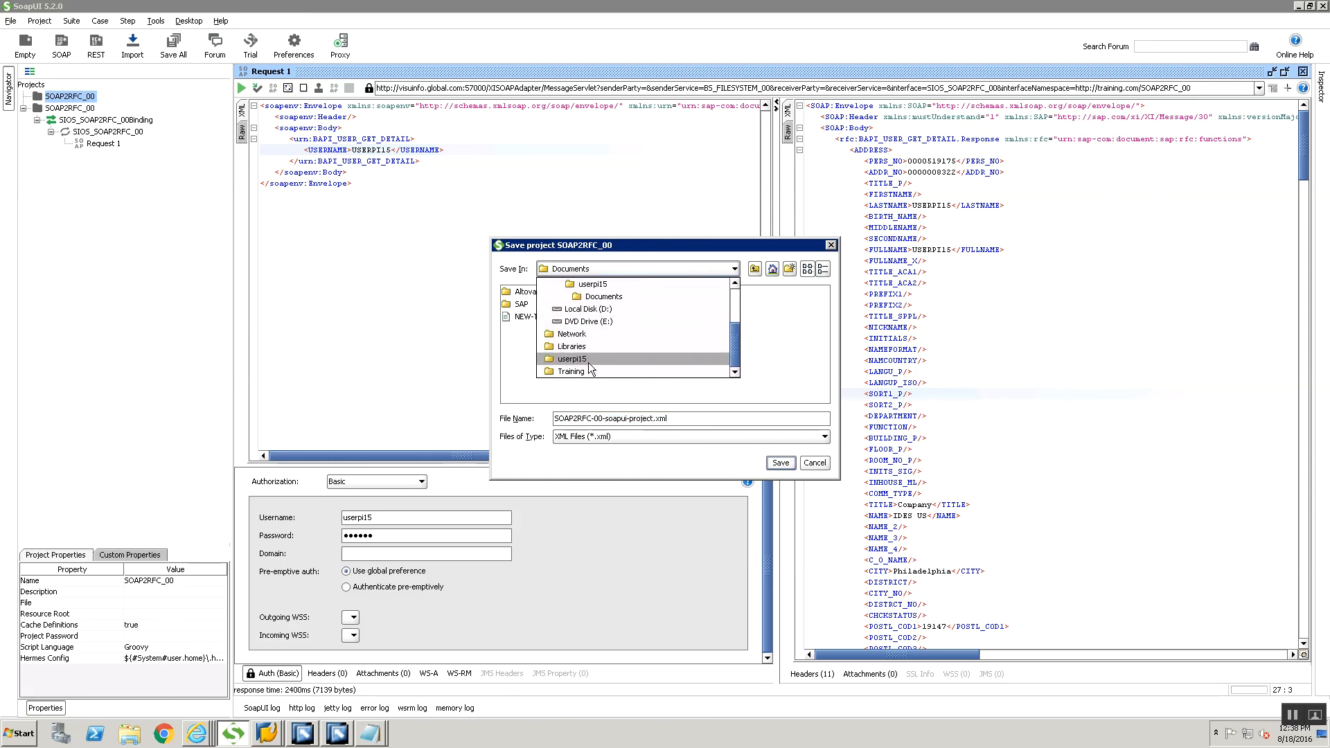
click(586, 369)
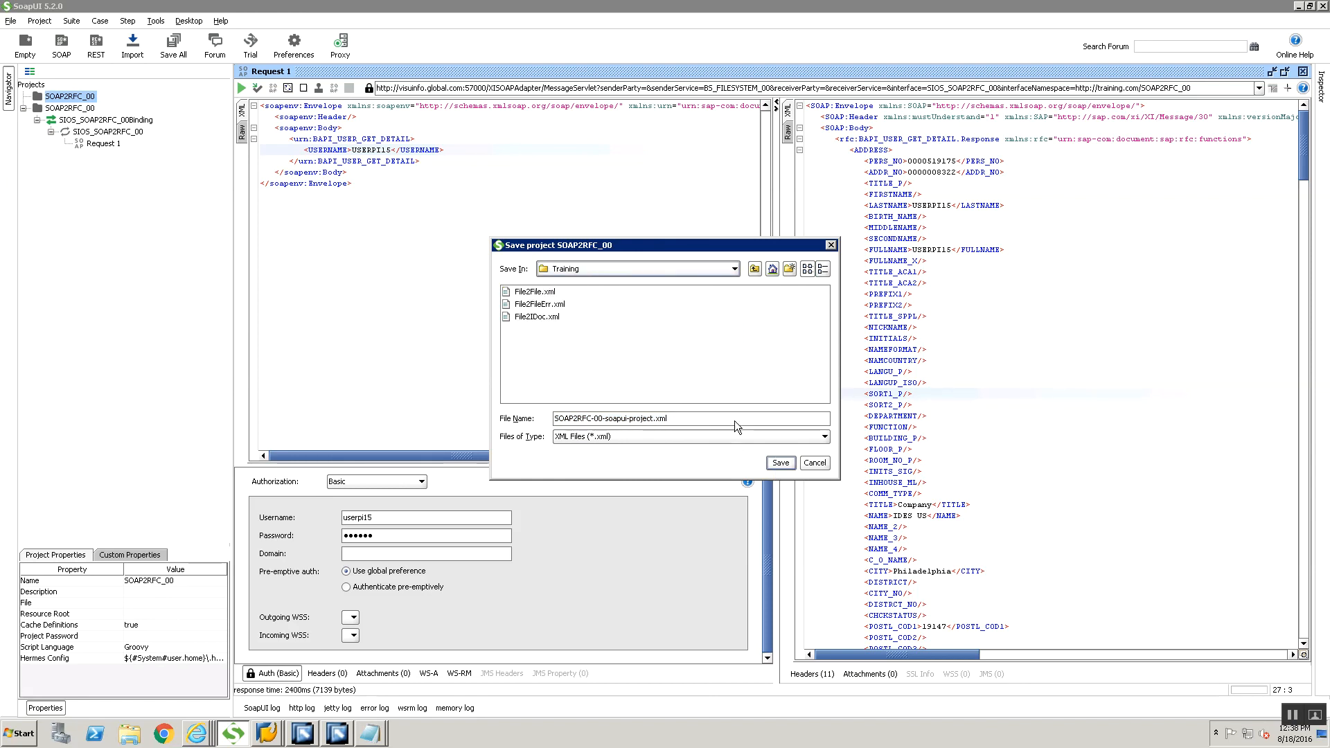
click(774, 463)
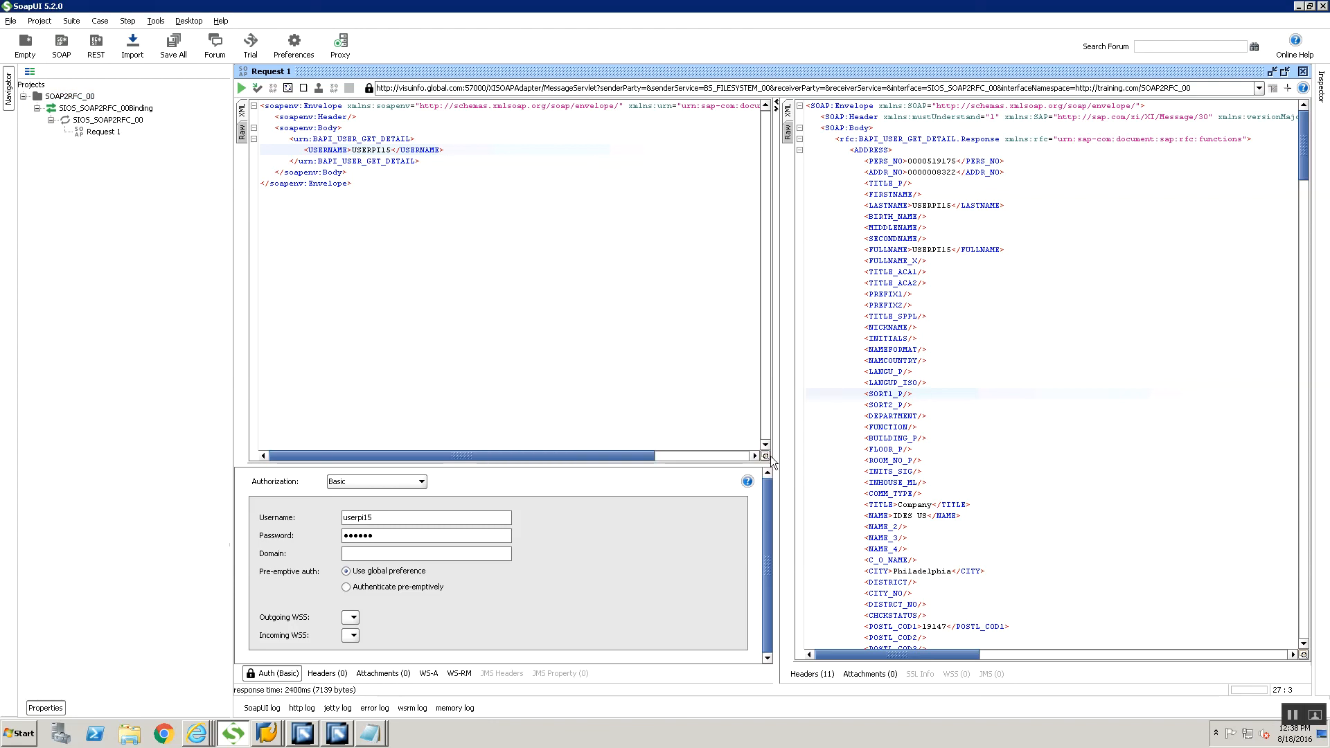
- Start a new SOAP project named SOAP2RFC_New_00
click(11, 21)
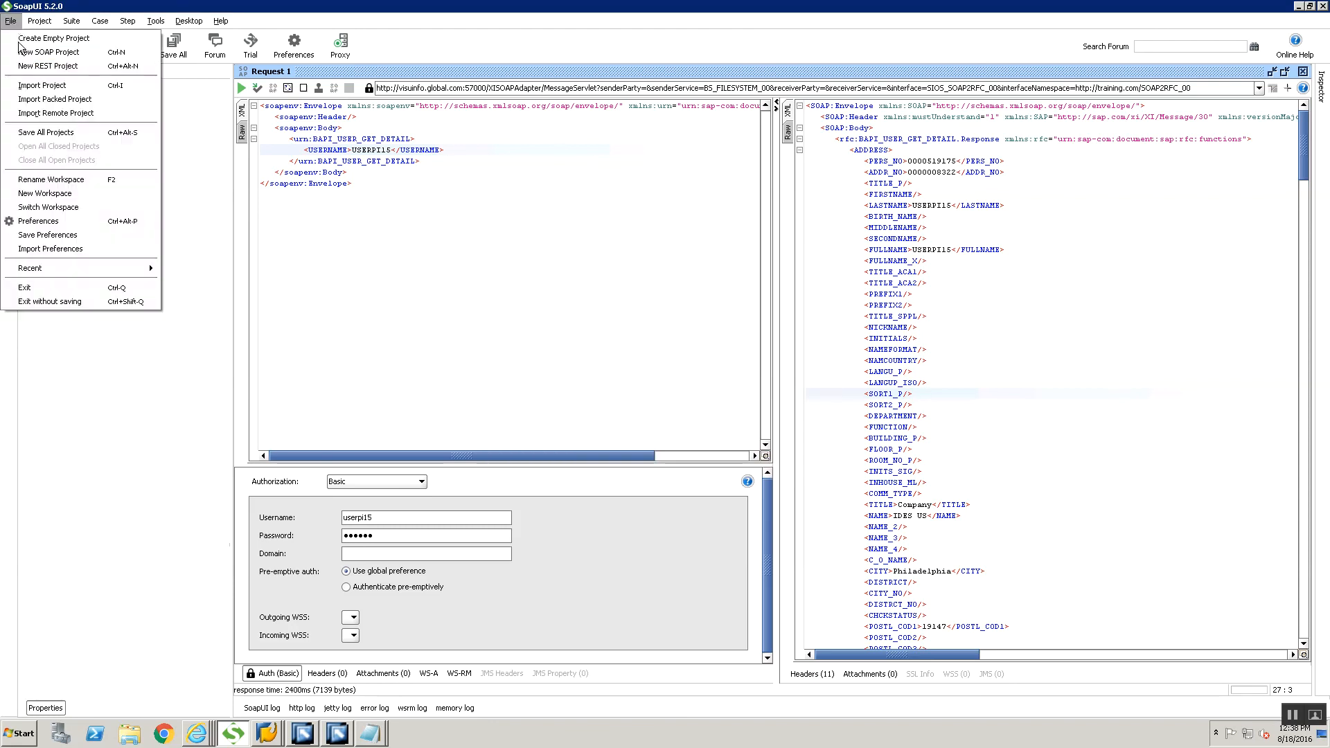
click(28, 52)
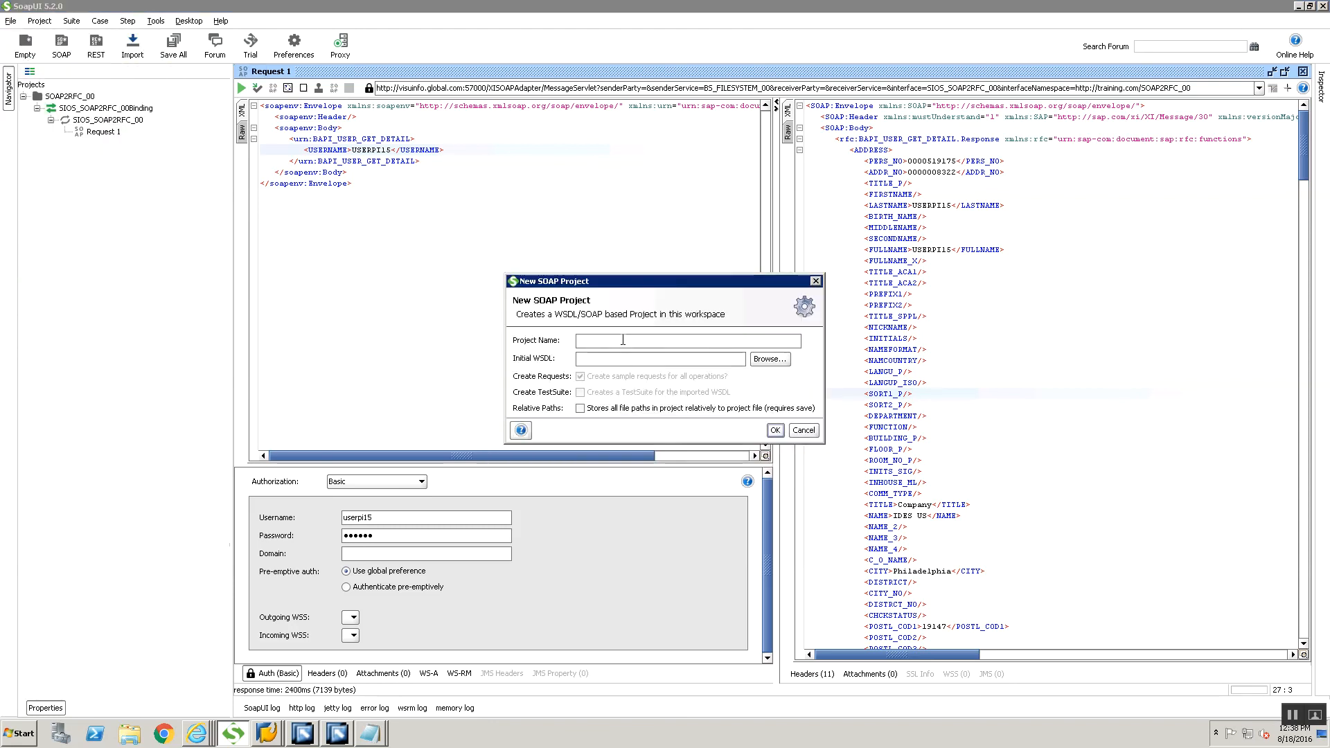
text(SOAP2RFC_New_00)
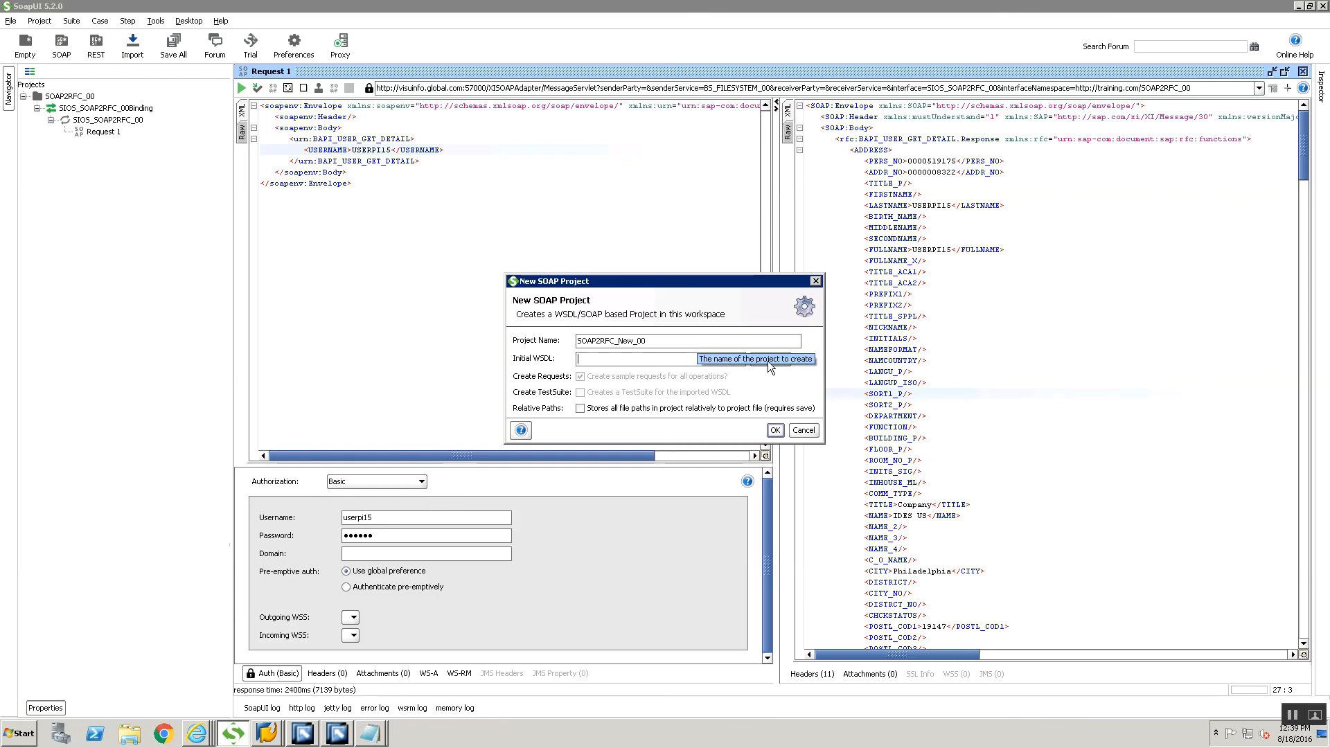
- Switch to the Notepad notes and review the WSDL URL and SOAP End Point URL
click(370, 733)
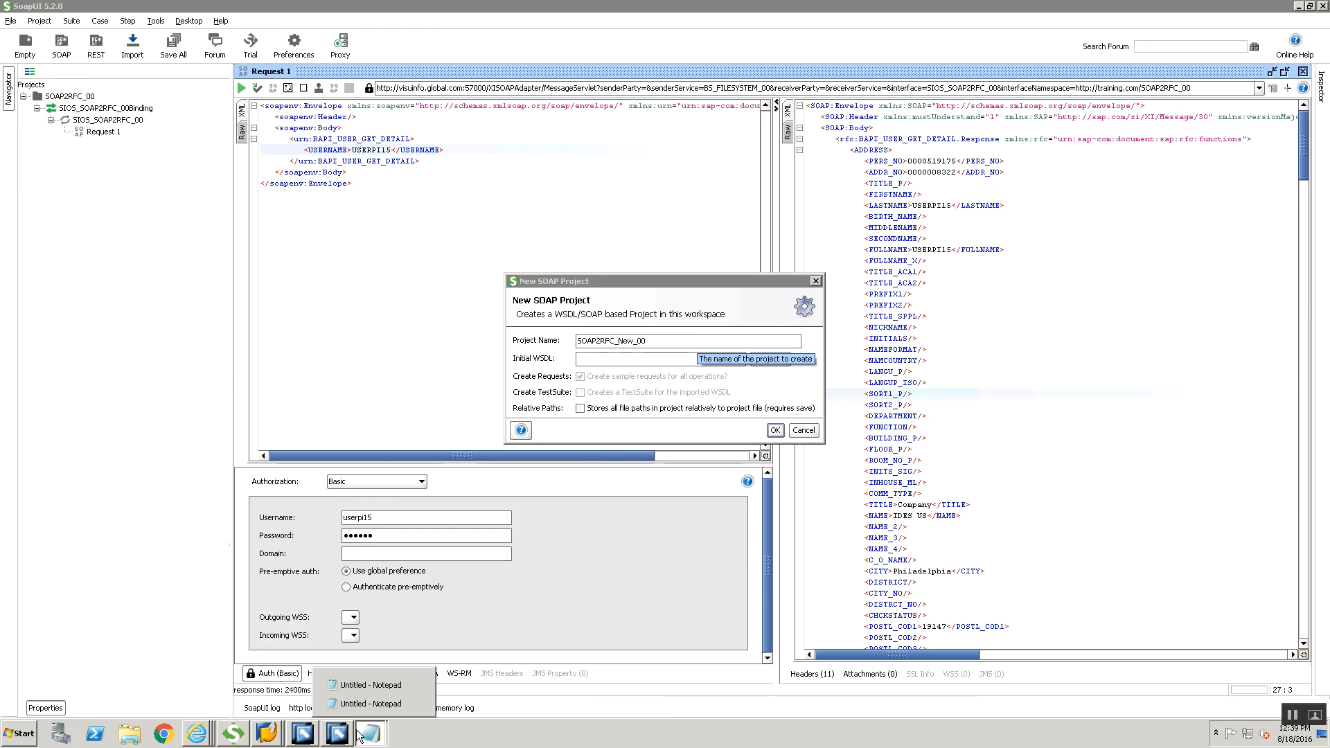
click(359, 704)
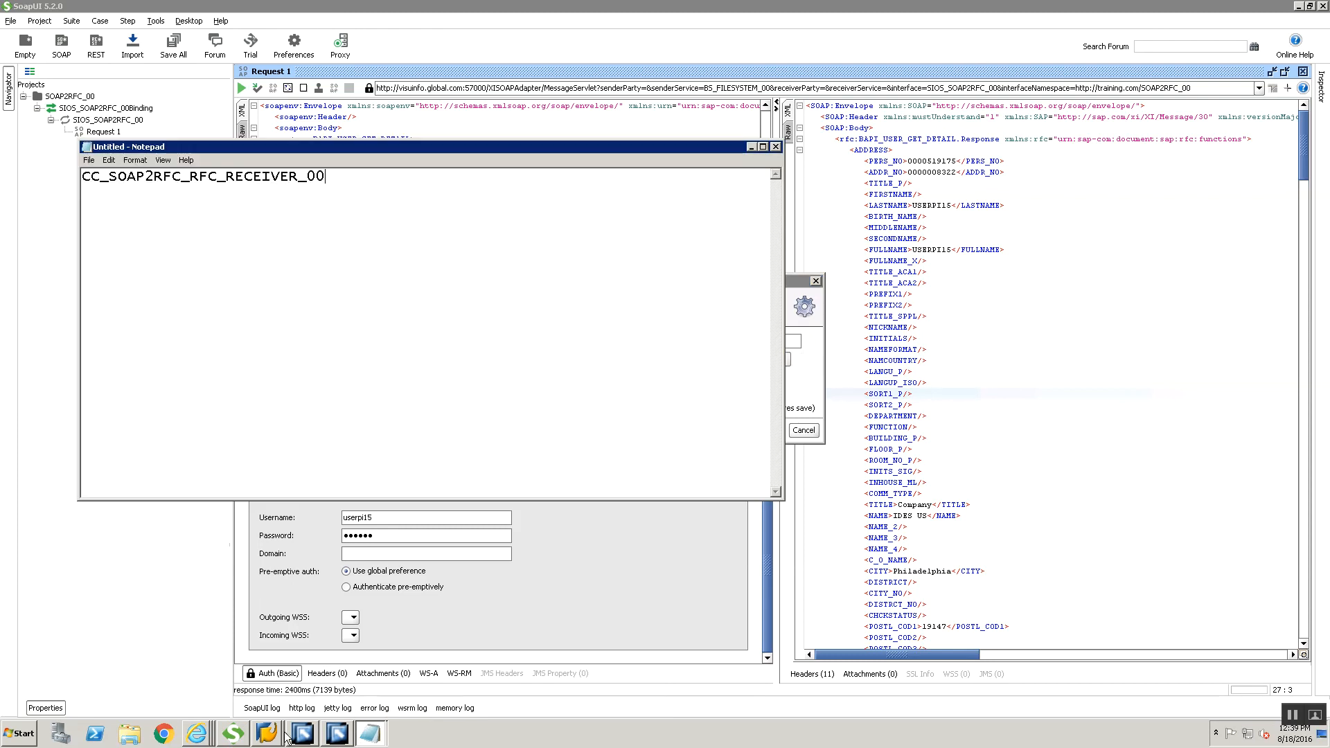
click(359, 733)
click(355, 685)
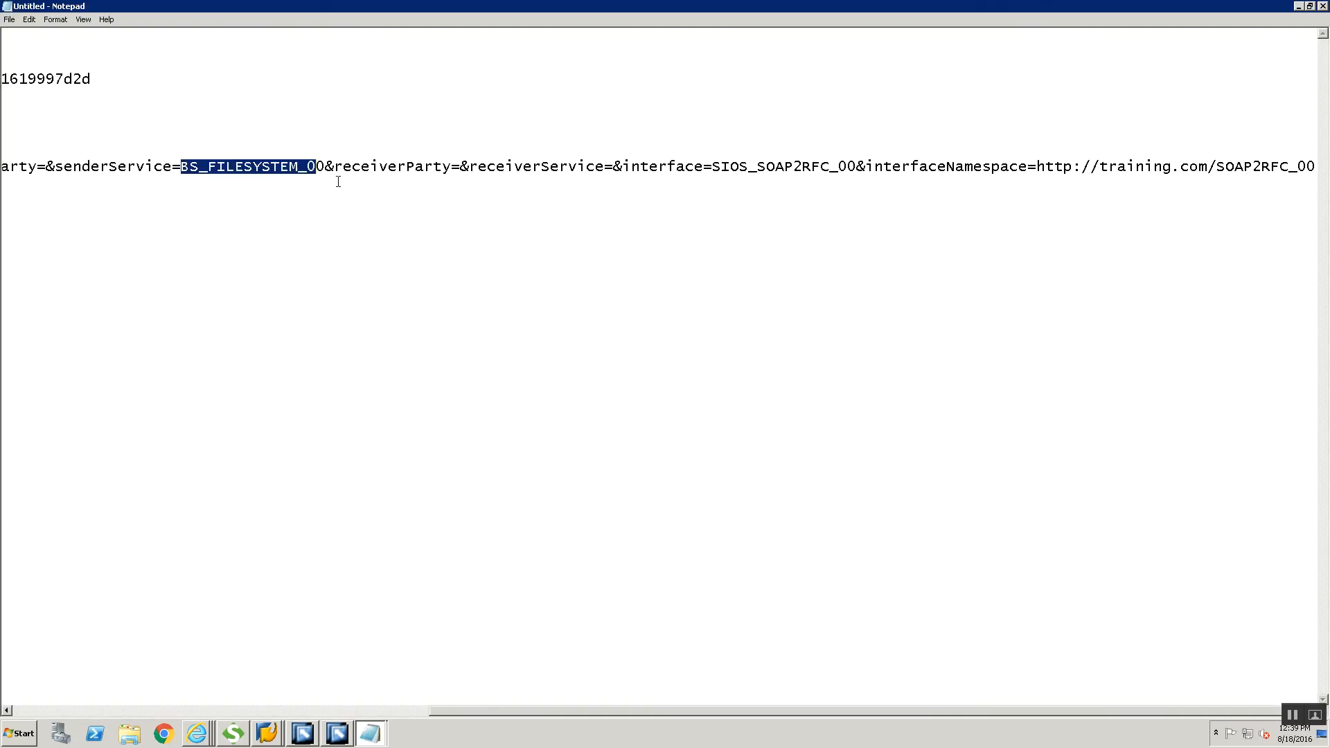
click(270, 710)
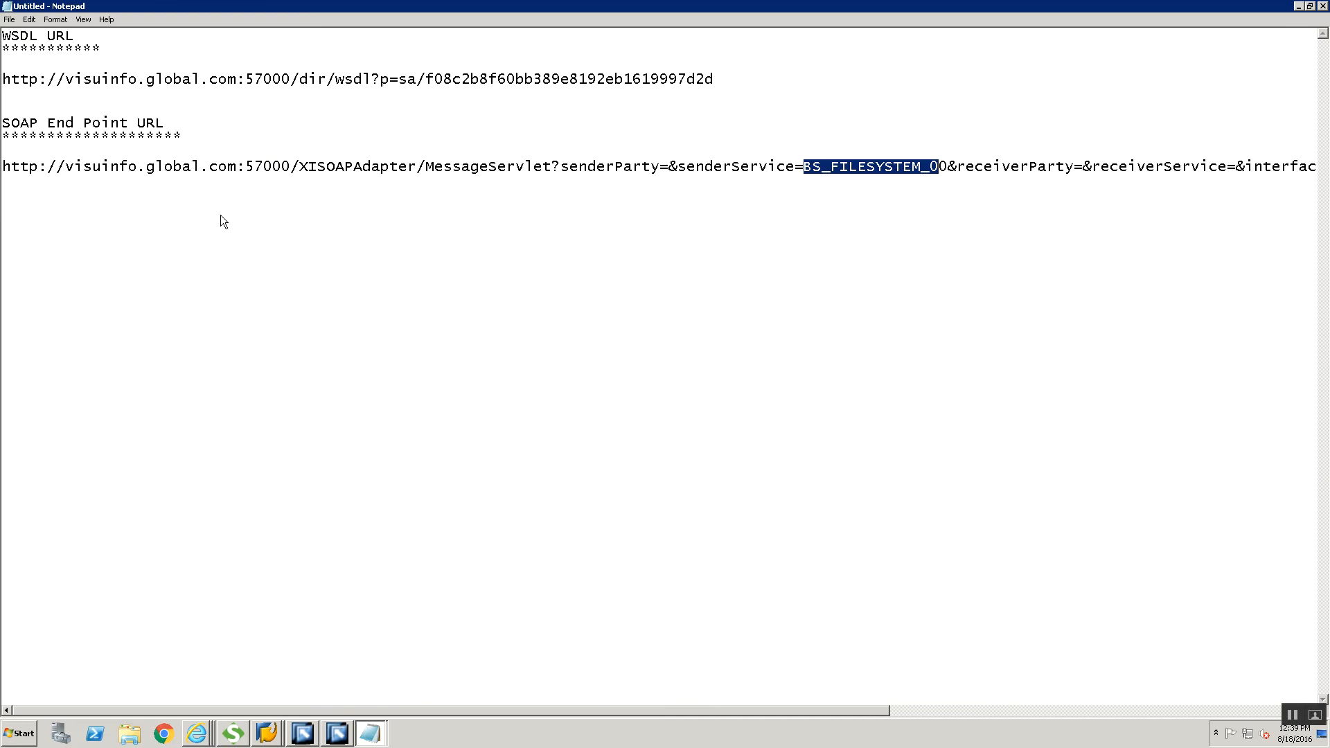
click(222, 82)
key(alt+Tab)
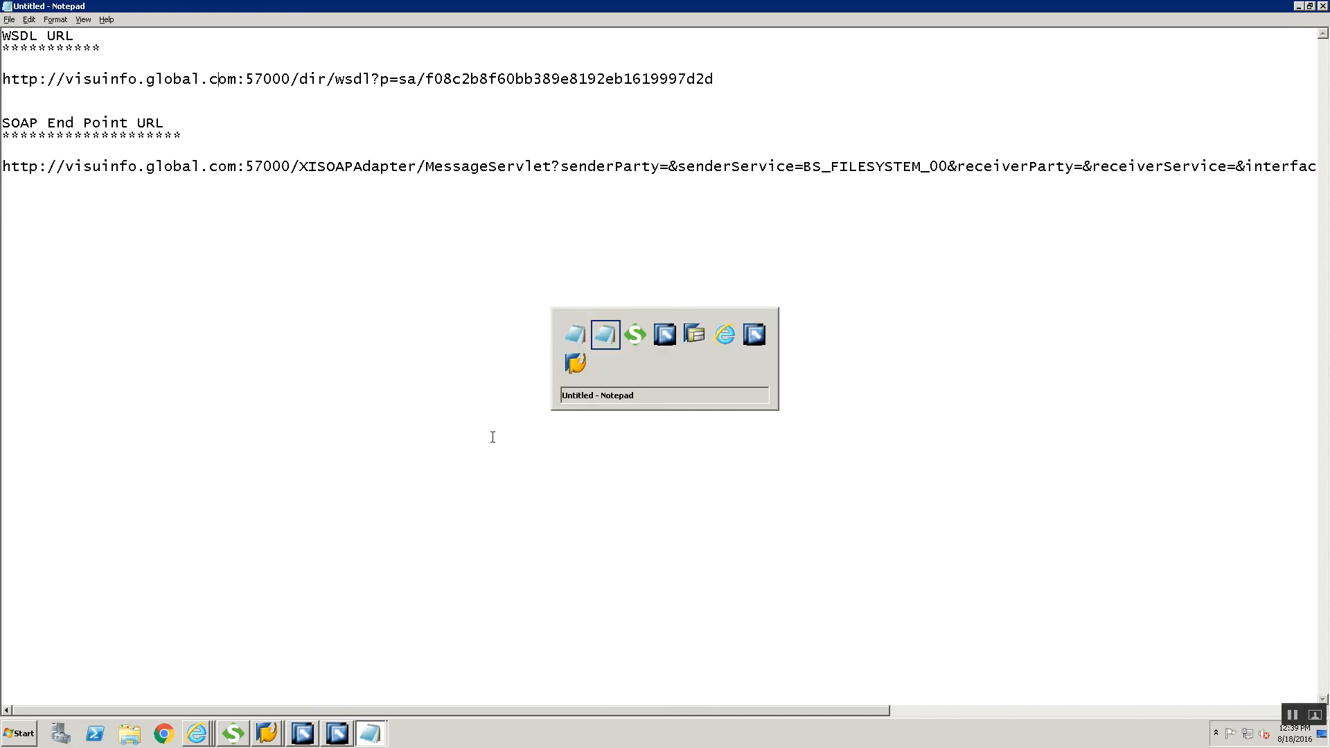
- Choose SIOS_SOAP2RFC_00Service.wsdl from the Desktop's Training folder as the initial WSDL and create the SOAP project
click(762, 359)
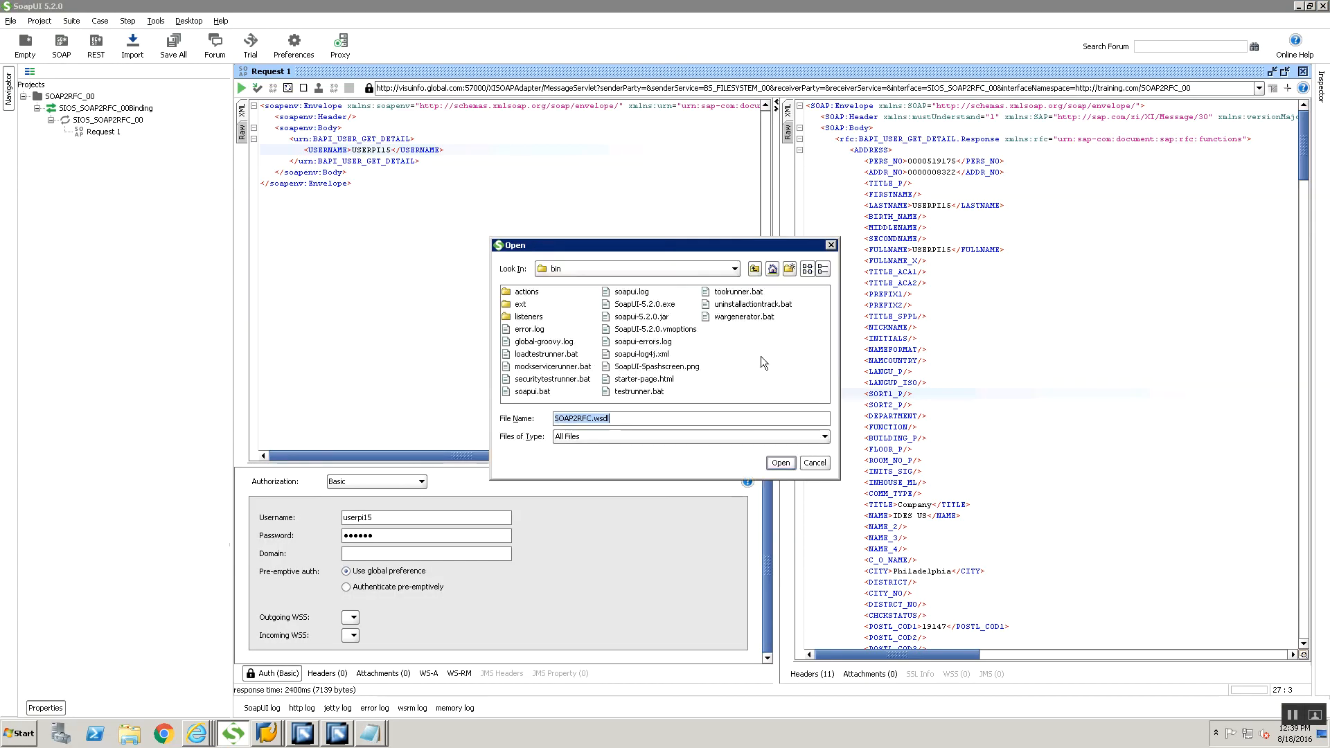
click(710, 270)
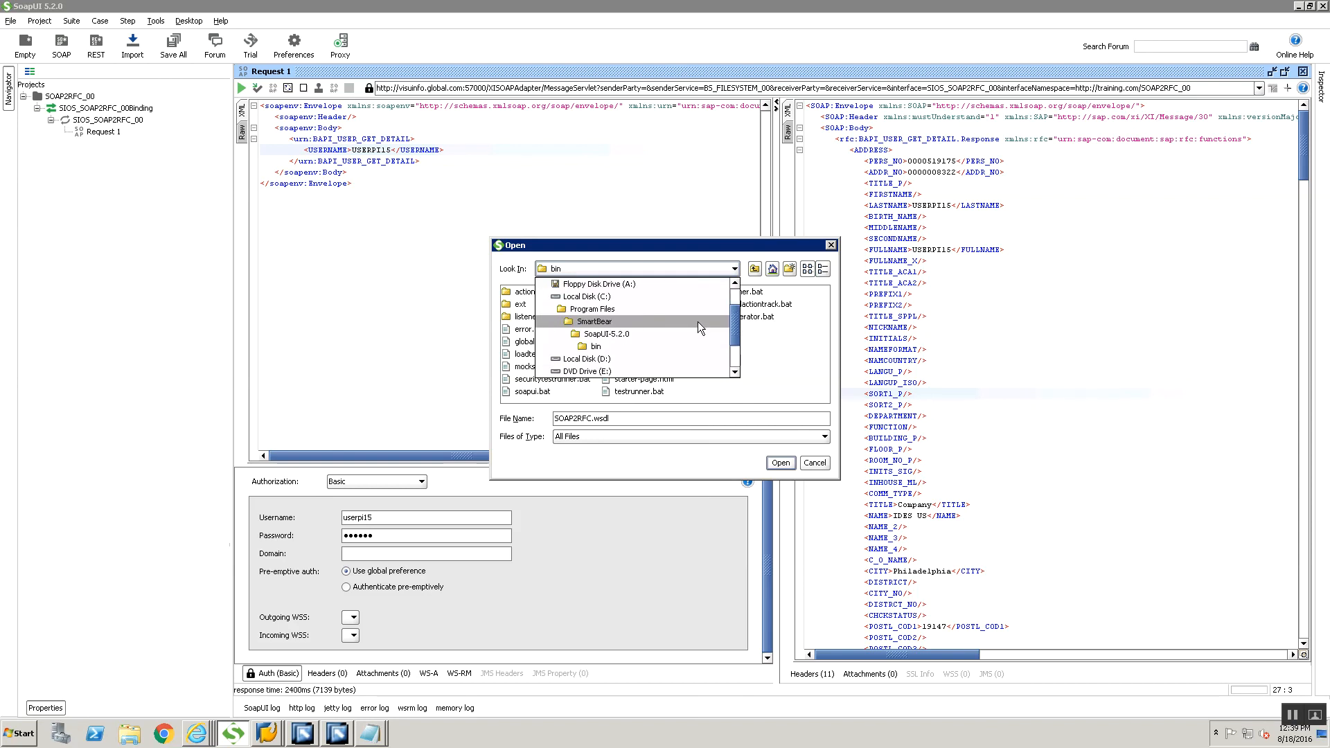
scroll(696, 321, down, 2)
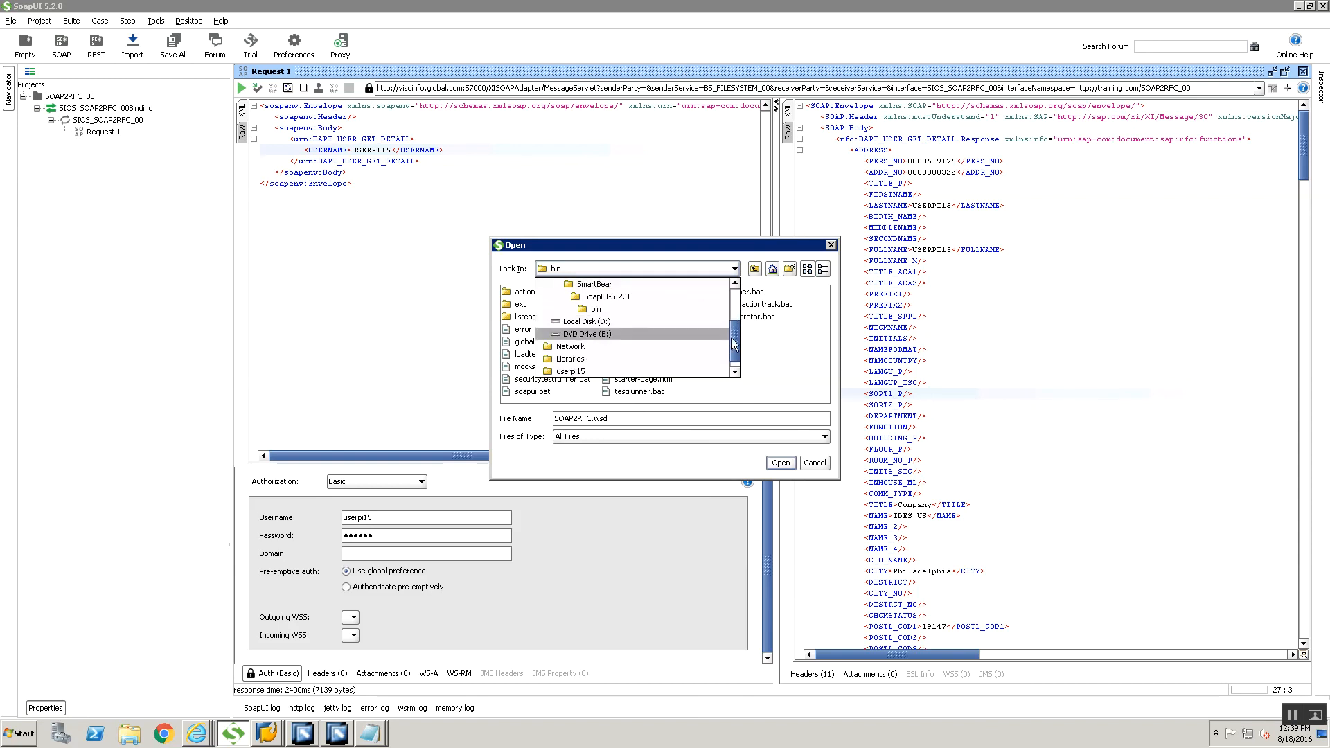
scroll(727, 304, up, 2)
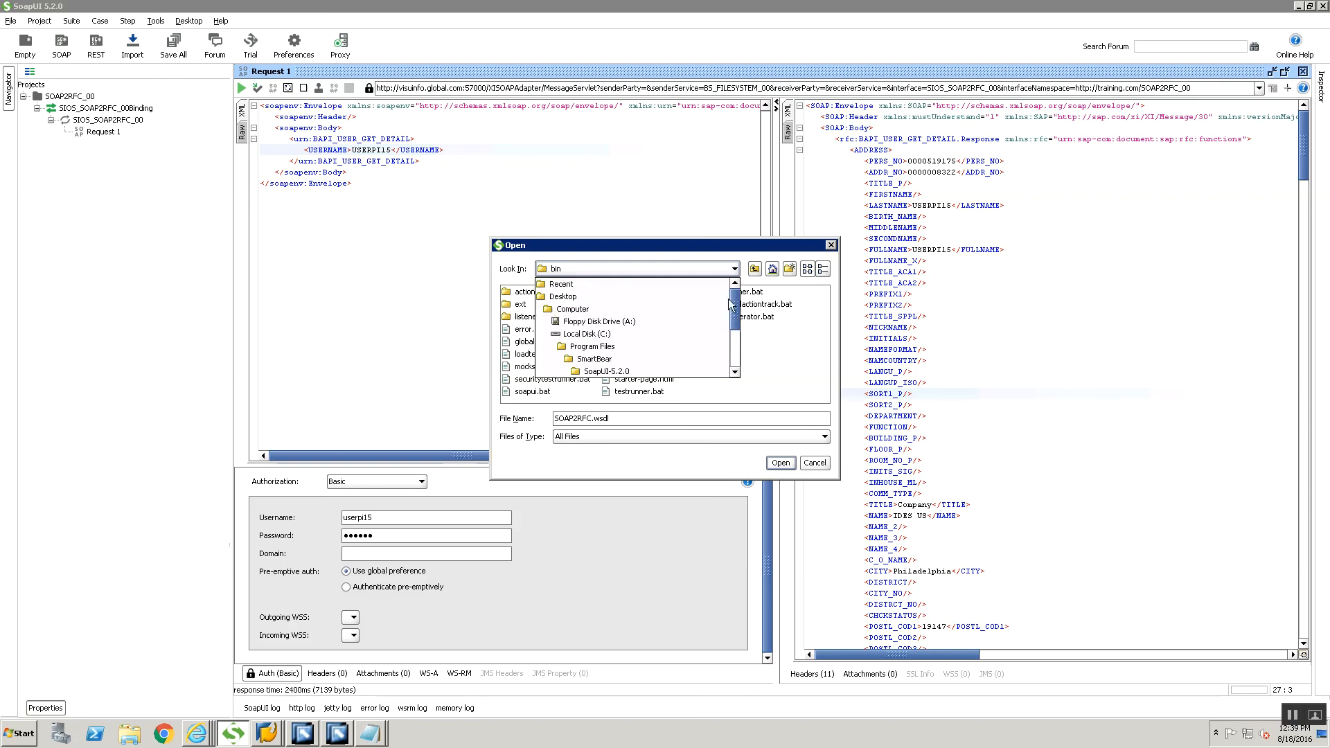
click(554, 297)
double_click(525, 341)
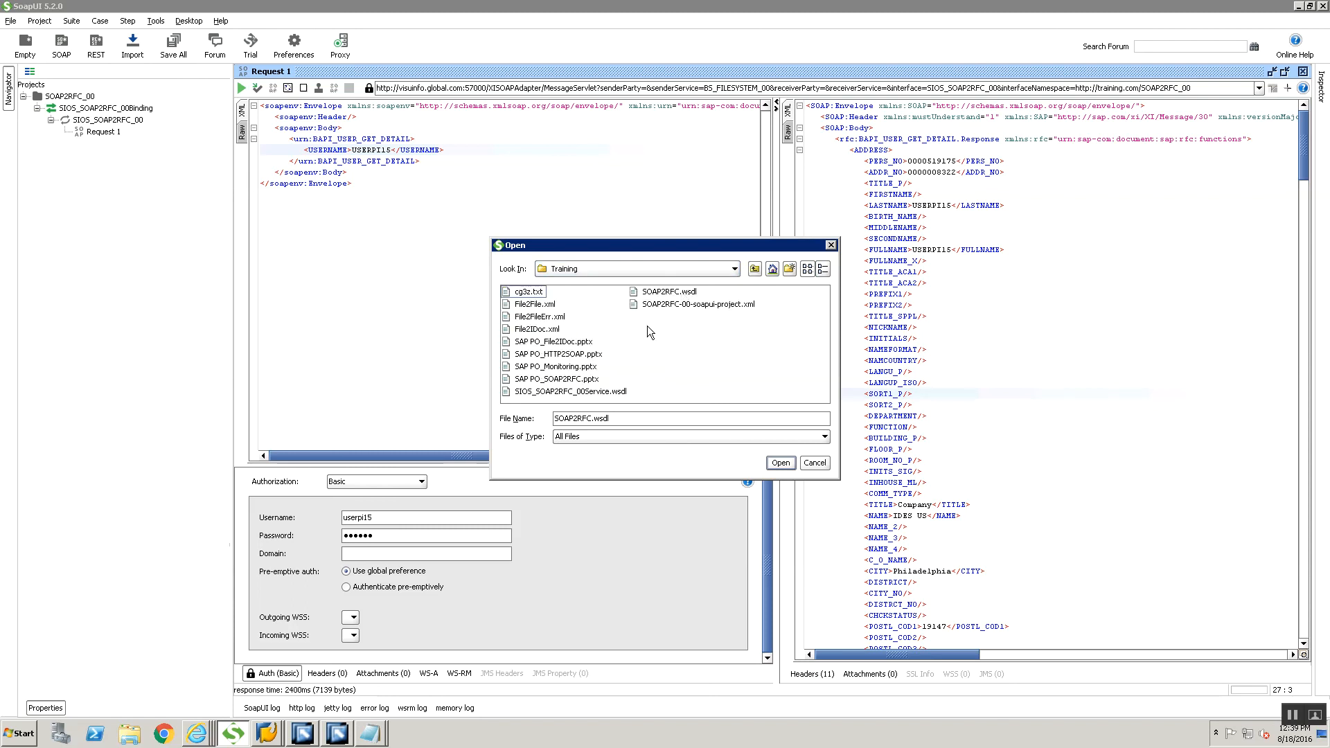
click(567, 392)
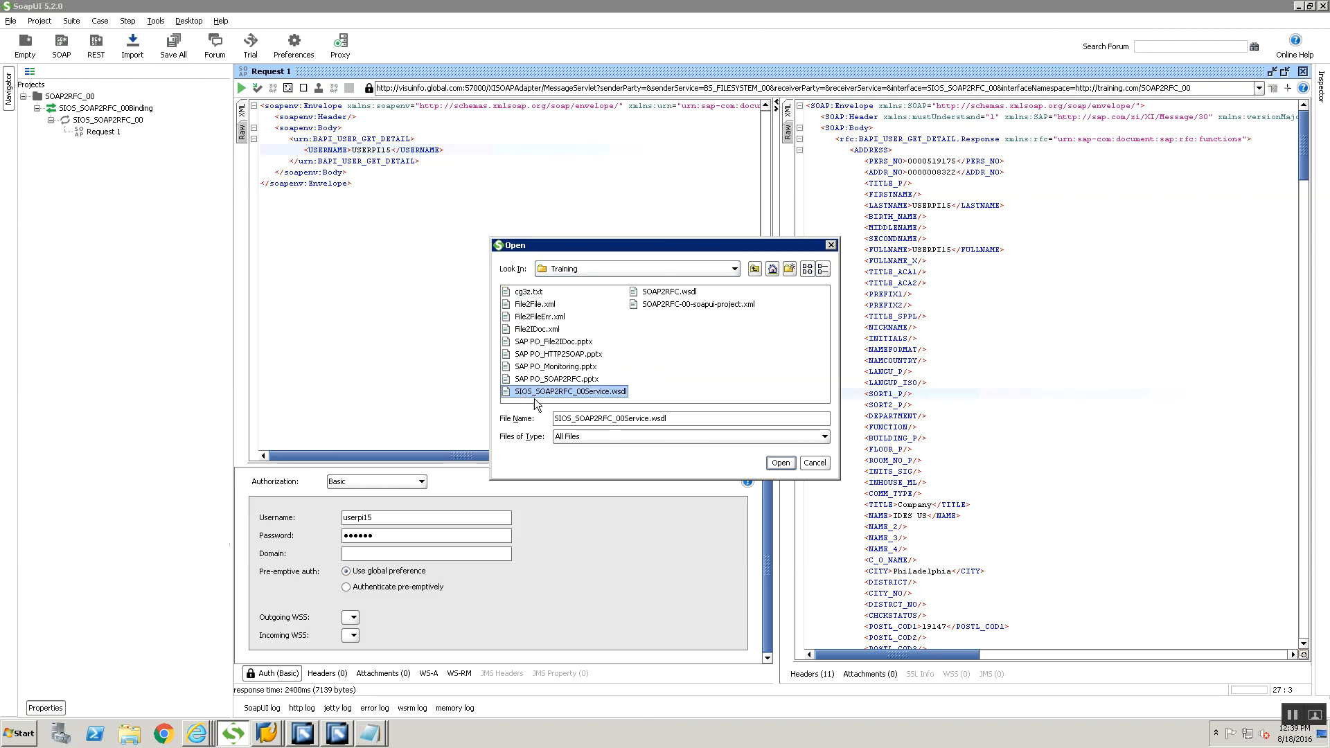
click(776, 464)
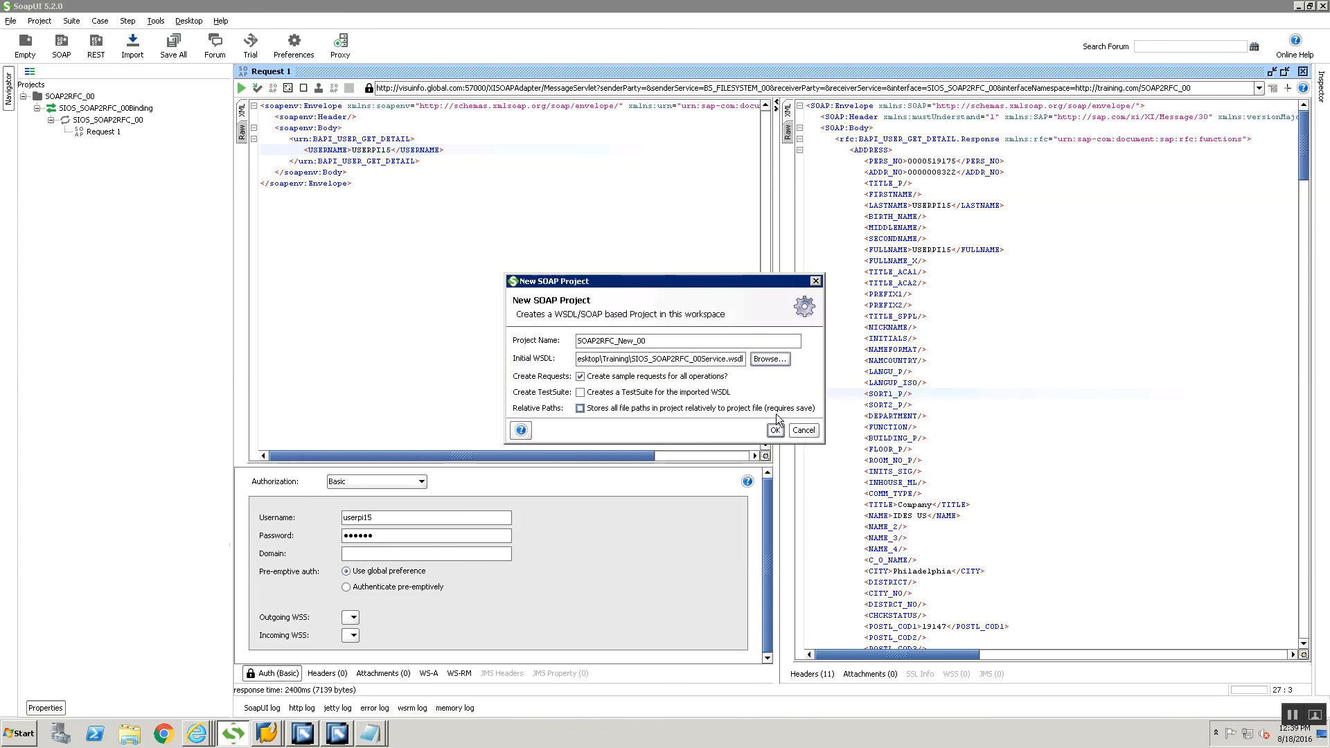
click(775, 430)
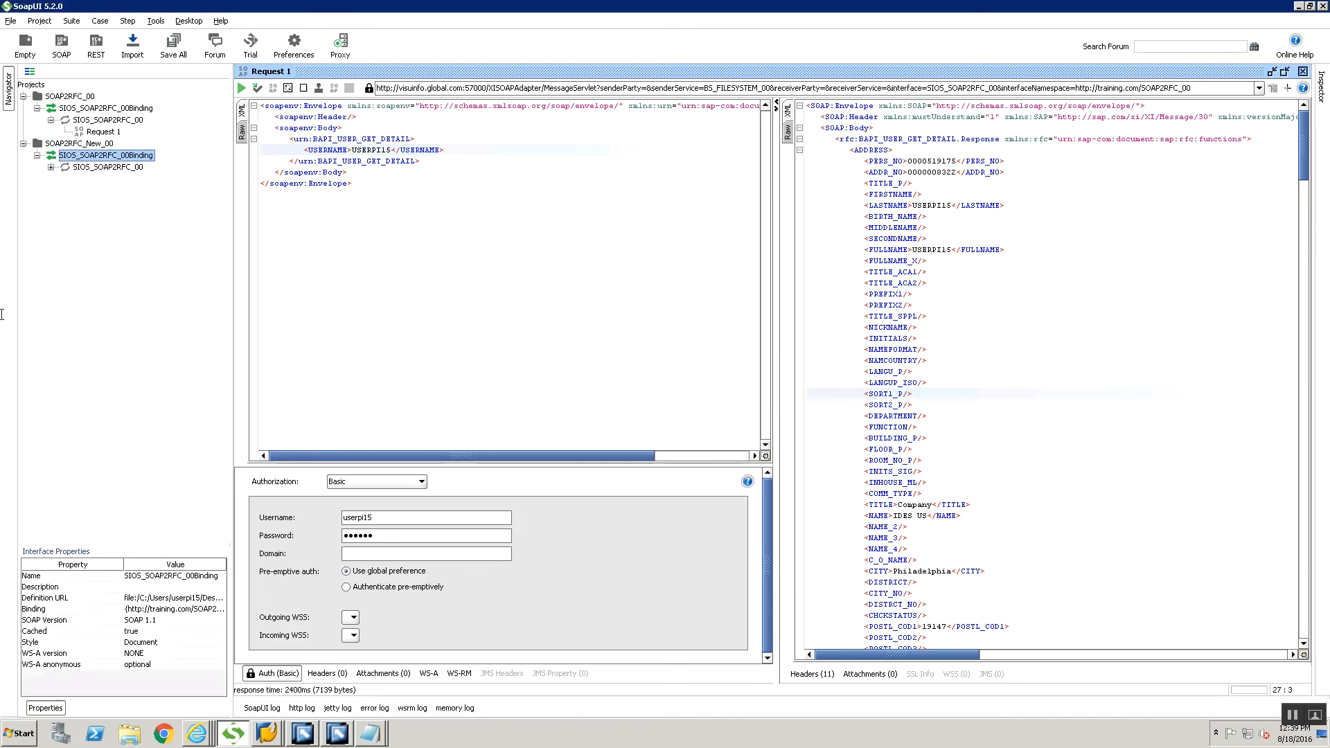
- Open Request 1 of SOAP2RFC_New_00 maximized and delete the CACHE_RESULTS element and all optional elements after USERNAME
double_click(102, 179)
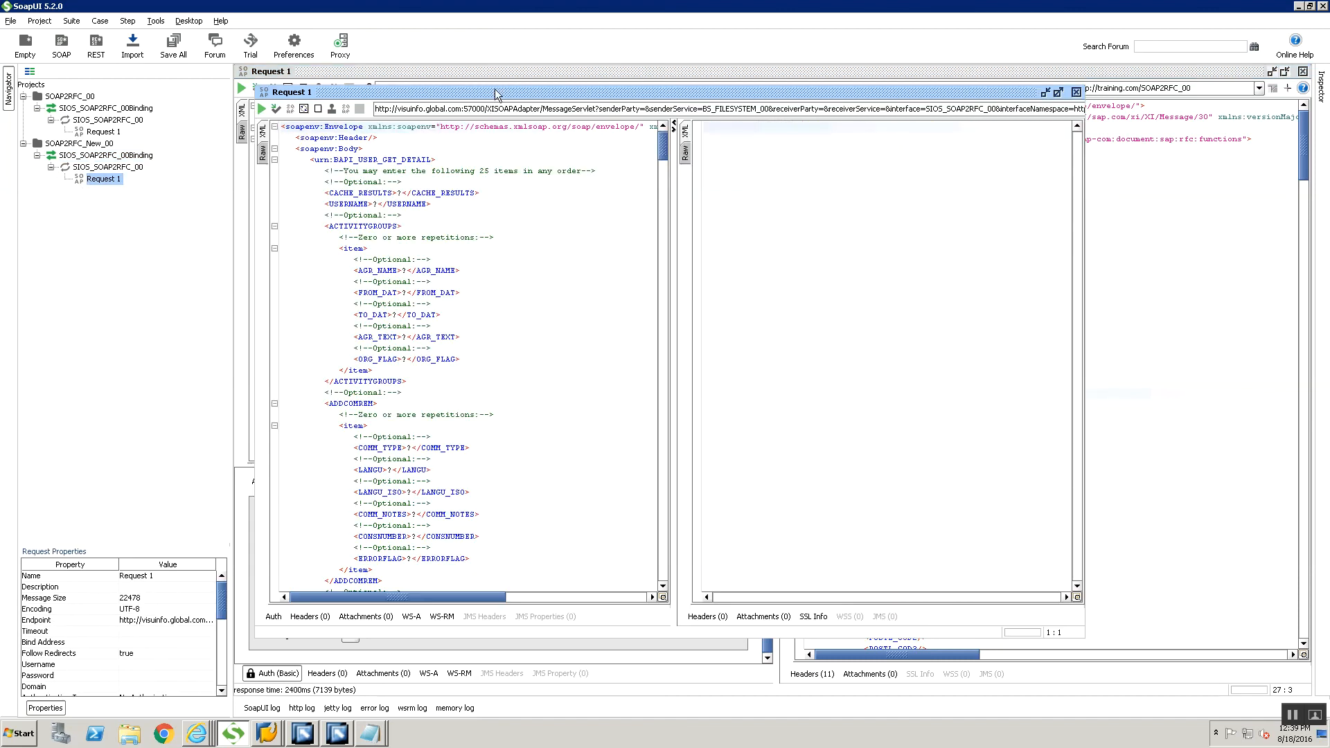
double_click(496, 92)
drag(304, 161, 473, 167)
key(Delete)
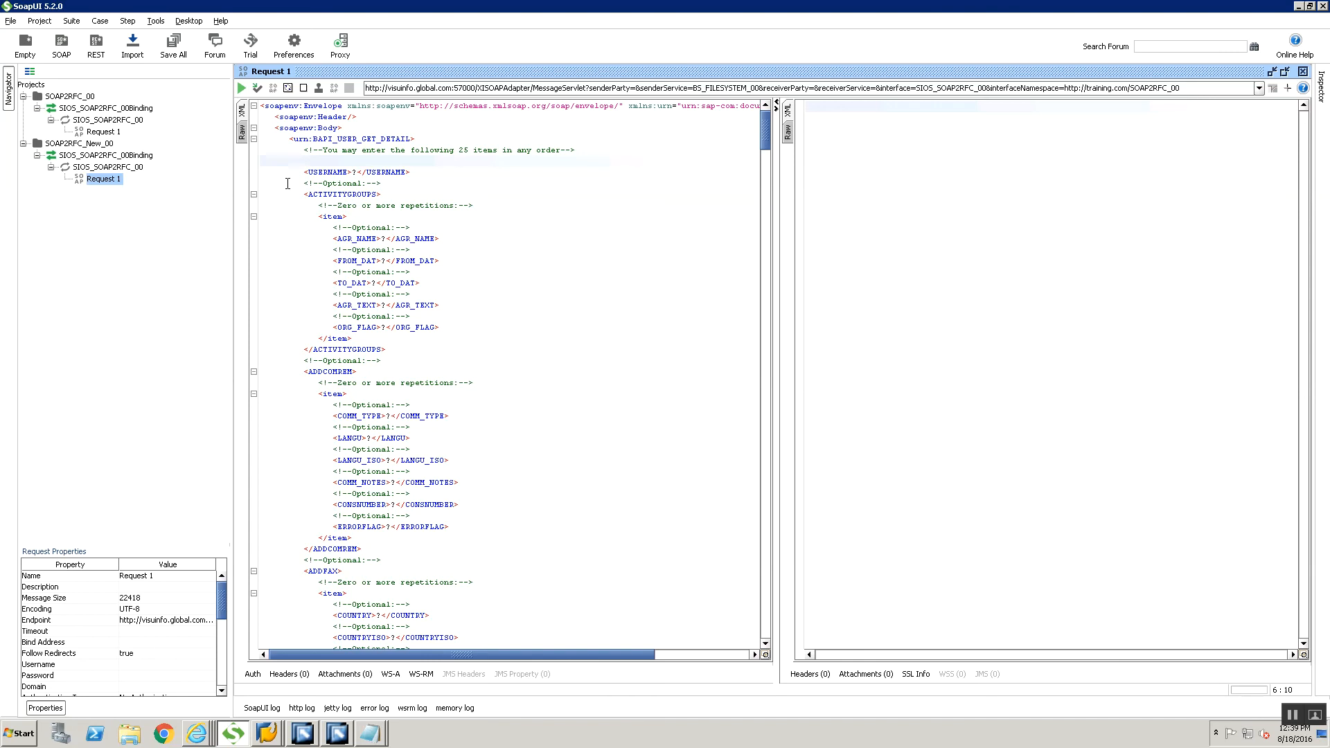
drag(287, 184, 421, 745)
drag(432, 667, 441, 610)
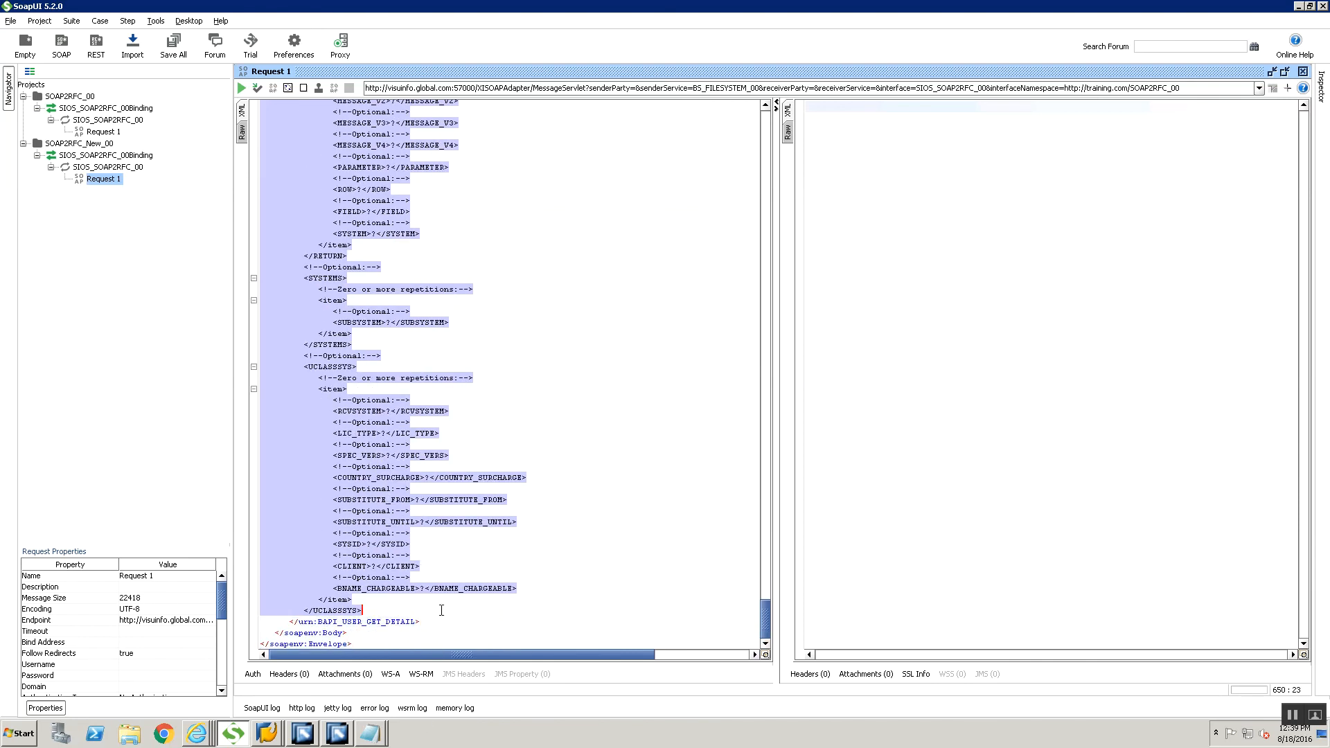
key(Delete)
- Set the request's USERNAME element to USERPI15, submit the request and examine the response
double_click(353, 172)
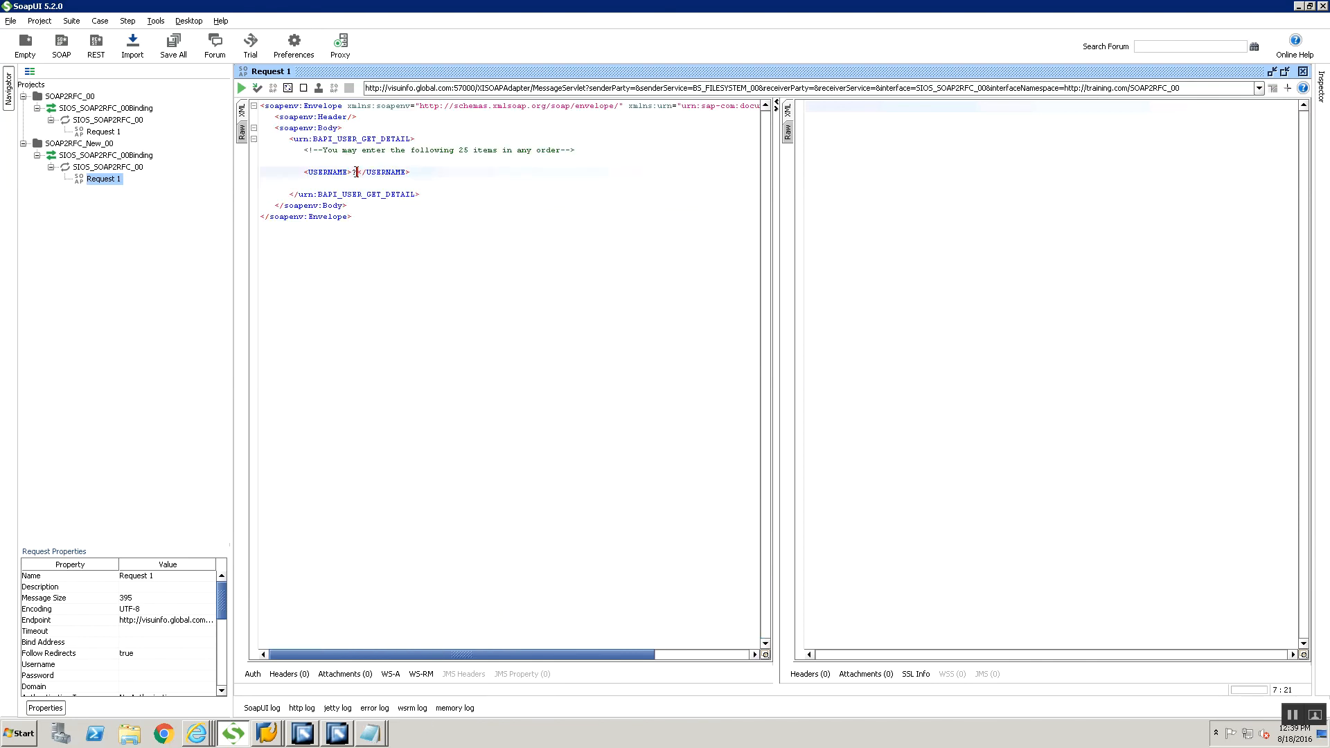
text(USERPI15)
click(241, 87)
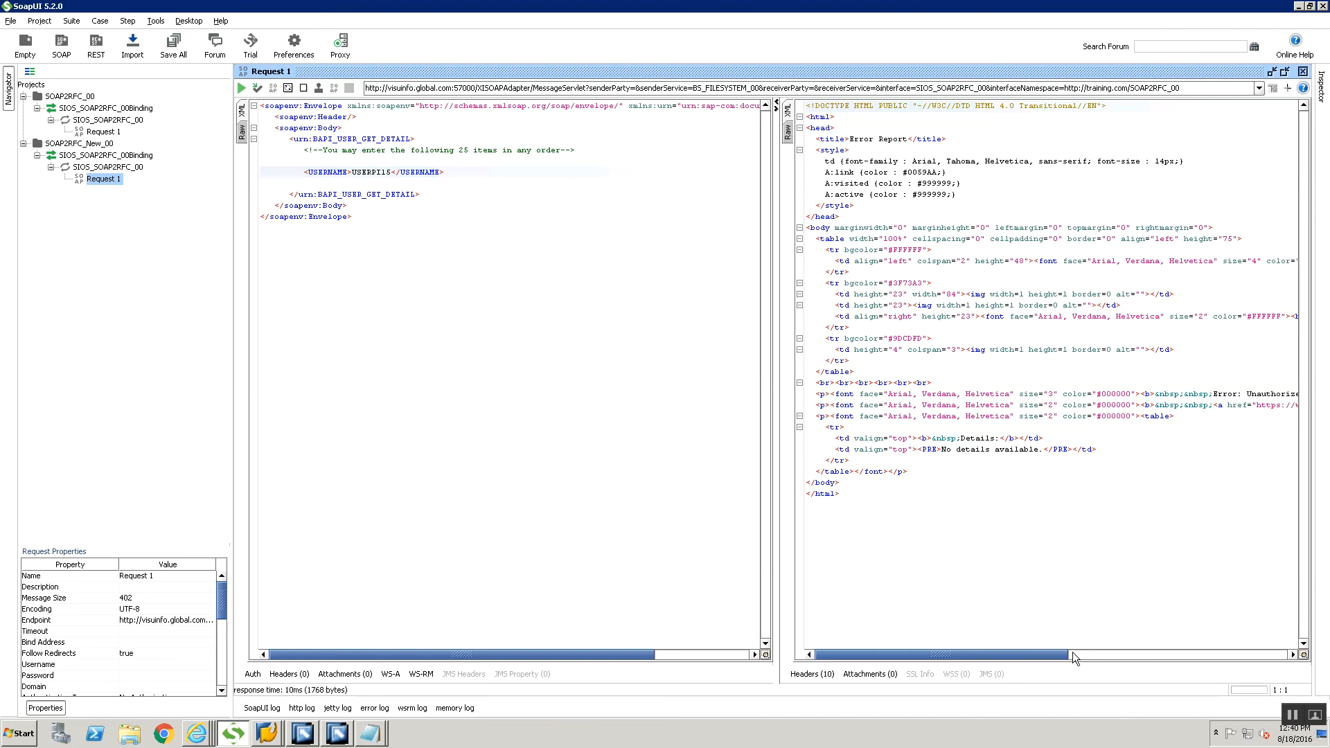
drag(1072, 651, 983, 600)
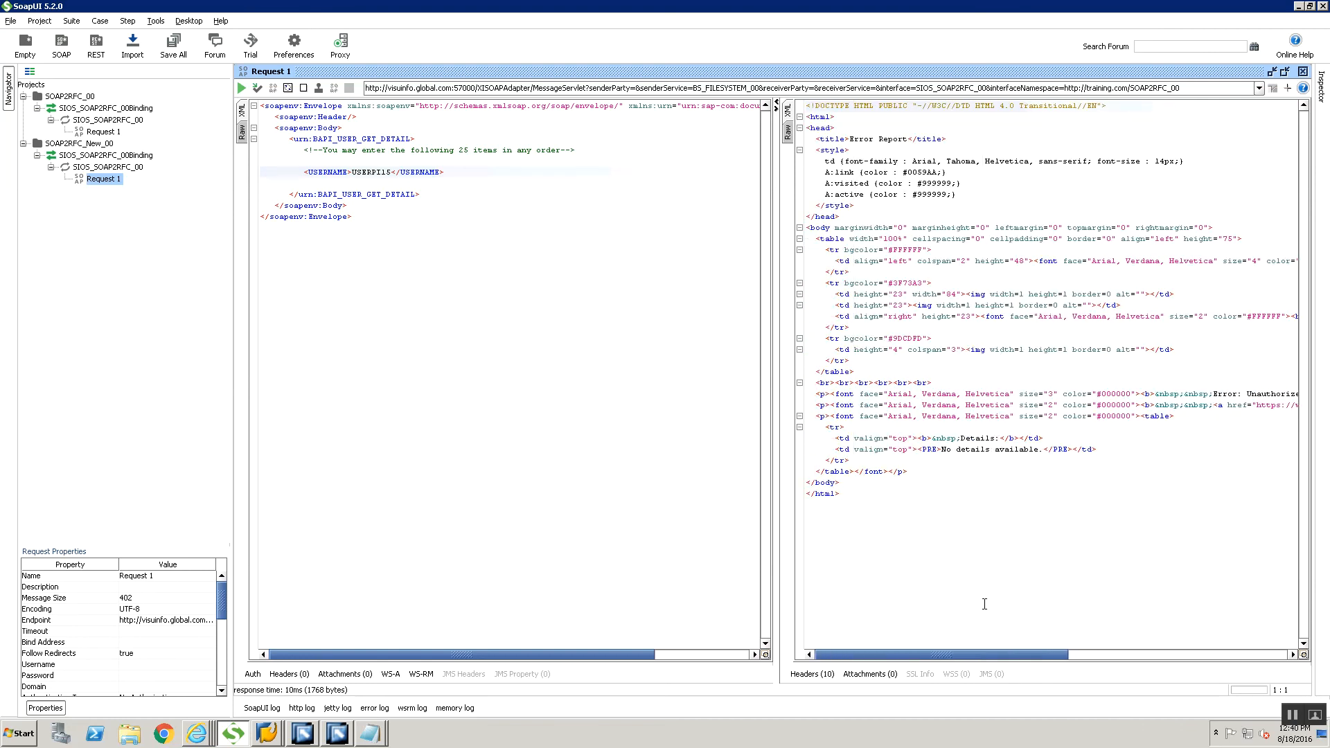
- Add Basic authorization to the request, enter the account's username and password, and resubmit the request
click(252, 674)
click(348, 483)
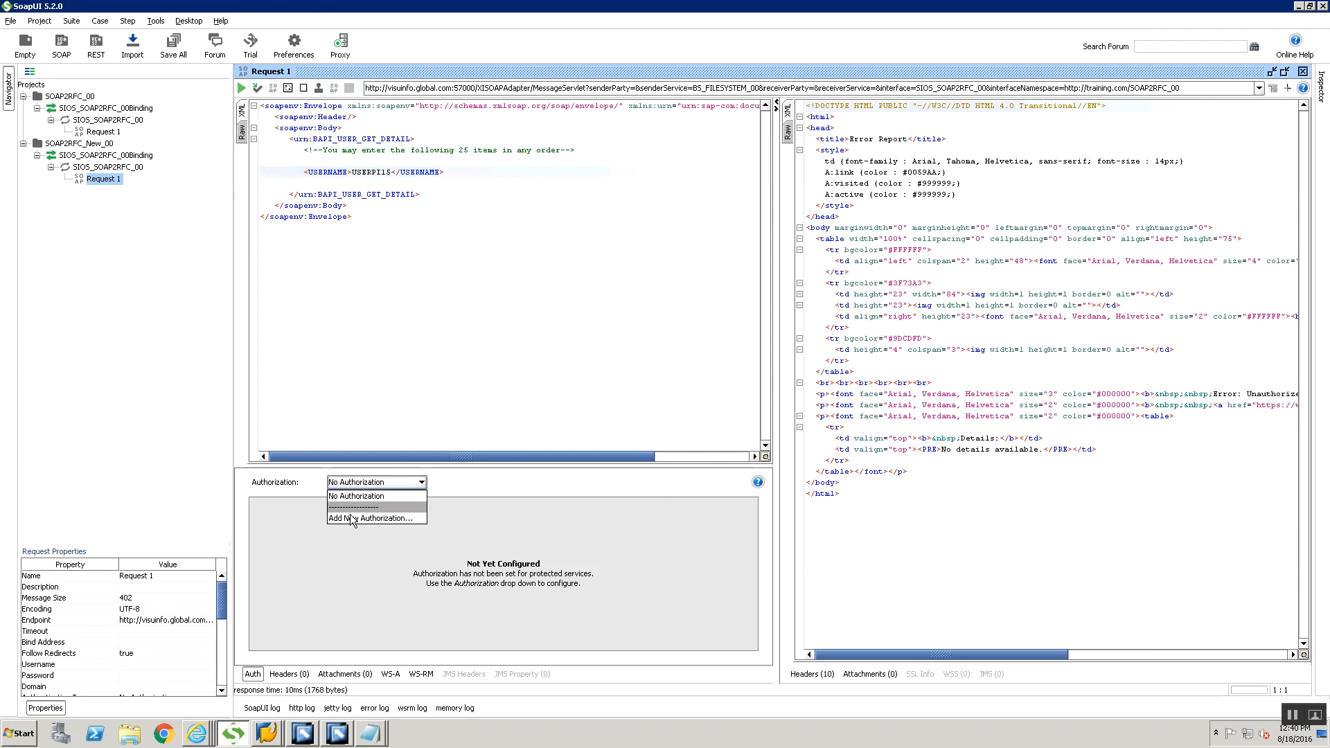
click(346, 519)
click(727, 418)
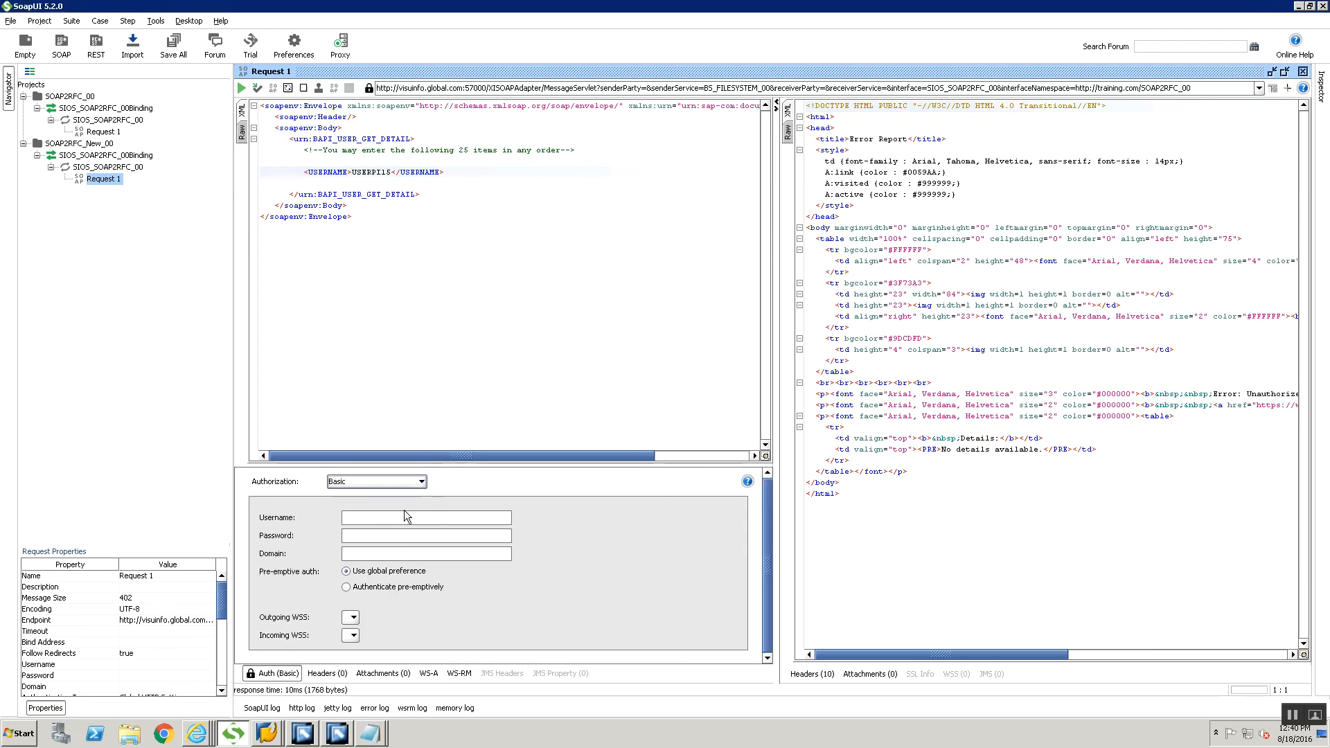
click(406, 516)
text(userpi15)
key(Tab)
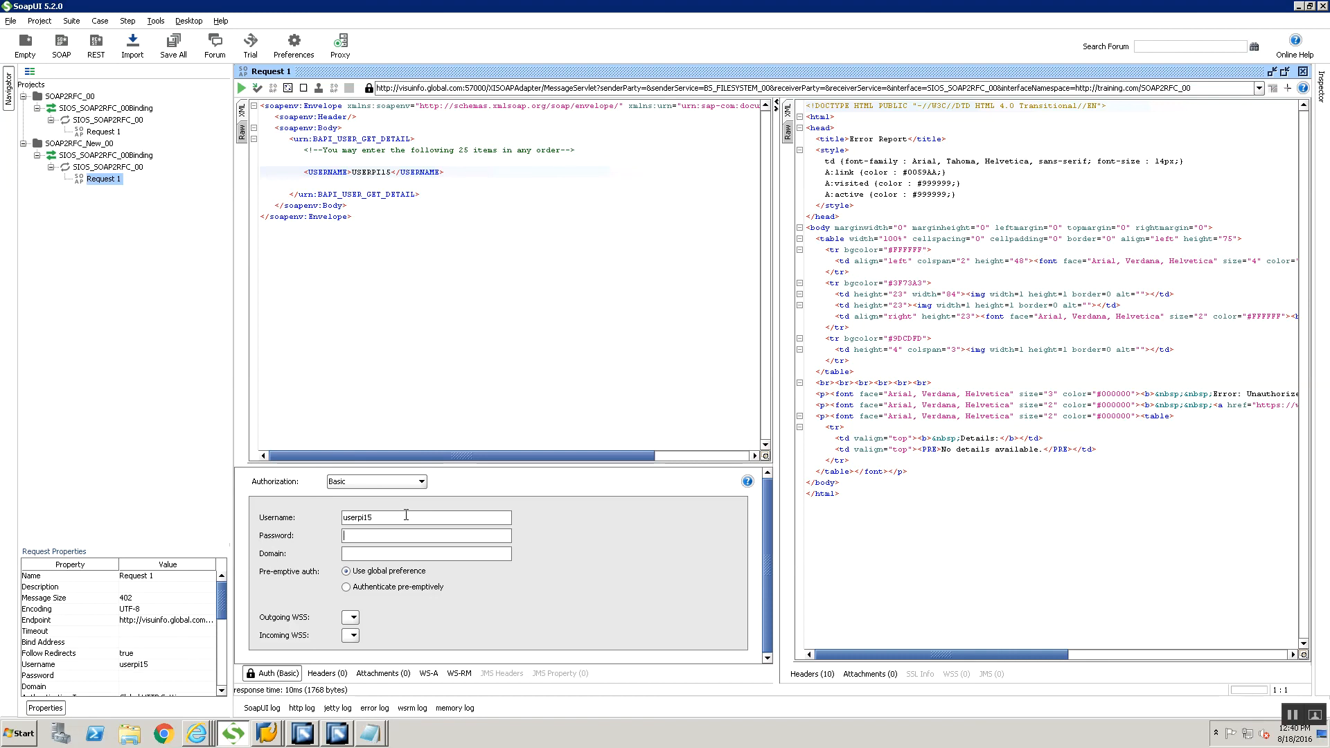
text(•••)
click(242, 87)
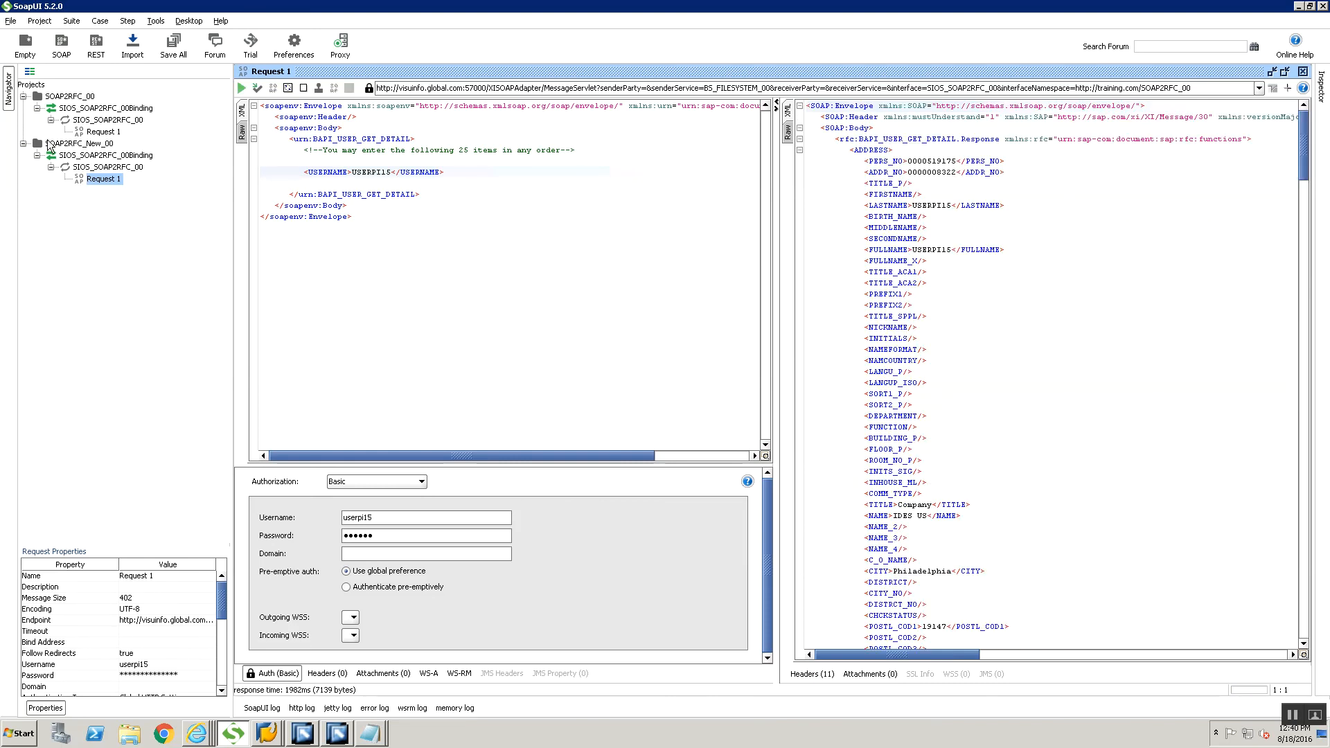
- Save the project file as SOAP2RFC-00-soapui-project.xml in the Training folder and exit SoapUI
key(ctrl+s)
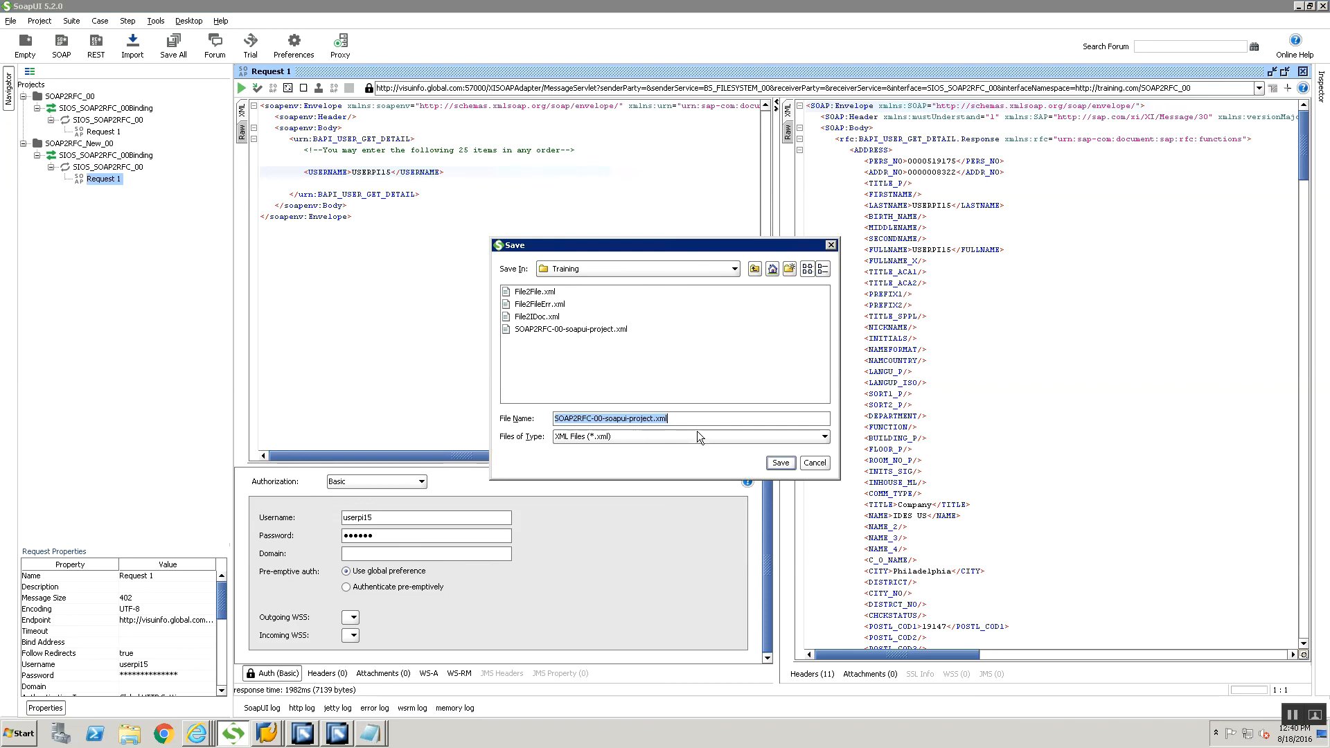
click(778, 462)
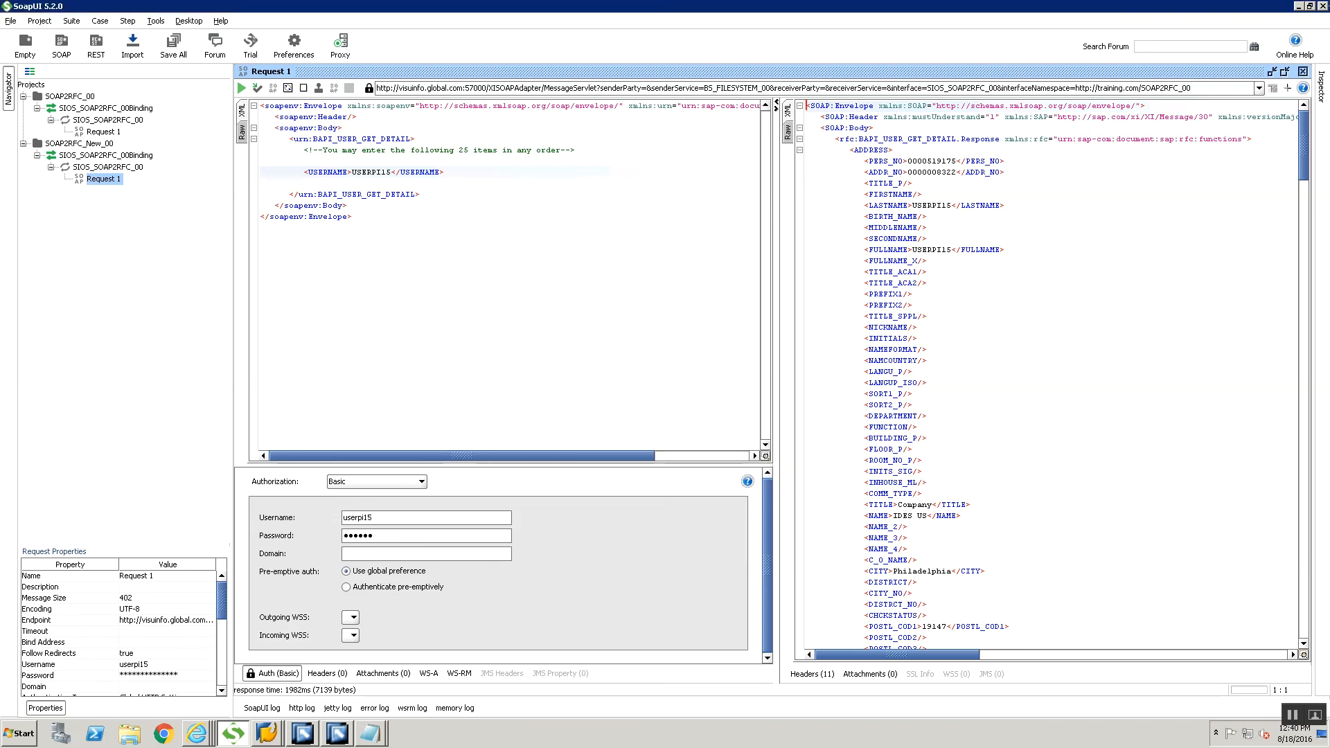
click(1322, 7)
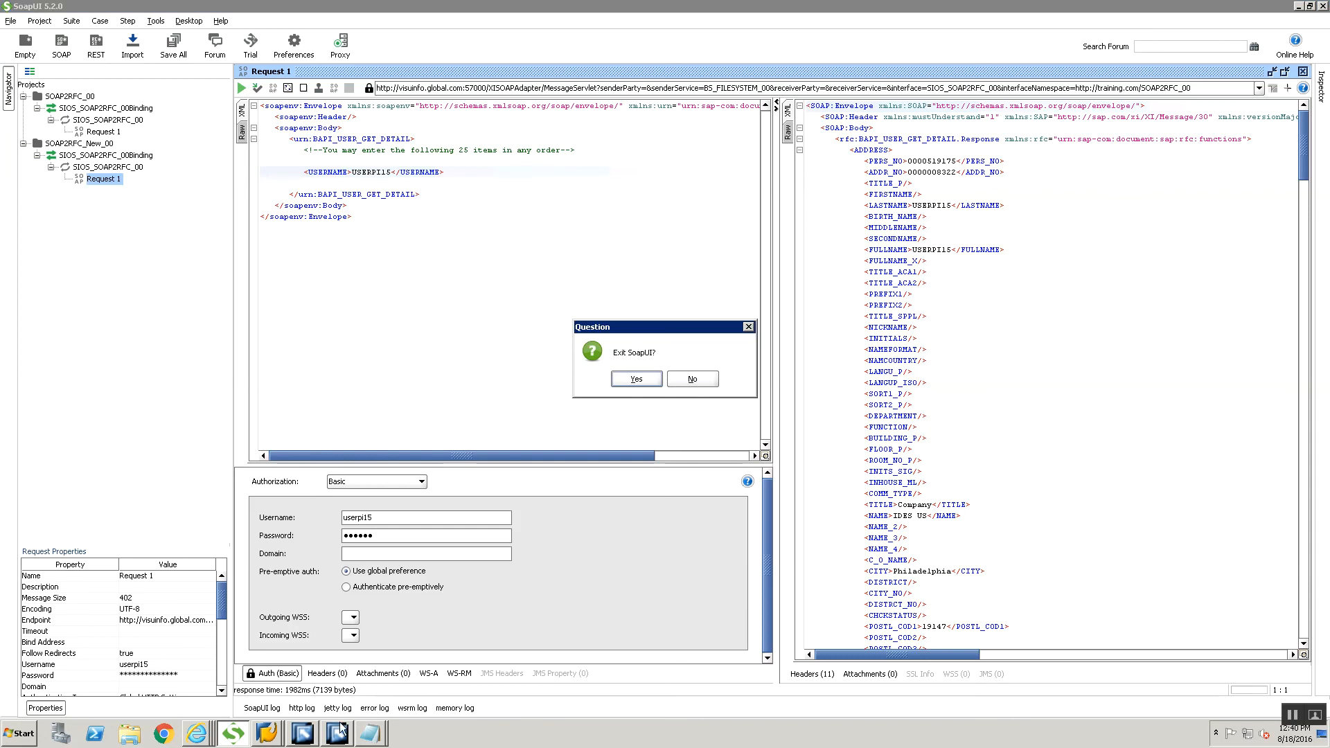
- Switch to the Enterprise Services Builder and from there to the Configuration Integration Builder
click(311, 739)
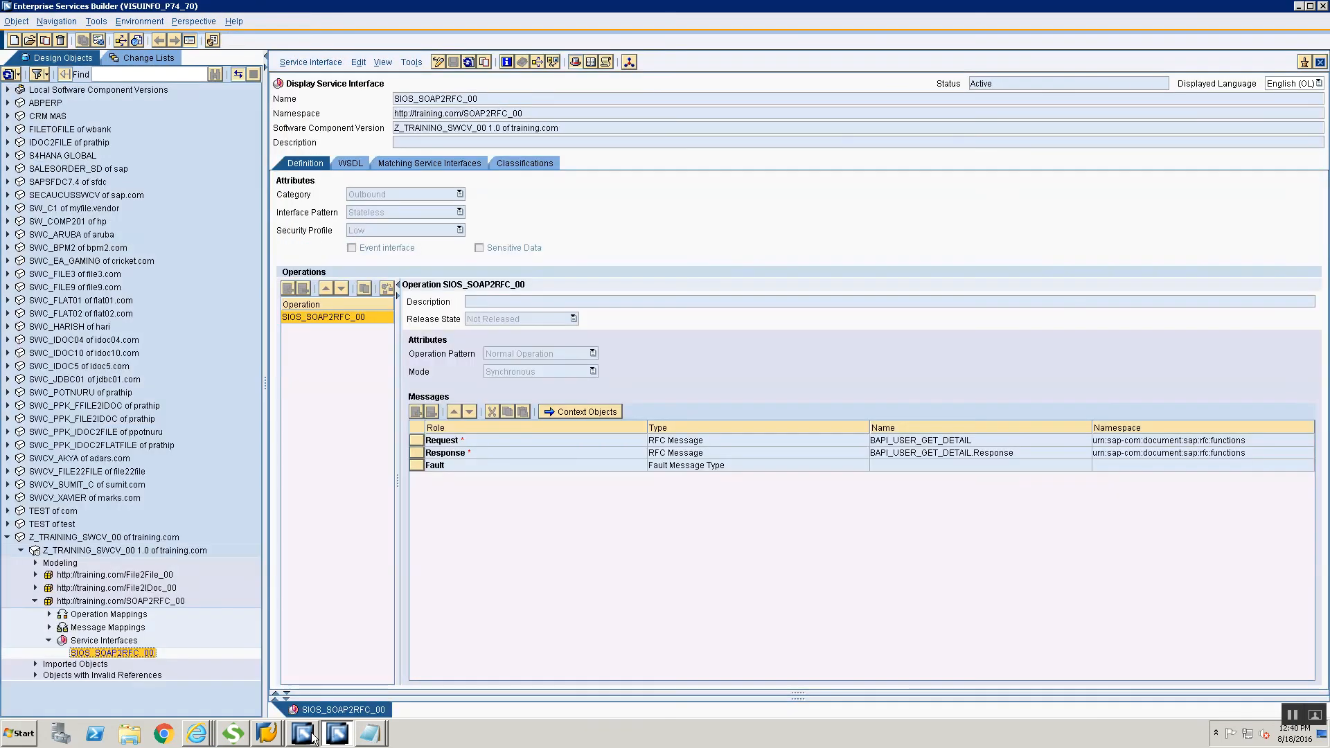
click(338, 733)
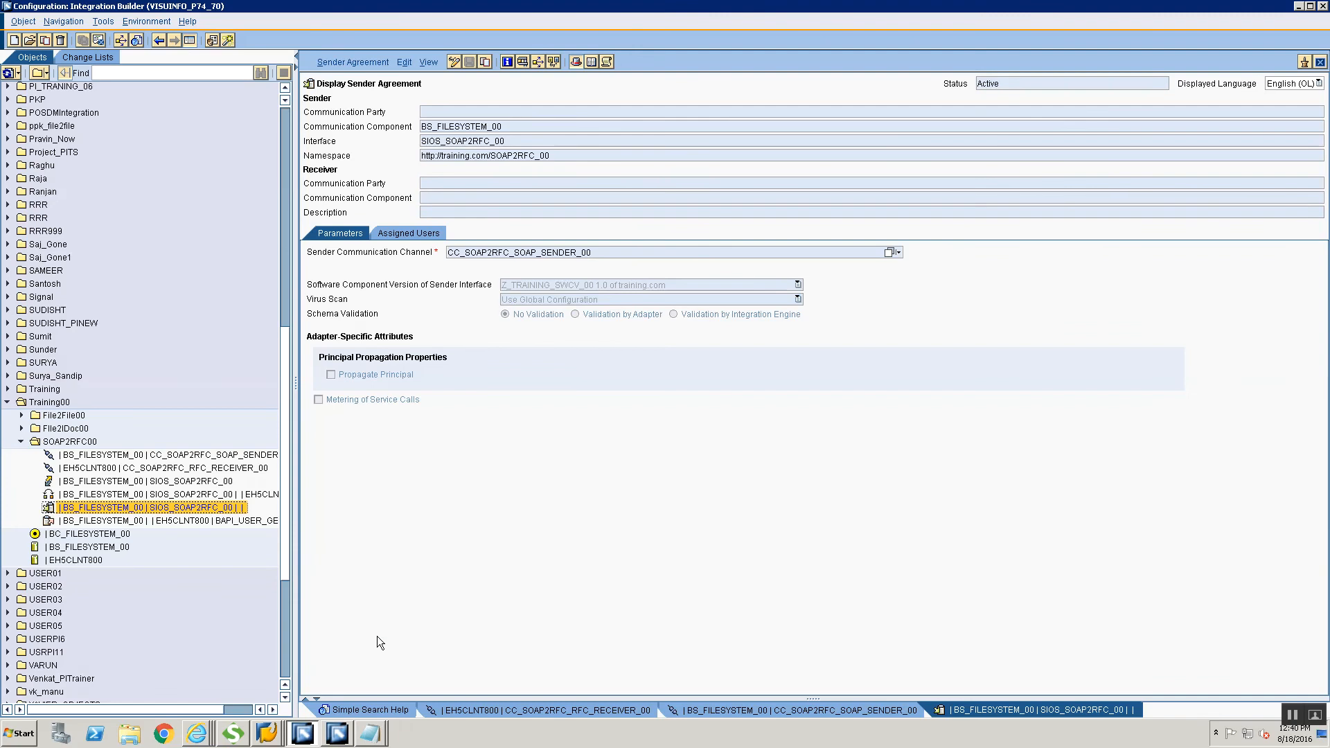